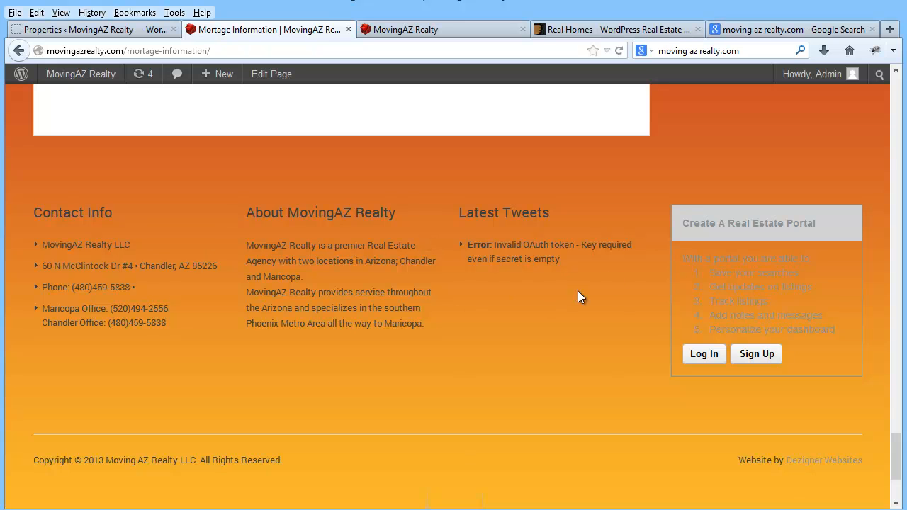
- Return from the mortgage information page to the site's admin area and open the Widgets page
left_click_drag(895, 460, 896, 85)
left_click(103, 29)
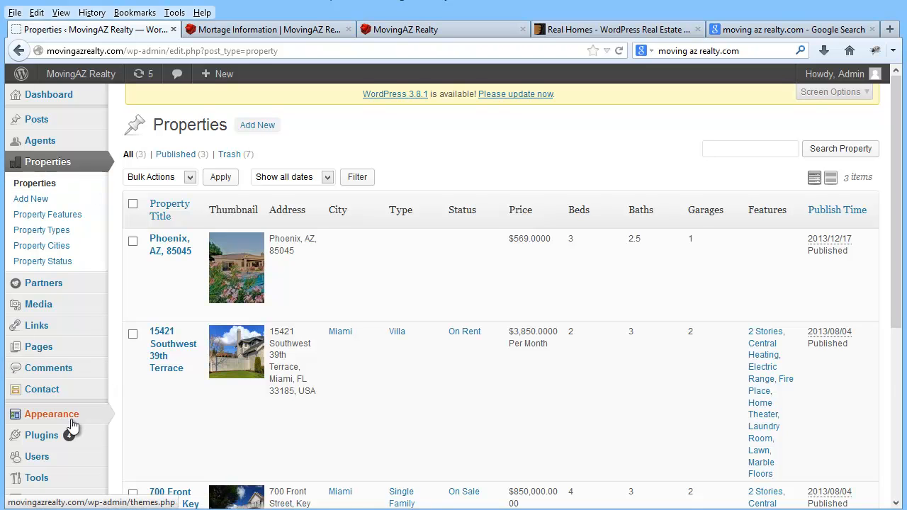
mouse_move(77, 423)
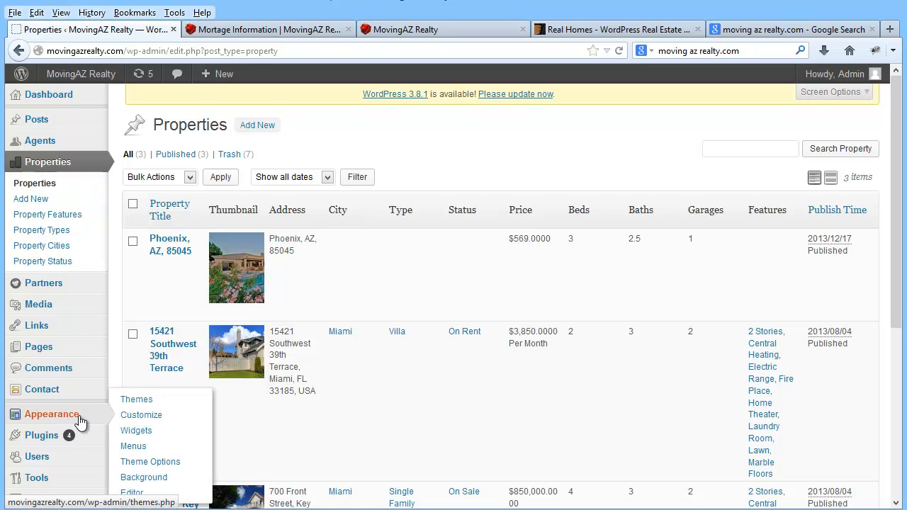
left_click(141, 432)
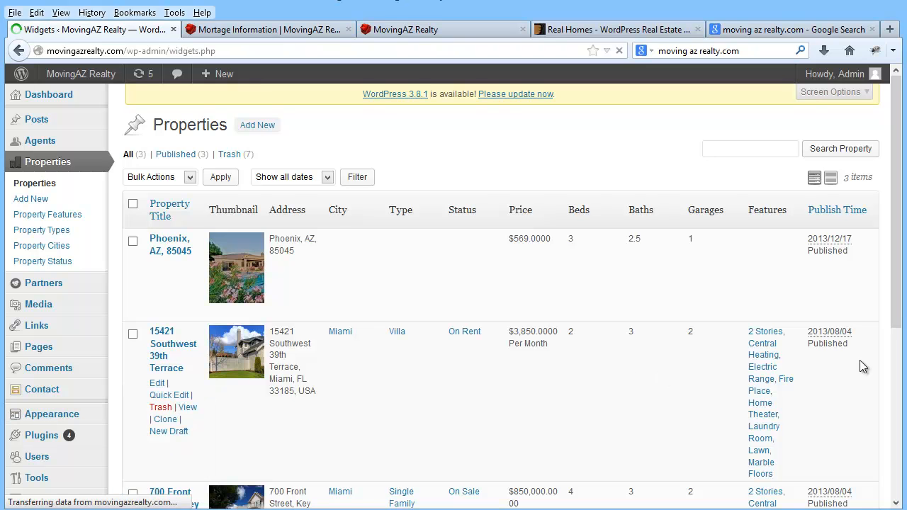
- Expand the Contact Sidebar, check its Duplicate widget's settings, and expand the Pages Sidebar
left_click_drag(899, 188, 902, 313)
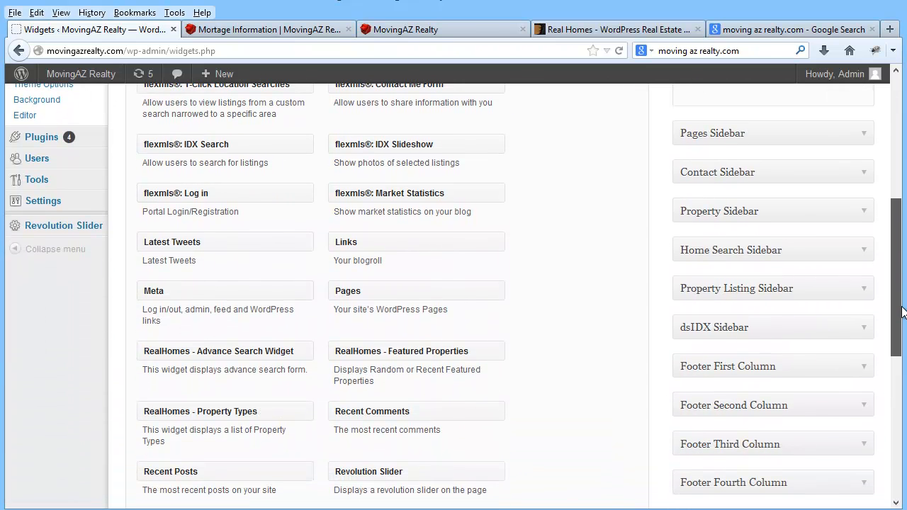
left_click(864, 175)
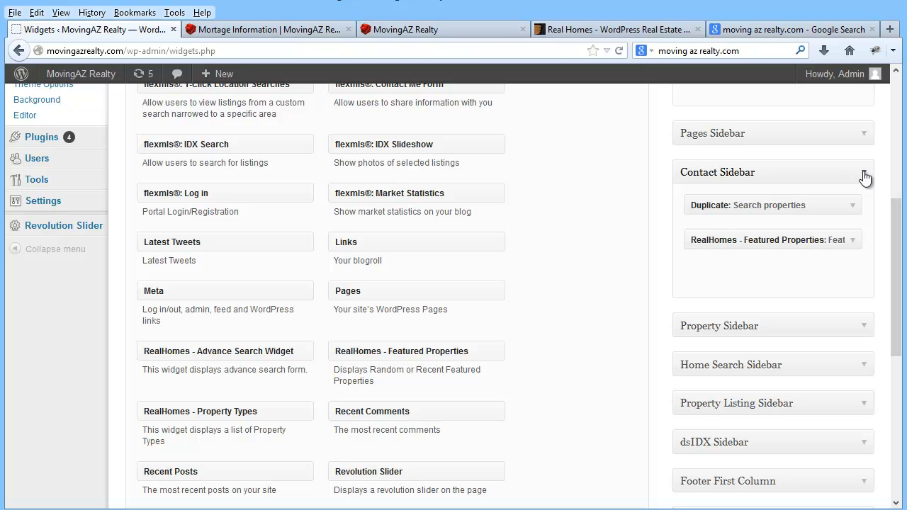
left_click(845, 213)
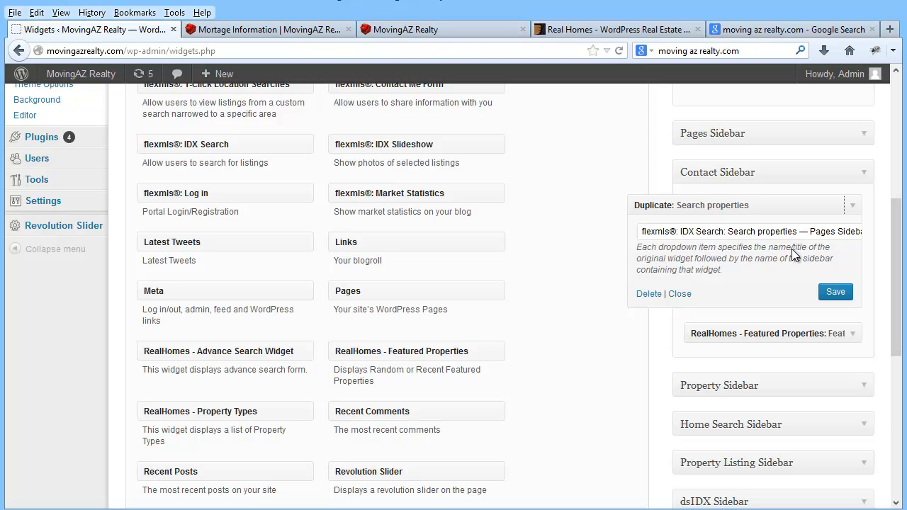
left_click(856, 208)
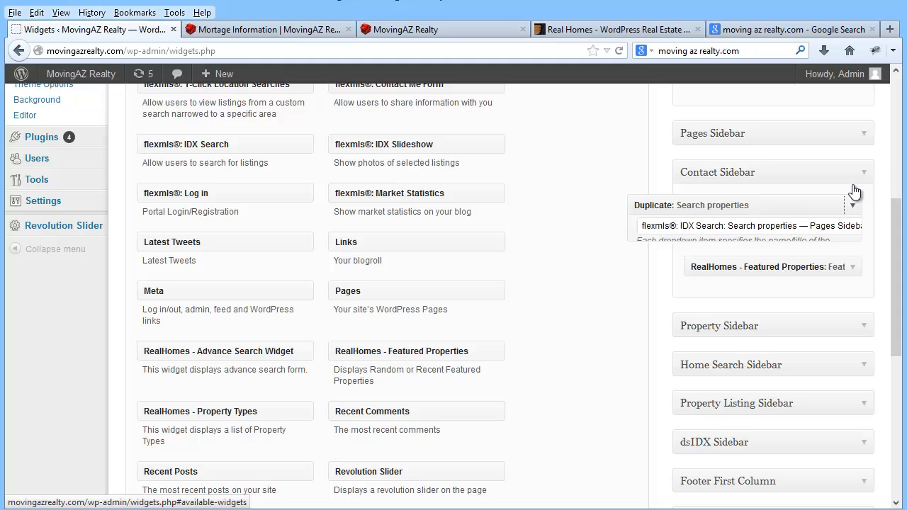
left_click(865, 135)
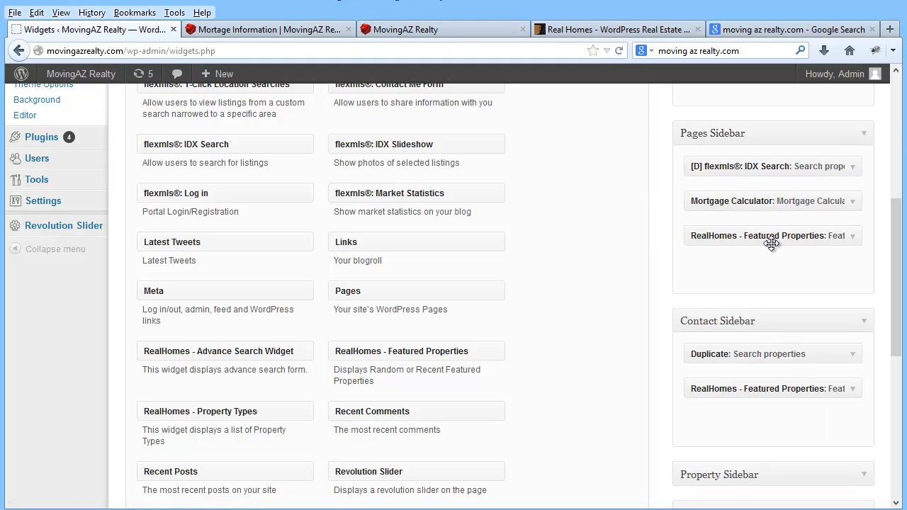
- Examine the sidebar widgets on the live Mortage Information page from Featured Properties up to the property search
left_click(291, 26)
left_click_drag(897, 99, 897, 268)
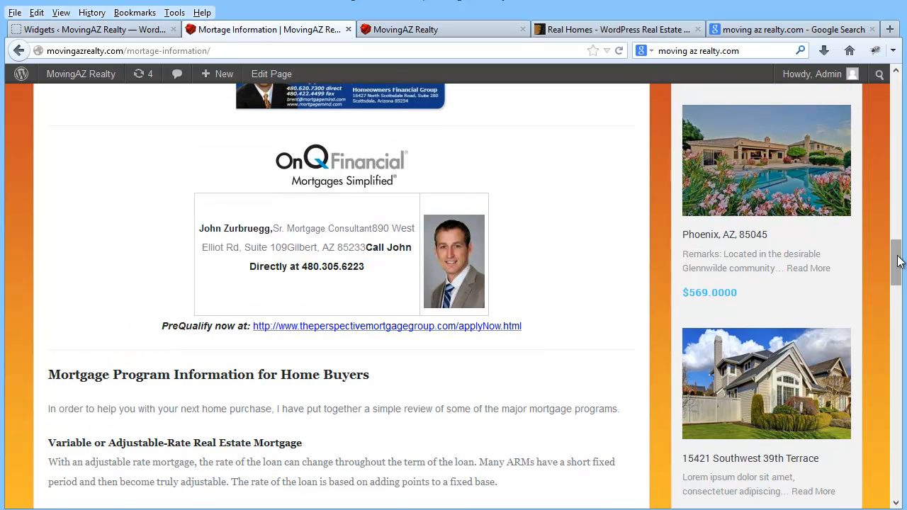
scroll(807, 258, "up", 5)
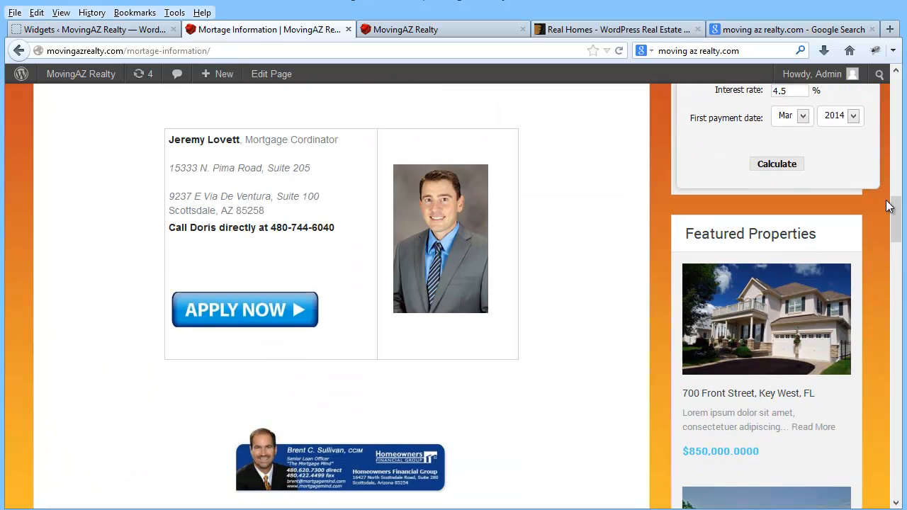
scroll(886, 200, "up", 3)
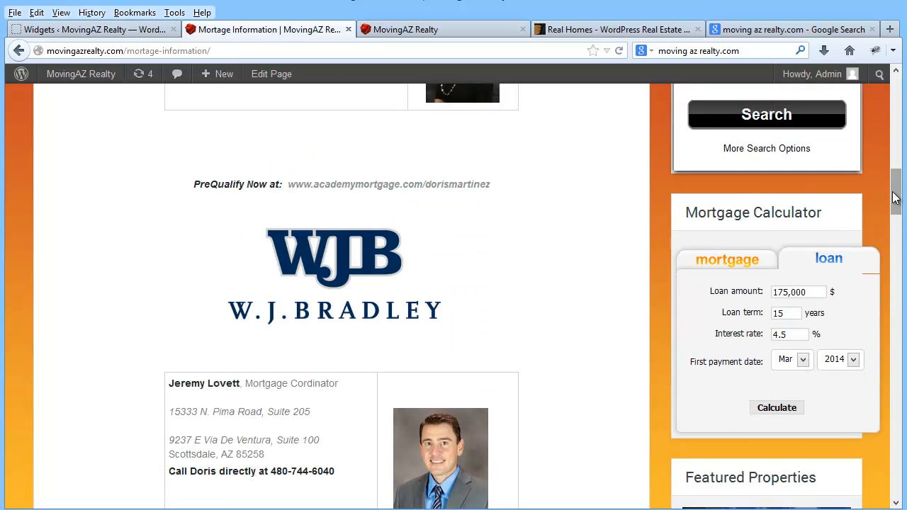
scroll(897, 199, "up", 7)
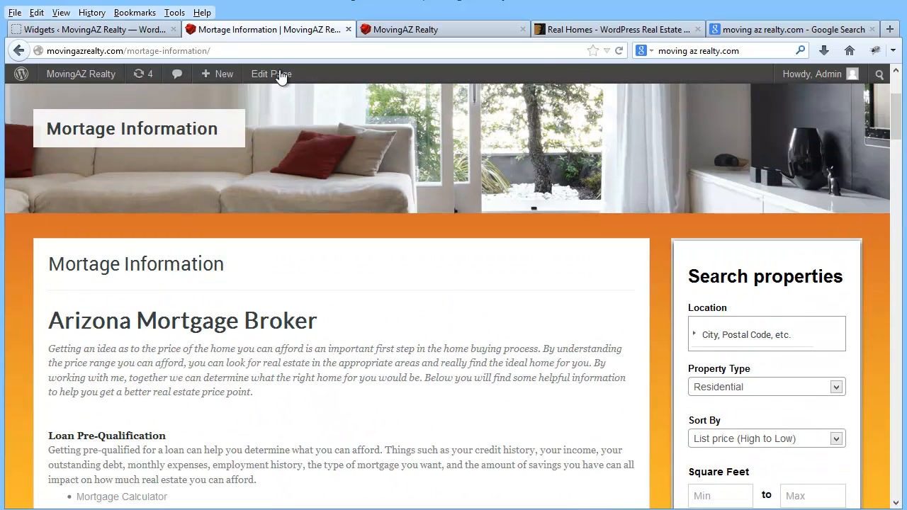
- Back on the Widgets page, inspect the settings of the Contact Sidebar's Featured Properties and Duplicate widgets, including which widgets can be duplicated
left_click(127, 29)
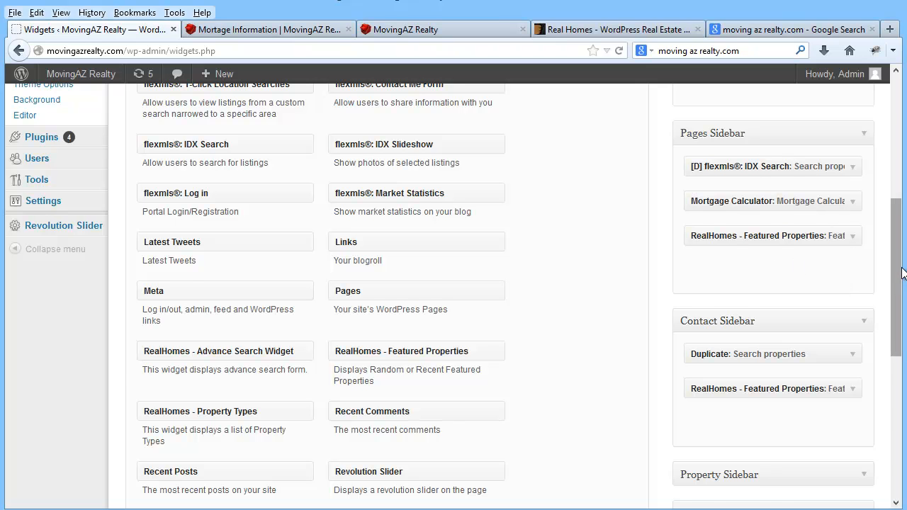
scroll(903, 273, "down", 3)
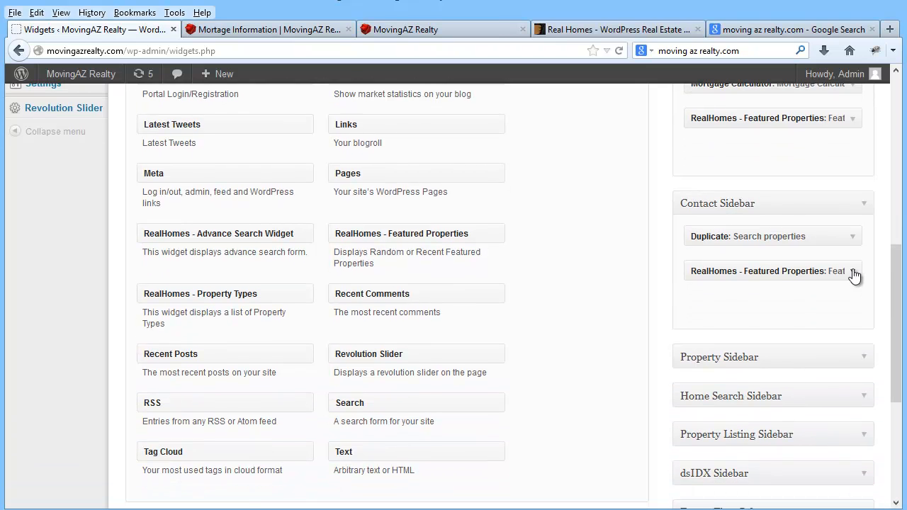
left_click(854, 274)
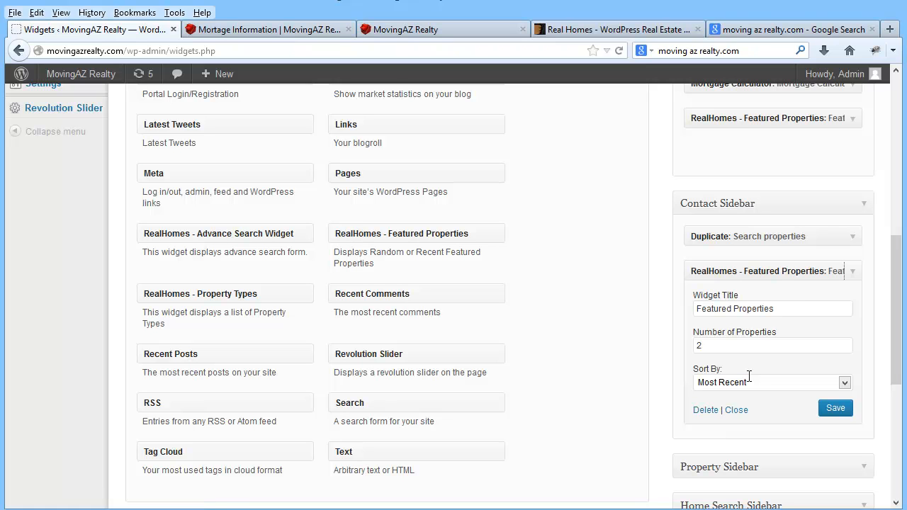
left_click(852, 238)
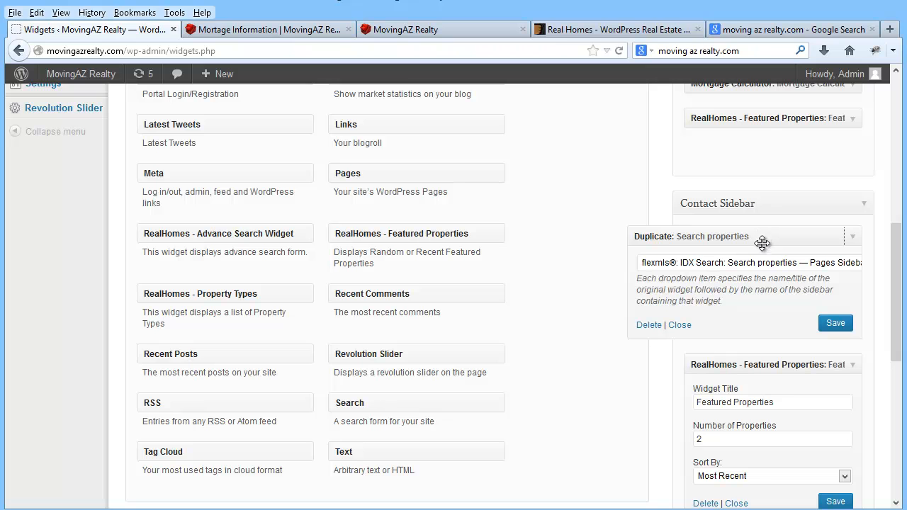
left_click(663, 263)
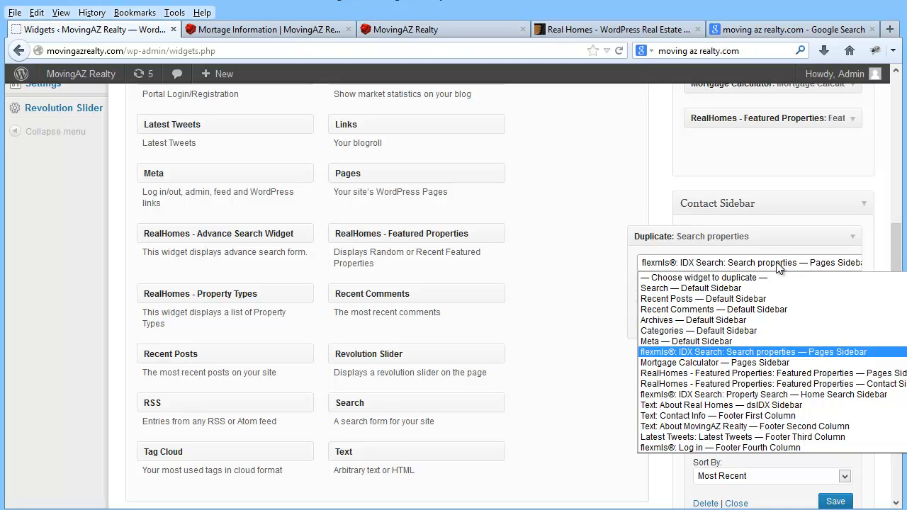
left_click(897, 248)
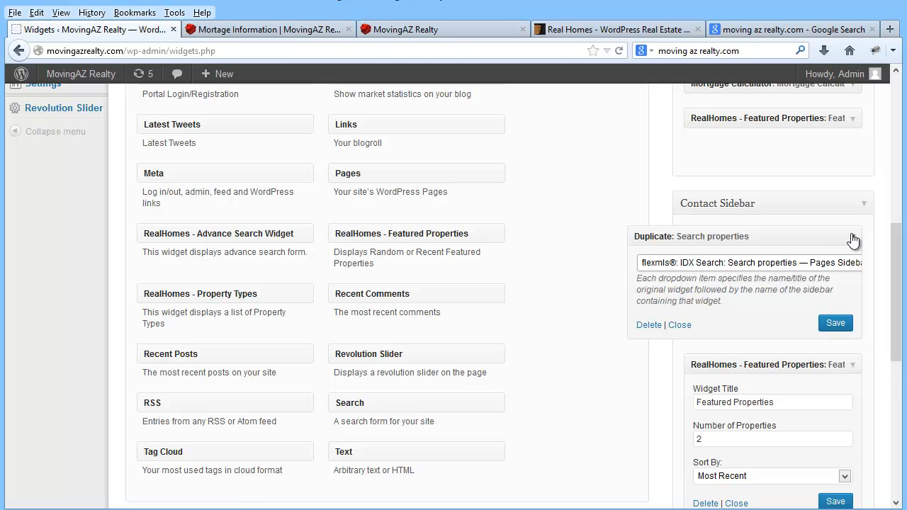
left_click(853, 238)
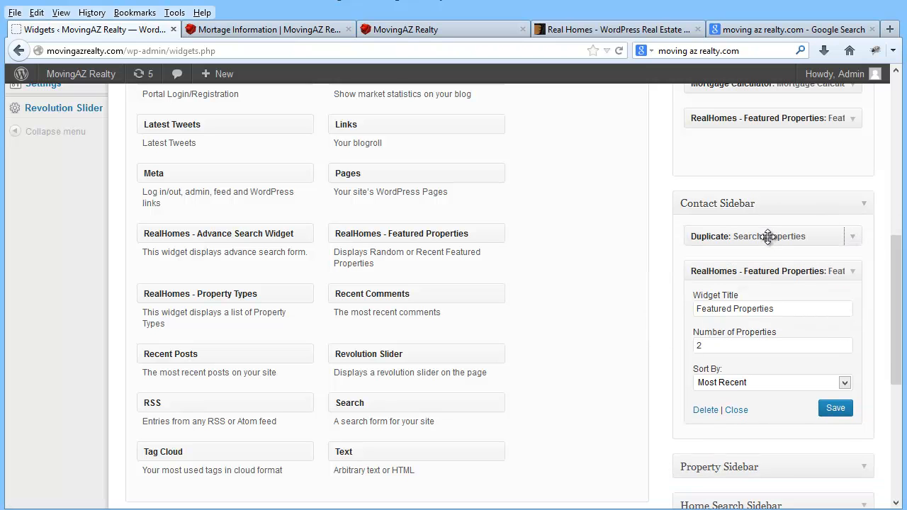
- Compare the Pages Sidebar's widgets with those in the Contact Sidebar and collapse the Contact Sidebar's Featured Properties widget
left_click_drag(898, 261, 898, 180)
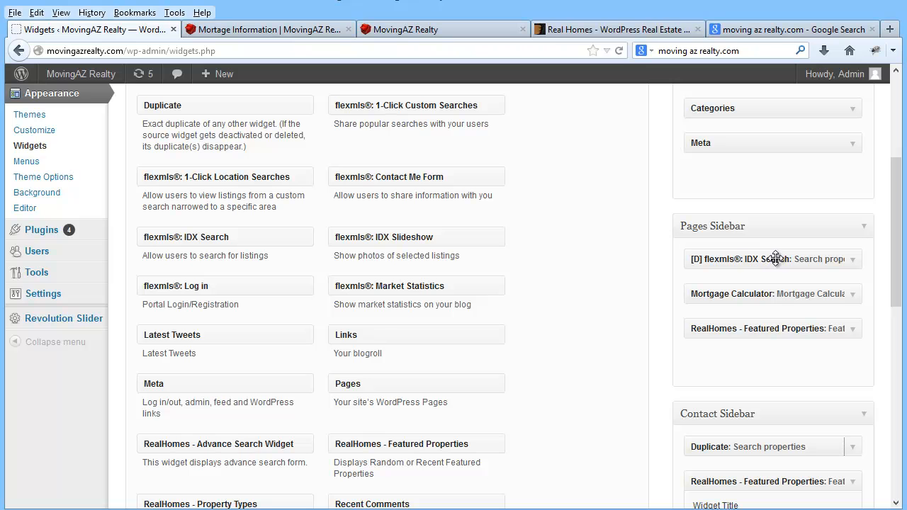
left_click_drag(894, 227, 894, 273)
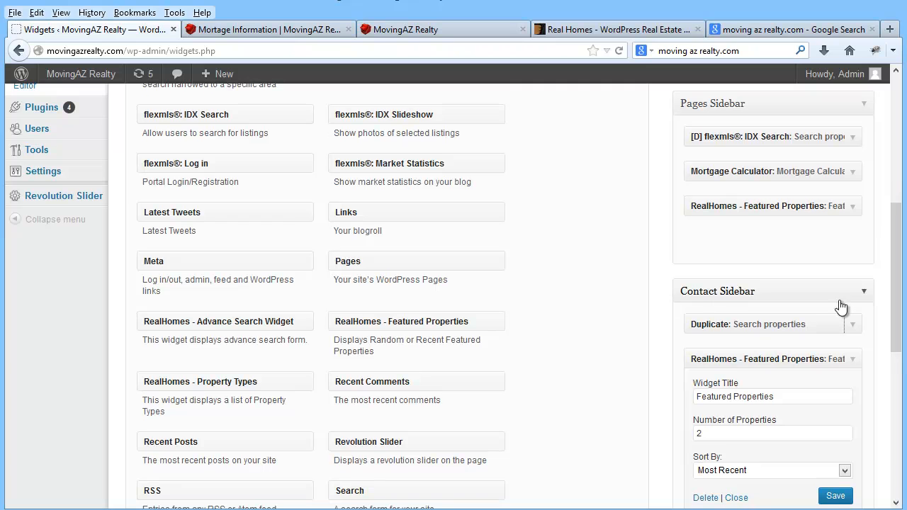
left_click(854, 360)
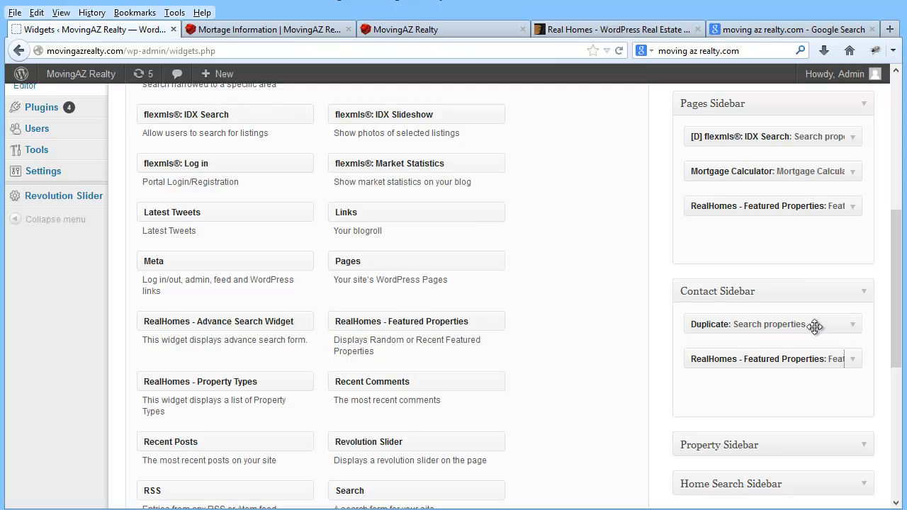
- Briefly check the Home Search Sidebar and leave the Property Sidebar expanded with its widgets showing
left_click_drag(899, 287, 901, 360)
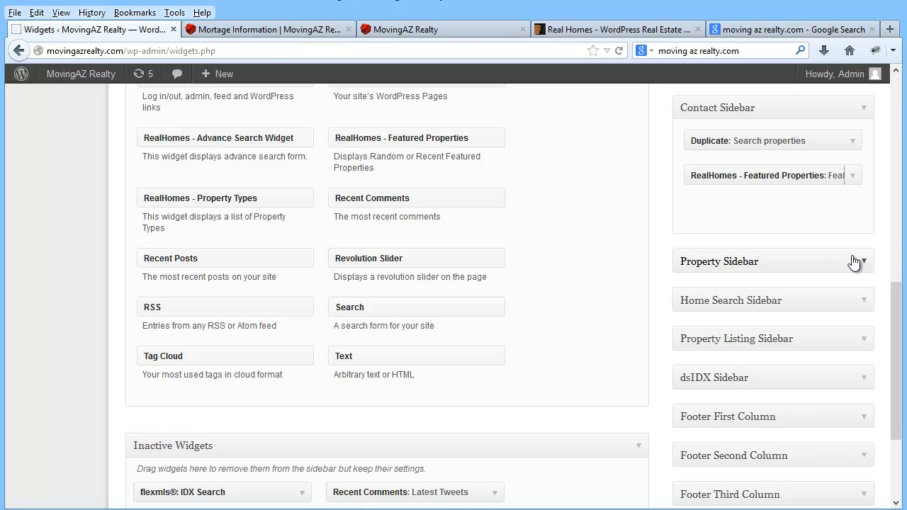
left_click_drag(368, 197, 710, 280)
left_click_drag(899, 358, 899, 388)
left_click(865, 189)
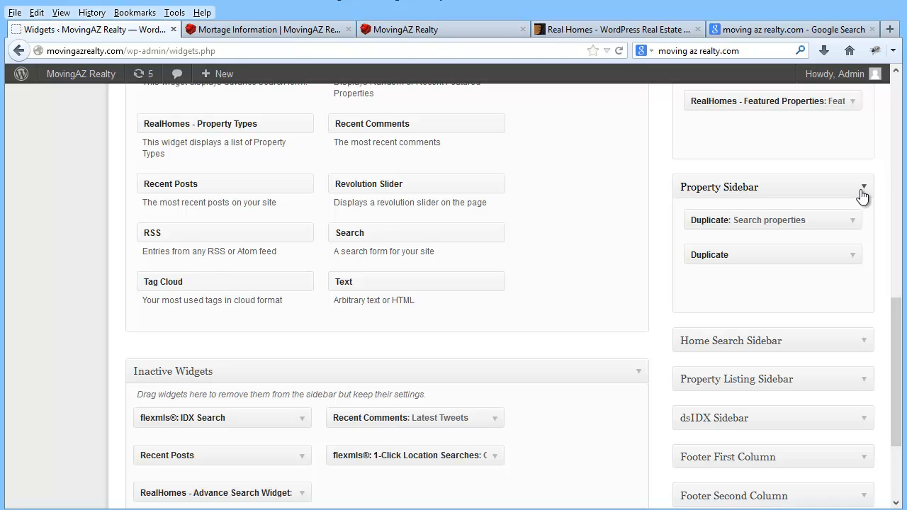
left_click(862, 194)
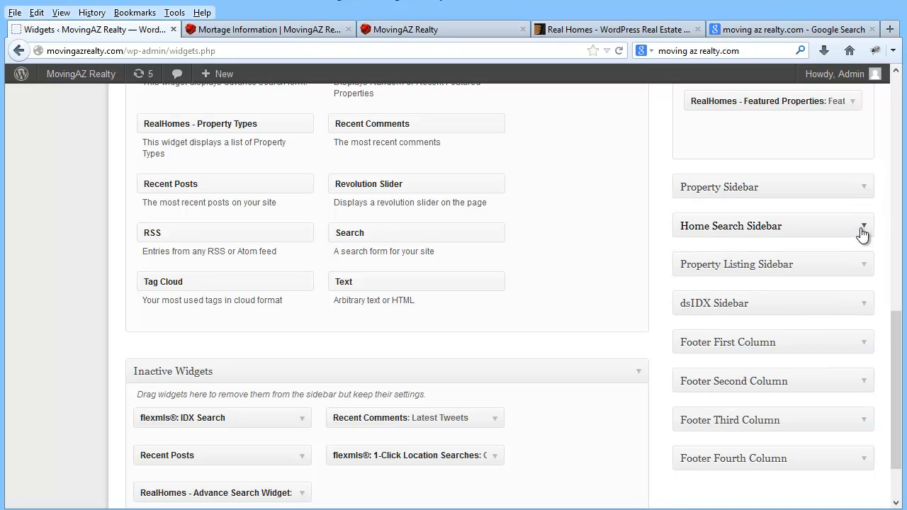
left_click(863, 228)
left_click(862, 228)
left_click(864, 187)
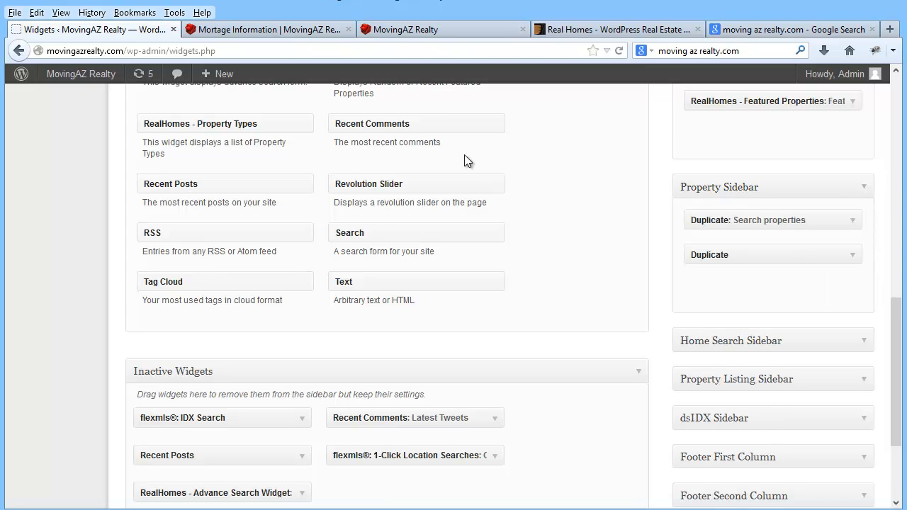
- Add a Recent Comments widget to the end of the Property Sidebar and delete it again
left_click_drag(403, 122, 754, 284)
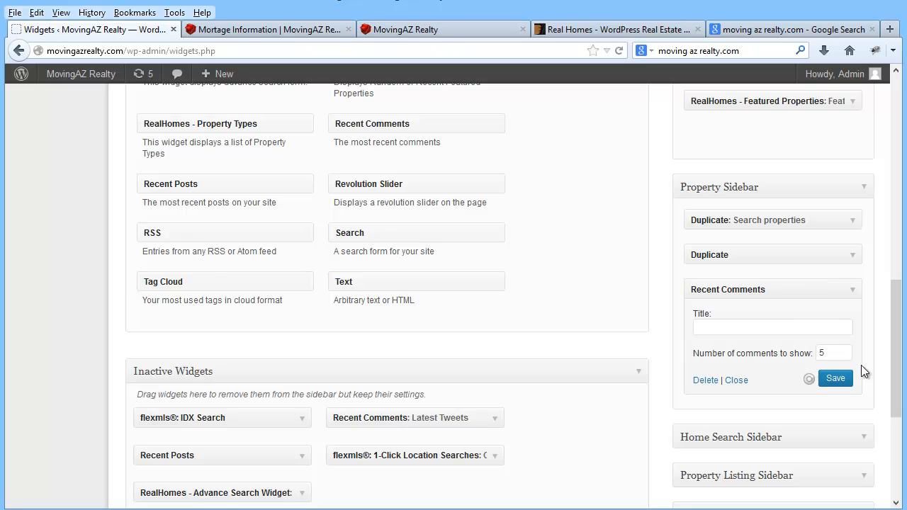
left_click(719, 328)
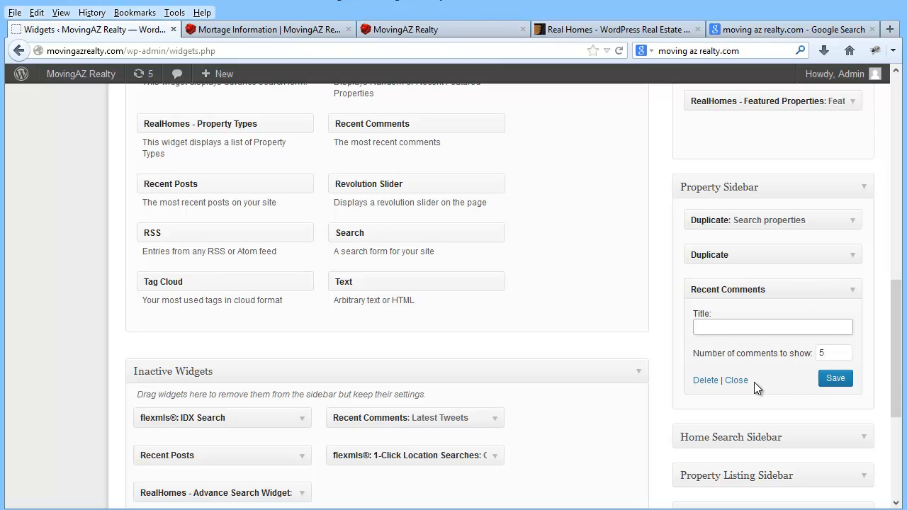
left_click(706, 381)
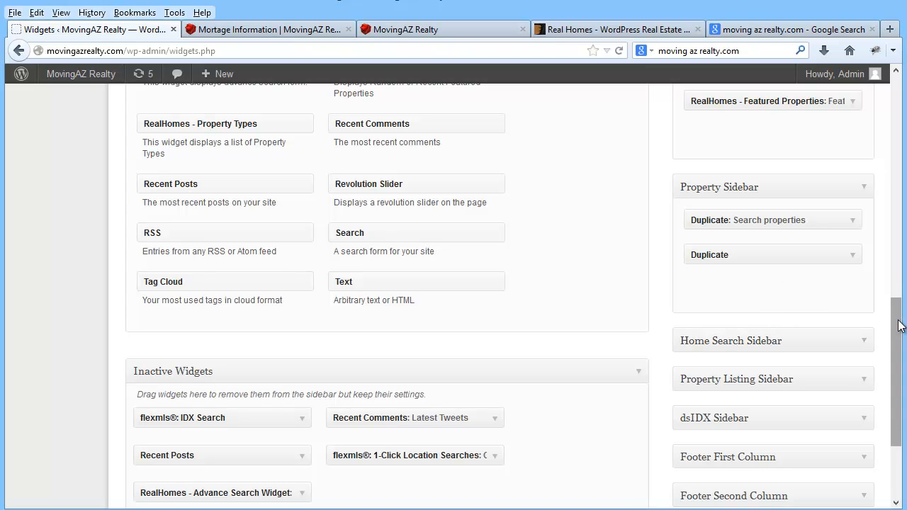
- Check the dsIDX Sidebar's contents and open the settings of the flexmls IDX Search widget in the Home Search Sidebar
scroll(897, 330, "down", 2)
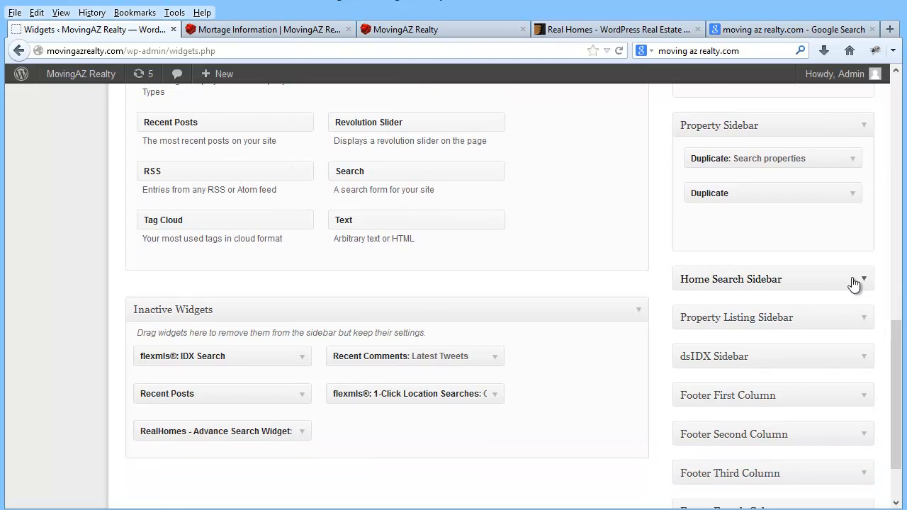
scroll(895, 397, "down", 1)
scroll(895, 397, "down", 2)
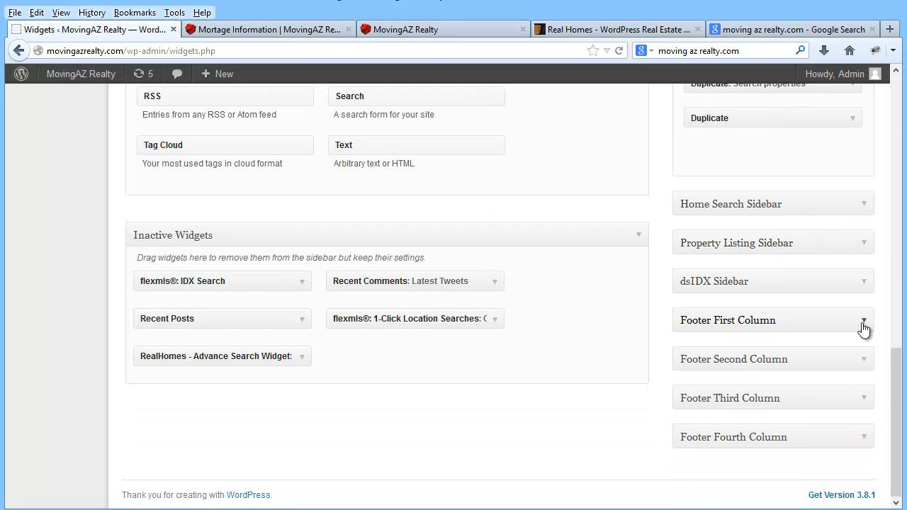
left_click(864, 283)
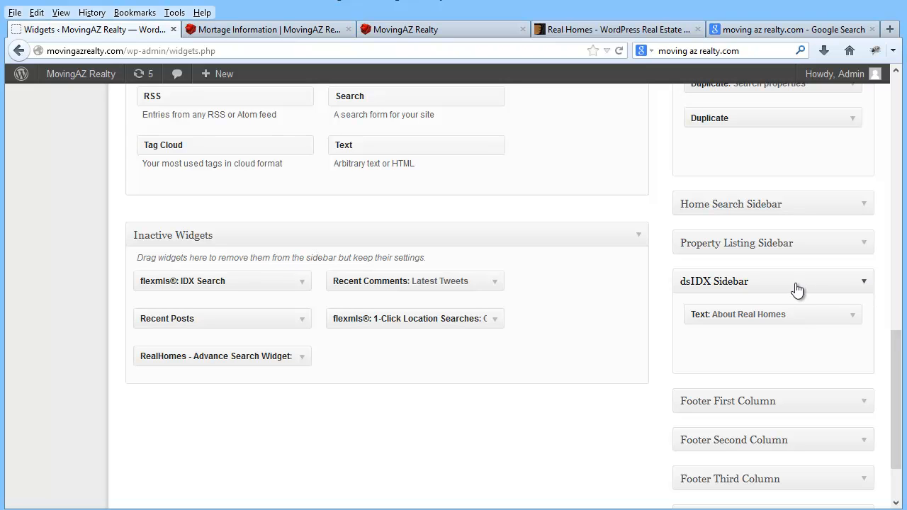
left_click(864, 283)
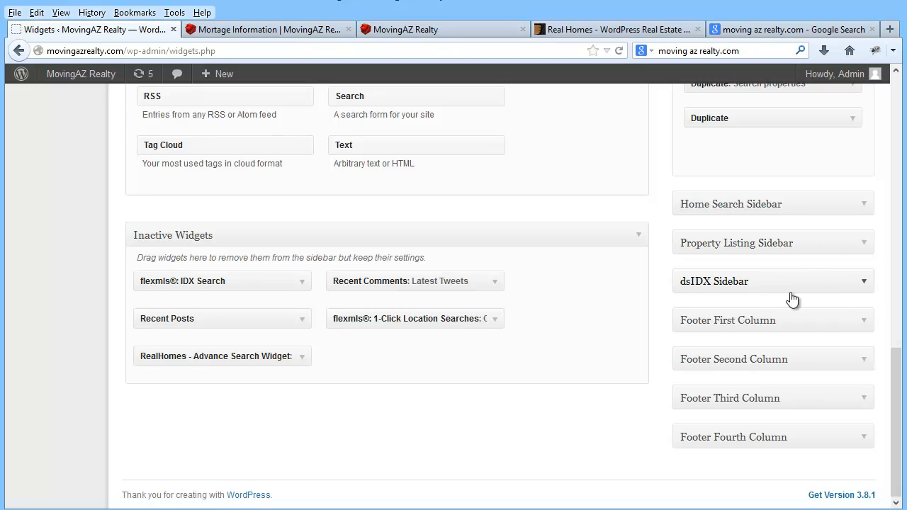
left_click(831, 206)
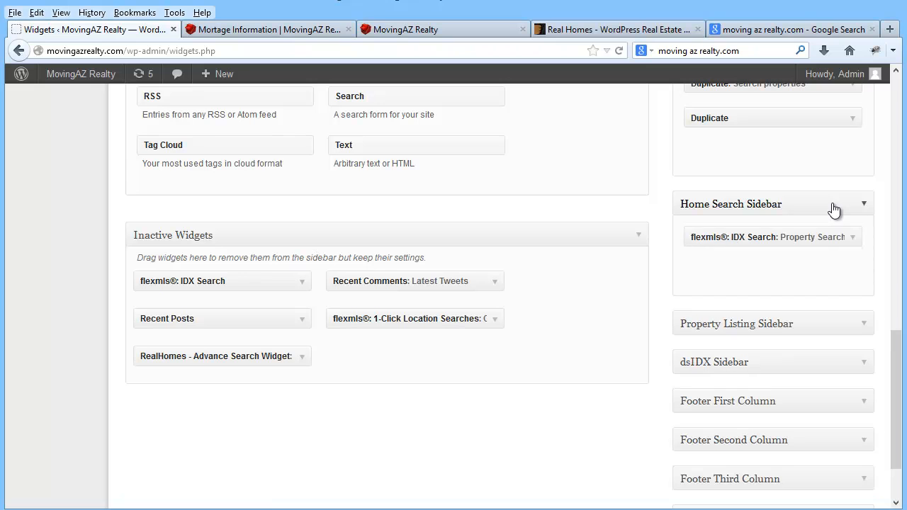
left_click(854, 240)
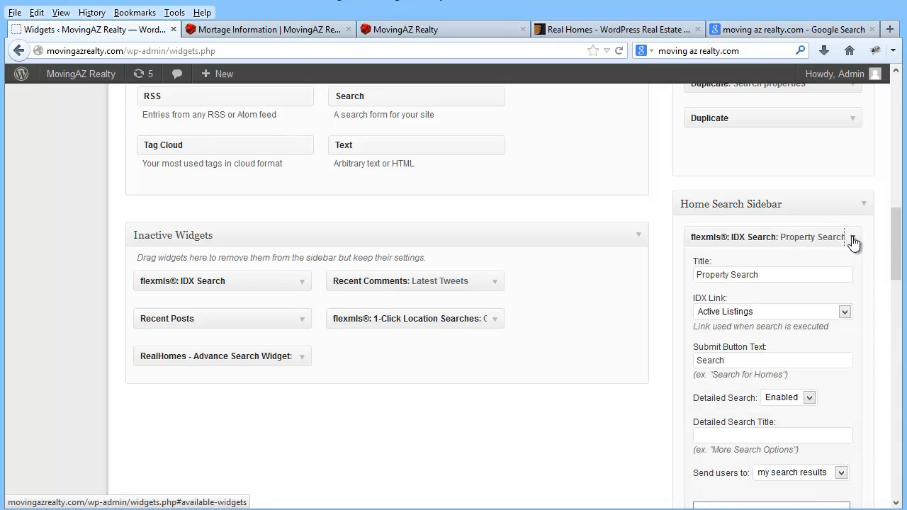
- Review the search field choices and IDX Link options of the Home Search Sidebar's flexmls IDX Search widget without changing them
left_click_drag(896, 246, 895, 320)
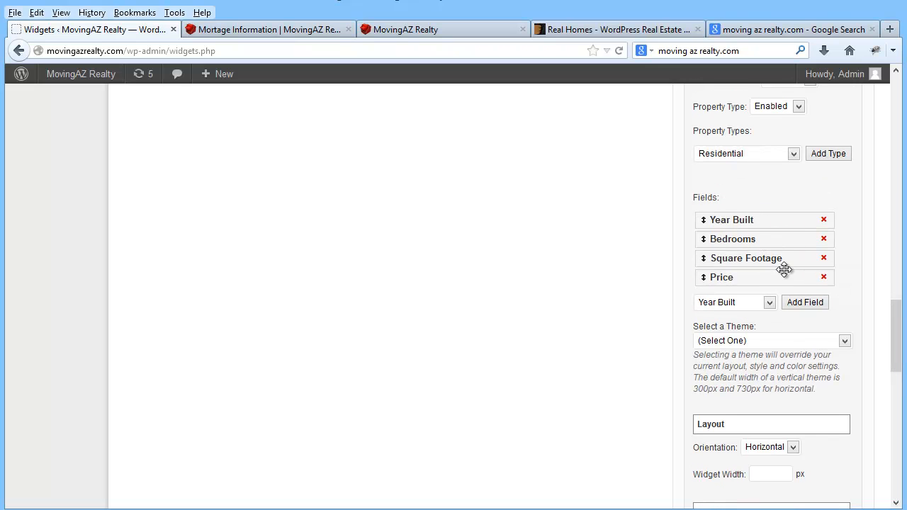
left_click(769, 303)
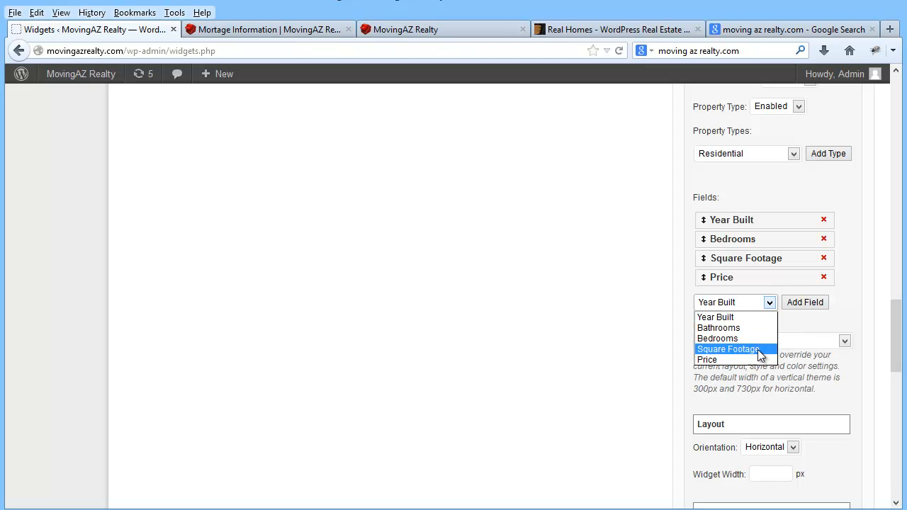
left_click(772, 302)
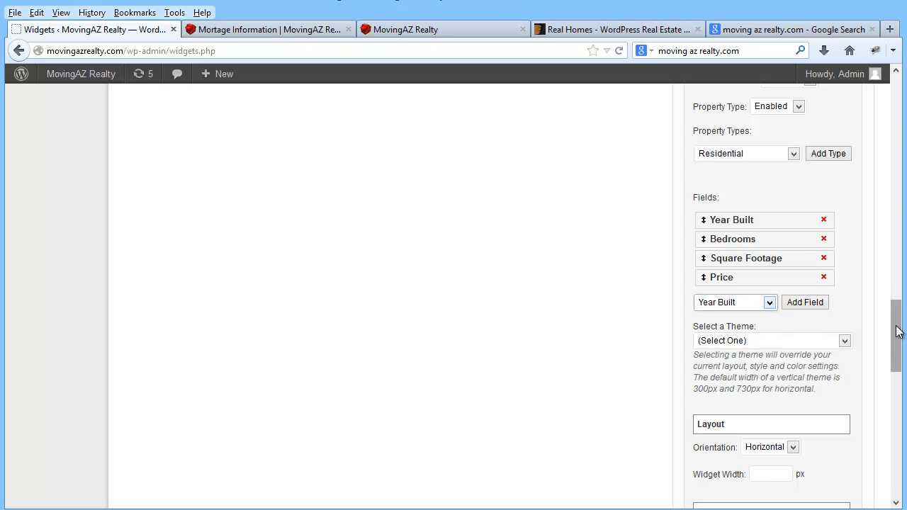
left_click_drag(897, 329, 898, 268)
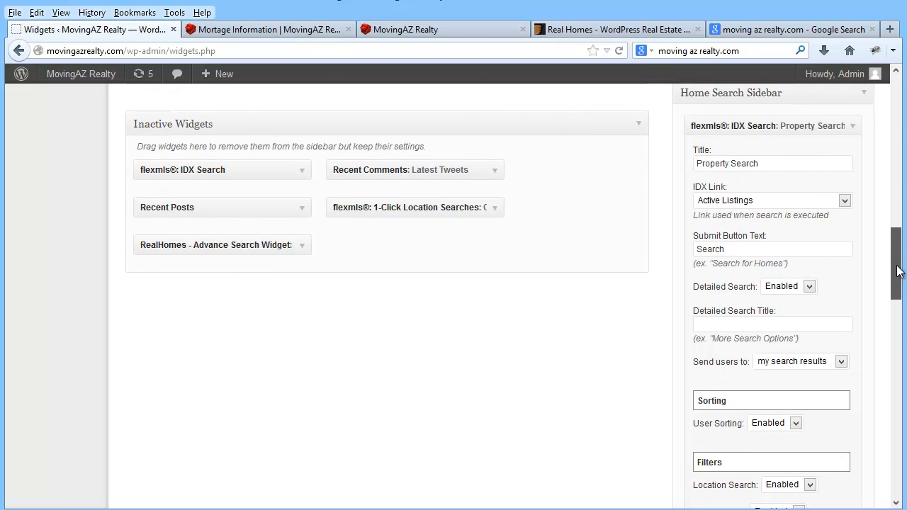
left_click(845, 204)
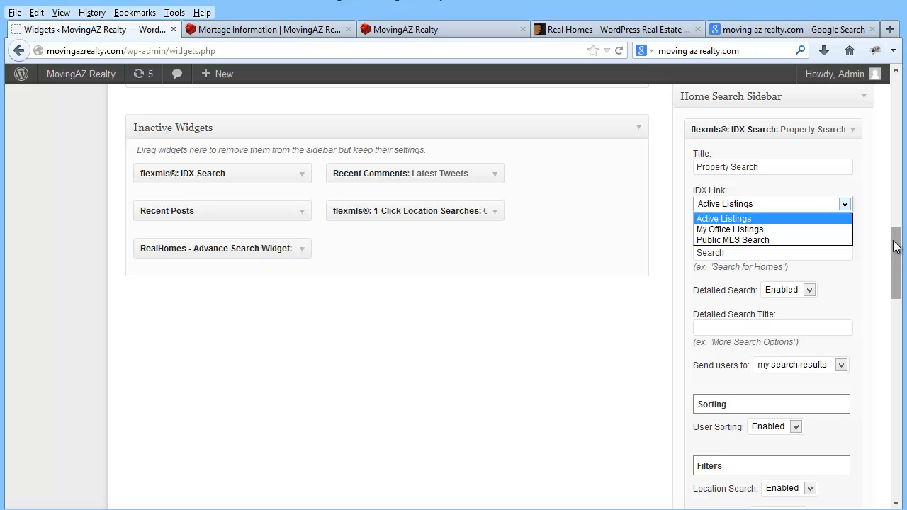
left_click(894, 268)
left_click_drag(894, 268, 892, 225)
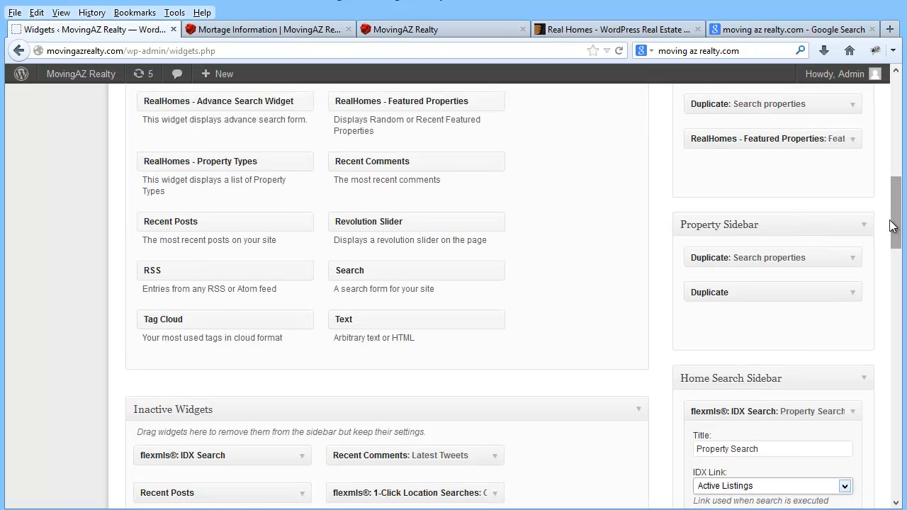
- Collapse the flexmls IDX Search widget, the Property Sidebar and the Home Search Sidebar
left_click(853, 412)
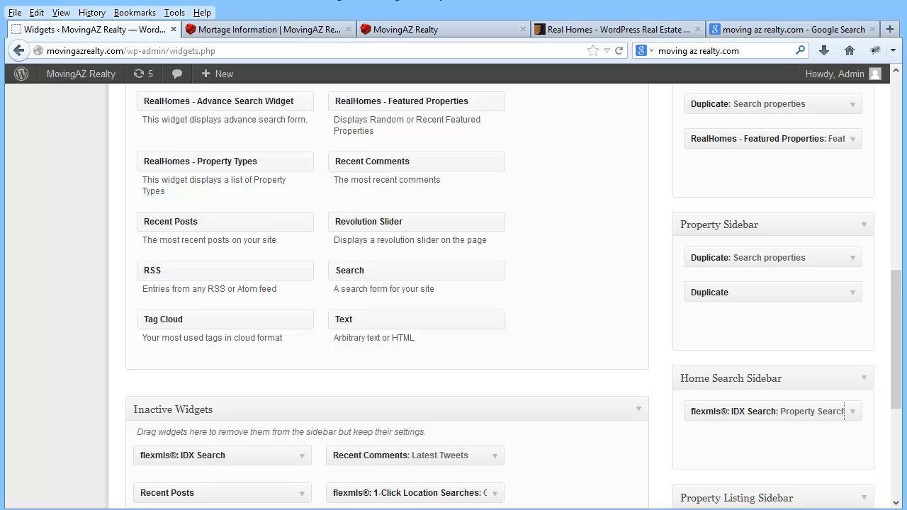
left_click(863, 226)
left_click(864, 264)
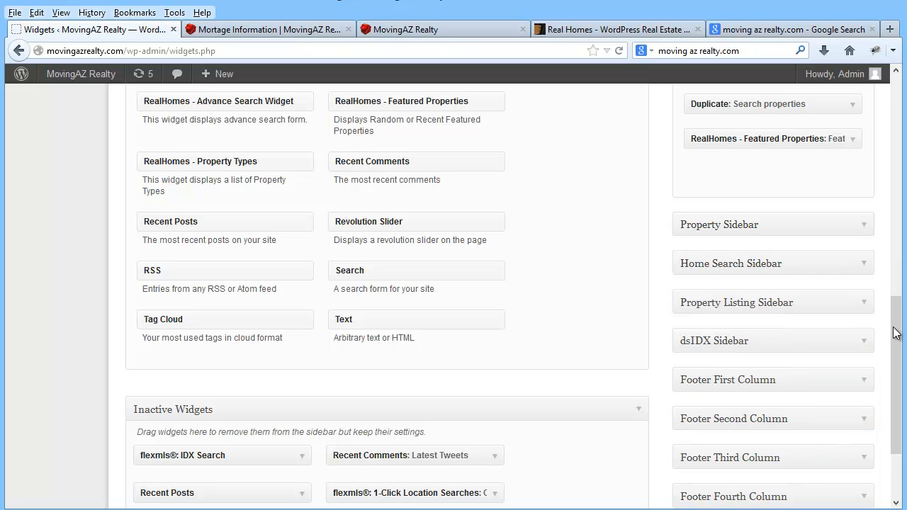
- Expand the Footer First Column and open its Contact Info text widget to view the HTML content
left_click_drag(897, 329, 899, 336)
scroll(899, 336, "down", 2)
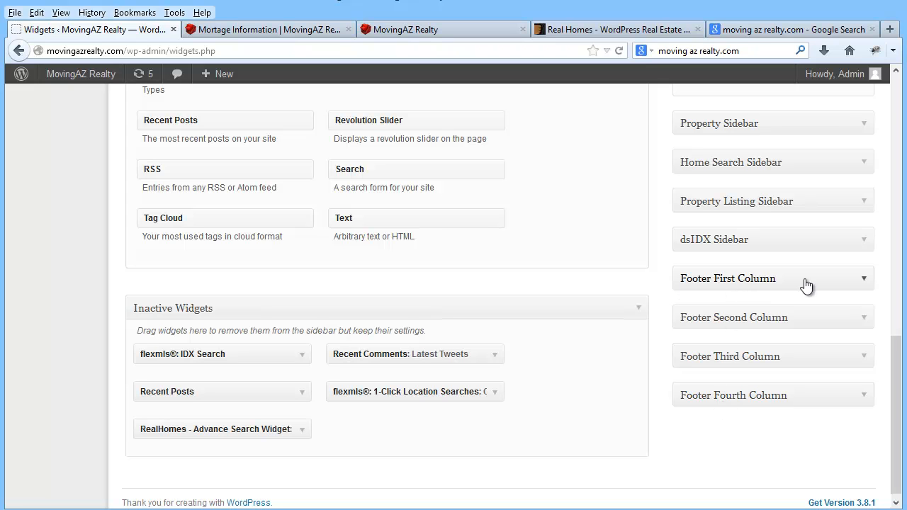
left_click(865, 282)
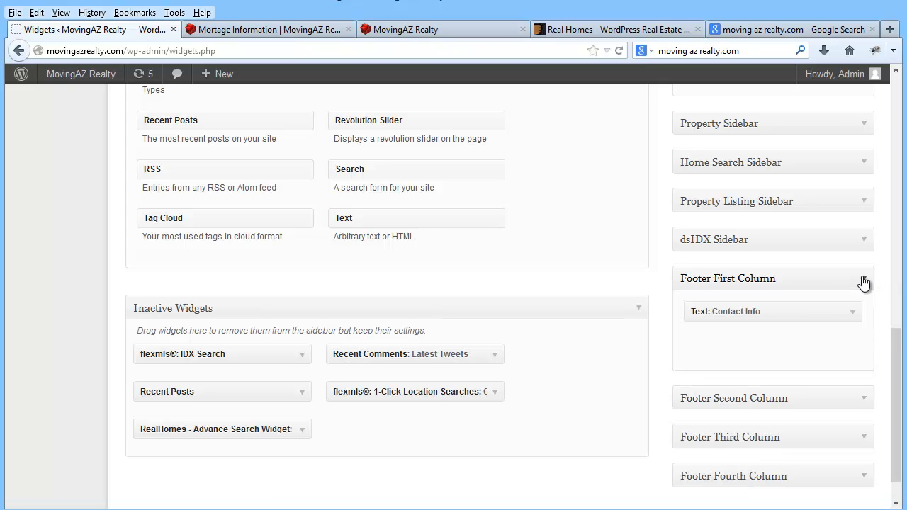
left_click(850, 319)
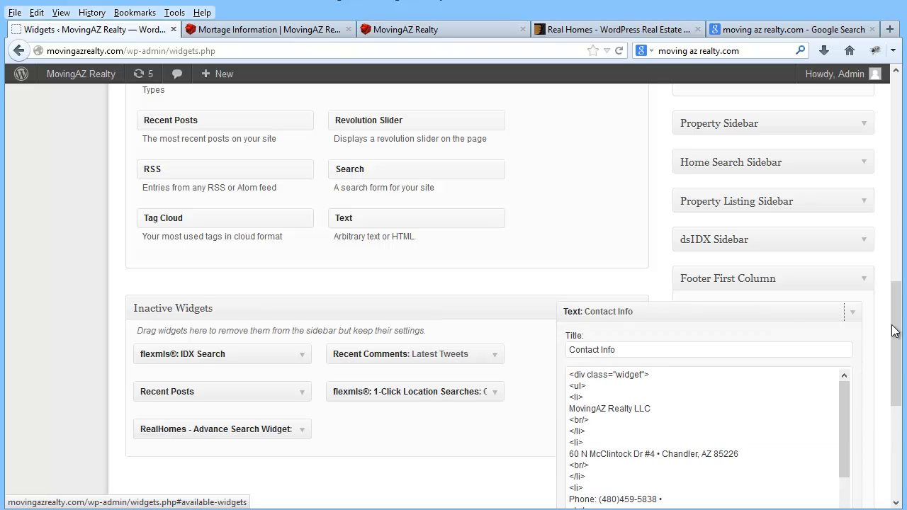
left_click_drag(897, 336, 898, 363)
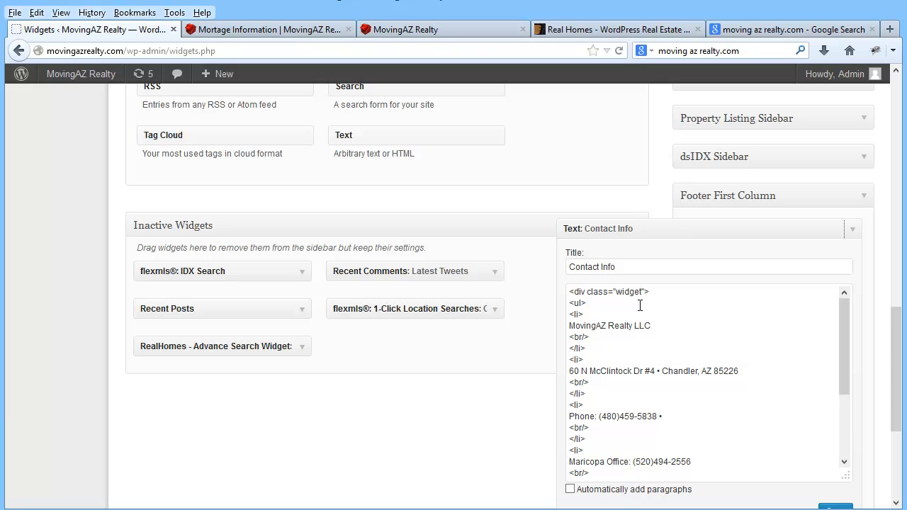
- Highlight the company name and its complete list item markup in the Contact Info text
left_click_drag(651, 327, 573, 329)
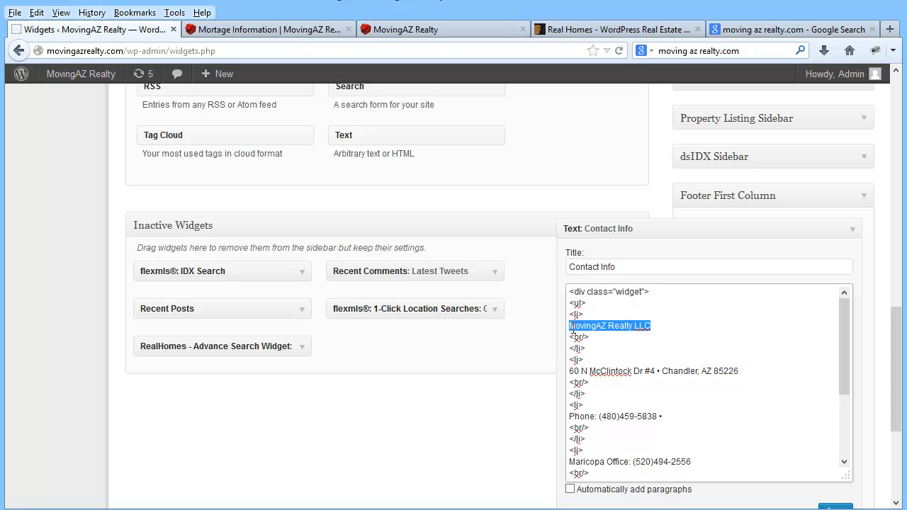
left_click(660, 333)
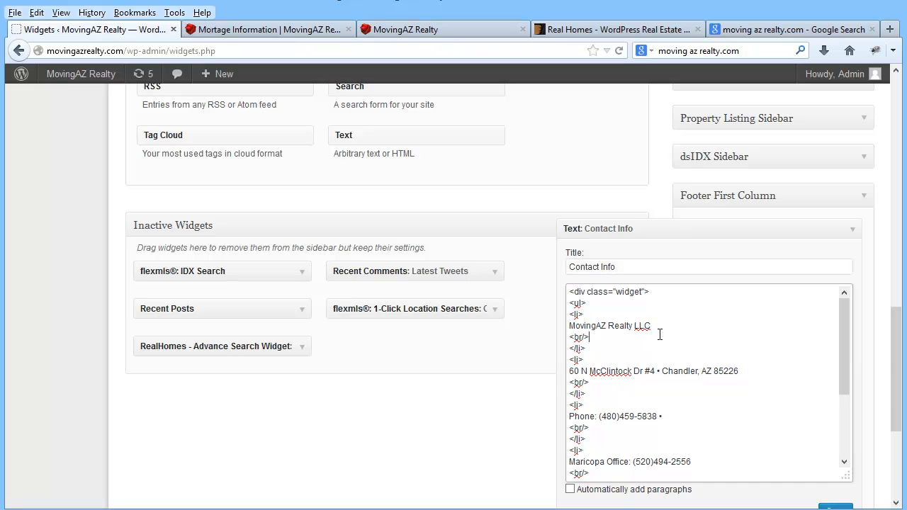
left_click(570, 316)
left_click_drag(574, 319, 587, 348)
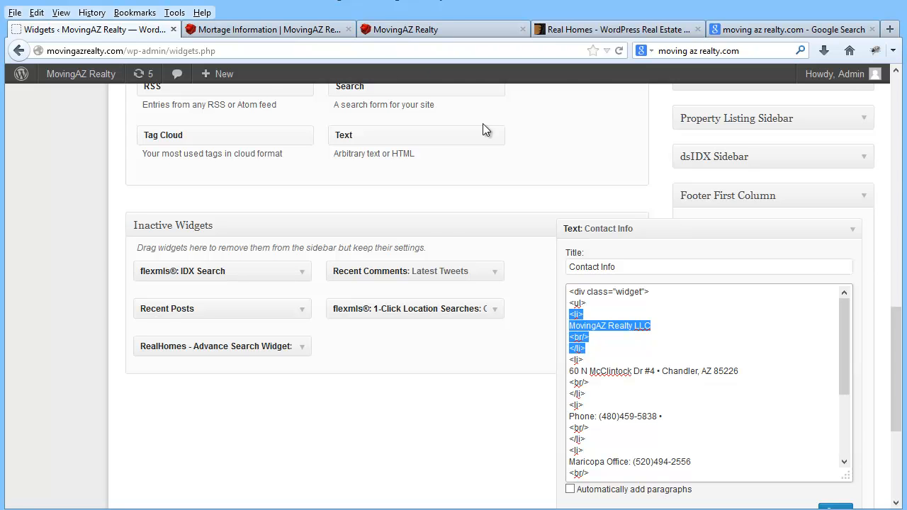
- Examine the footer's contact and about columns on the live Mortage Information page, then return to the Widgets page
left_click(315, 31)
left_click_drag(899, 124, 905, 484)
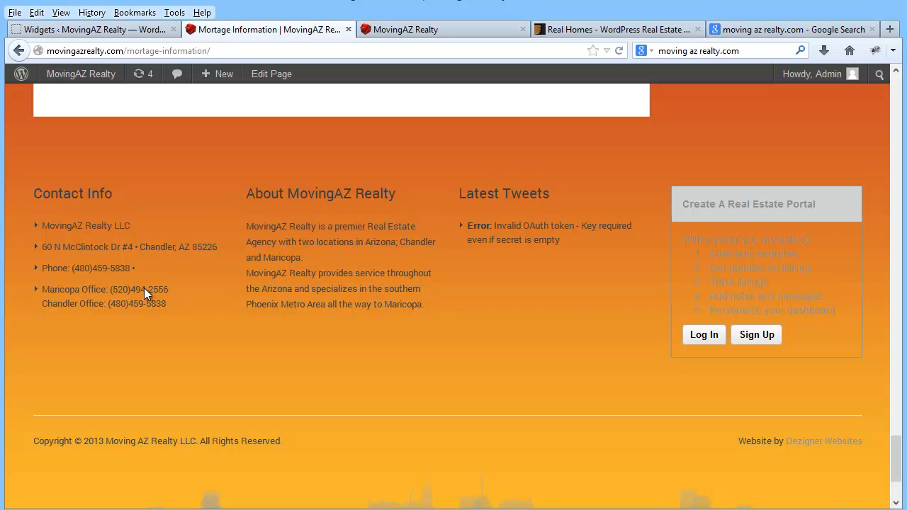
left_click_drag(244, 227, 348, 304)
left_click(336, 260)
left_click_drag(896, 452, 882, 208)
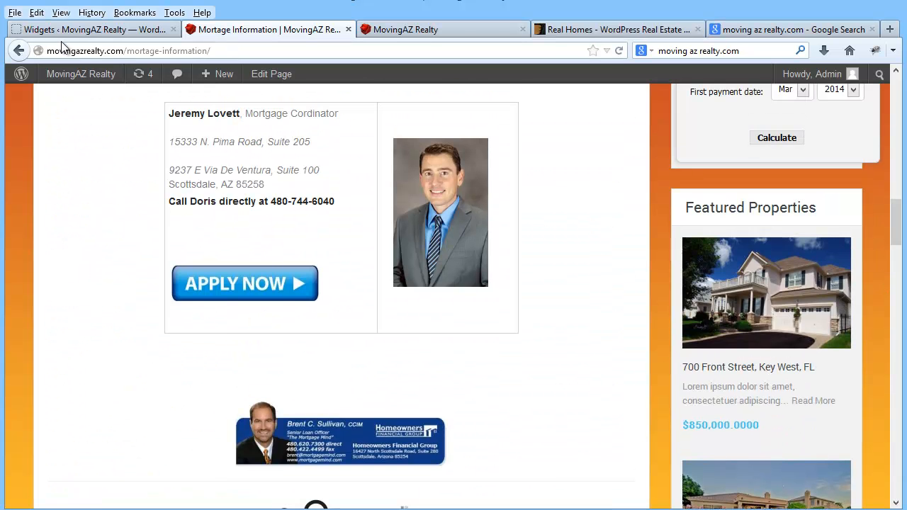
left_click(103, 32)
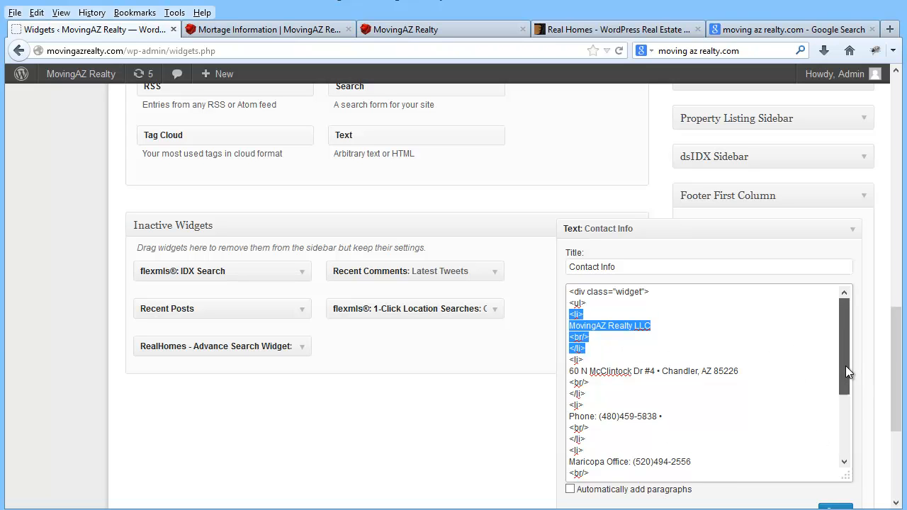
- Insert an empty line after the last list item in the Contact Info text
left_click_drag(846, 365, 848, 440)
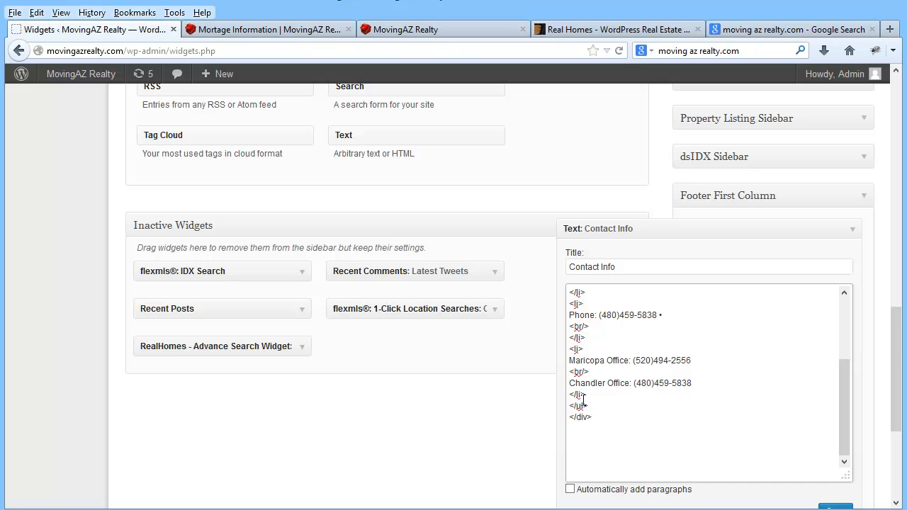
left_click(587, 397)
key("Return")
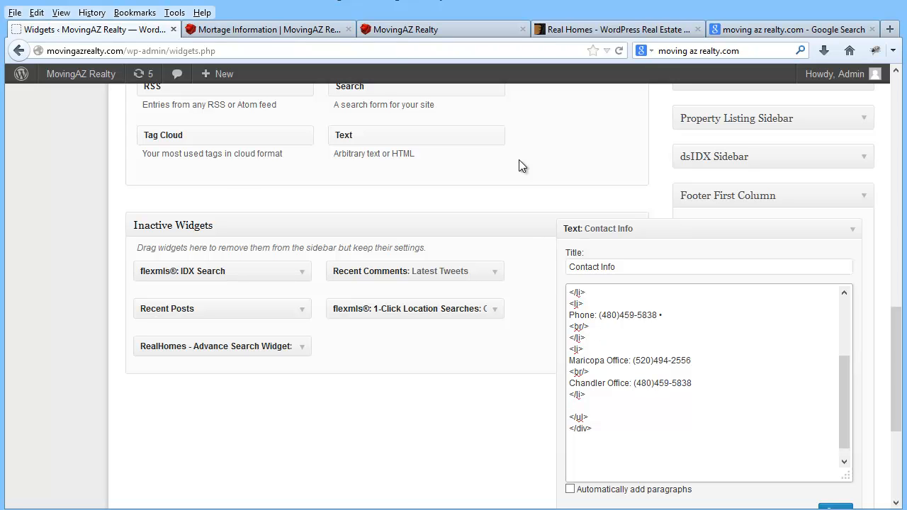
- Check the office entries of the Contact Info list in the live page's footer and return to the Widgets page
left_click(255, 29)
left_click_drag(895, 211, 905, 488)
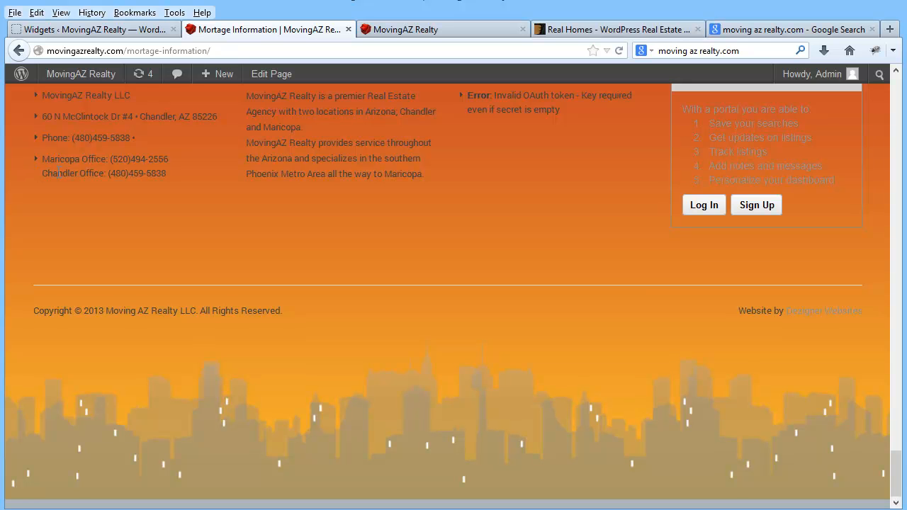
left_click(139, 30)
- Remove the empty line from the Contact Info text and collapse the widget without saving
left_click(582, 405)
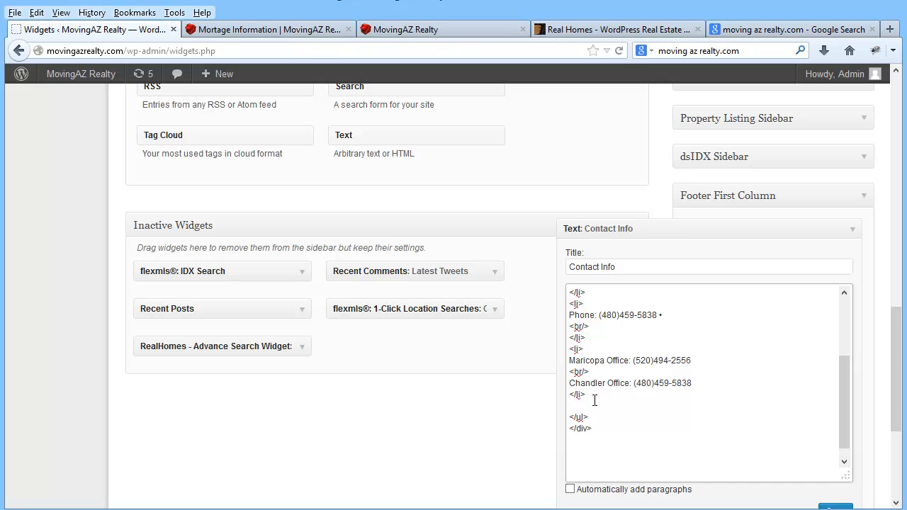
left_click_drag(591, 372, 570, 372)
left_click(587, 405)
key("Delete")
left_click(854, 234)
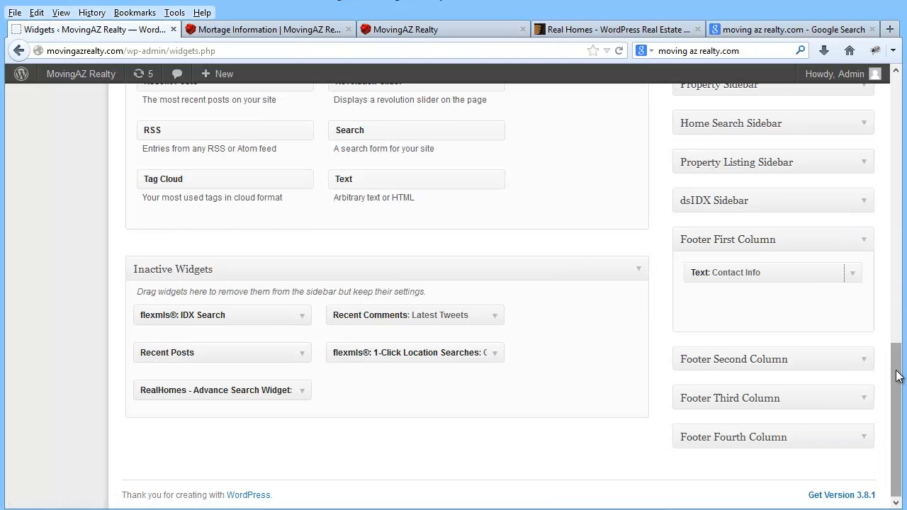
- Examine the About MovingAZ Realty text and its <br> tag in the Footer Second Column, then collapse the widget
left_click(865, 364)
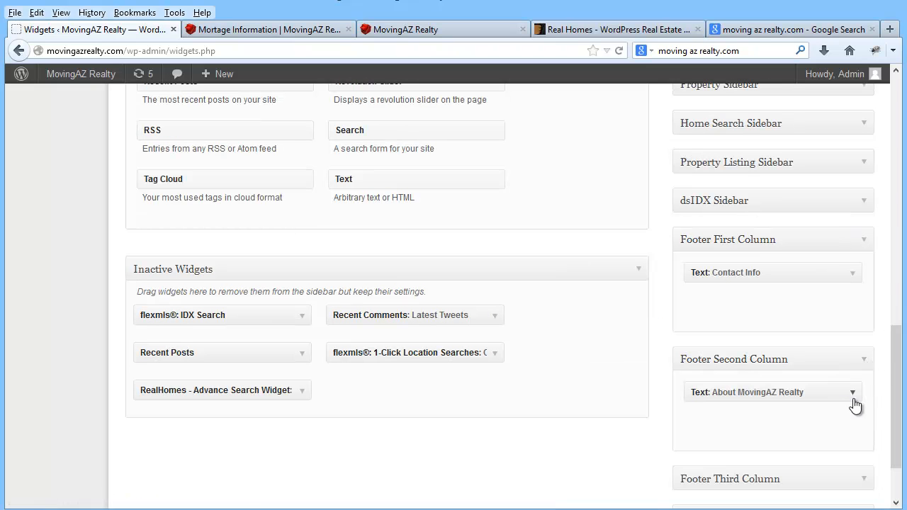
left_click(852, 395)
left_click_drag(897, 324, 897, 369)
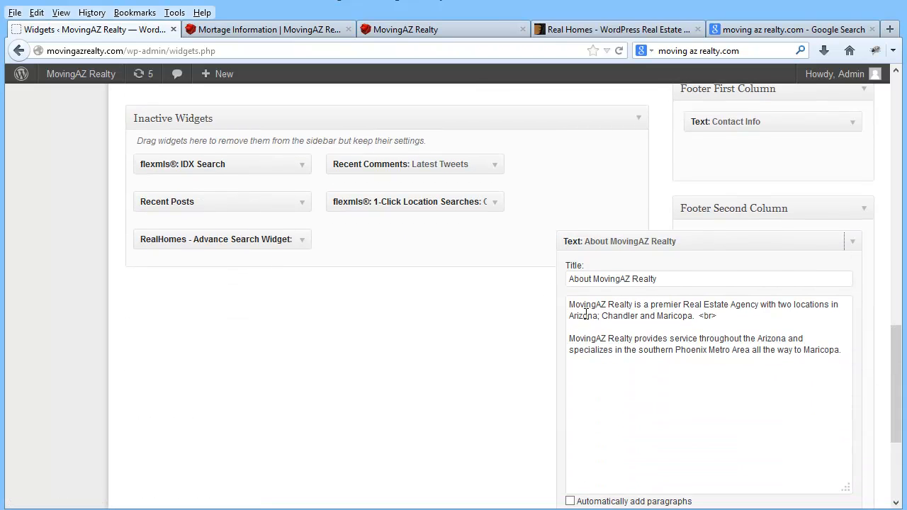
left_click_drag(718, 316, 699, 315)
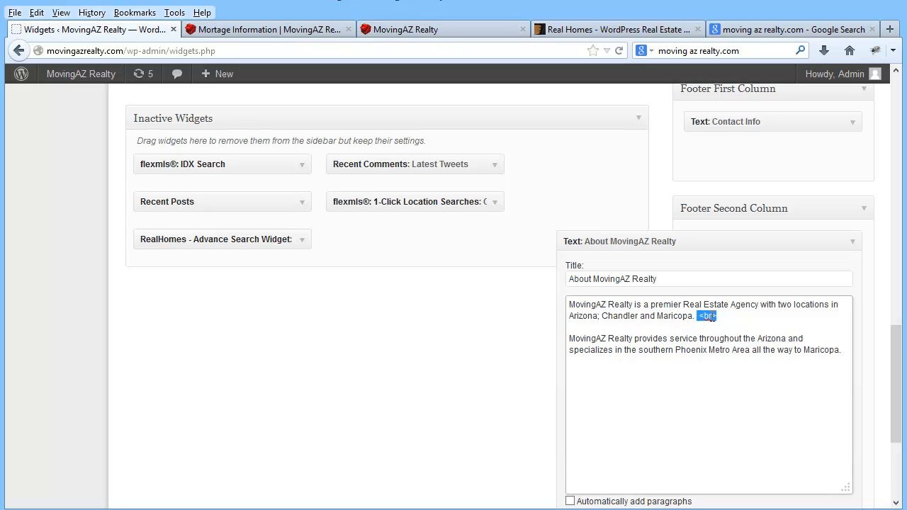
left_click(719, 316)
left_click(854, 241)
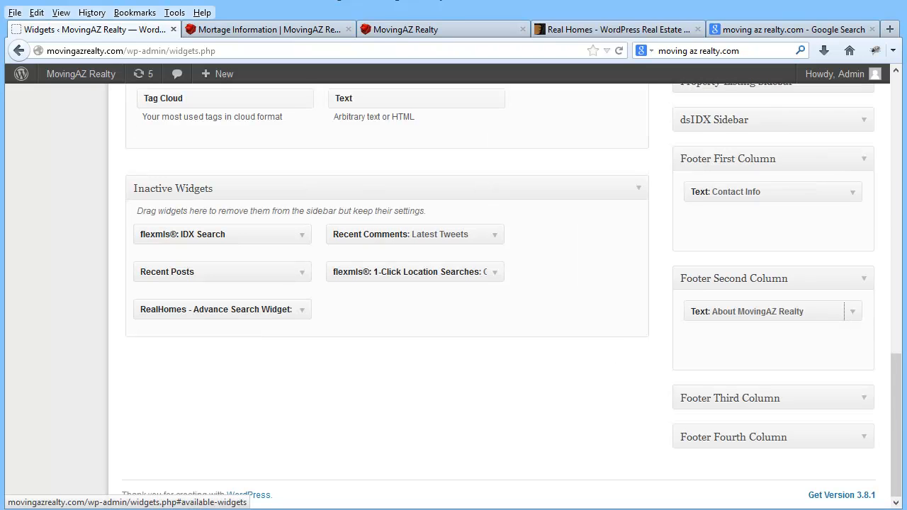
- Check the Latest Tweets settings in the Footer Third Column and expand the Footer Fourth Column to view its widget
left_click(863, 400)
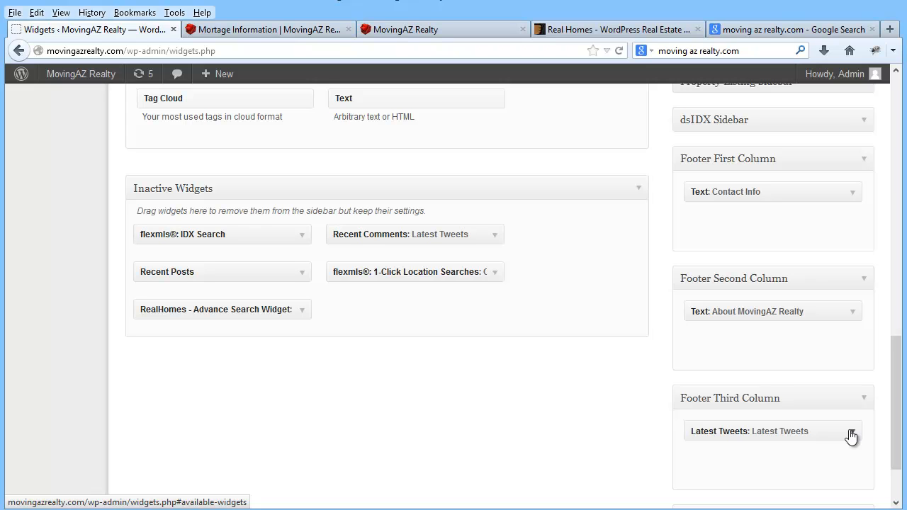
left_click(851, 434)
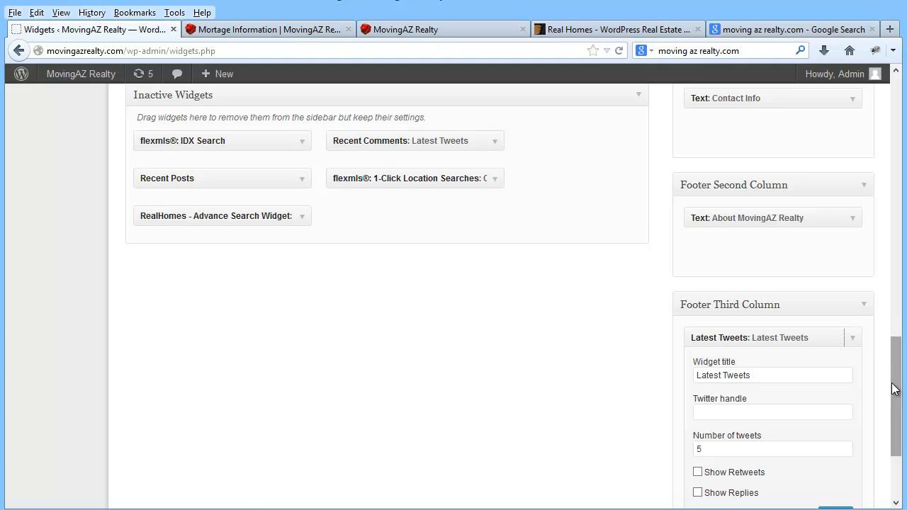
left_click(854, 345)
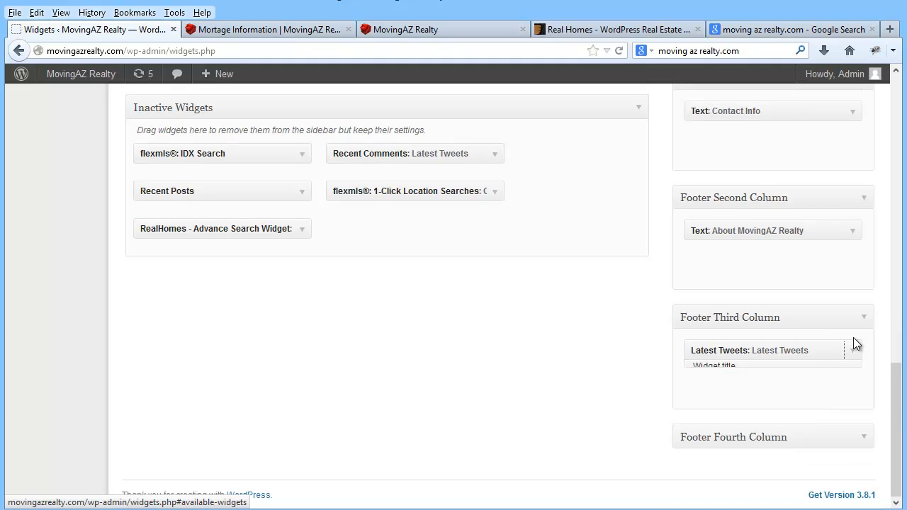
left_click(865, 438)
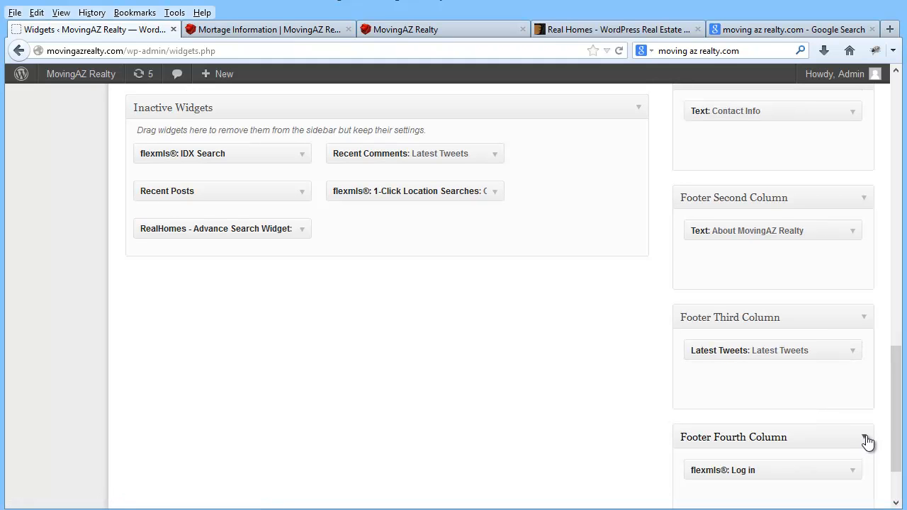
left_click_drag(898, 415, 897, 434)
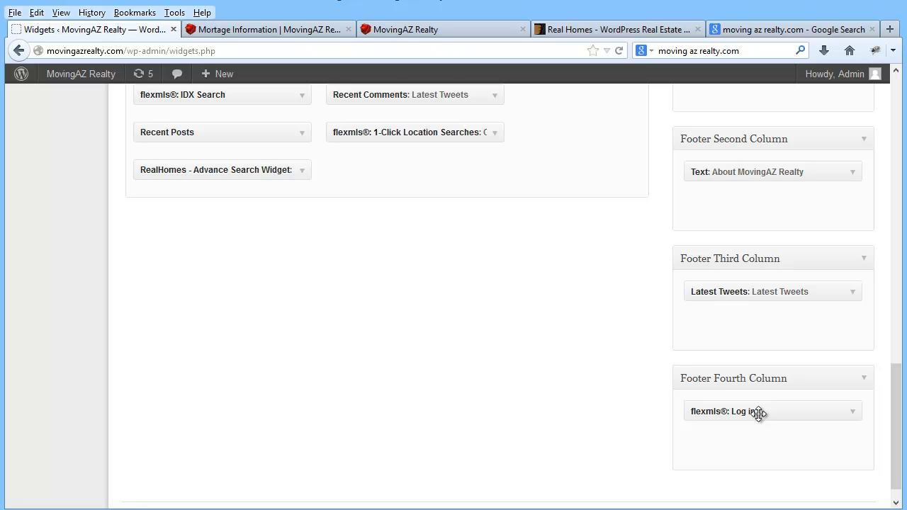
left_click_drag(896, 426, 901, 153)
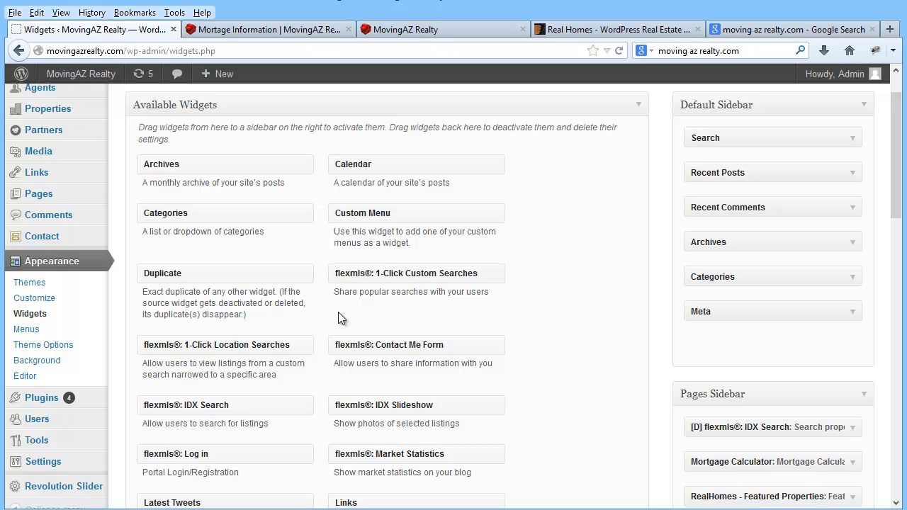
left_click_drag(904, 197, 901, 179)
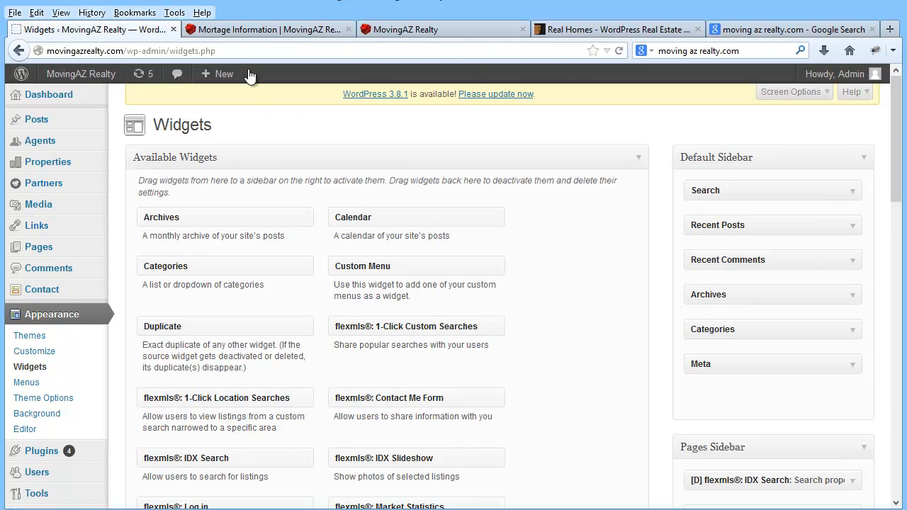
mouse_move(83, 257)
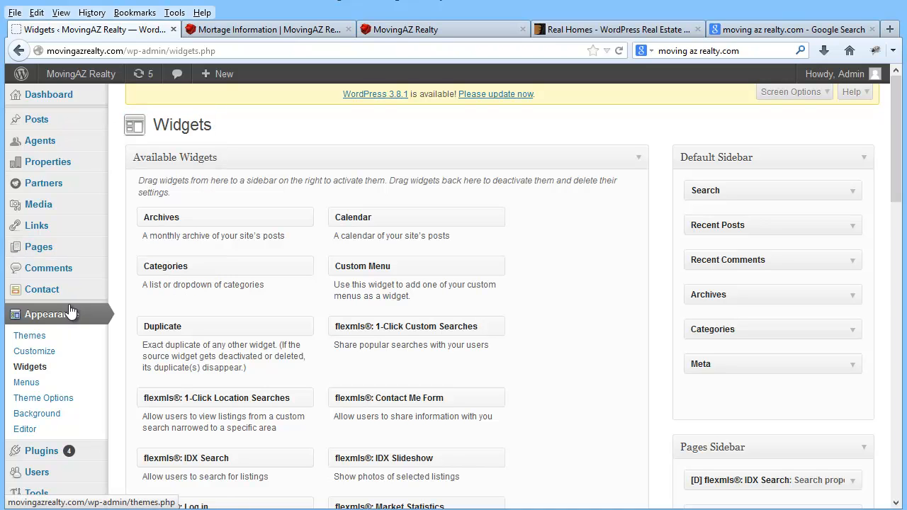
- Find the Home page in the site's list of pages and open it for editing
left_click(39, 248)
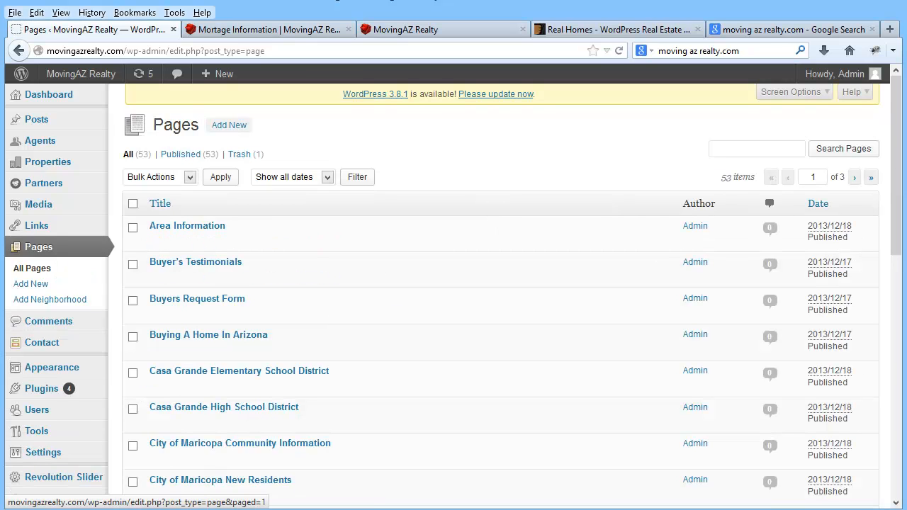
left_click_drag(900, 178, 904, 333)
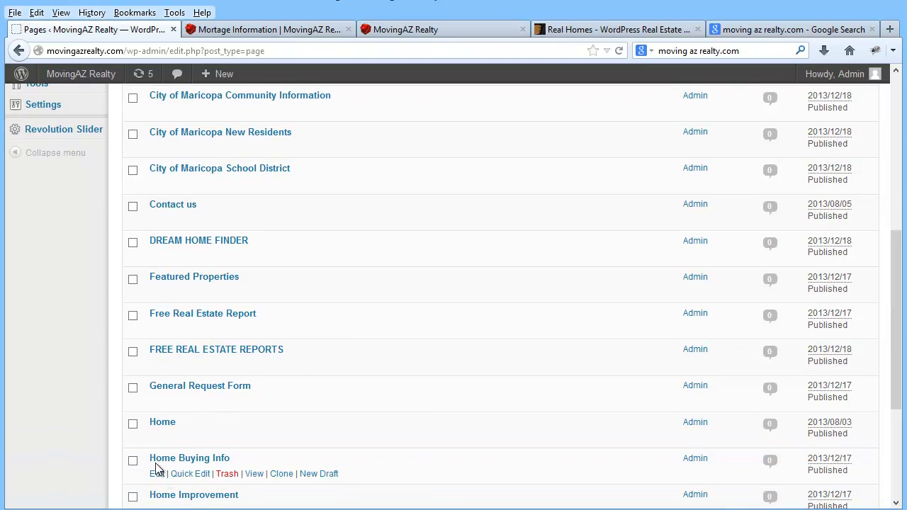
left_click(158, 437)
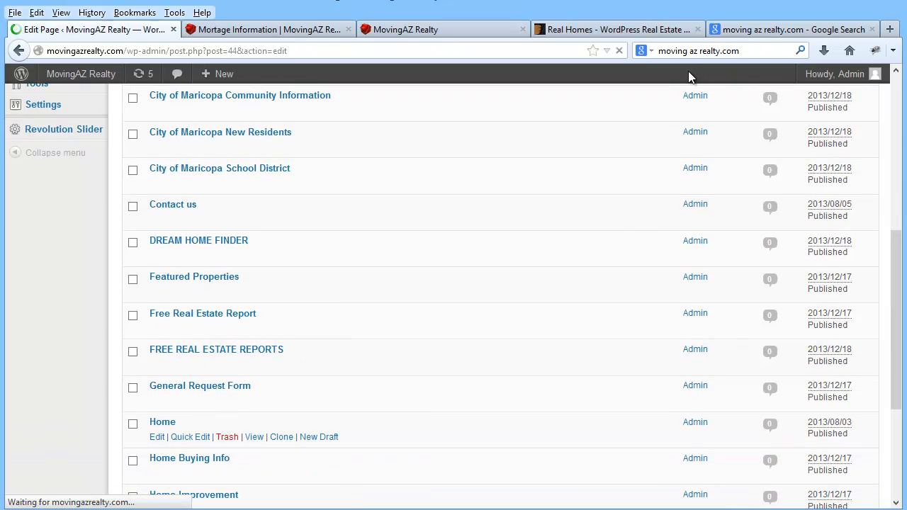
left_click(787, 30)
left_click(534, 53)
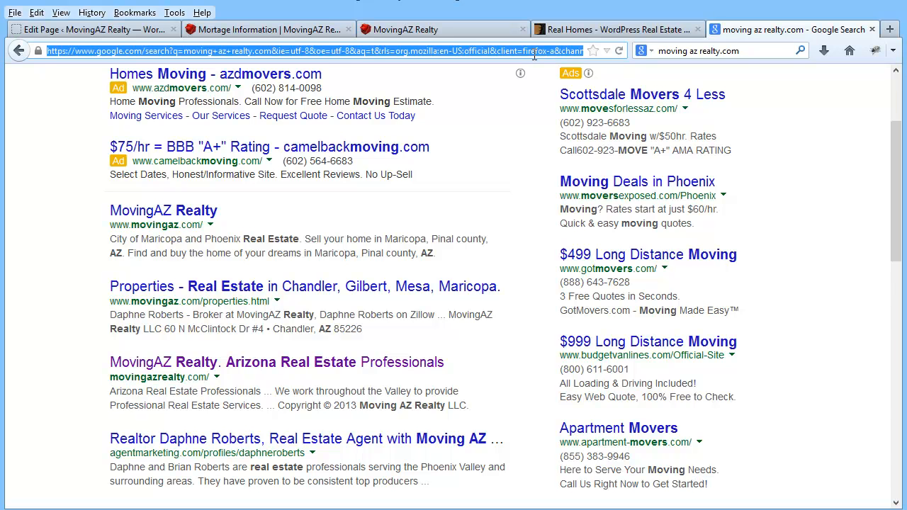
type("www.youtube.com")
key("Return")
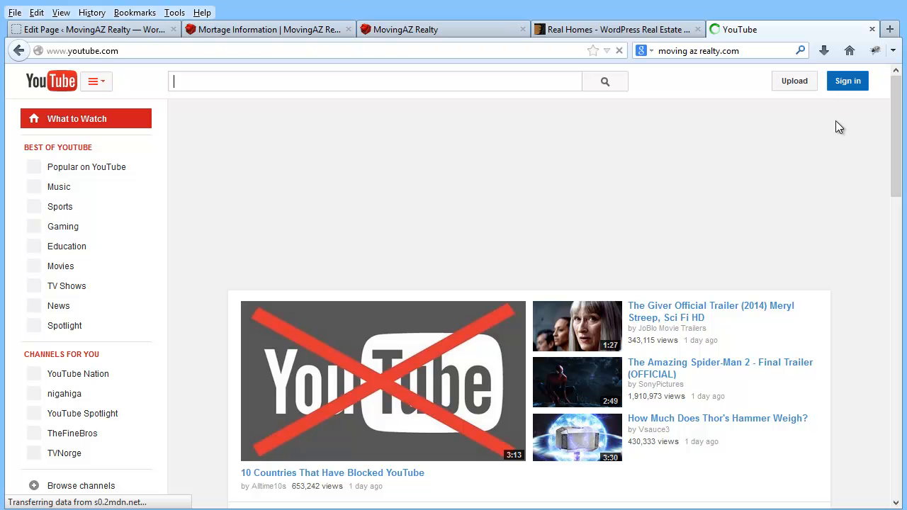
- Sign in to YouTube with the saved account e-mail and continue as the Phoenix Web Design channel
left_click(842, 85)
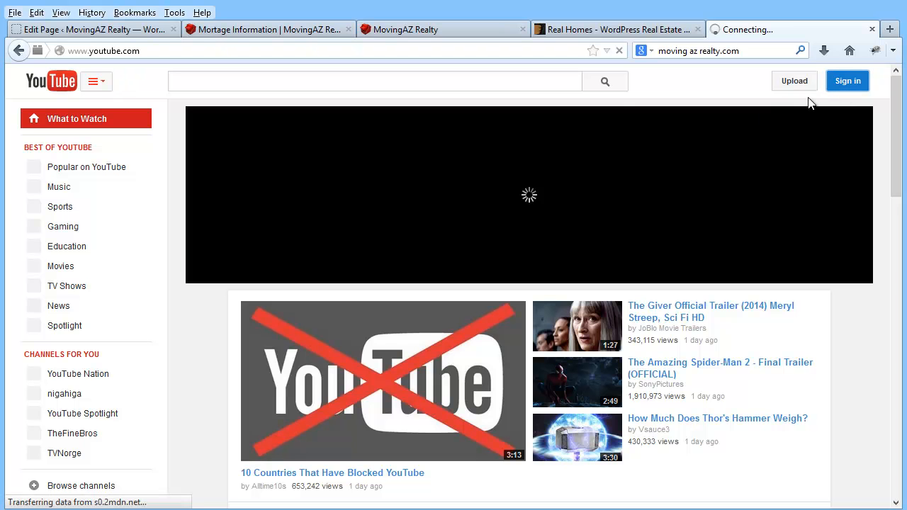
left_click(839, 81)
left_click(411, 337)
type("i")
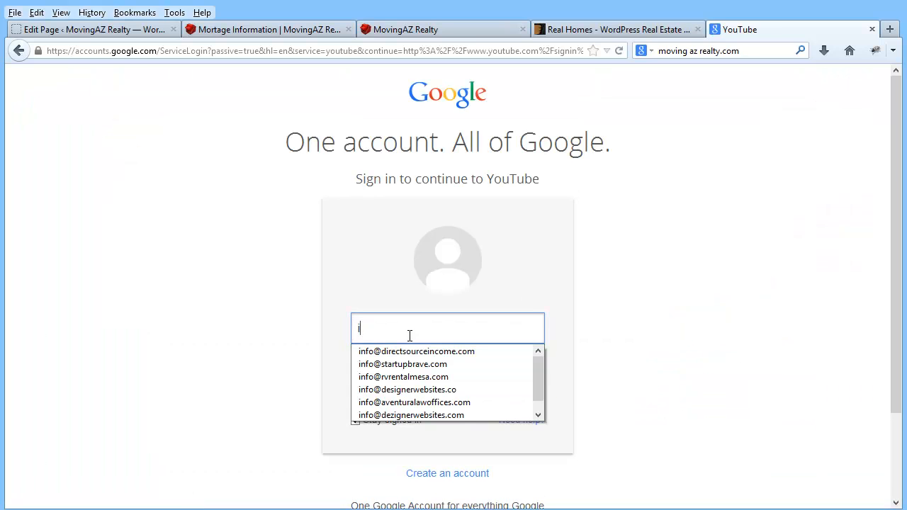
type("n")
scroll(542, 397, "down", 1)
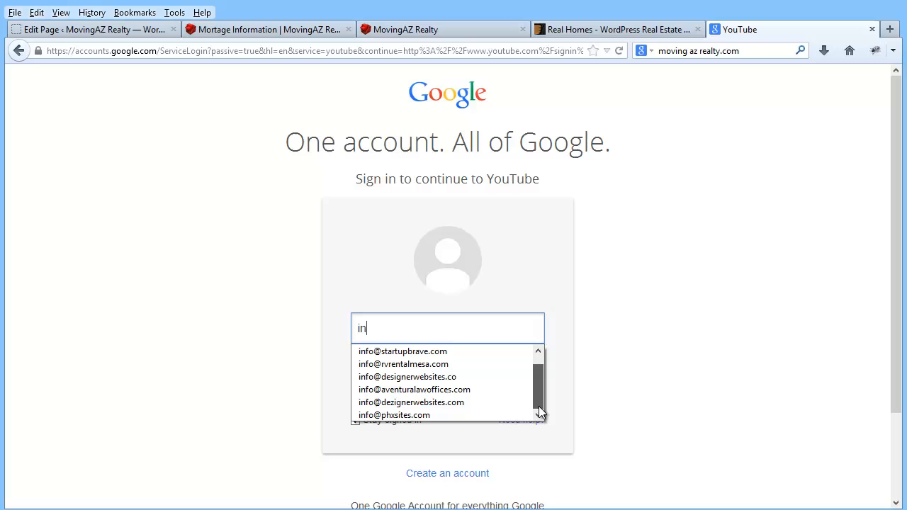
left_click(425, 416)
left_click(454, 397)
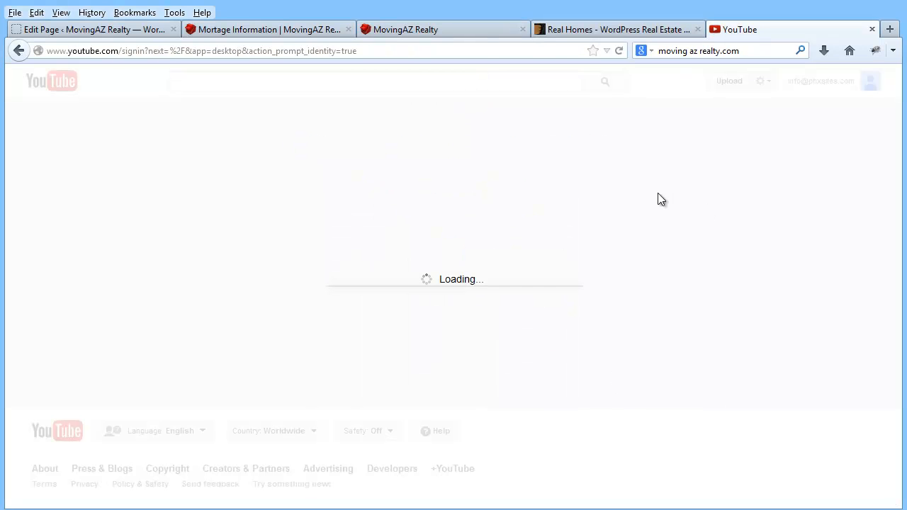
left_click(468, 267)
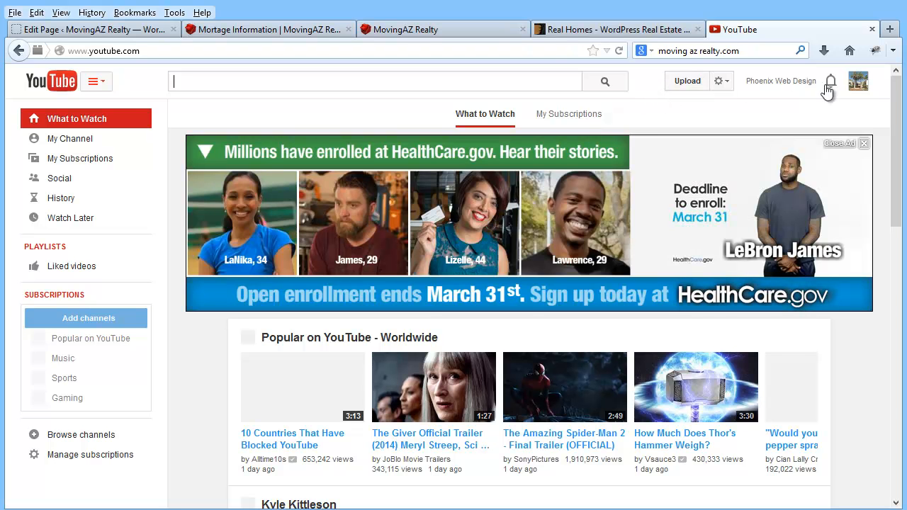
- View the account's uploads in the Video Manager and go to the Phoenix Web Design channel page
left_click(779, 81)
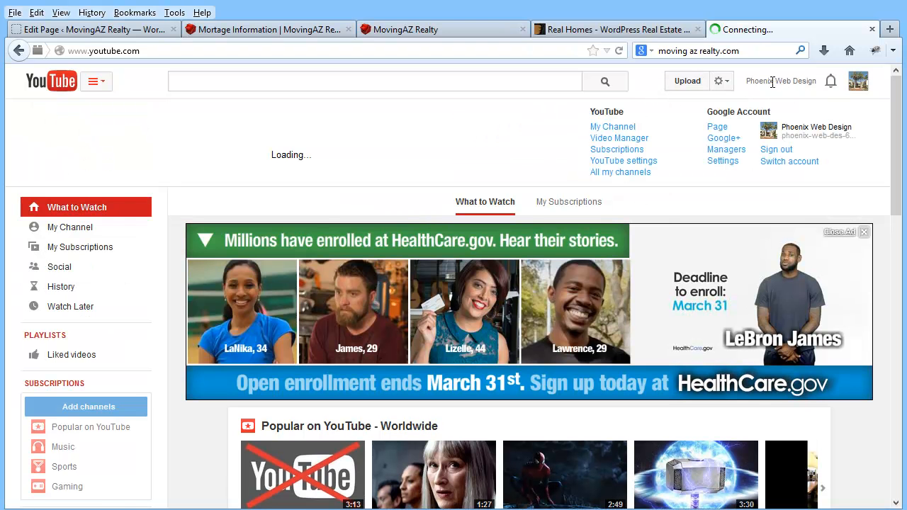
left_click(635, 139)
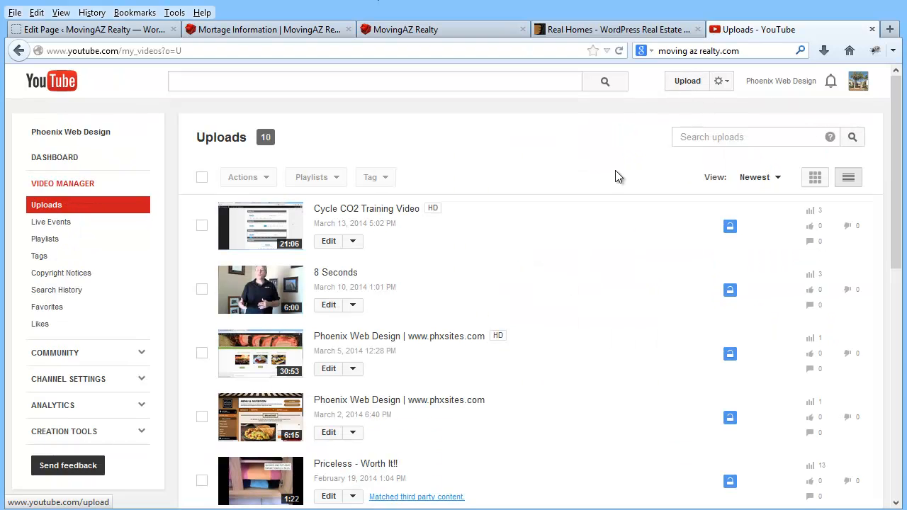
left_click(785, 83)
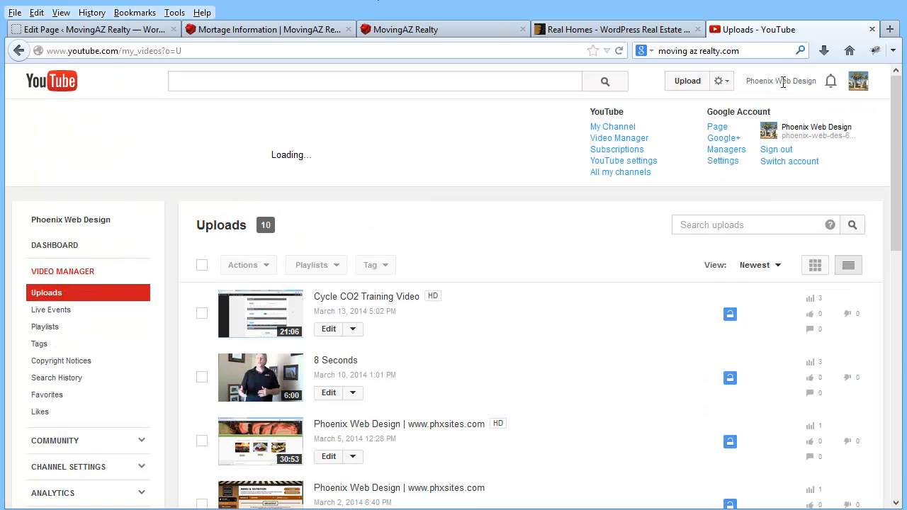
left_click(614, 138)
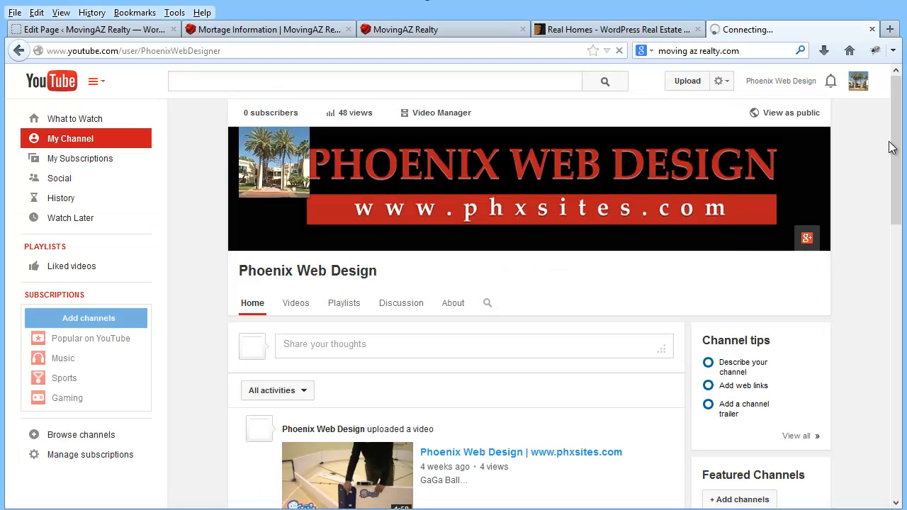
- Open the channel's video "How to setup email on Hostgator cPanel" and pause its playback
left_click_drag(891, 146, 899, 281)
left_click(443, 225)
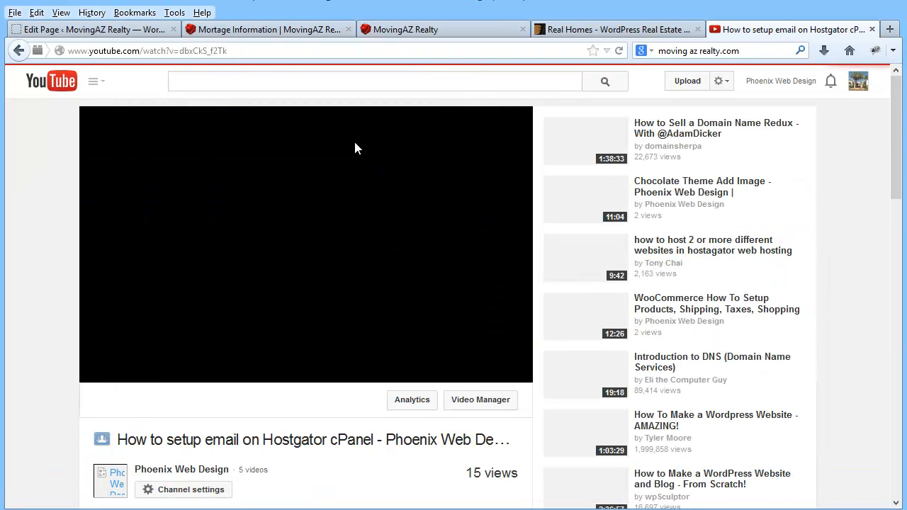
left_click_drag(899, 177, 897, 199)
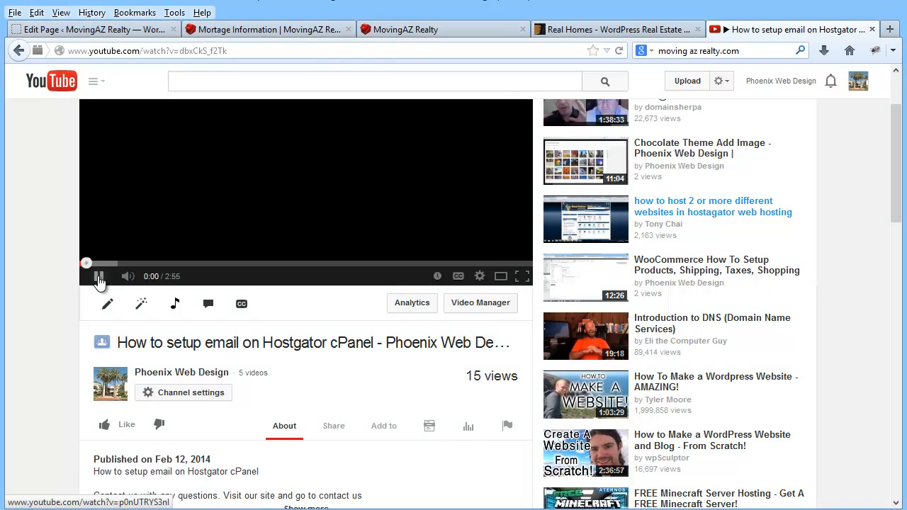
left_click(99, 279)
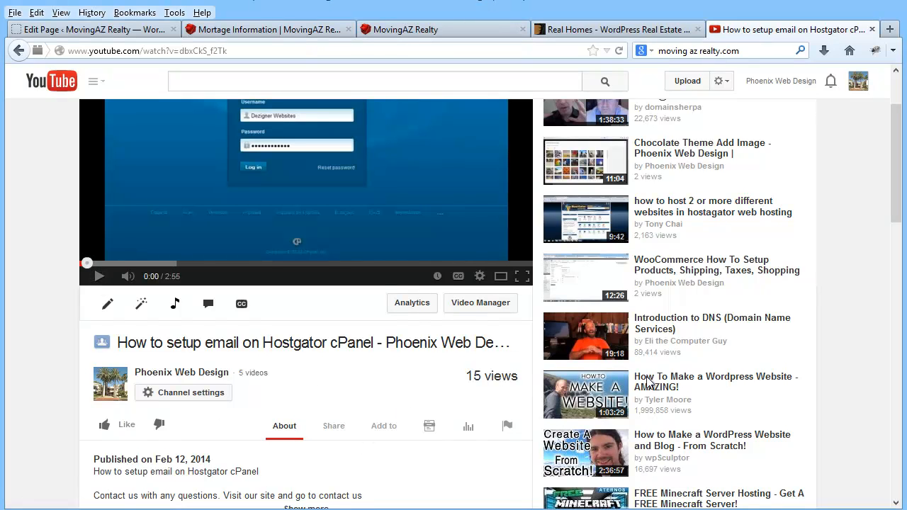
- Show the video's sharing options and copy its 420 × 315 iframe embed code
left_click_drag(897, 229, 899, 244)
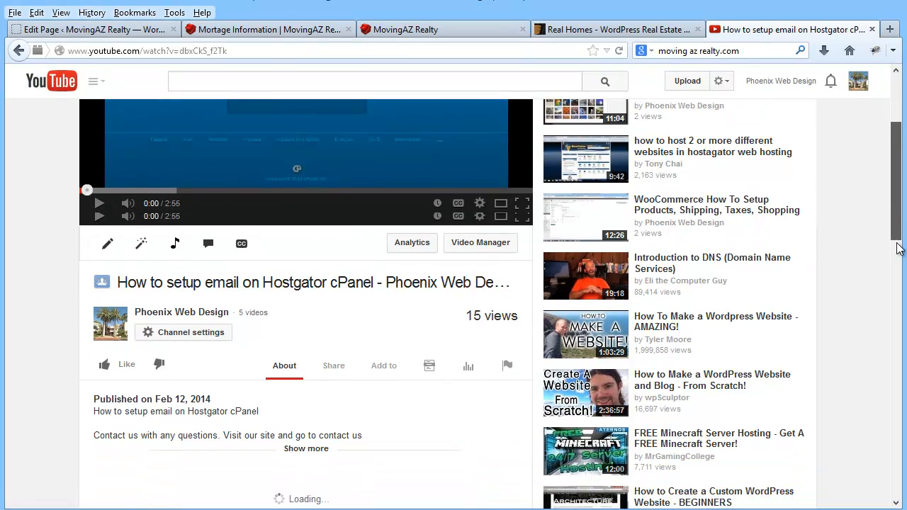
left_click(335, 315)
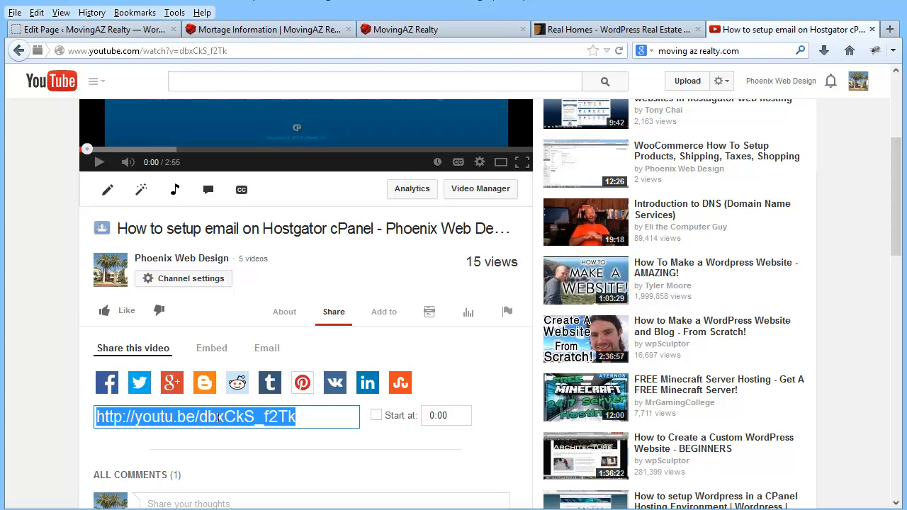
left_click(212, 351)
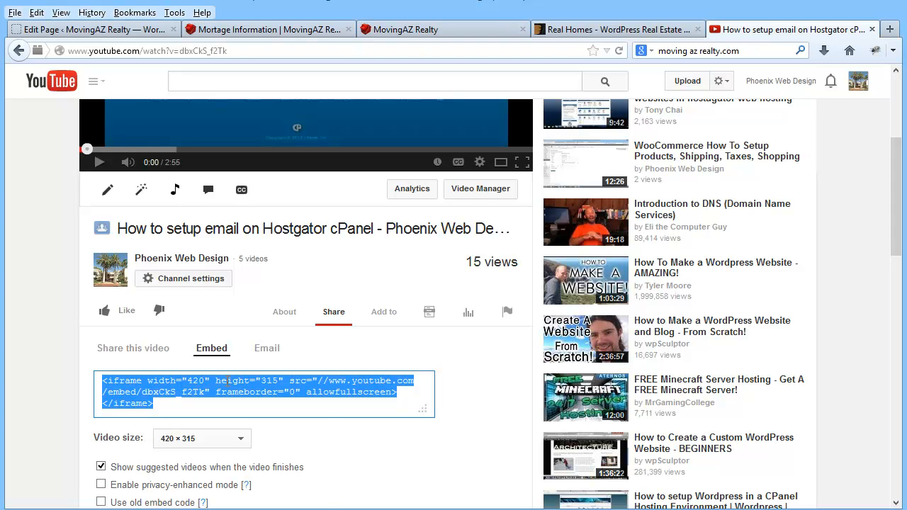
right_click(138, 382)
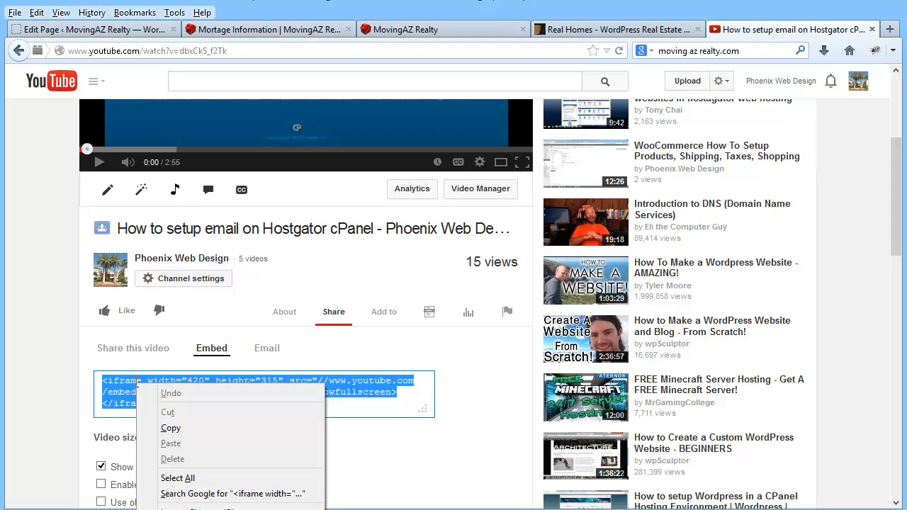
left_click(171, 429)
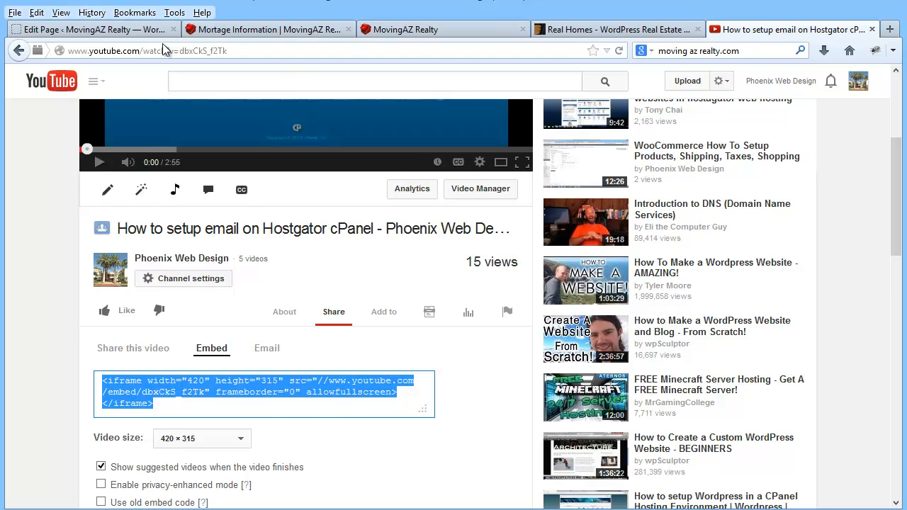
- Return to the WordPress Home page editor and look through its visual content down to the Featured Listings image
left_click(113, 32)
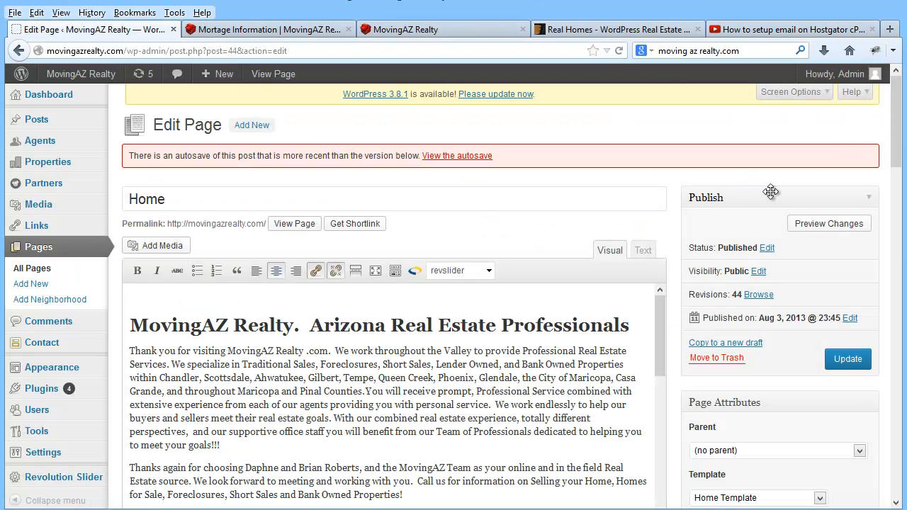
mouse_move(897, 144)
left_mouse_down()
mouse_move(898, 241)
mouse_move(897, 156)
left_mouse_up()
left_click_drag(659, 122, 659, 256)
left_click(506, 273)
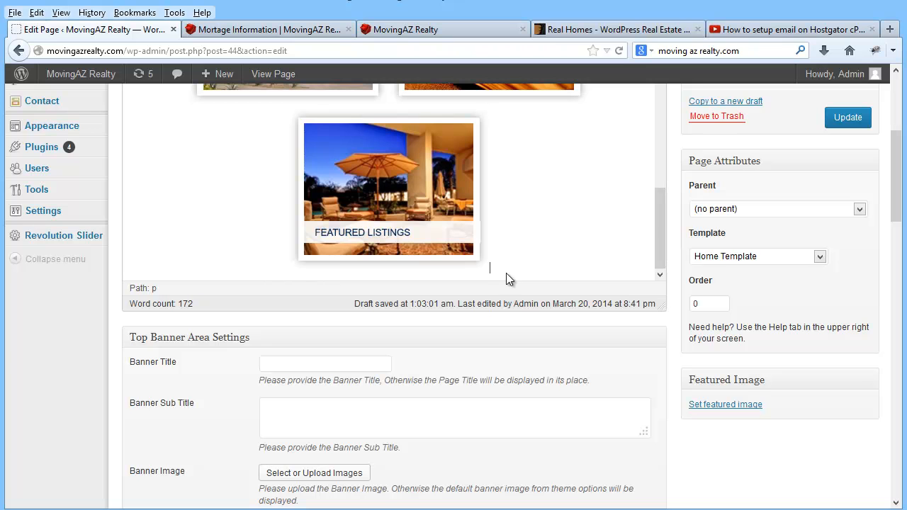
left_click_drag(664, 242, 664, 208)
left_click_drag(898, 169, 897, 133)
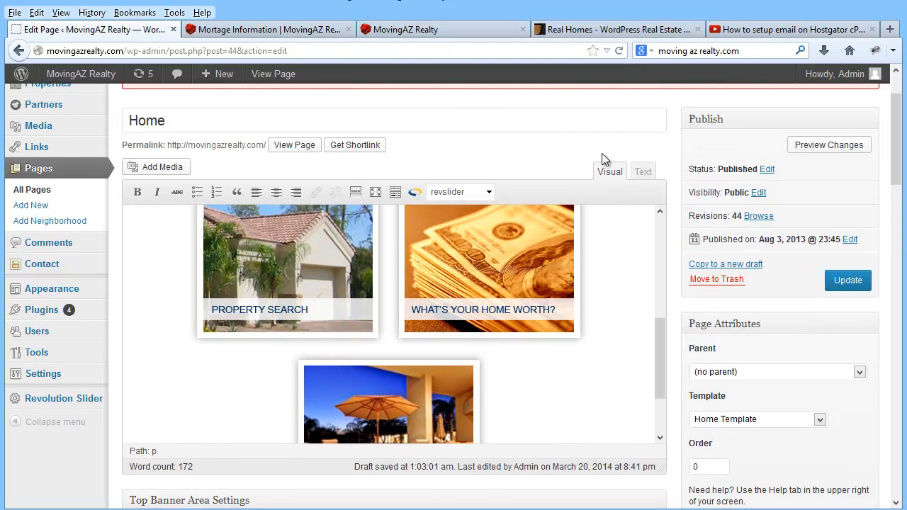
left_click_drag(667, 330, 659, 226)
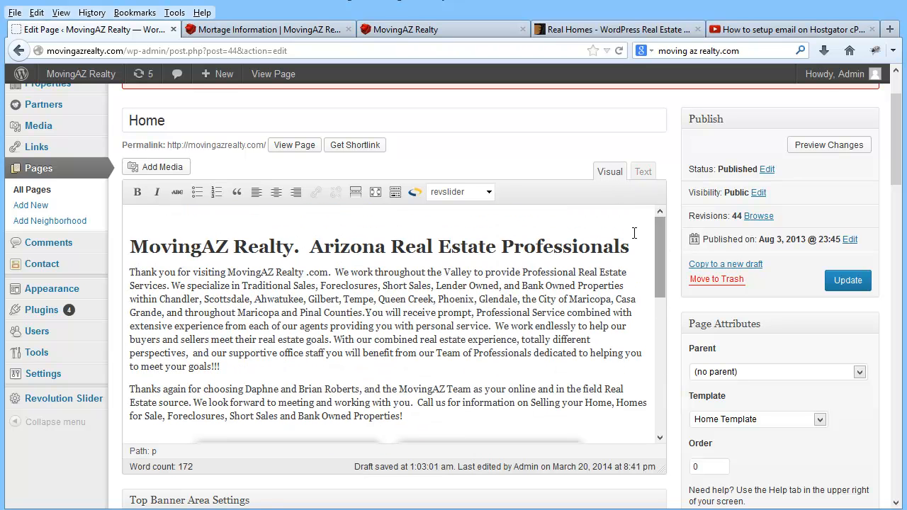
- Switch the Home page content to its HTML text and add blank lines and a <br> tag after the last paragraph
left_click(643, 171)
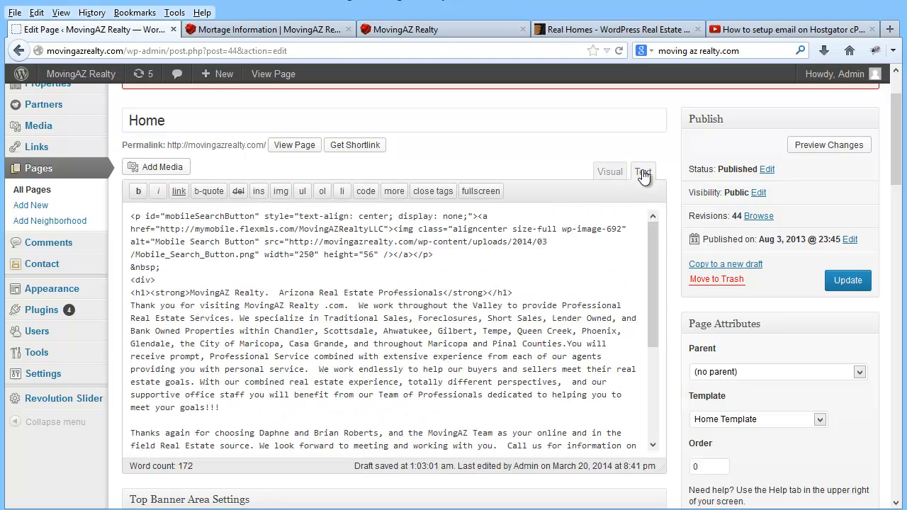
left_click_drag(650, 257, 652, 373)
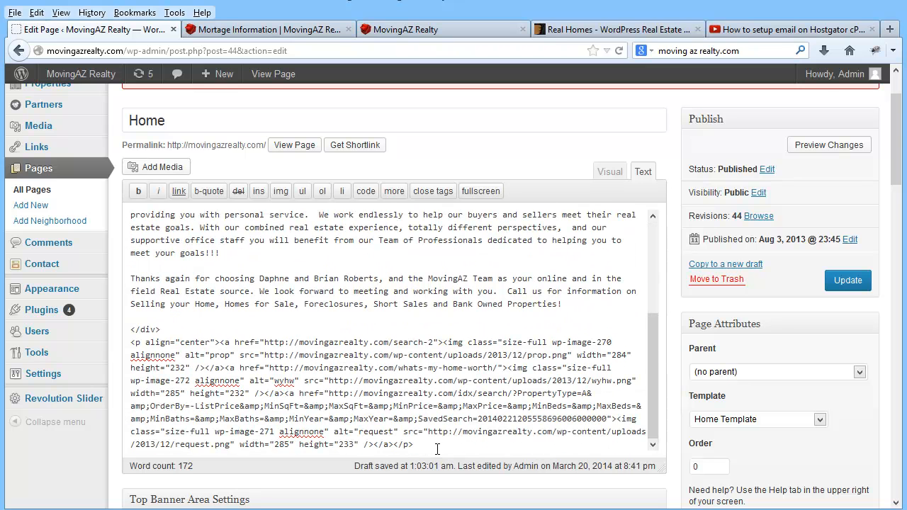
key("Return")
key("Return")
key("Return")
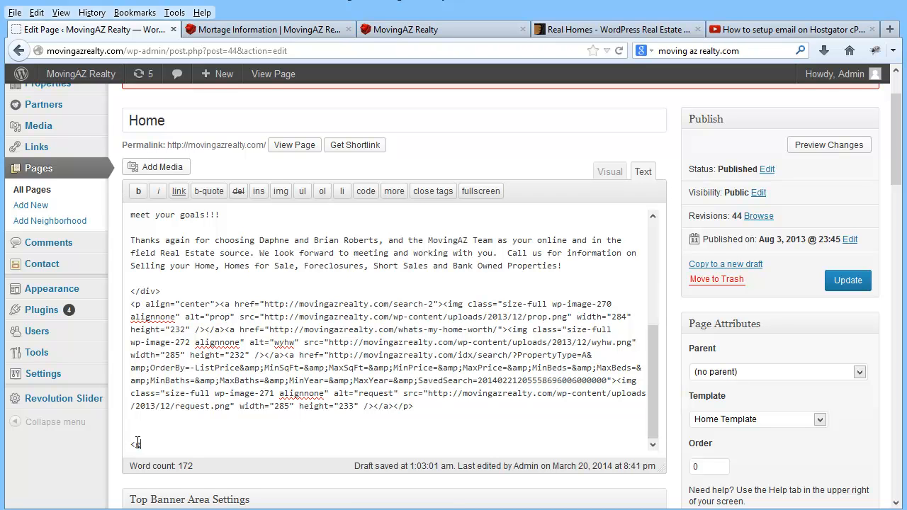
key("Return")
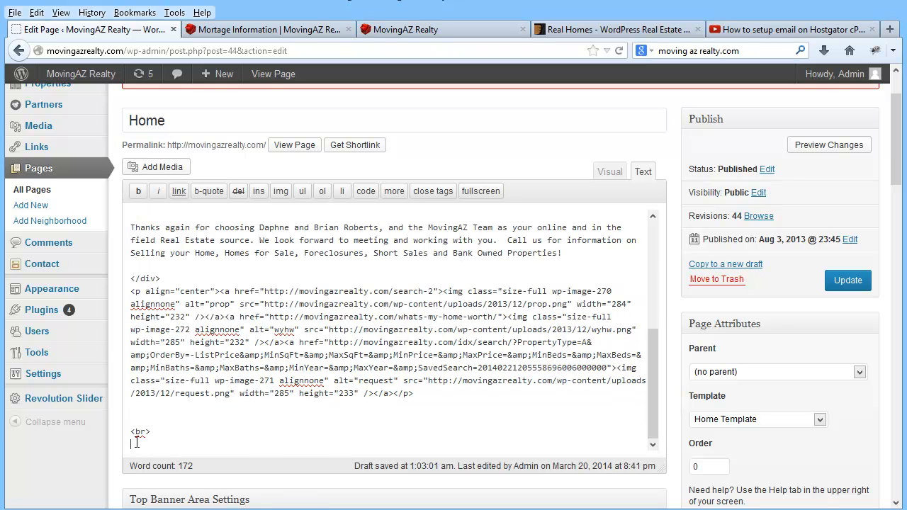
- Paste the copied YouTube embed code below the <br> tag and update the Home page
right_click(136, 443)
left_click(182, 502)
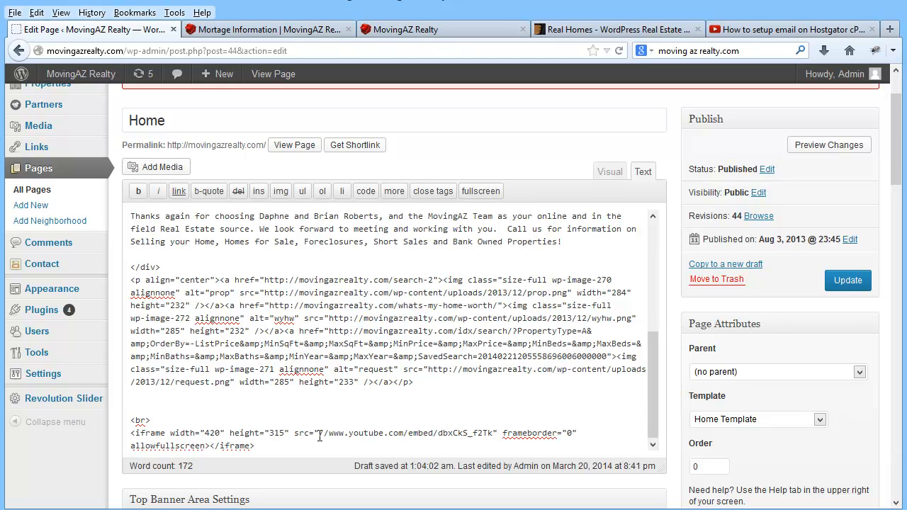
left_click(851, 281)
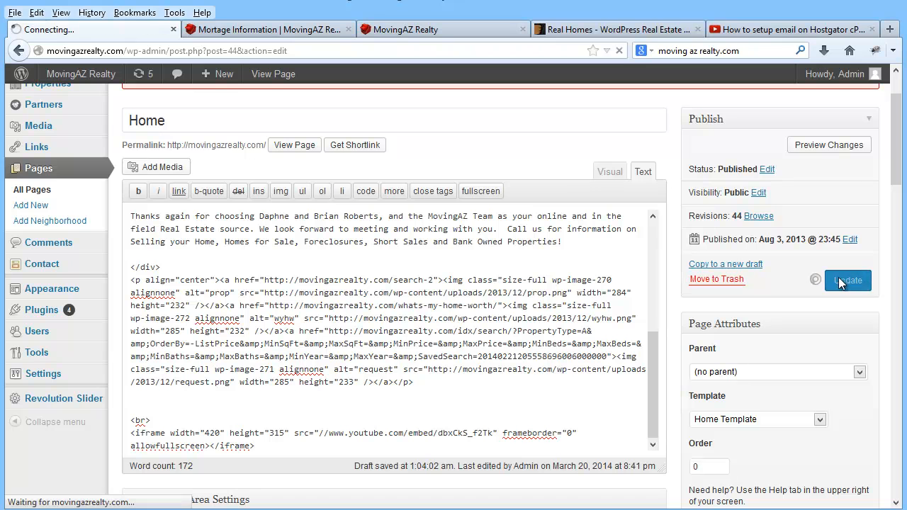
- Switch to the live site's Mortage Information page and open the site's Home page from there
left_click(301, 29)
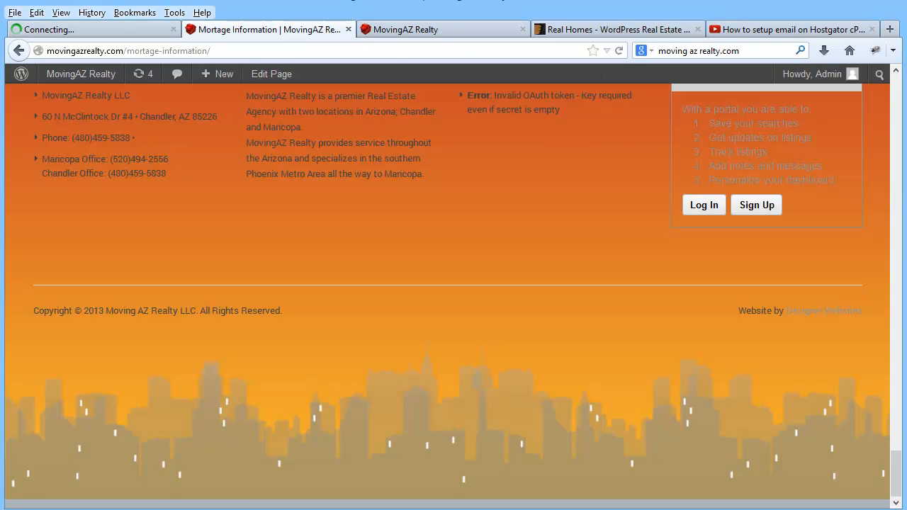
left_click_drag(899, 476, 898, 71)
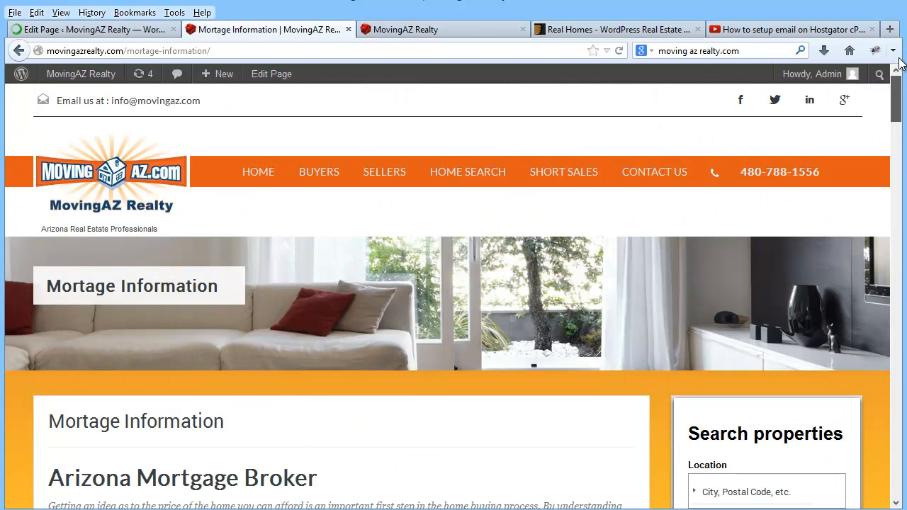
left_click(263, 175)
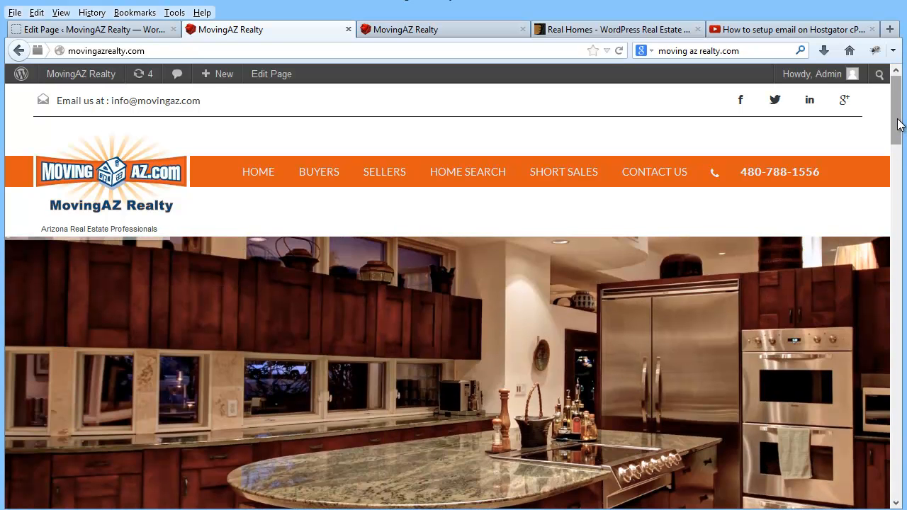
- Play and pause the embedded YouTube video on the live Home page, and check its full-screen view
left_click_drag(900, 122, 895, 317)
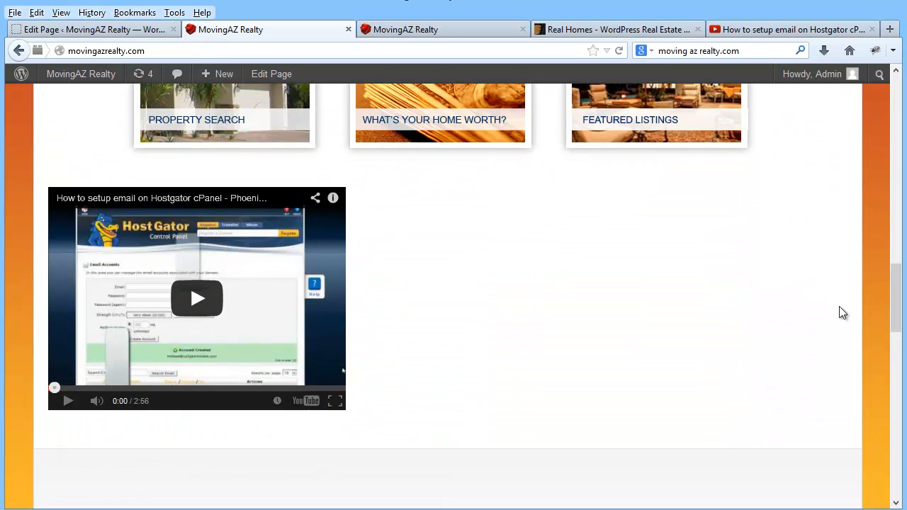
left_click(194, 302)
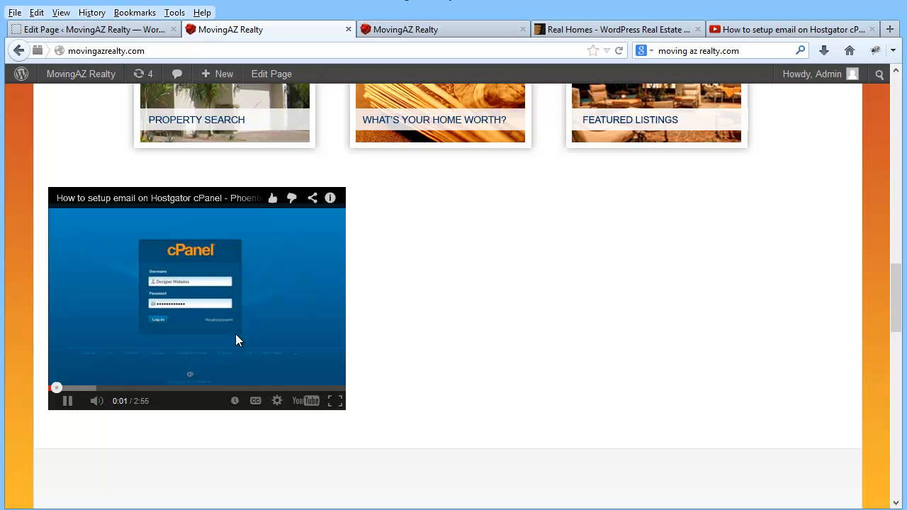
left_click(65, 404)
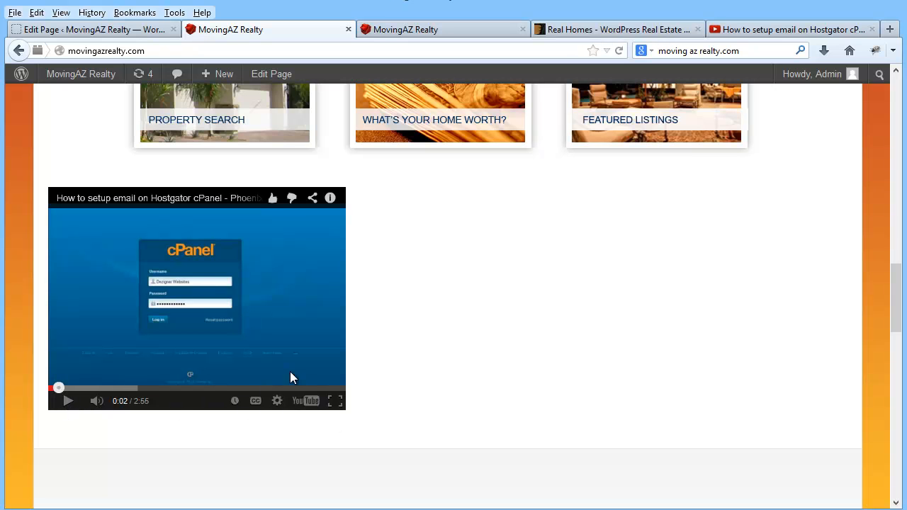
left_click(334, 402)
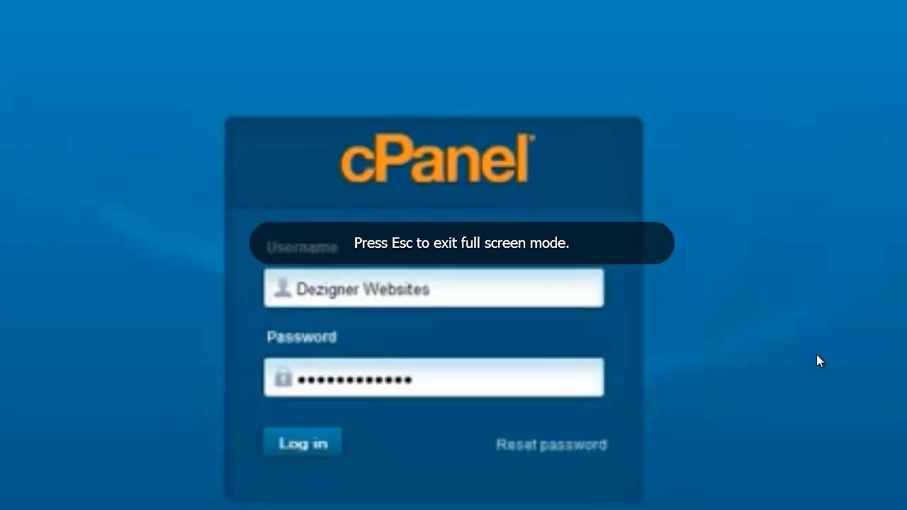
key("Escape")
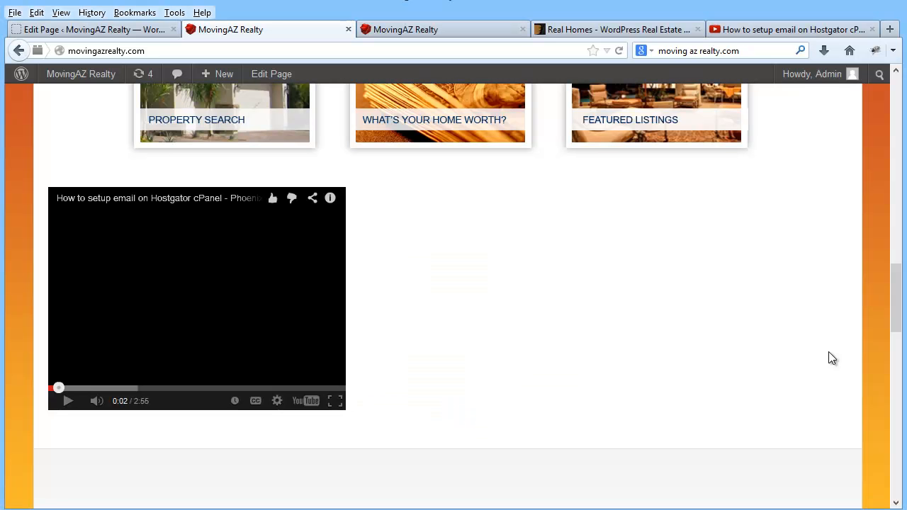
- Wrap the YouTube iframe code in <center> tags in the Home page's HTML, update the page and reload the live site
left_click(117, 32)
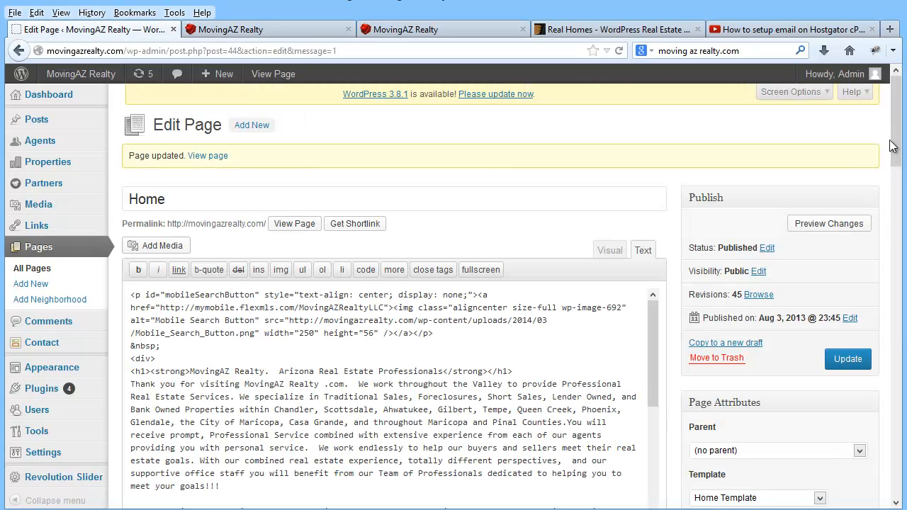
scroll(894, 149, "down", 3)
left_click_drag(653, 154, 654, 254)
scroll(627, 254, "down", 1)
left_click(132, 259)
type("<center>")
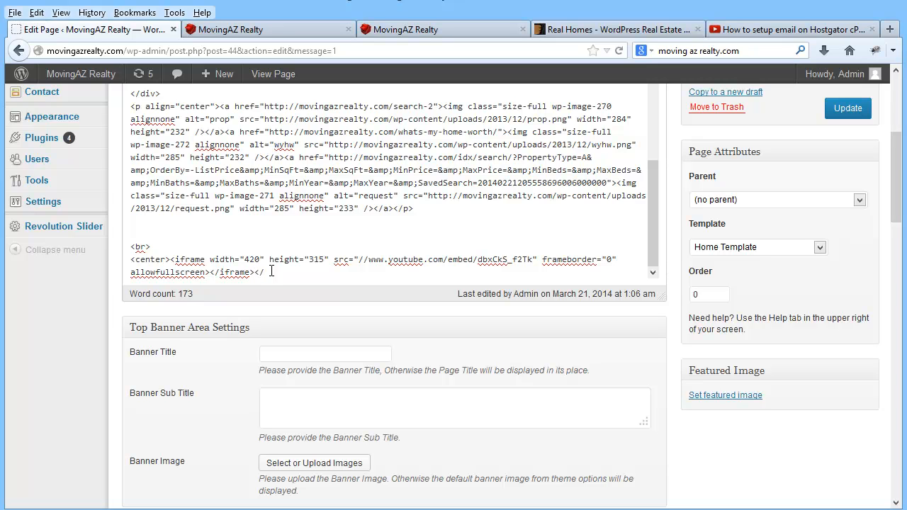
type("er>")
left_click(848, 109)
left_click(292, 28)
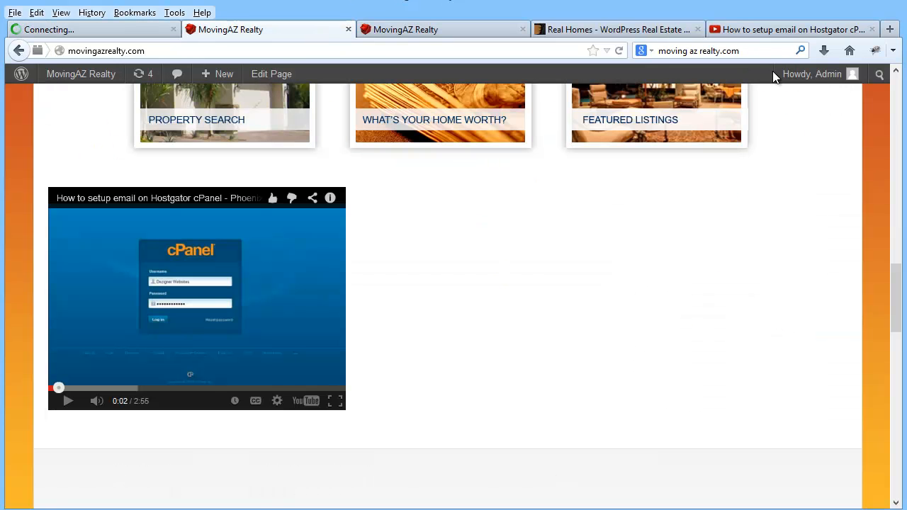
left_click(619, 50)
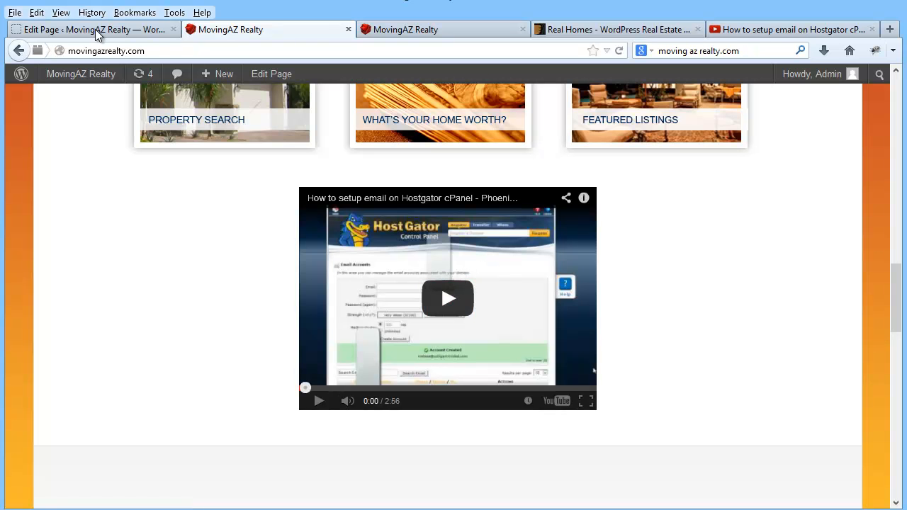
- Set the YouTube iframe's width to 640 and height to 380, update the Home page and reload the live site
left_click(128, 32)
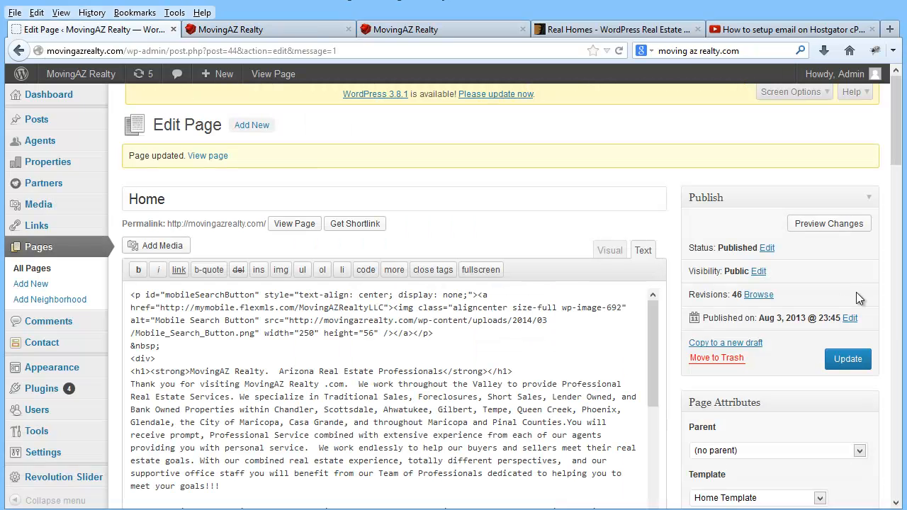
scroll(897, 162, "down", 1)
left_click_drag(897, 161, 899, 196)
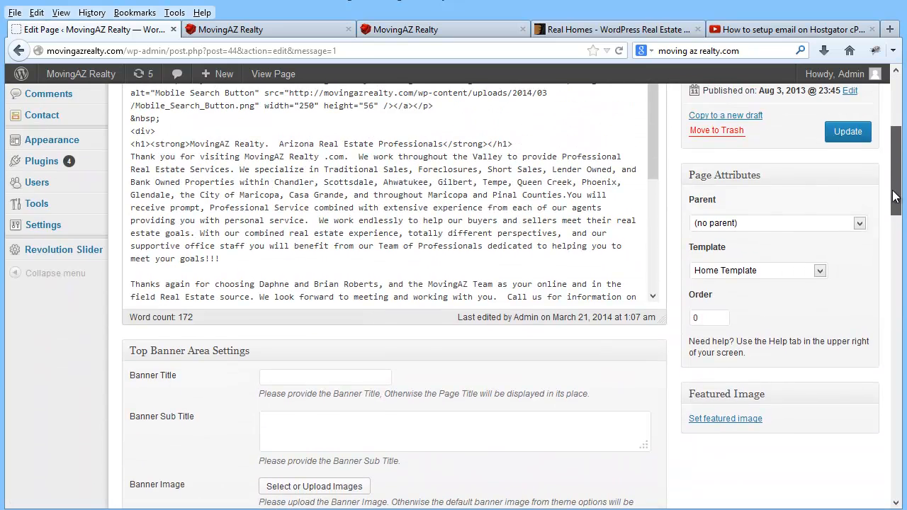
left_click_drag(655, 161, 645, 292)
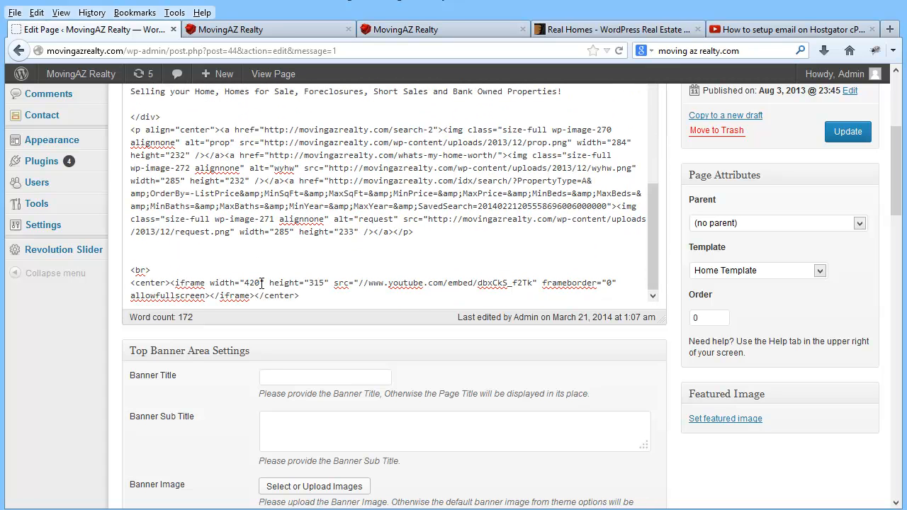
left_click_drag(259, 283, 245, 283)
type("64080")
left_click(848, 131)
left_click(289, 33)
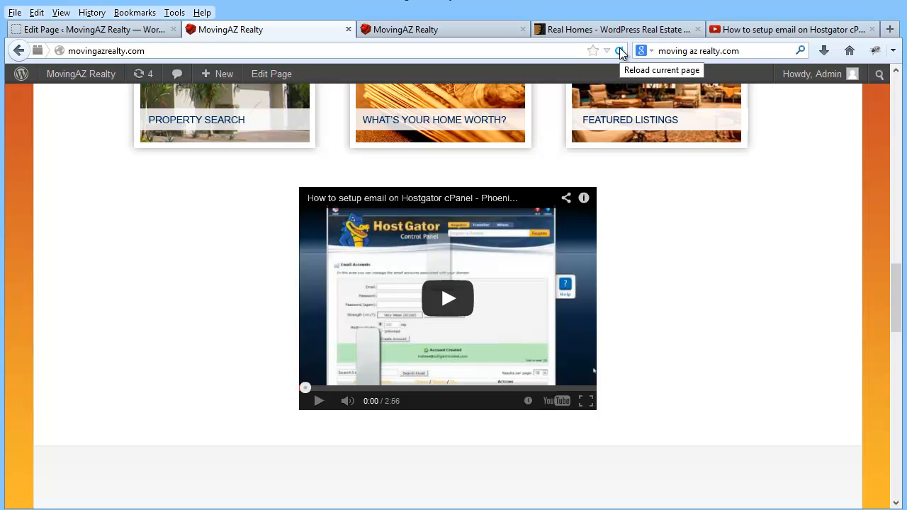
left_click(620, 50)
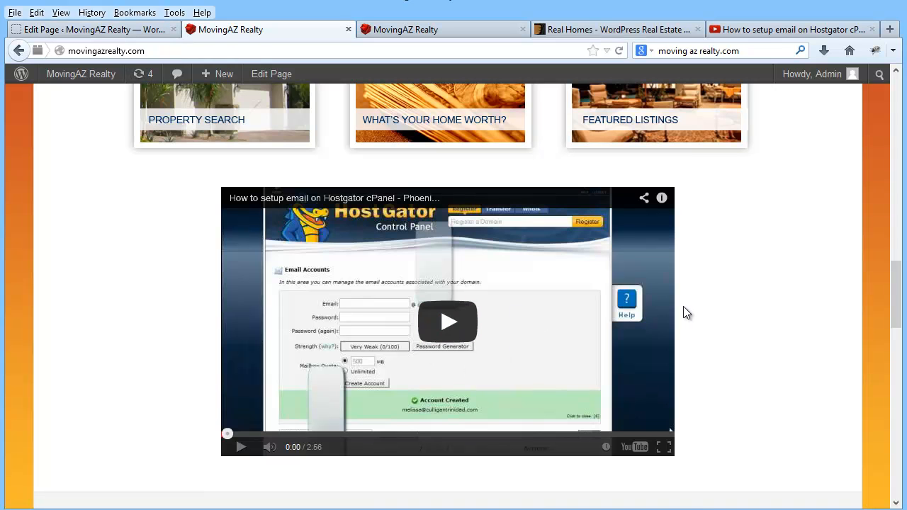
- Delete the <br> tag and the centered YouTube iframe code from the end of the Home page's HTML and update the page
left_click(140, 31)
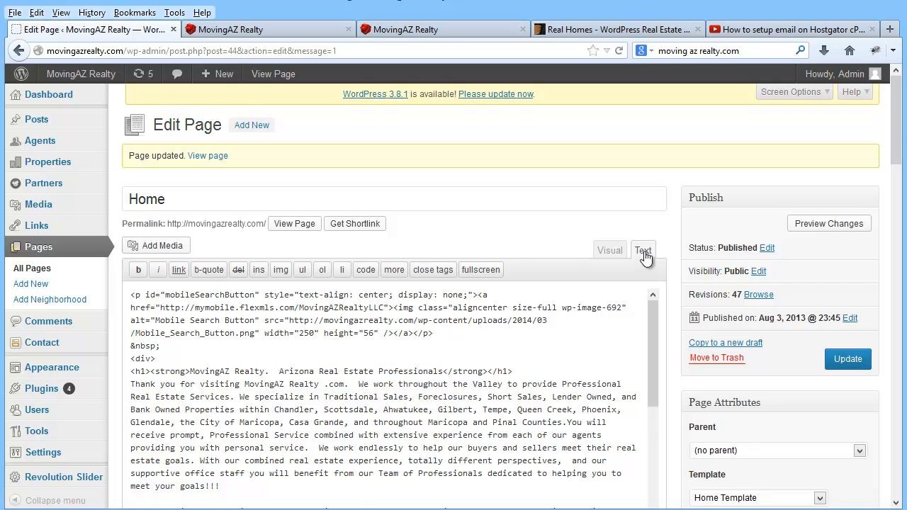
left_click_drag(652, 329, 657, 479)
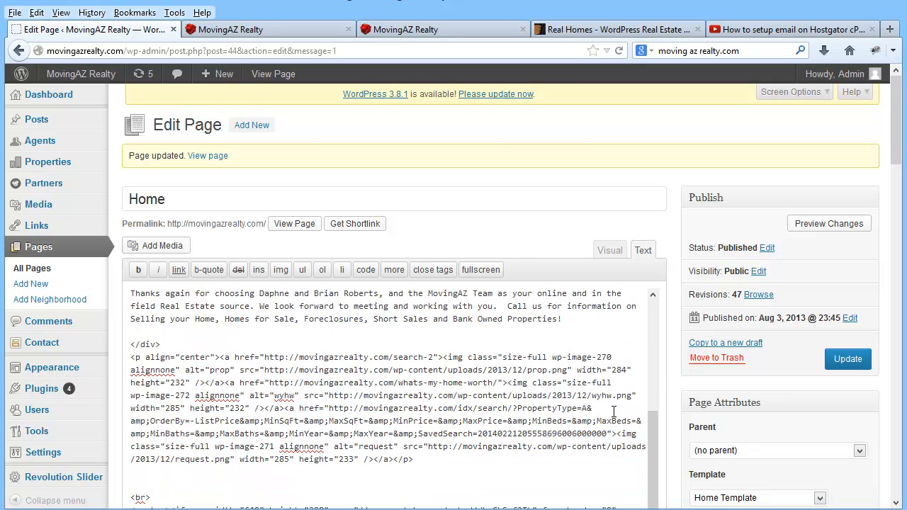
left_click_drag(900, 160, 903, 221)
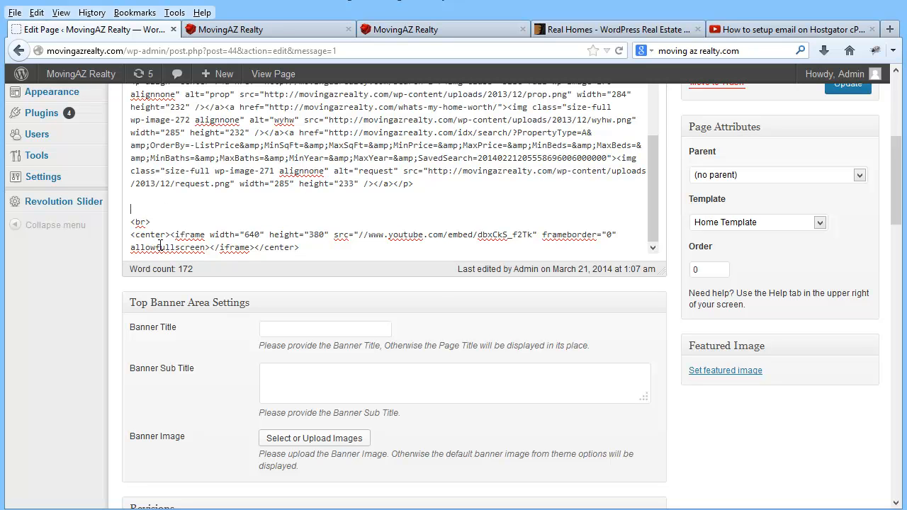
left_click_drag(132, 221, 347, 260)
key("BackSpace")
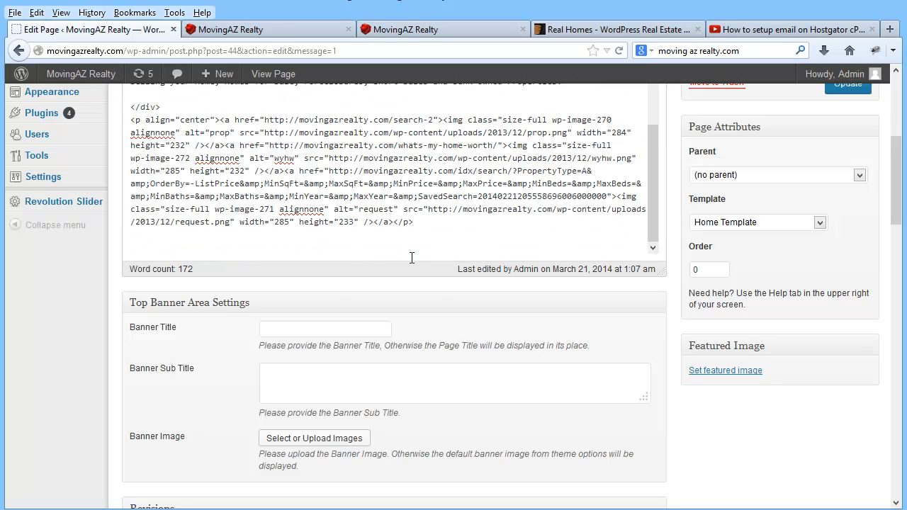
left_click_drag(903, 175, 902, 132)
left_click(850, 241)
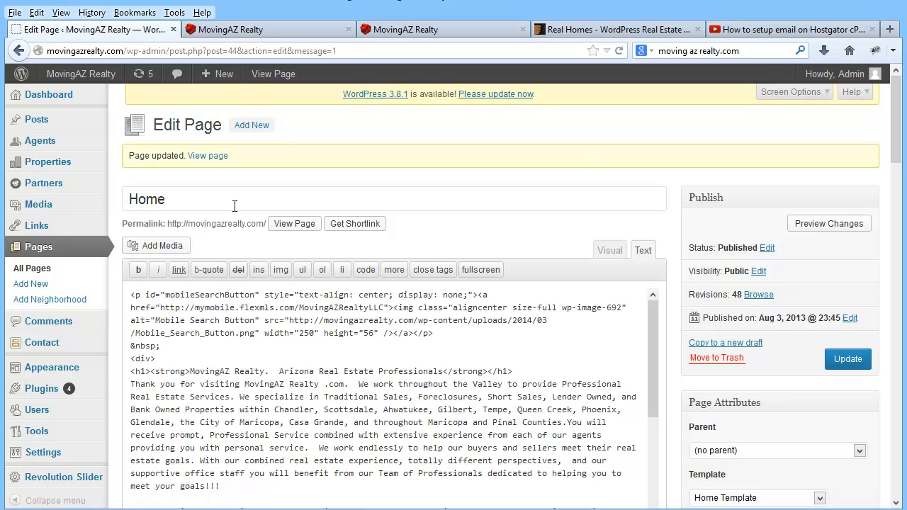
- Open the Moving AZ Slider's settings in Revolution Slider and set its delay to 15000
left_click(58, 484)
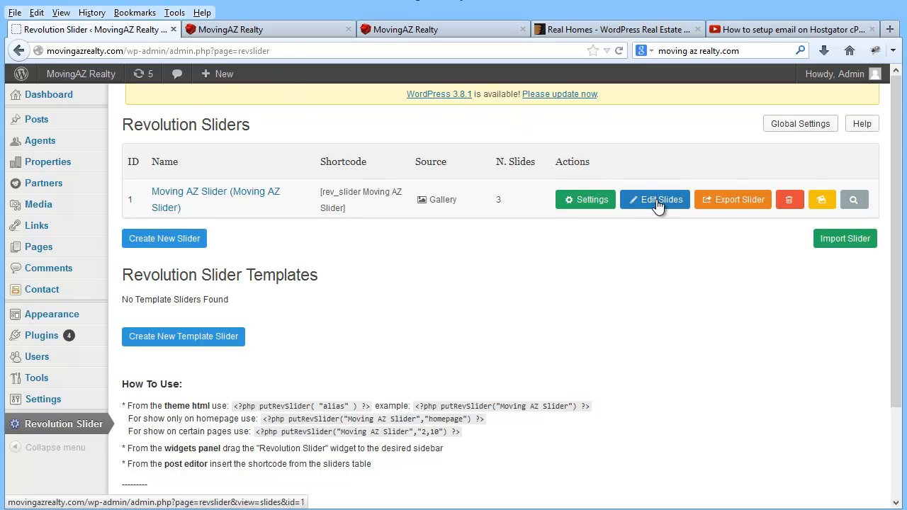
left_click(596, 203)
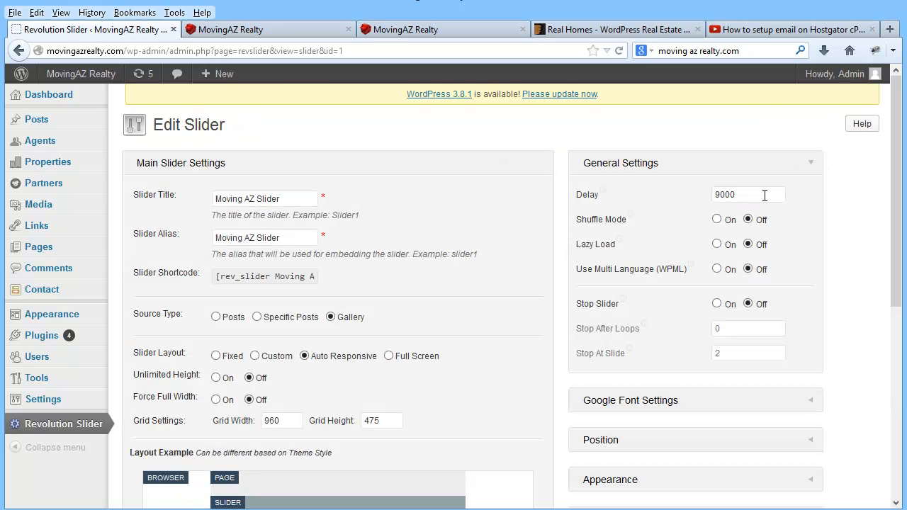
left_click_drag(752, 192, 716, 193)
type("150000")
key("BackSpace")
- Try shadow type 2 in the slider's appearance settings
left_click_drag(901, 233, 906, 361)
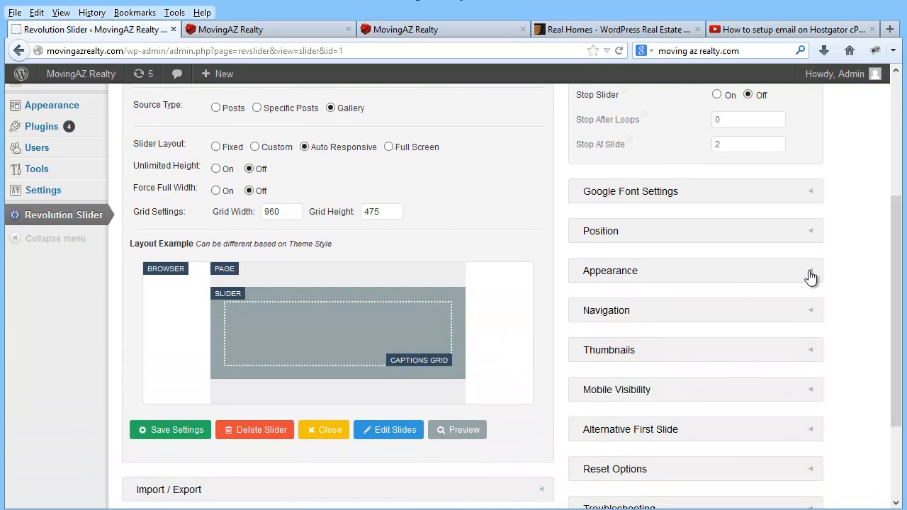
left_click(809, 273)
left_click_drag(899, 251, 896, 205)
left_click(777, 190)
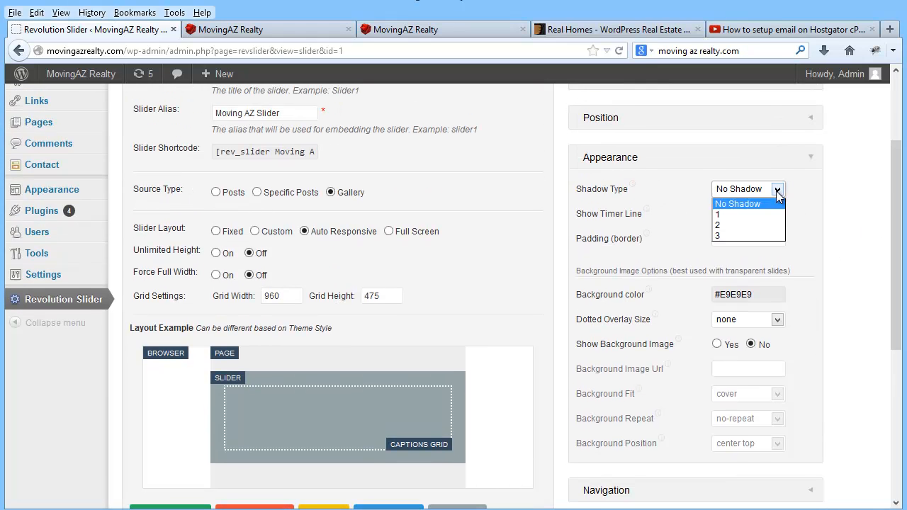
left_click(736, 225)
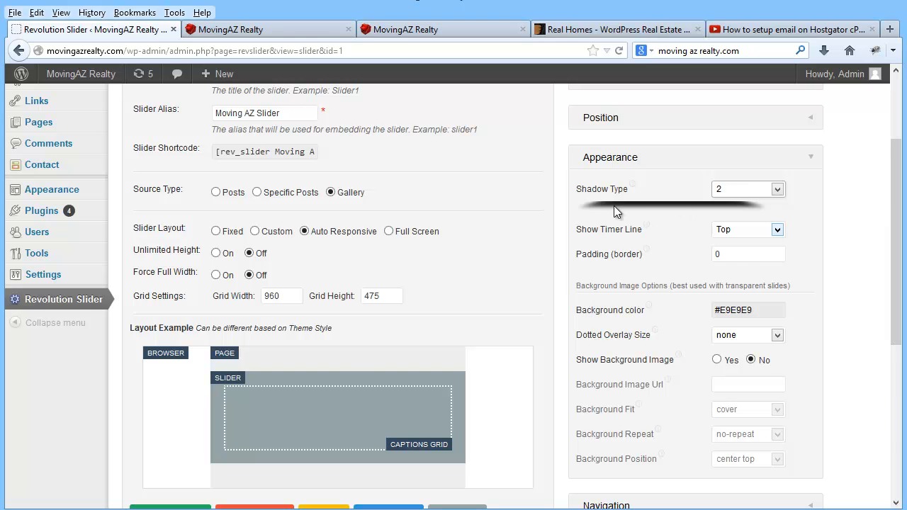
- Look at the slider on the live Home page and set its shadow type back to No Shadow
left_click(231, 29)
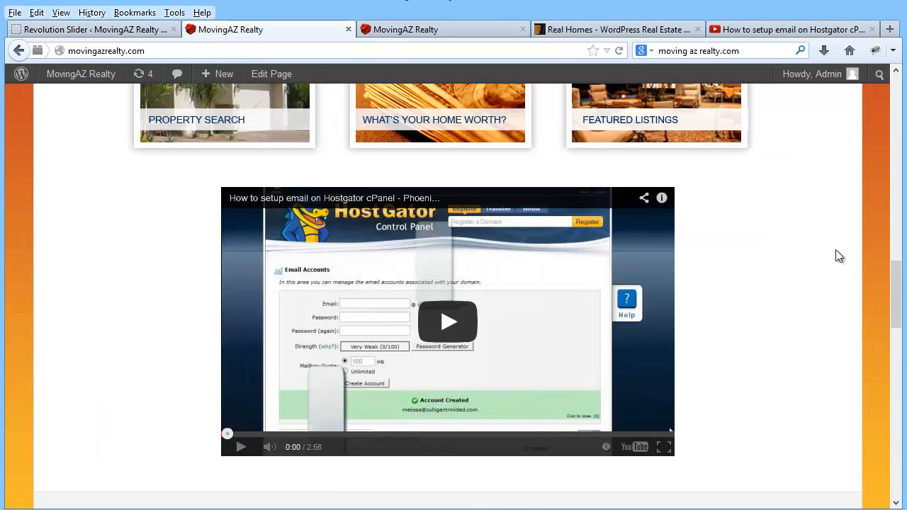
left_click_drag(894, 277, 895, 153)
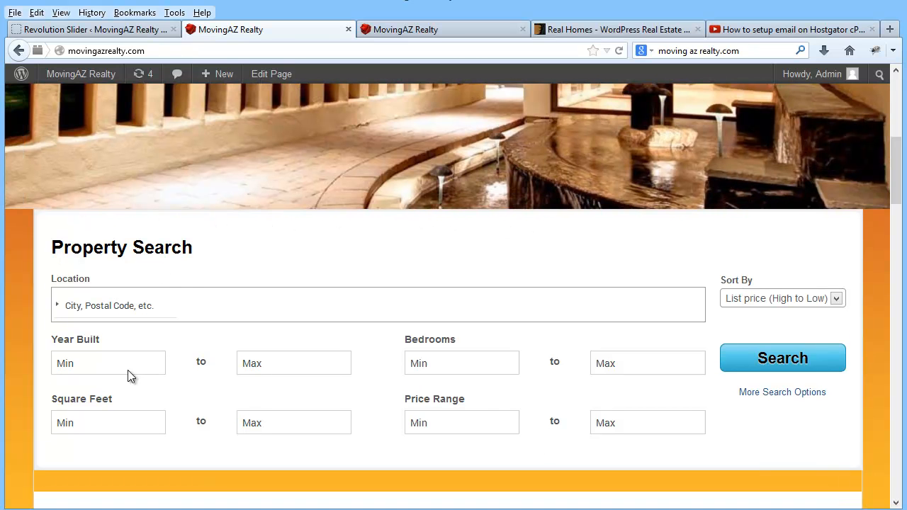
left_click(118, 31)
left_click(777, 195)
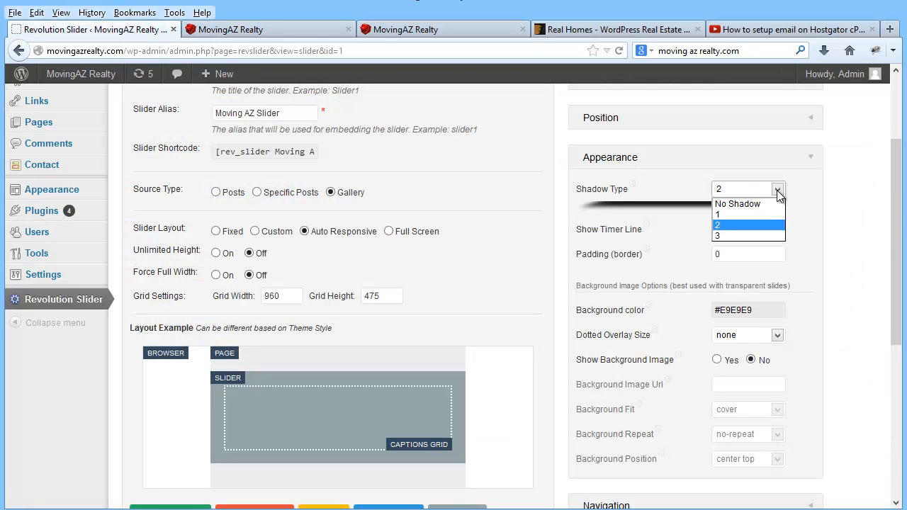
left_click(763, 203)
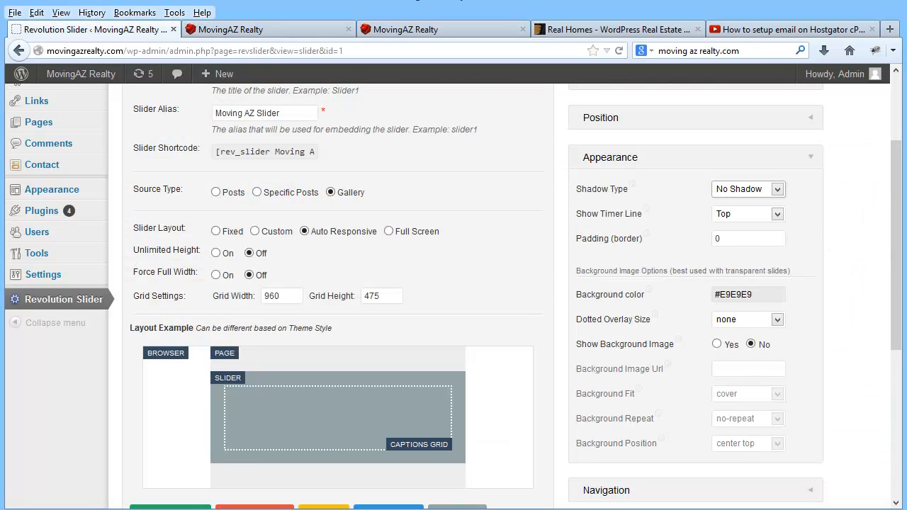
- Go from the slider settings to the Moving AZ Slider's slides and open the first slide, the kitchen image, for editing
left_click_drag(899, 278, 898, 177)
left_click_drag(894, 177, 905, 354)
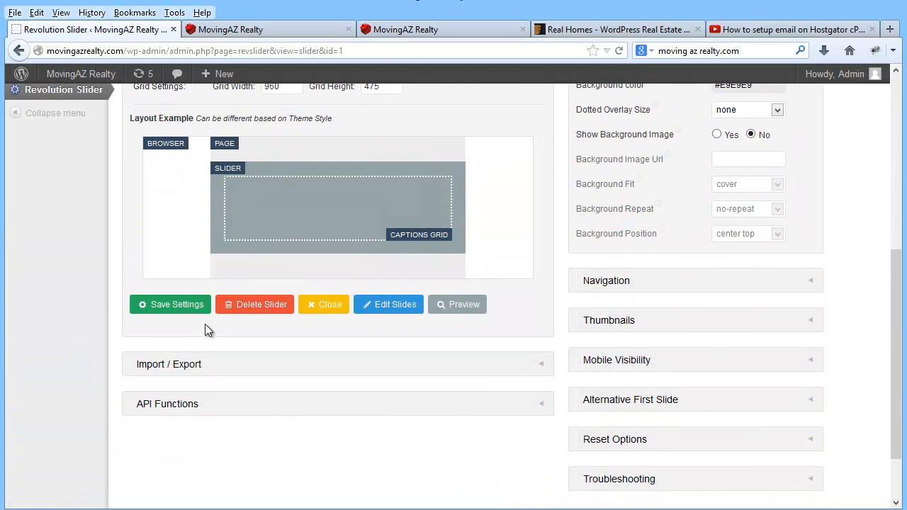
left_click(393, 306)
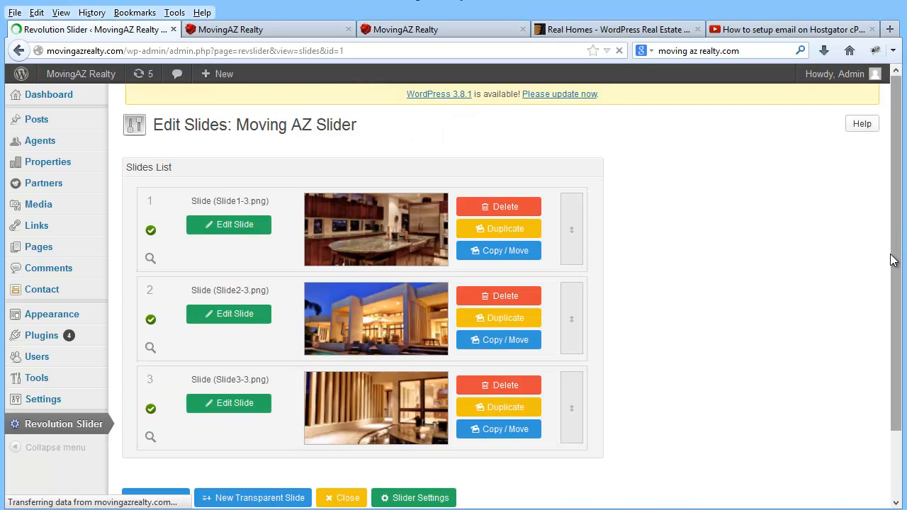
left_click(237, 231)
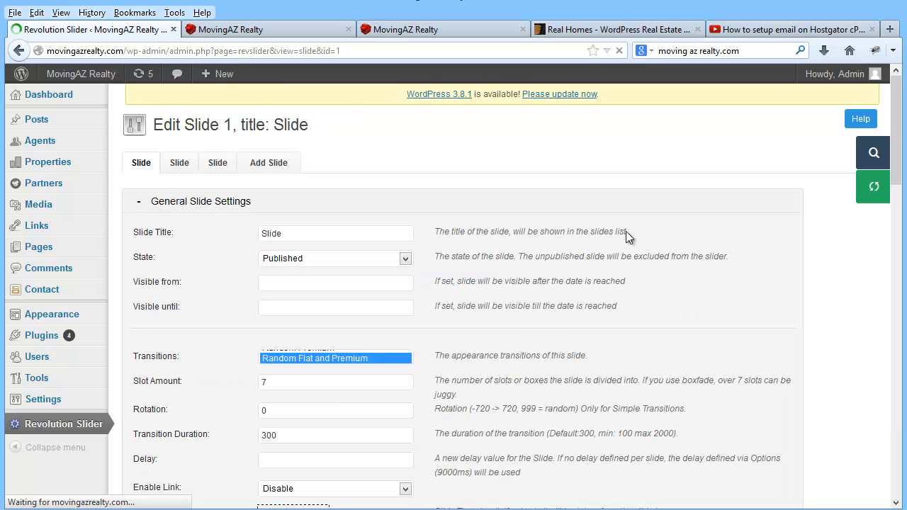
- Delete the Moving AZ Realty text layer from the first slide
left_click_drag(902, 142, 898, 326)
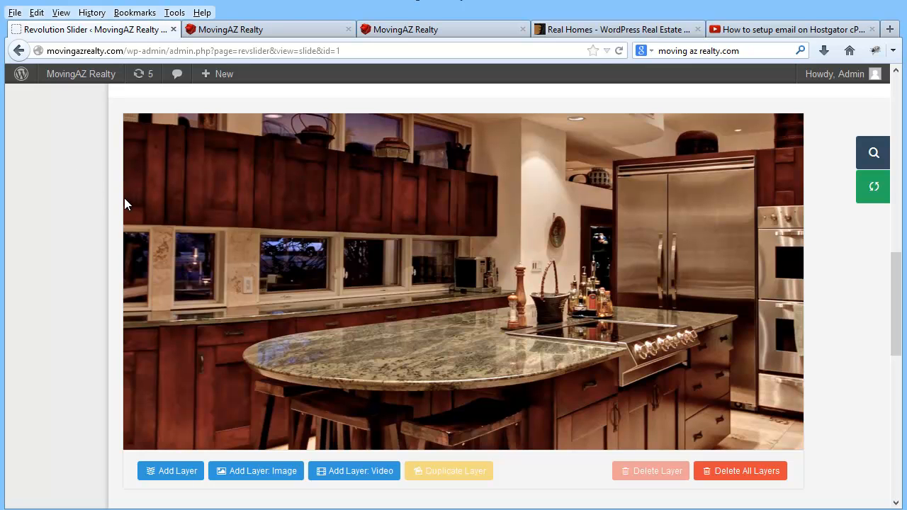
left_click_drag(901, 279, 899, 353)
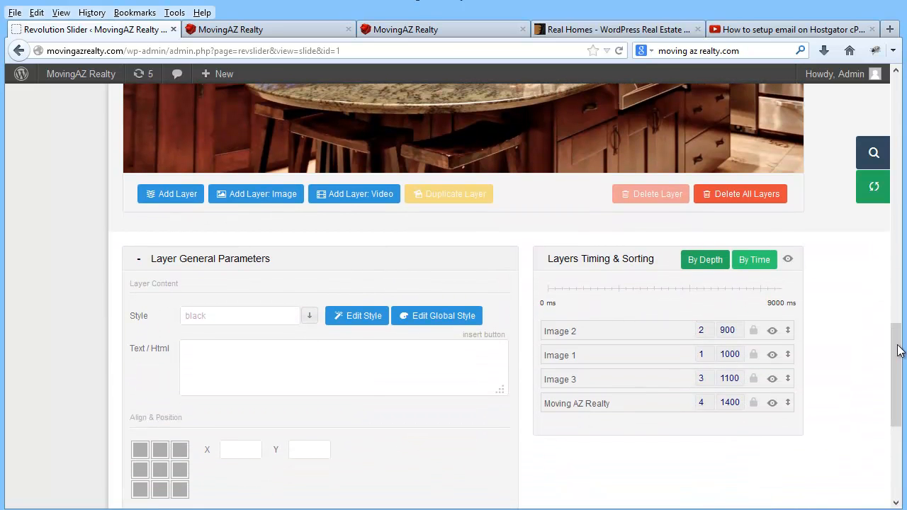
left_click(592, 404)
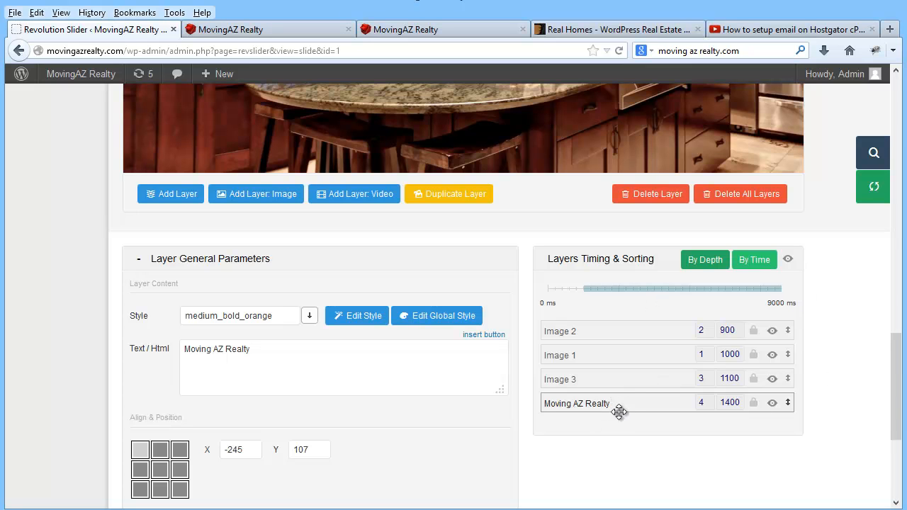
left_click(650, 199)
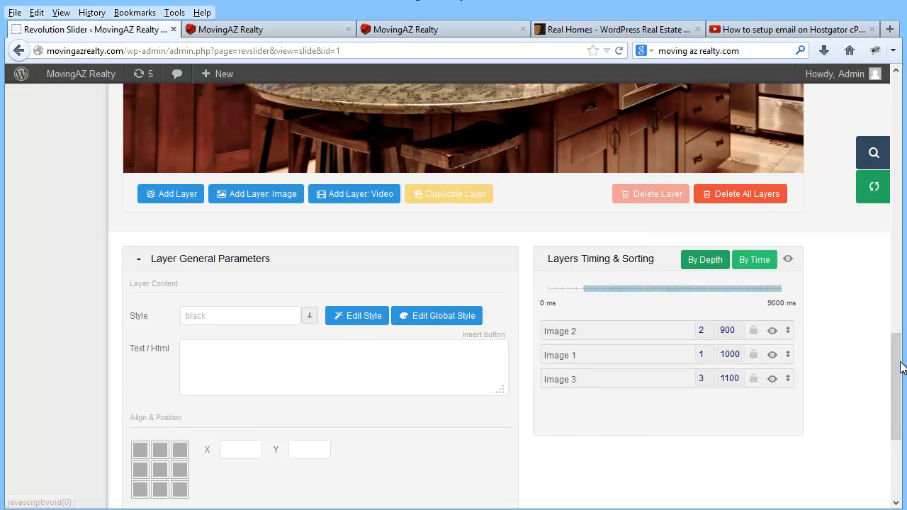
- Save the first slide with its text layer removed and check the slider on the reloaded live Home page
left_click_drag(897, 364, 897, 421)
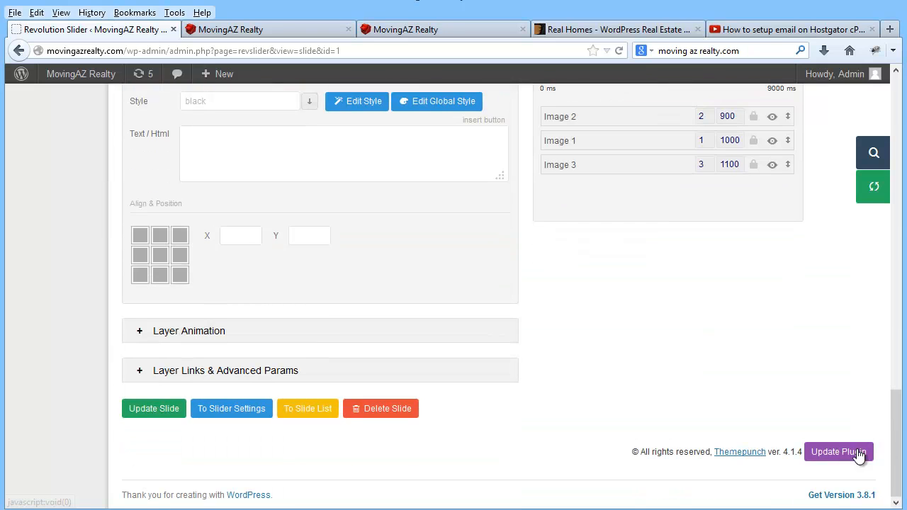
left_click(153, 413)
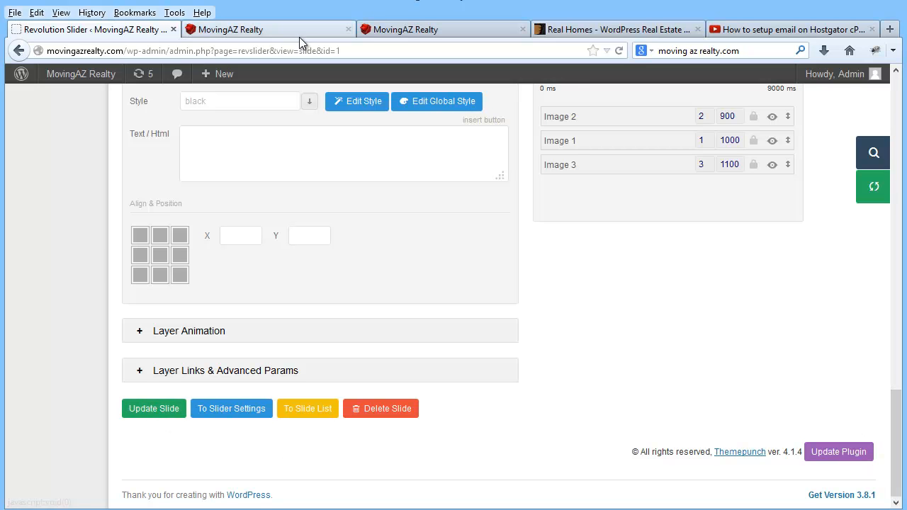
left_click(282, 29)
left_click_drag(897, 177, 896, 120)
scroll(896, 119, "down", 1)
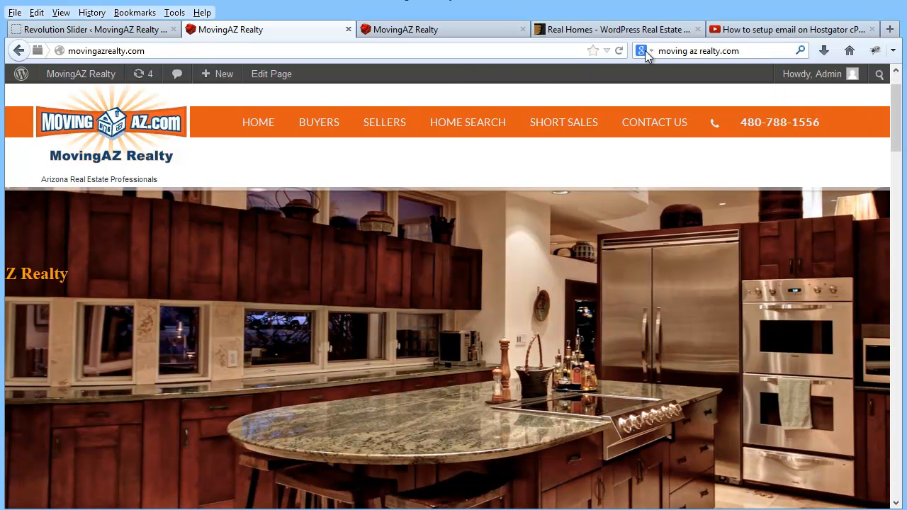
left_click(617, 54)
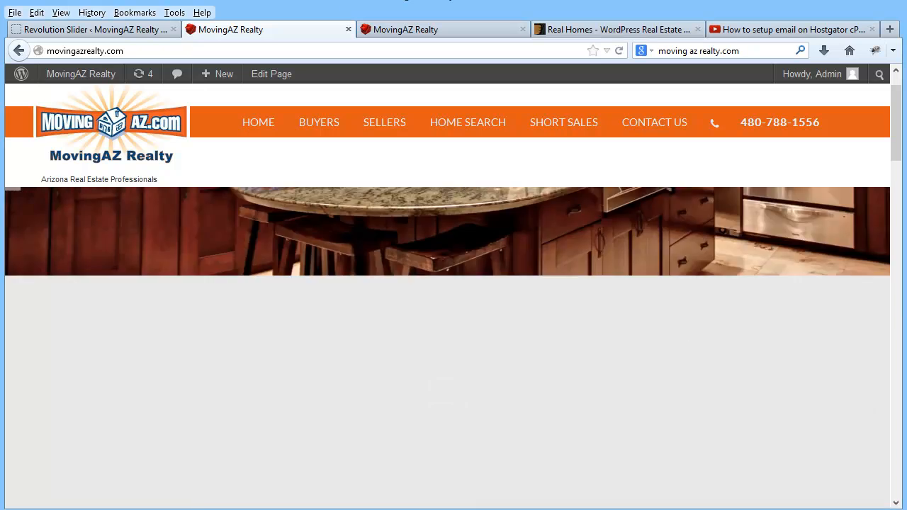
scroll(900, 147, "down", 2)
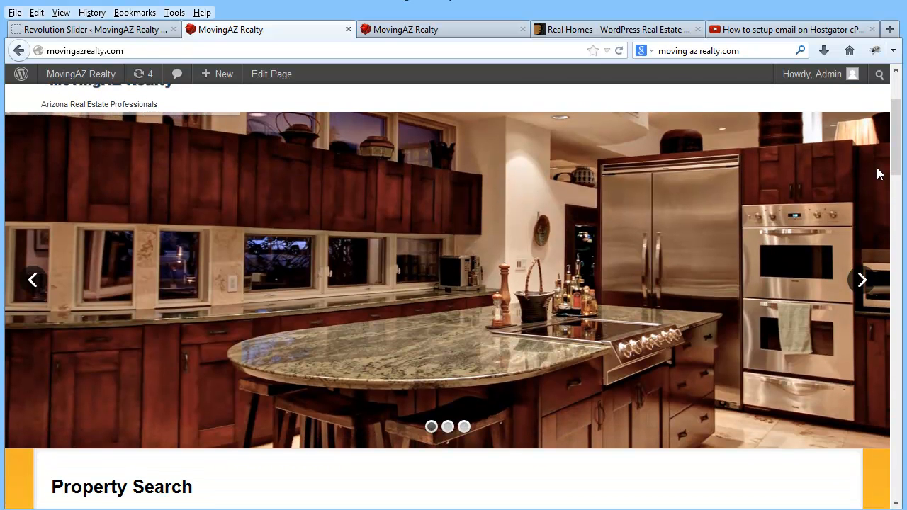
- Add a text layer to the kitchen slide and place it over the windows near the image's left edge, at about X 42, Y 252
left_click(136, 31)
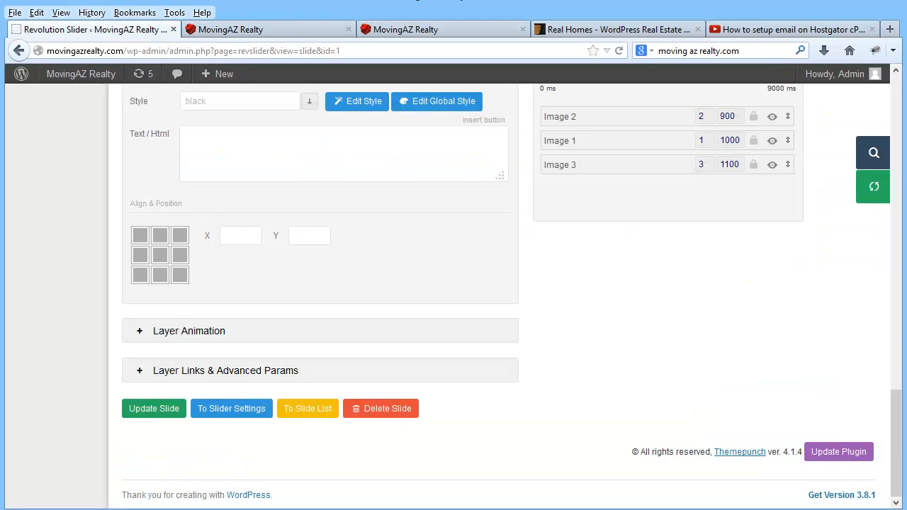
left_click_drag(897, 433, 897, 372)
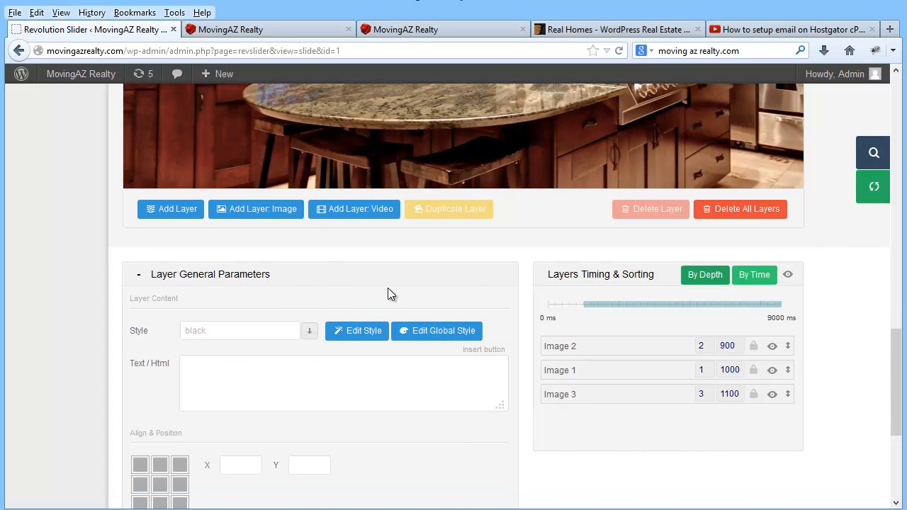
left_click(176, 213)
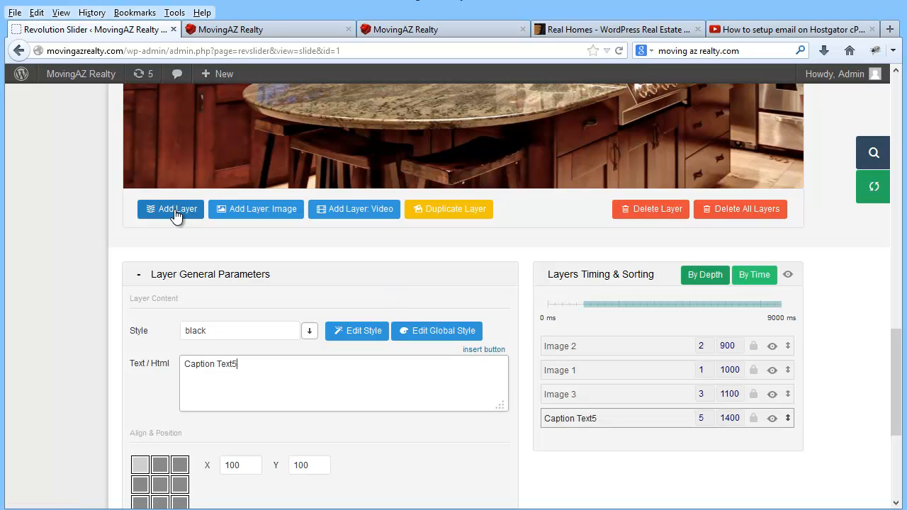
left_click(262, 375)
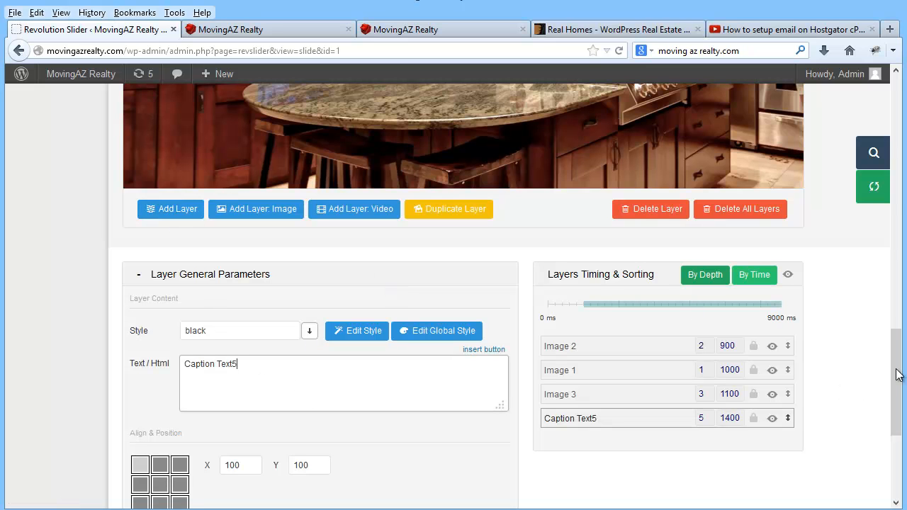
left_click_drag(897, 377, 898, 309)
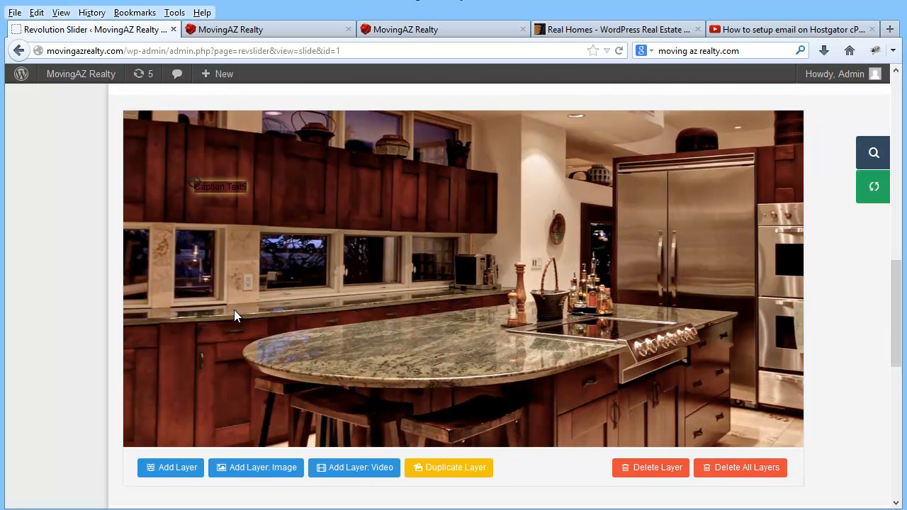
left_click_drag(194, 184, 309, 248)
left_click_drag(399, 228, 552, 167)
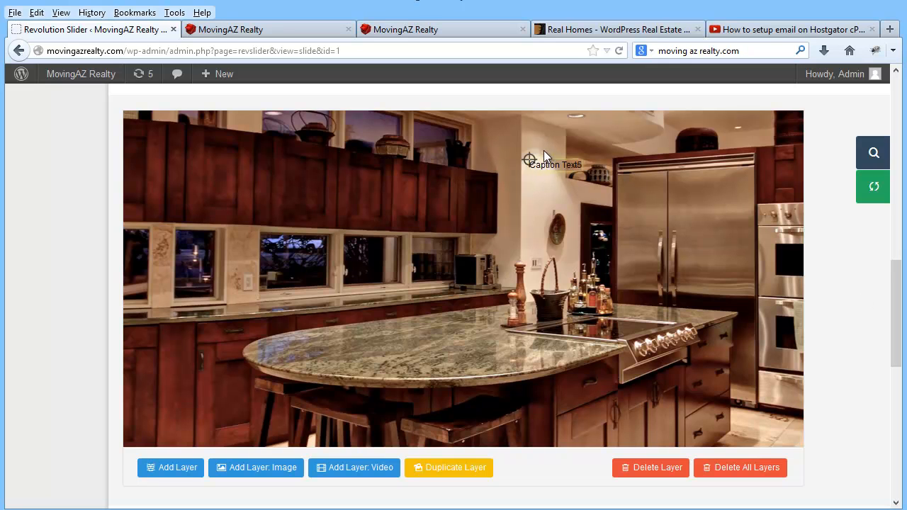
left_click_drag(531, 160, 155, 289)
- Set the new layer's text to "MovingAZ Realty" and move it to the slide's lower-left corner, at about X 36, Y 422
left_click_drag(895, 290, 899, 344)
triple_click(225, 439)
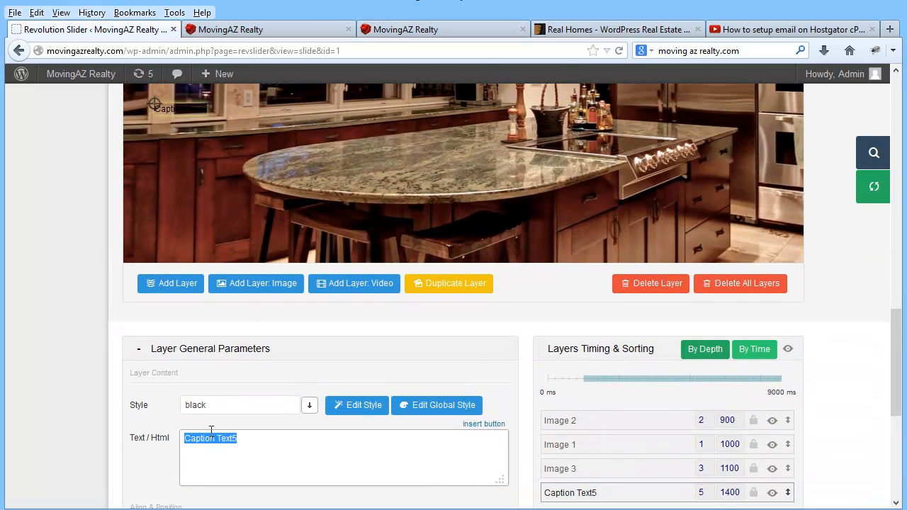
type("MovingAZ Realty")
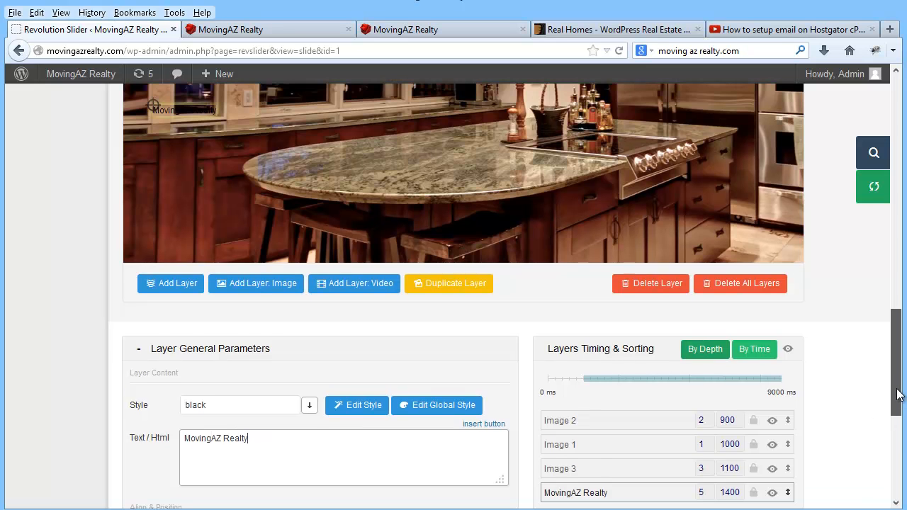
scroll(895, 408, "down", 2)
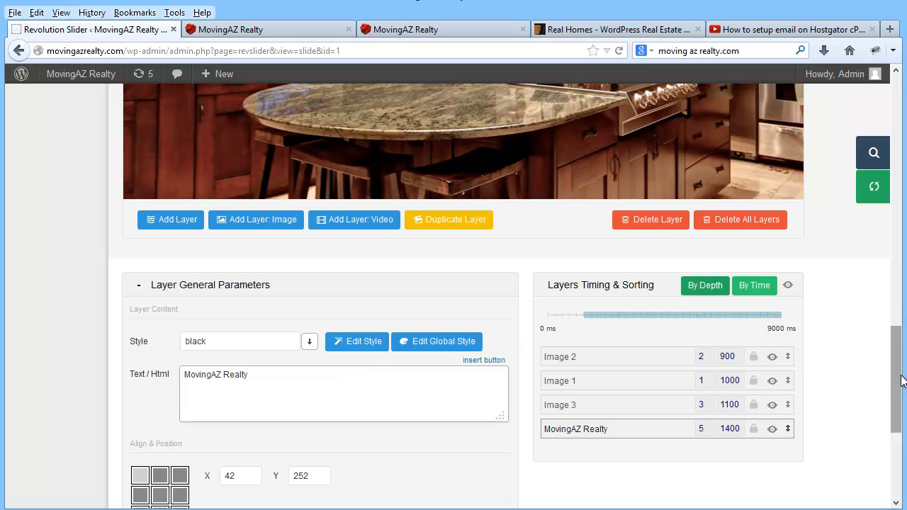
scroll(895, 368, "up", 1)
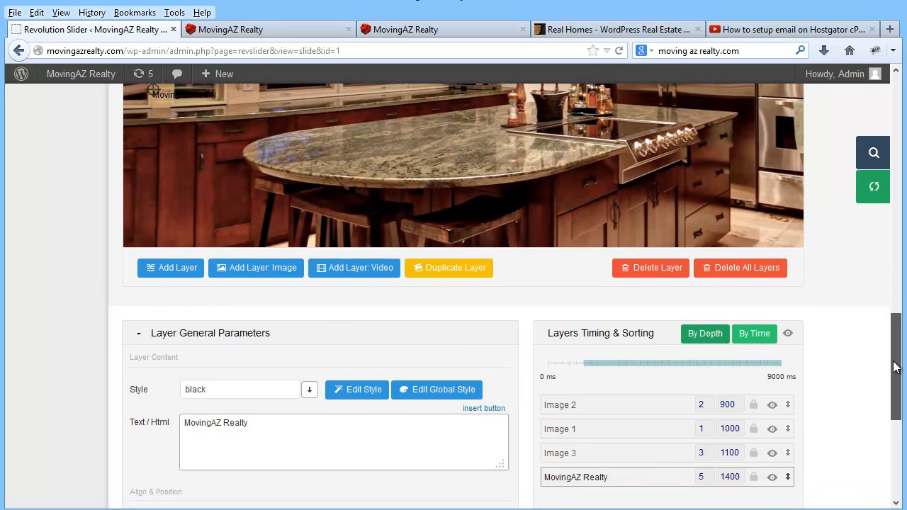
left_click_drag(152, 91, 146, 213)
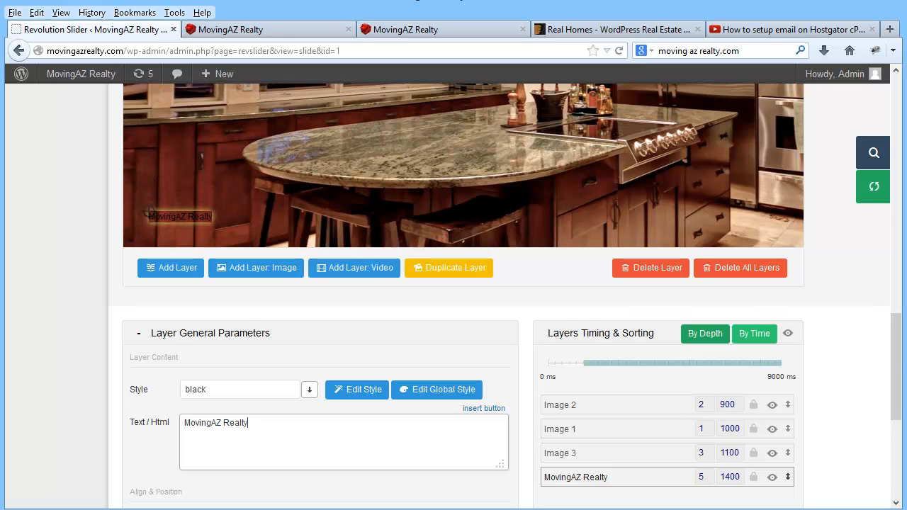
- Try the large_bold_white, excerpt and large_bold_grey styles on the MovingAZ Realty text layer
left_click_drag(897, 348, 902, 380)
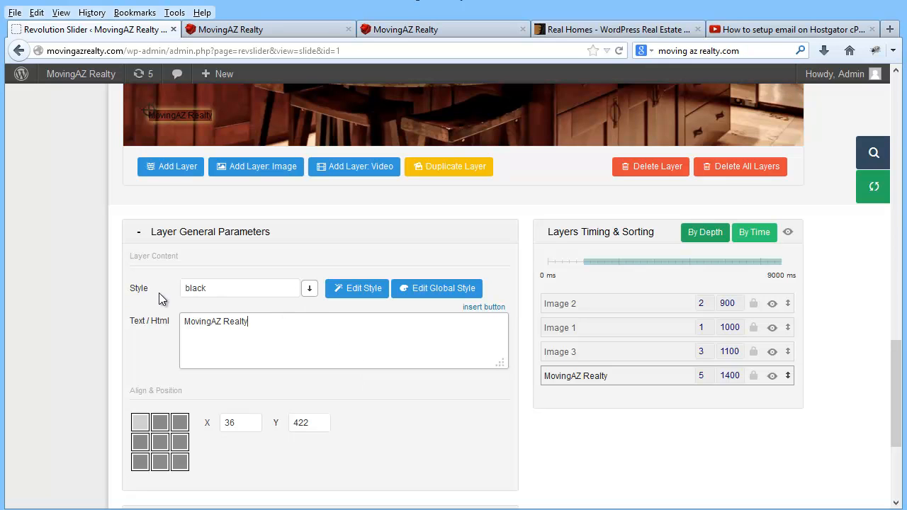
left_click(309, 290)
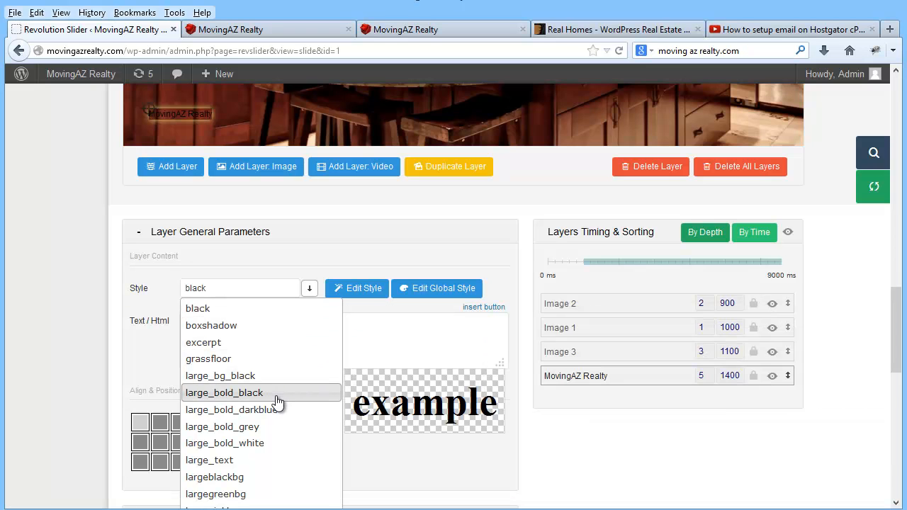
left_click(278, 444)
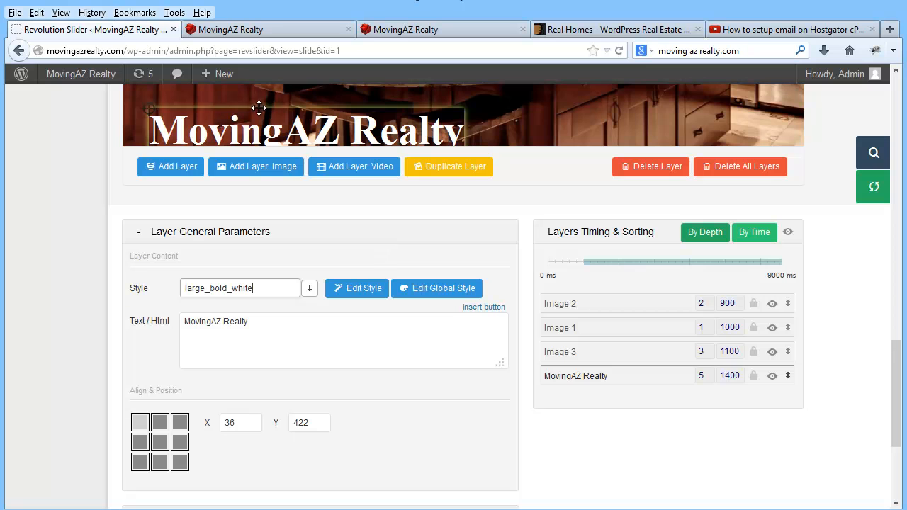
left_click(309, 290)
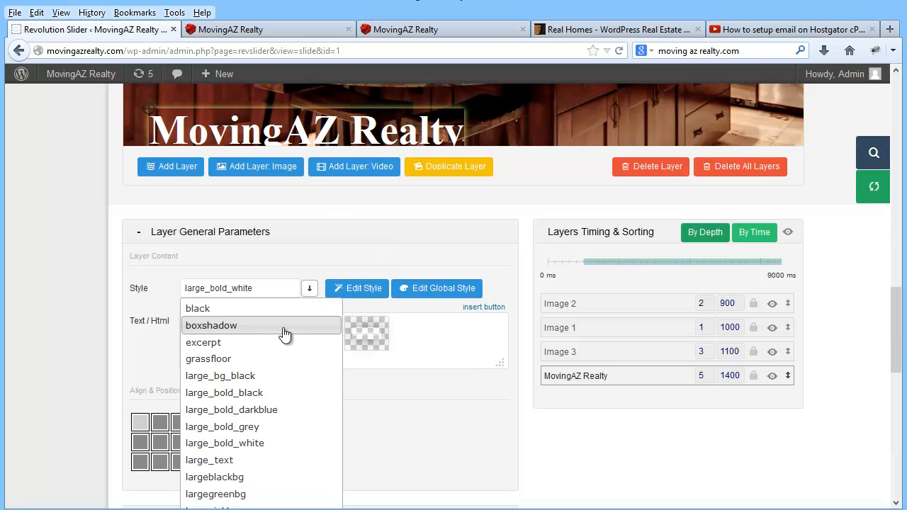
left_click(284, 352)
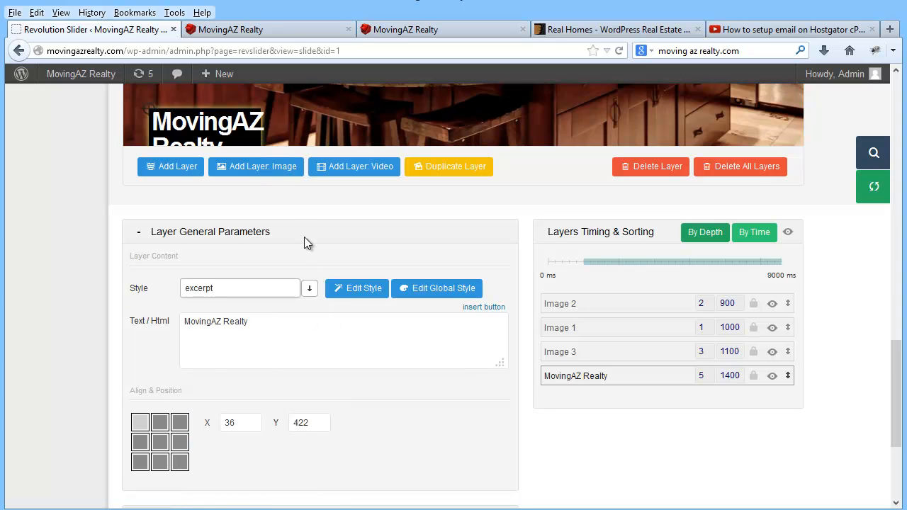
left_click(309, 289)
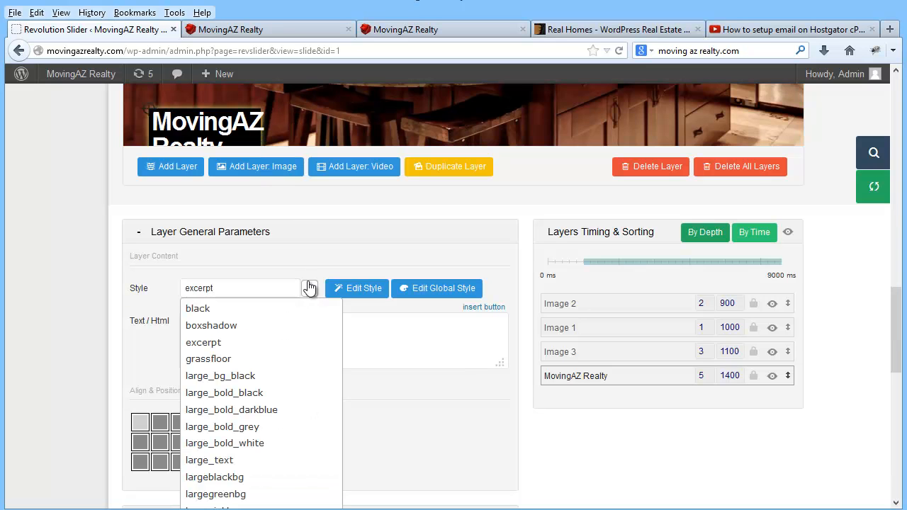
left_click(298, 429)
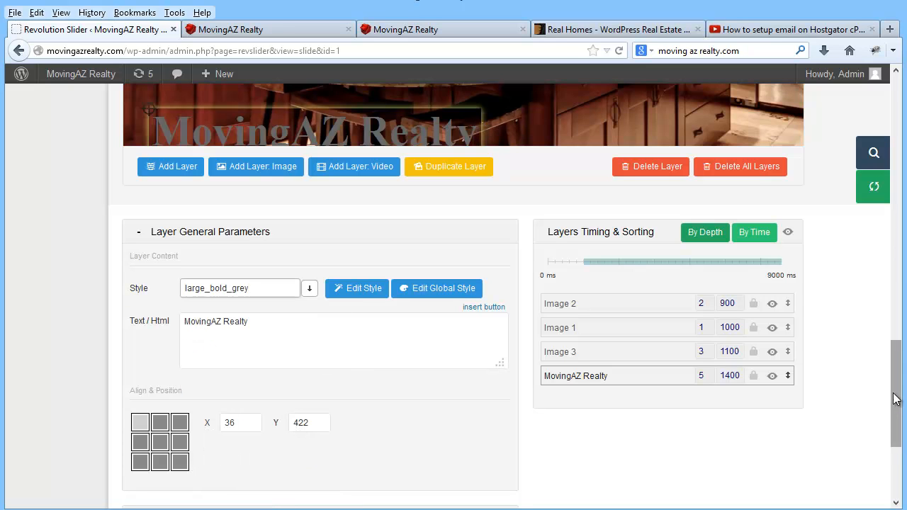
- Set the MovingAZ Realty layer's style to medium_bold_orange
left_click(309, 289)
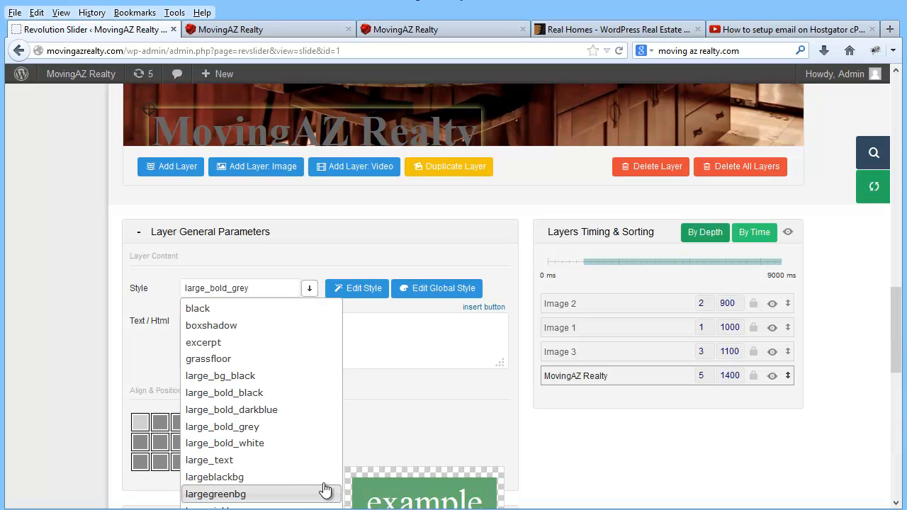
scroll(296, 466, "down", 3)
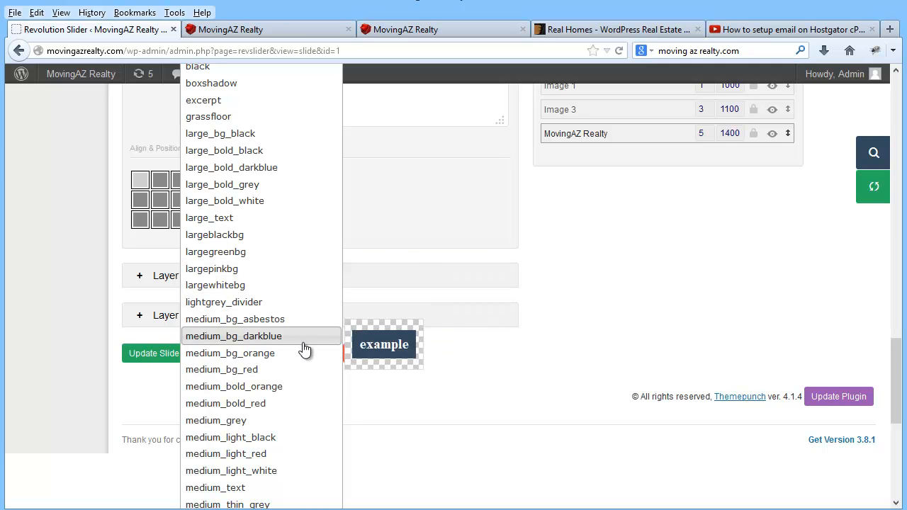
left_click(301, 389)
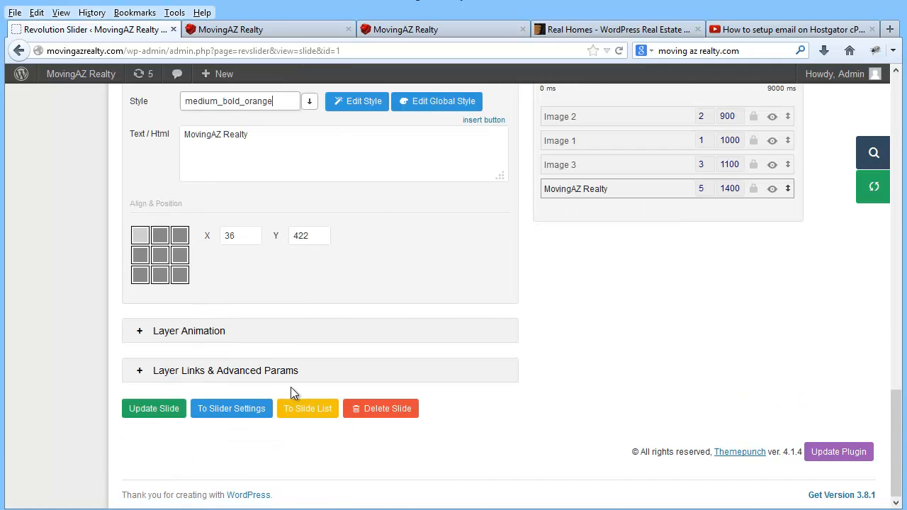
- Move the MovingAZ Realty layer up onto the cabinets at the slide's left edge and compare with the text placement on the live Home page
left_click_drag(894, 425, 895, 320)
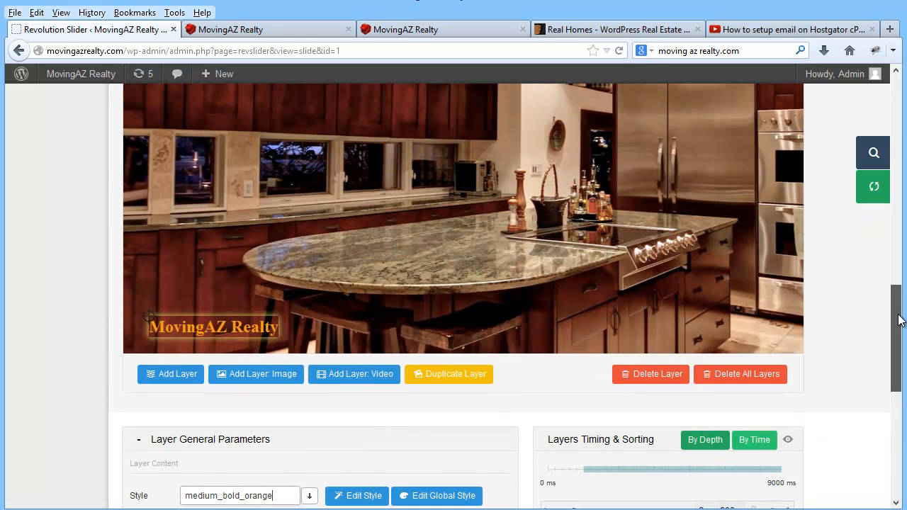
left_click_drag(146, 318, 128, 96)
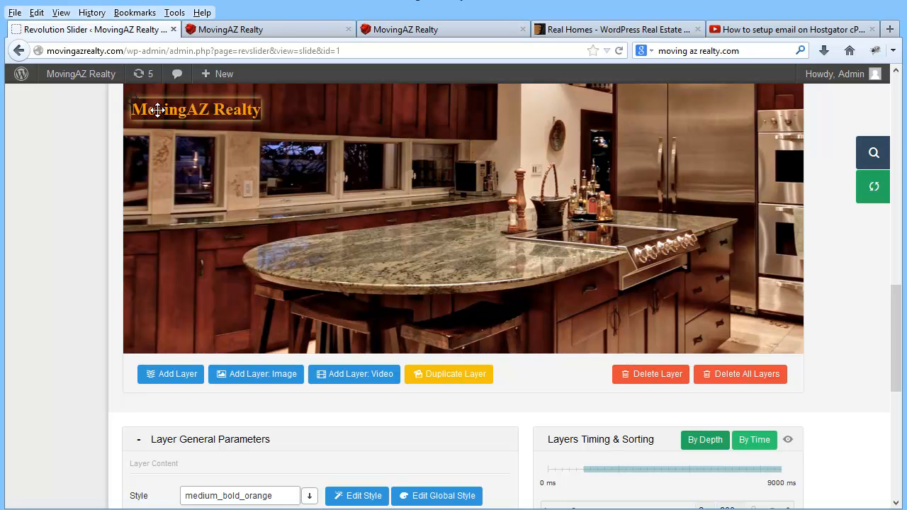
left_click_drag(898, 342, 899, 312)
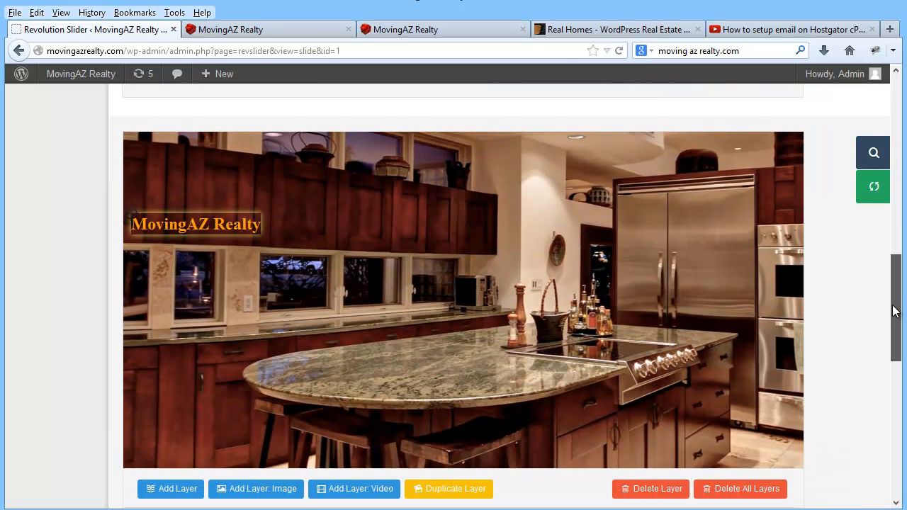
left_click(261, 32)
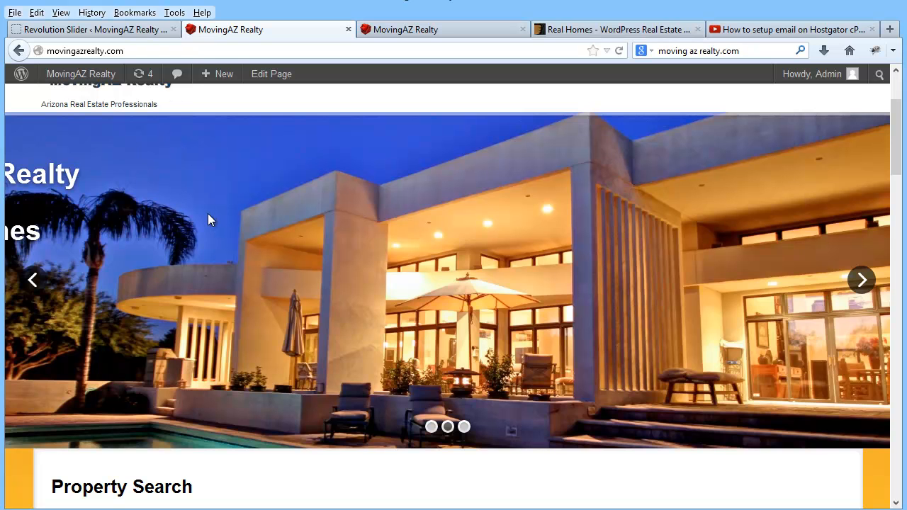
left_click(93, 29)
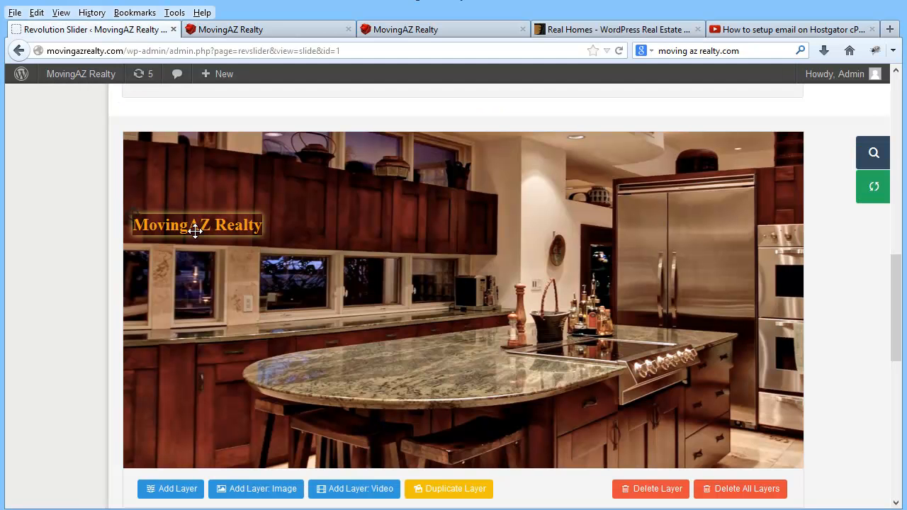
- Move the MovingAZ Realty layer outside the slide's upper-left edge, to about X -154, Y 3, and save the slide
left_click_drag(196, 226, 195, 202)
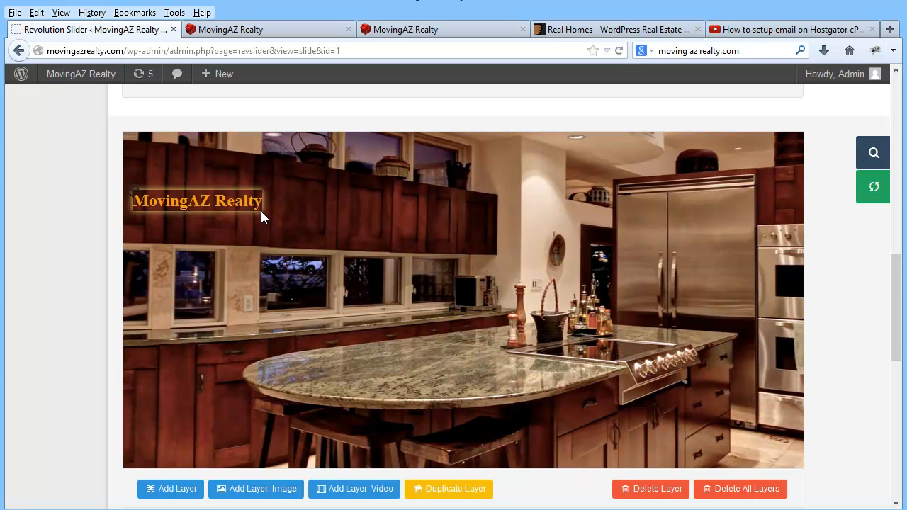
left_click_drag(261, 210, 78, 211)
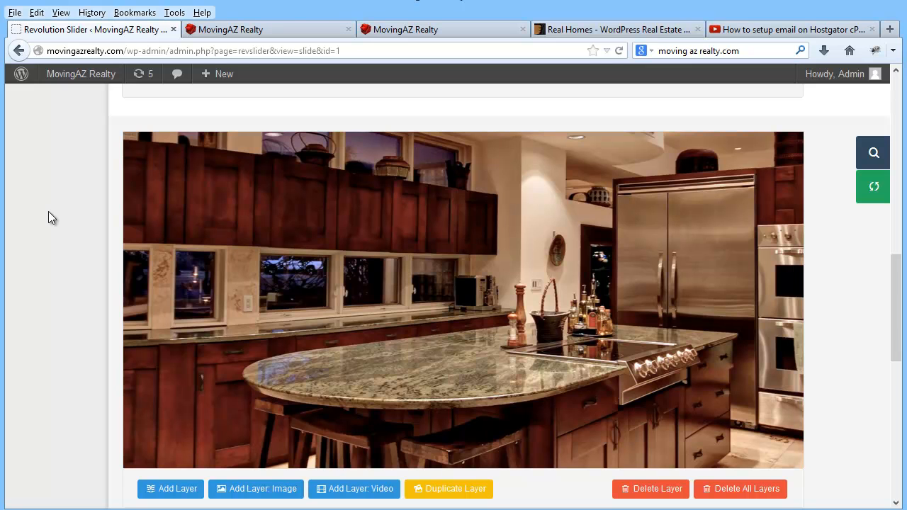
left_click_drag(48, 217, 133, 211)
left_click_drag(132, 211, 145, 158)
left_click_drag(903, 297, 901, 436)
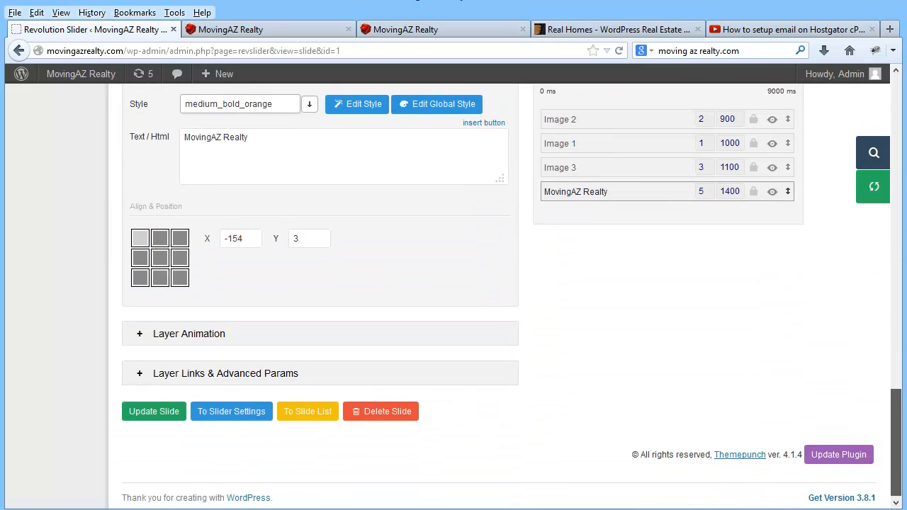
left_click(163, 409)
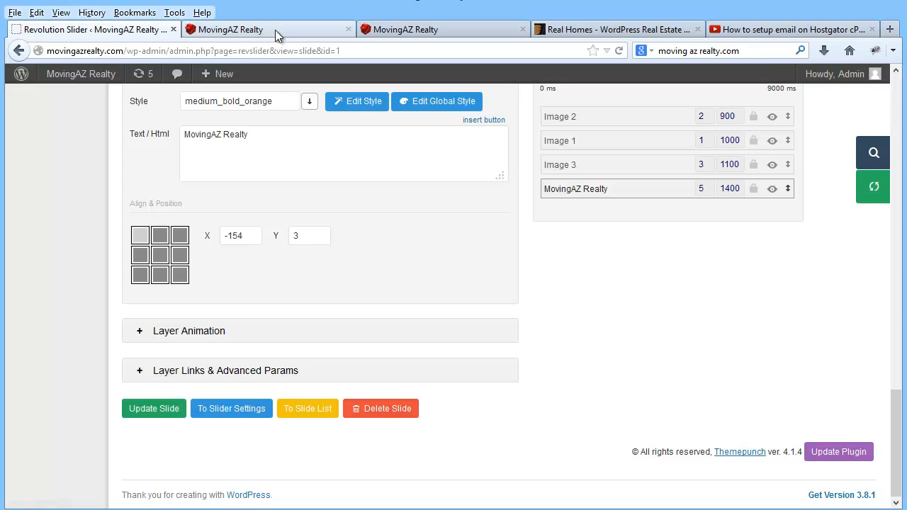
- Reload the live Home page and check where the MovingAZ Realty text sits on the kitchen slide
left_click(276, 30)
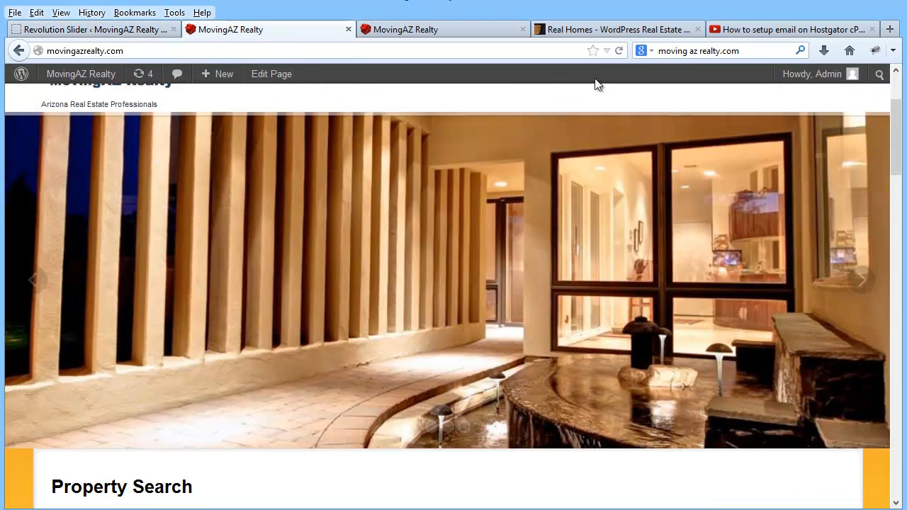
left_click(619, 51)
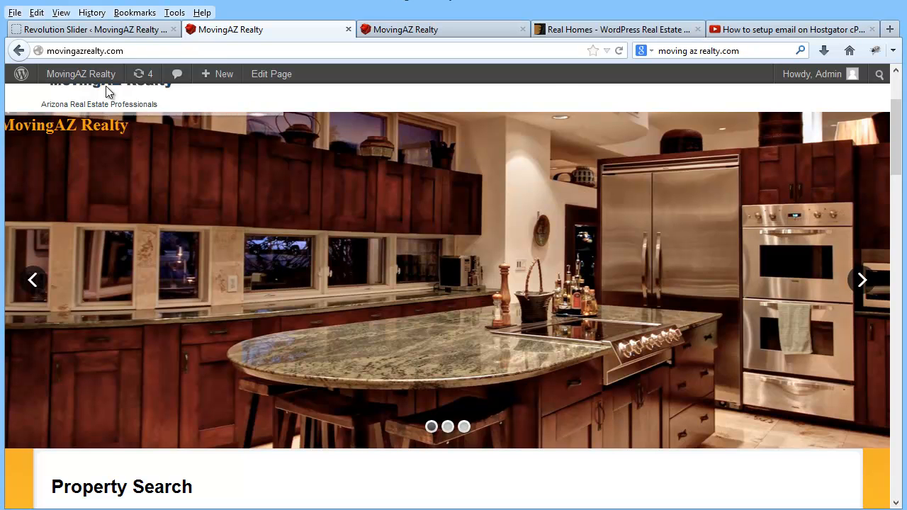
left_click(142, 29)
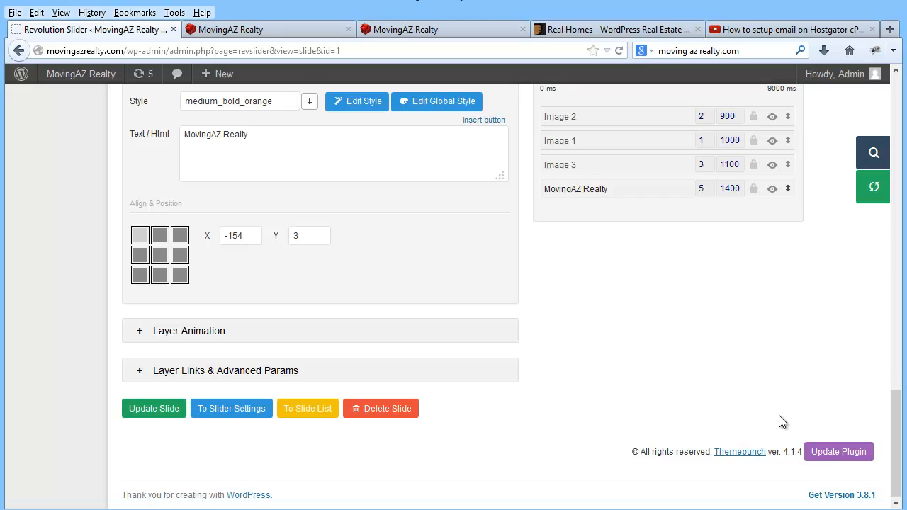
- Move the MovingAZ Realty layer down along the slide's left edge to about X -168, Y 94, and save the slide
left_click_drag(896, 443, 875, 290)
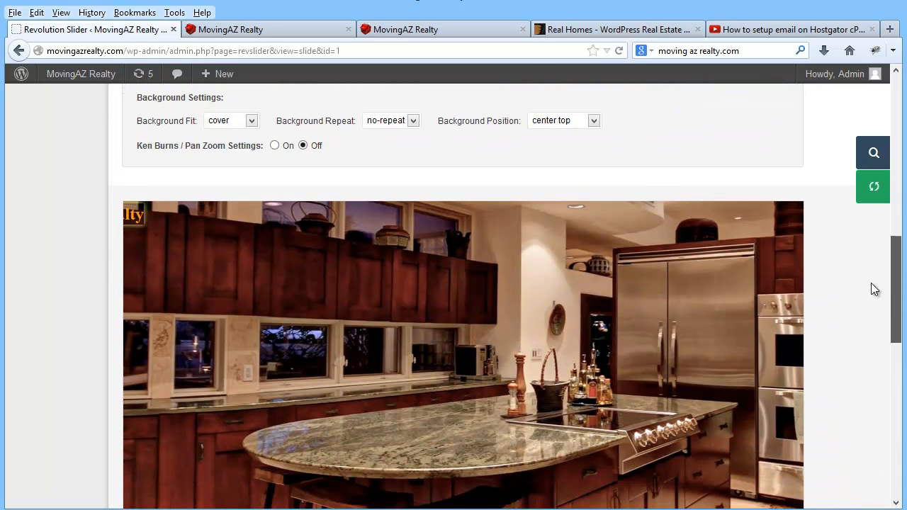
left_click_drag(137, 223, 125, 281)
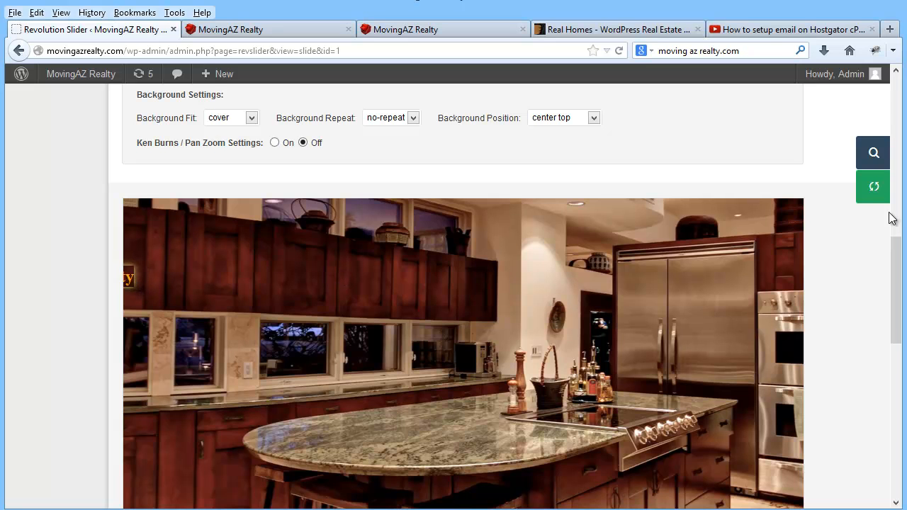
left_click_drag(897, 274, 901, 429)
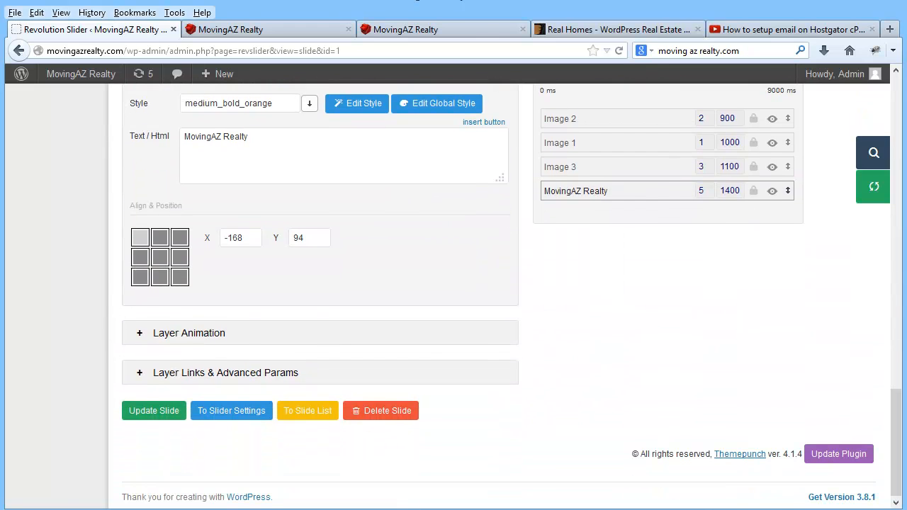
left_click(152, 419)
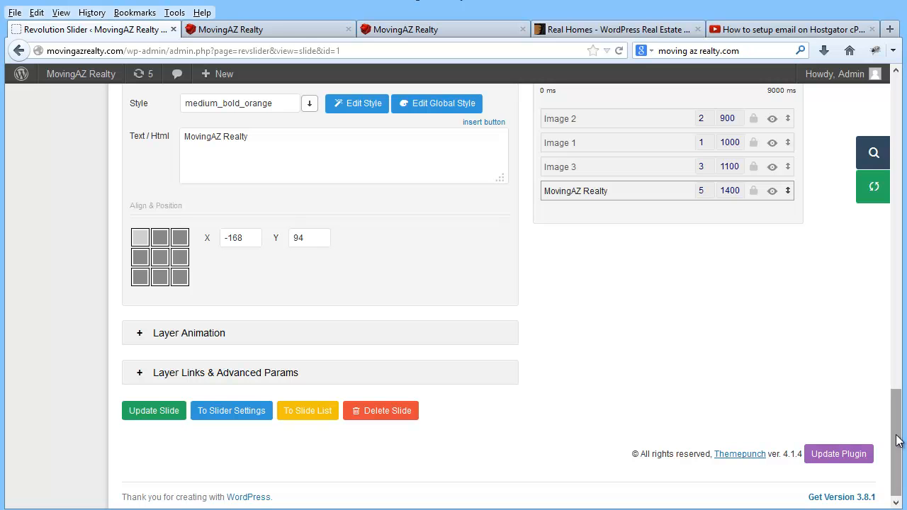
- Compare the lowered MovingAZ Realty text in the slide editor with the reloaded live Home page
left_click_drag(897, 440, 902, 297)
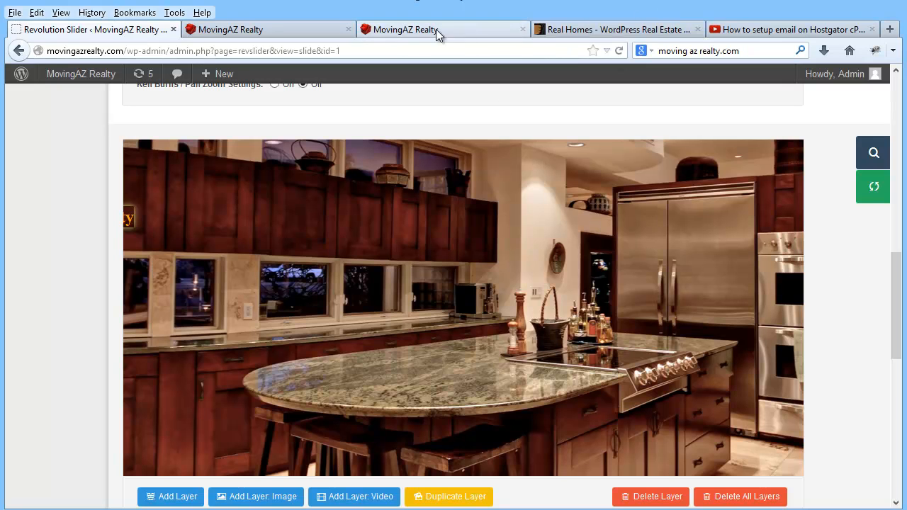
left_click(298, 27)
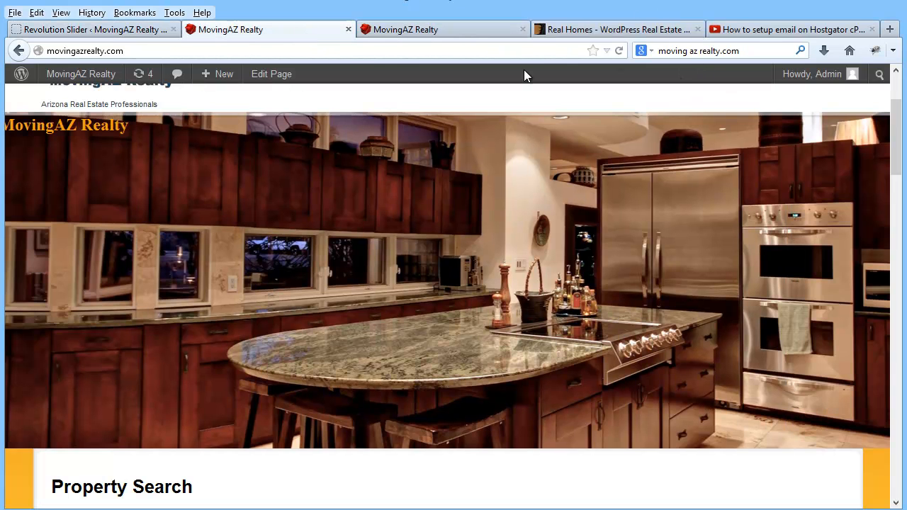
left_click(619, 51)
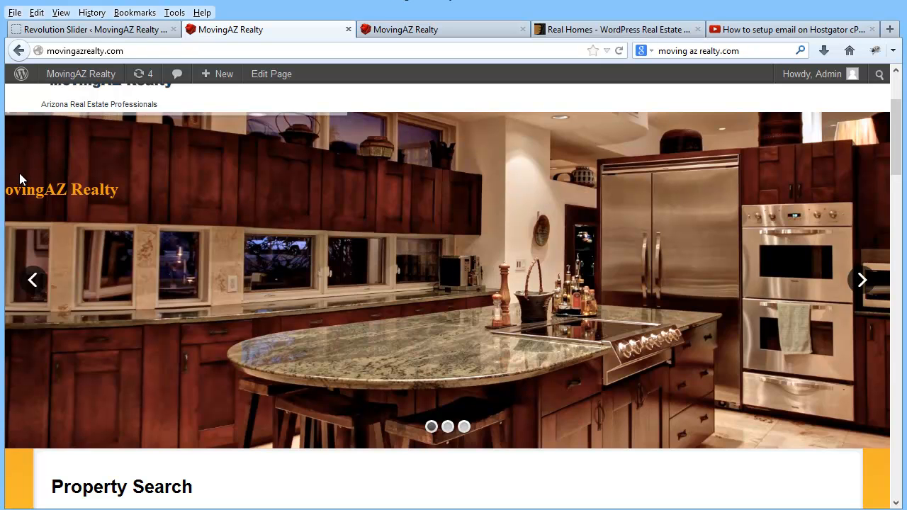
left_click(110, 31)
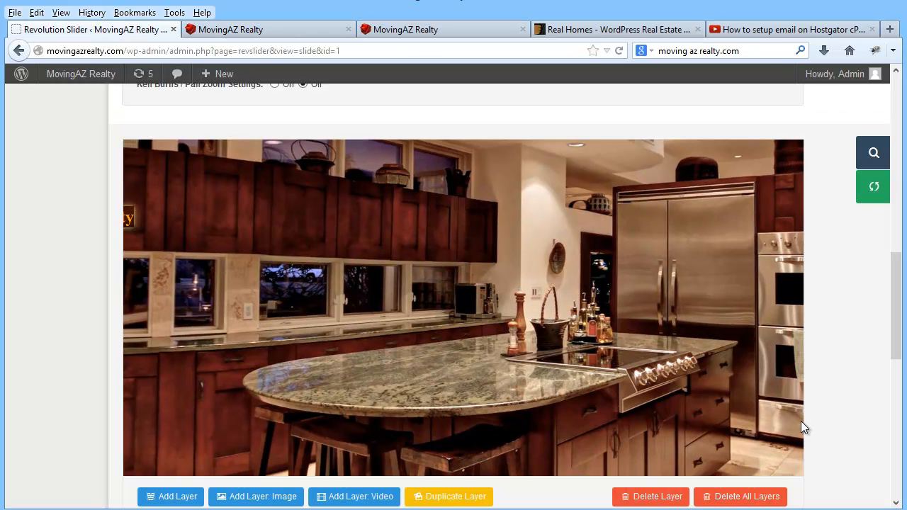
- Move the MovingAZ Realty layer farther outside the slide's left edge to about X -254, Y 62, and save the slide
left_click_drag(892, 291, 892, 300)
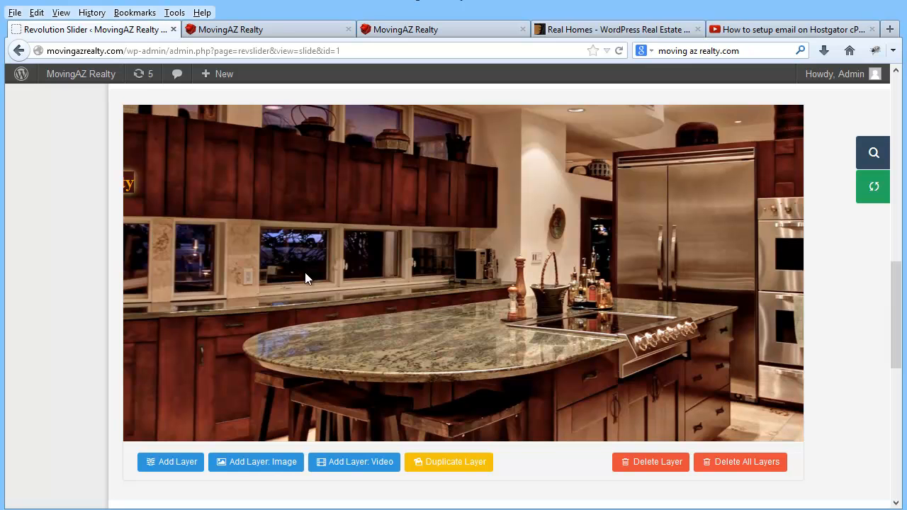
left_click_drag(131, 190, 99, 176)
left_click_drag(897, 277, 905, 407)
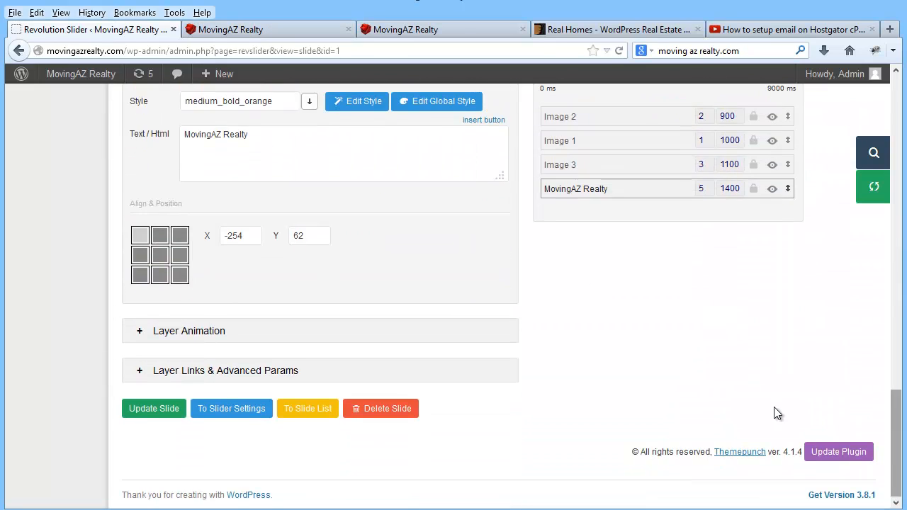
left_click(160, 410)
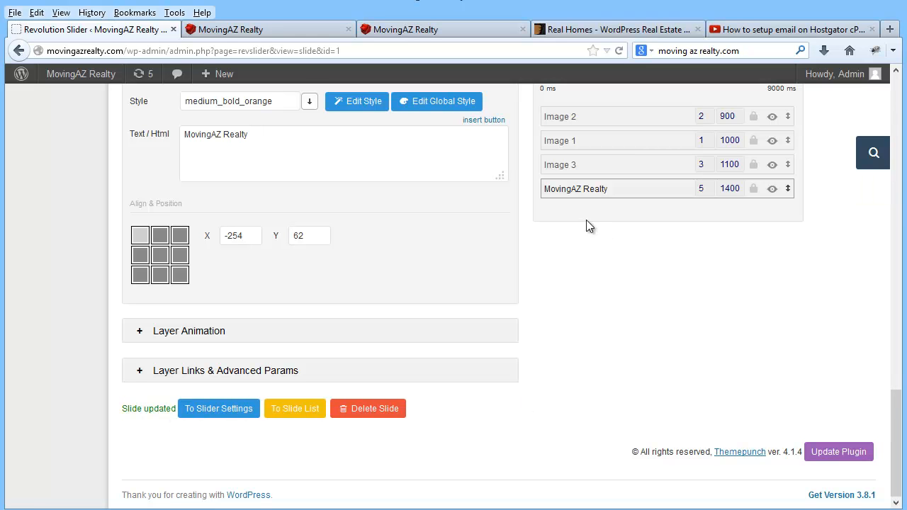
- Reload the live Home page and check the slider after the layer's move past the left edge
left_click_drag(894, 466, 886, 216)
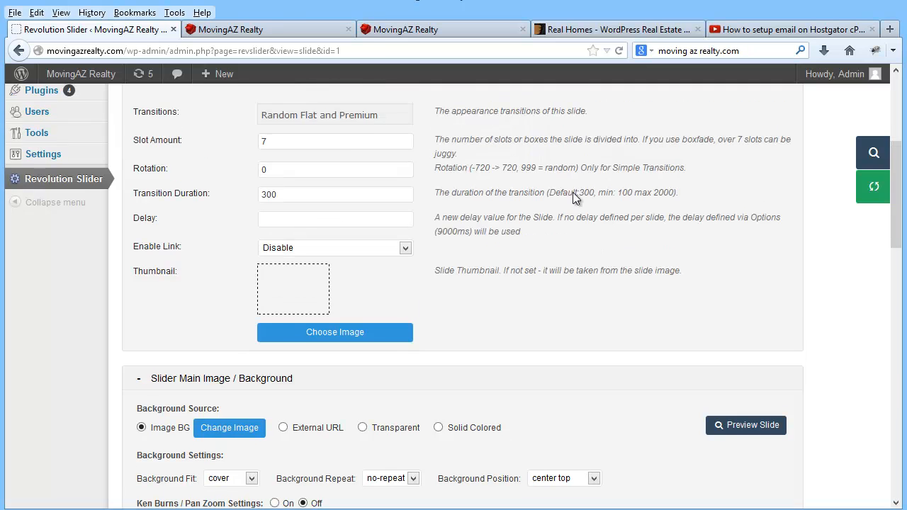
left_click(234, 29)
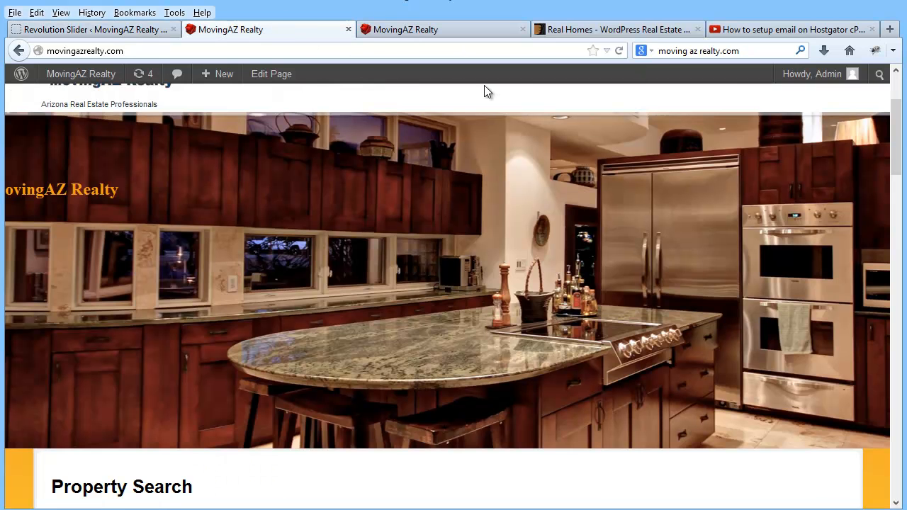
left_click(619, 51)
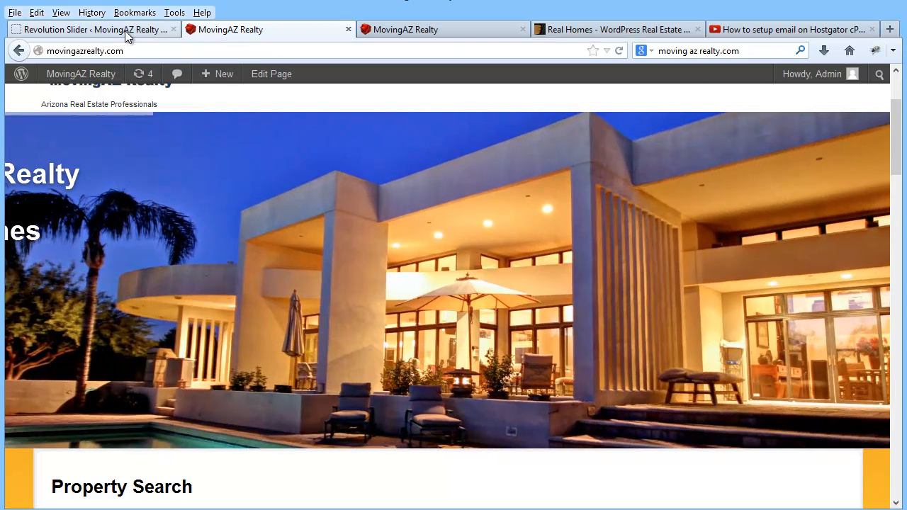
left_click(128, 31)
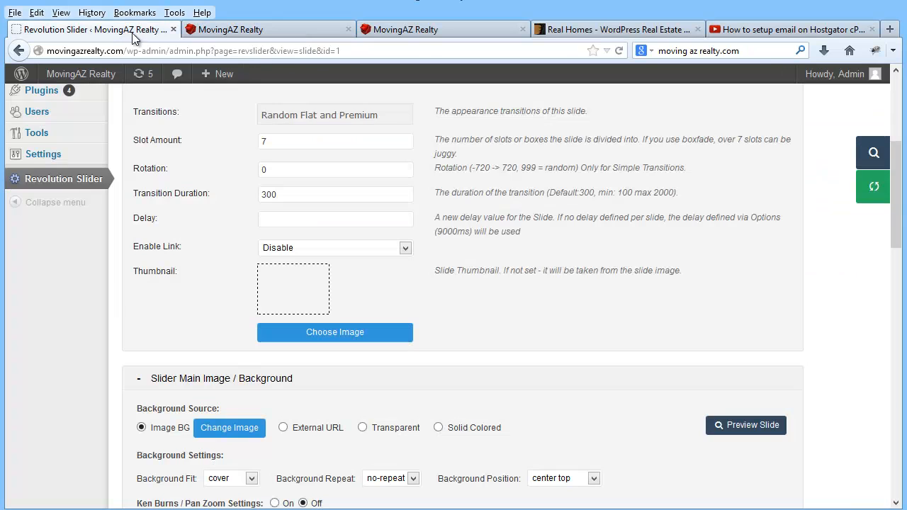
- Replace the slide's background image with Slide2-3.png, uploaded from the client's Graphics folder inside JOBS 2-6-14
left_click_drag(904, 231, 904, 346)
left_click_drag(901, 290, 899, 240)
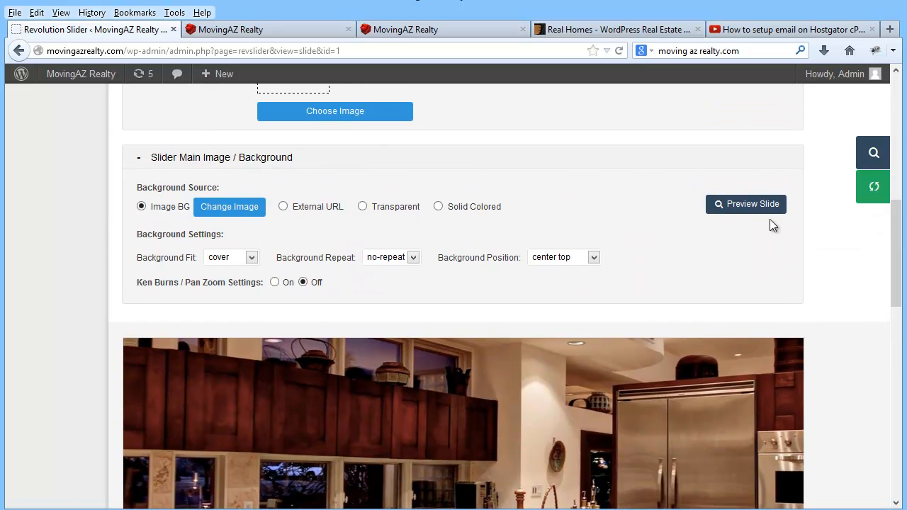
left_click(228, 206)
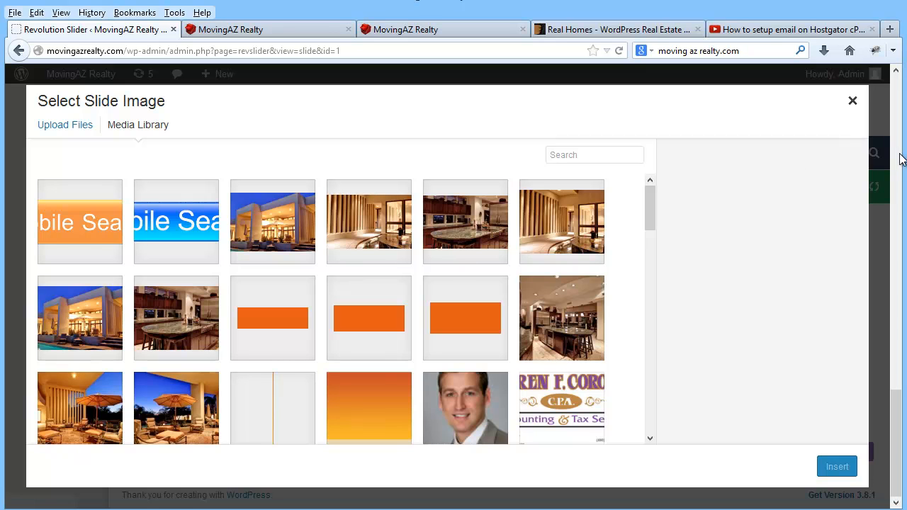
left_click(73, 130)
left_click(451, 333)
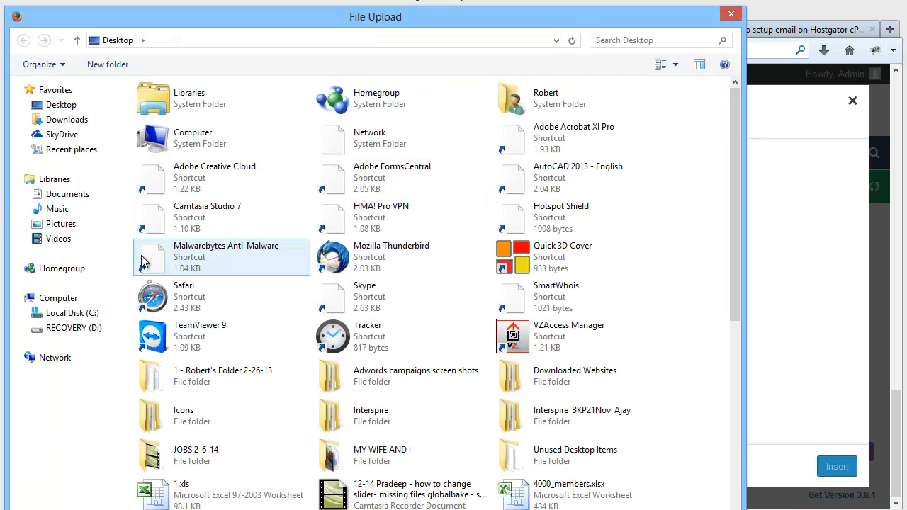
double_click(193, 453)
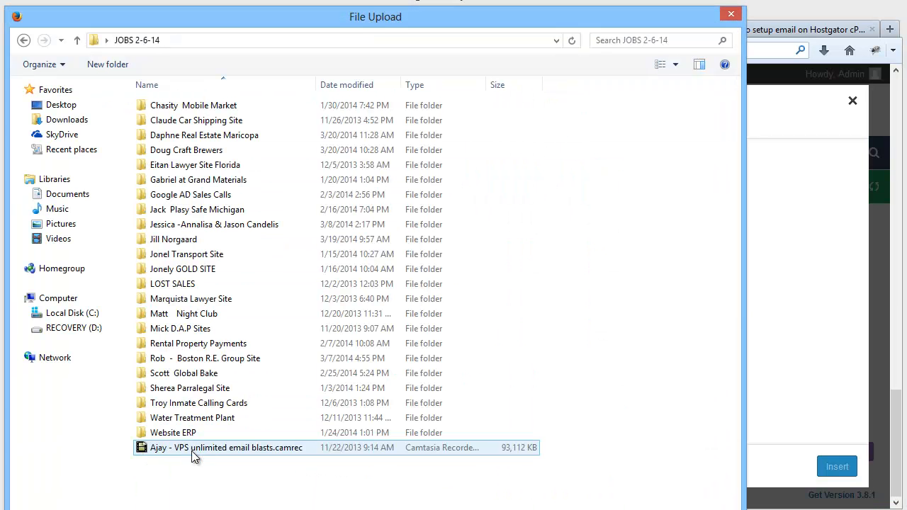
left_click(246, 136)
double_click(246, 135)
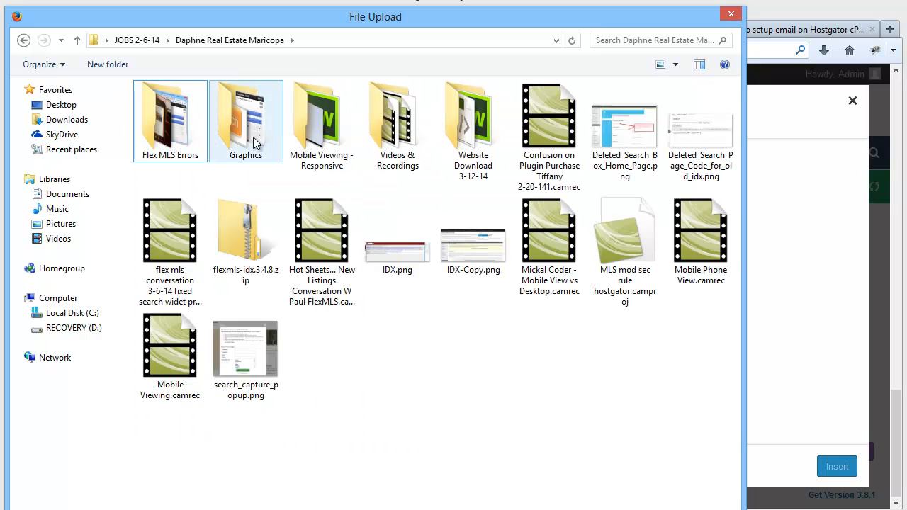
double_click(250, 134)
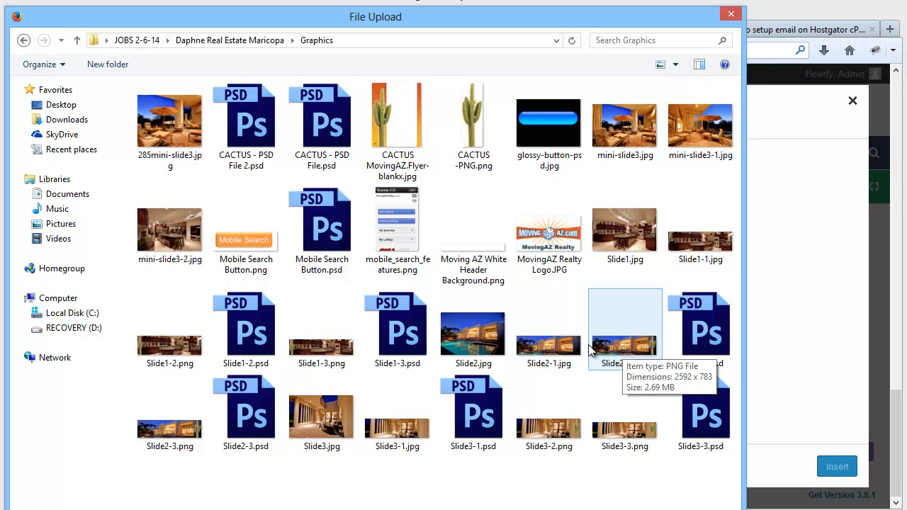
double_click(181, 430)
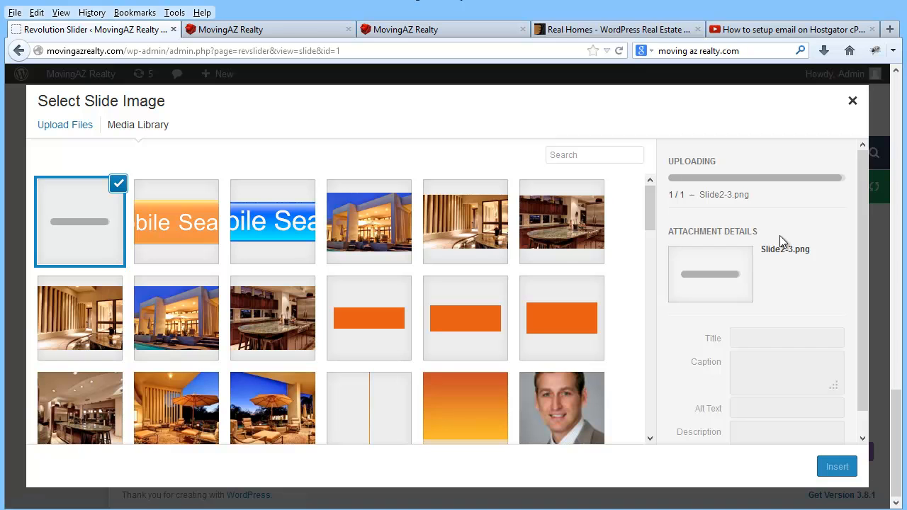
left_click(836, 466)
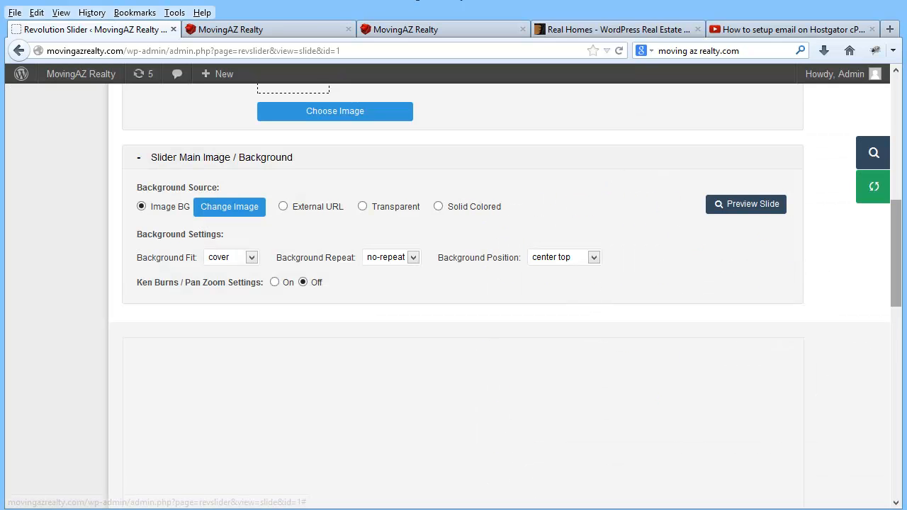
- Save the slide with its new background and view the slider on the live Home page
left_click_drag(897, 261, 887, 474)
left_click(148, 414)
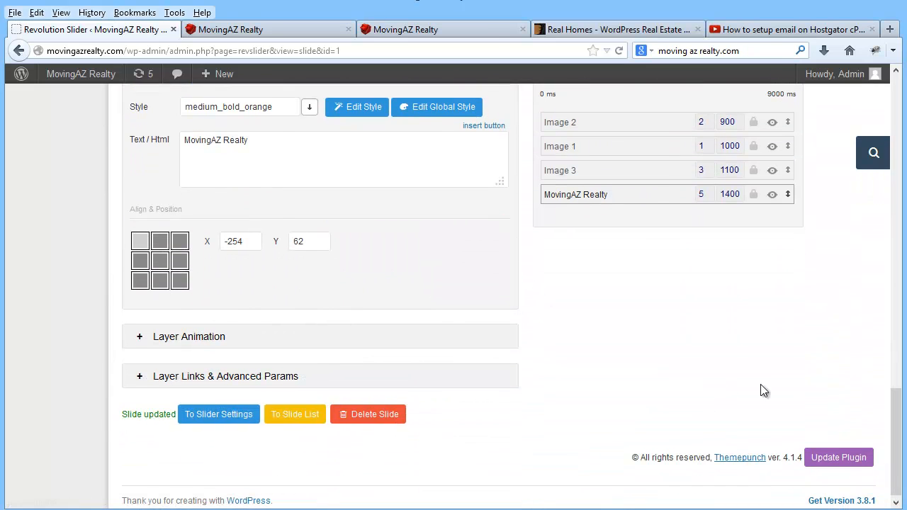
left_click(277, 27)
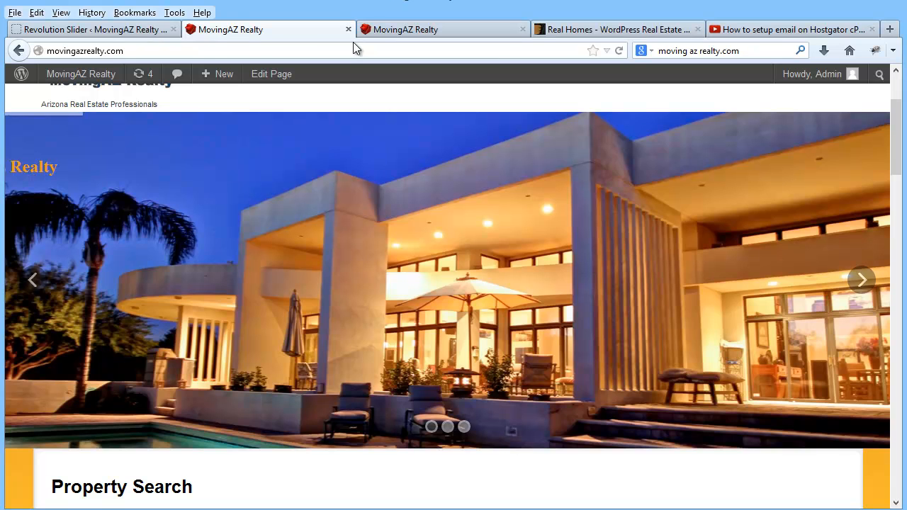
- Reopen the media library for the slide's background and select the kitchen images Slide1-3.png and Slide1-2.png in turn
left_click(138, 33)
scroll(770, 328, "up", 8)
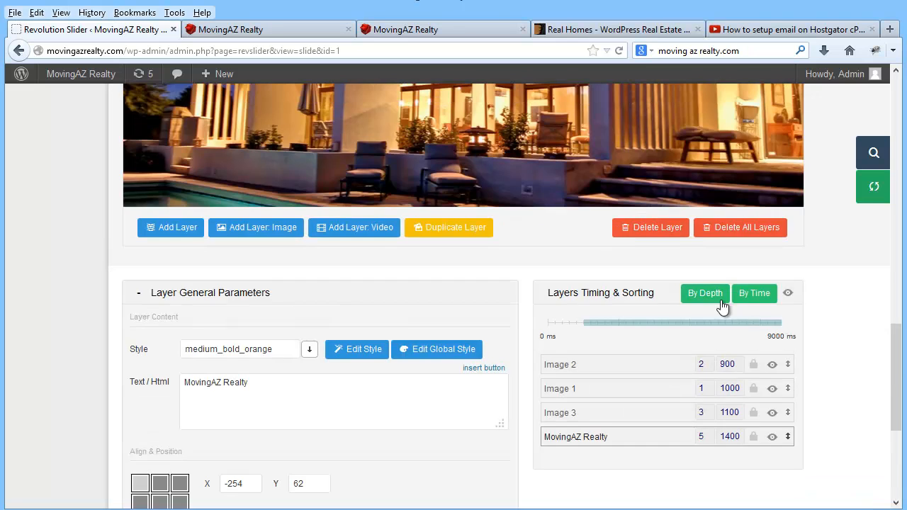
scroll(505, 304, "up", 5)
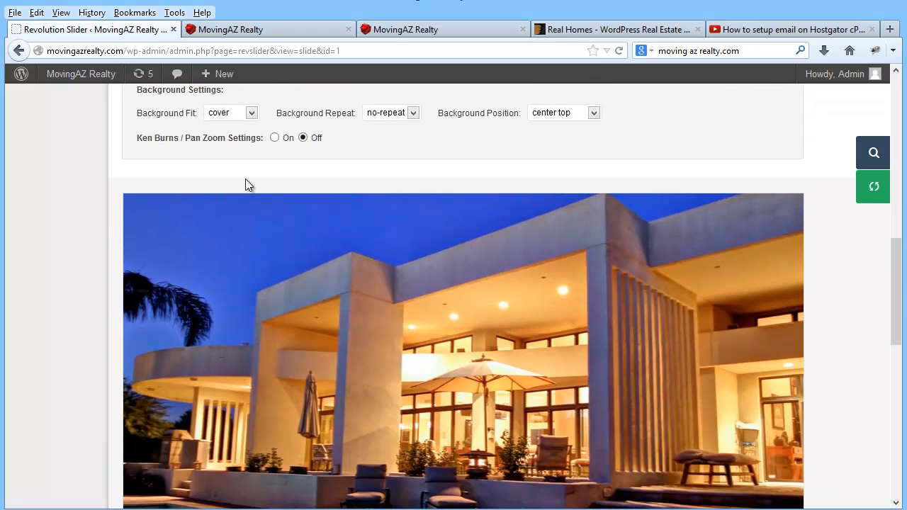
left_click(226, 306)
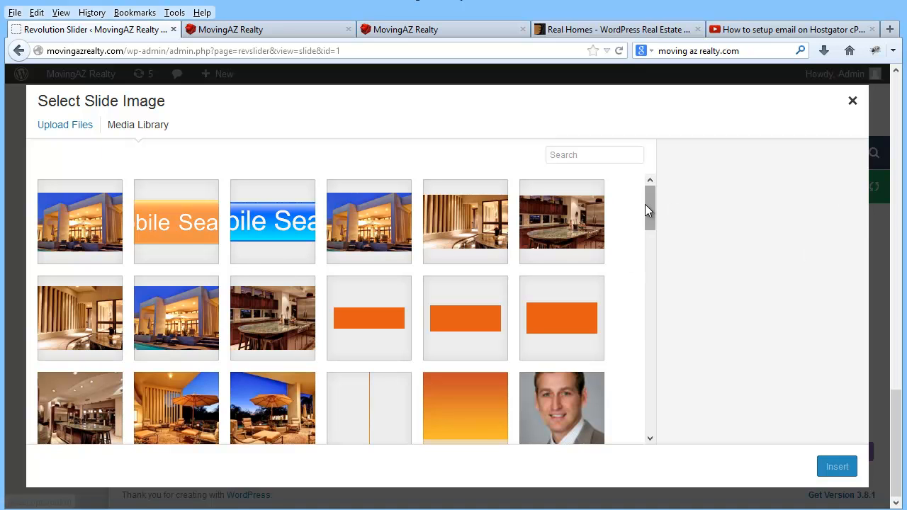
left_click(568, 224)
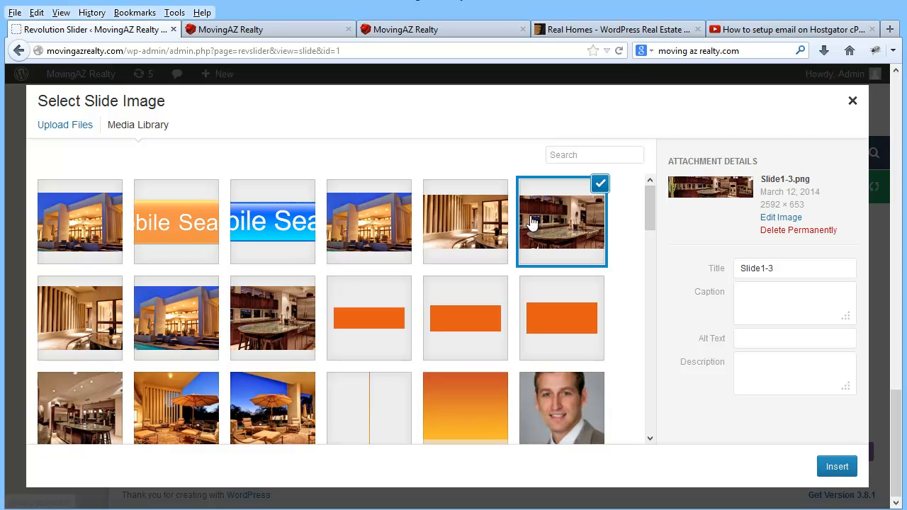
left_click(283, 323)
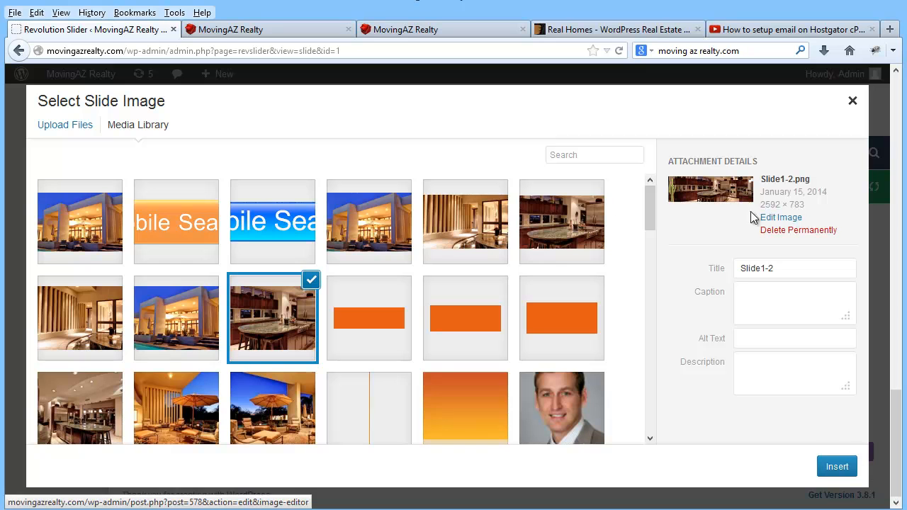
- Permanently delete the Slide2-31.png house image from the media library
left_click(583, 217)
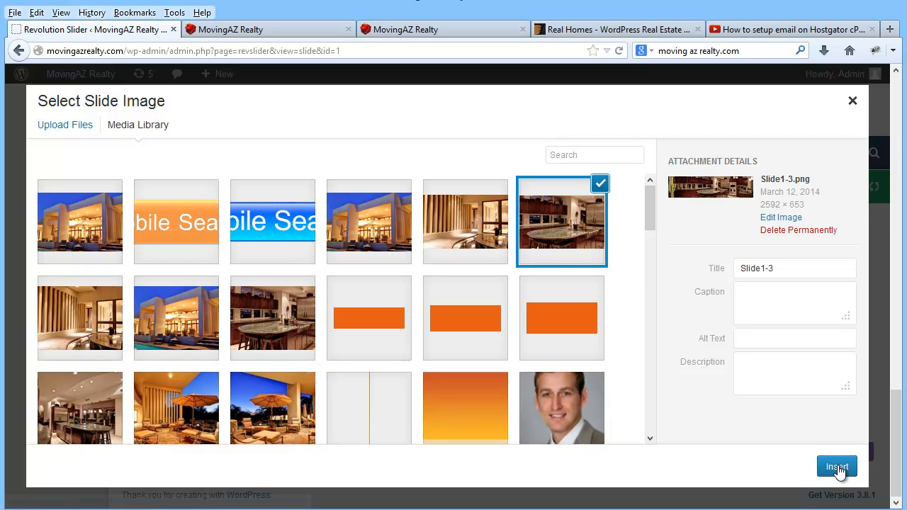
left_click(85, 210)
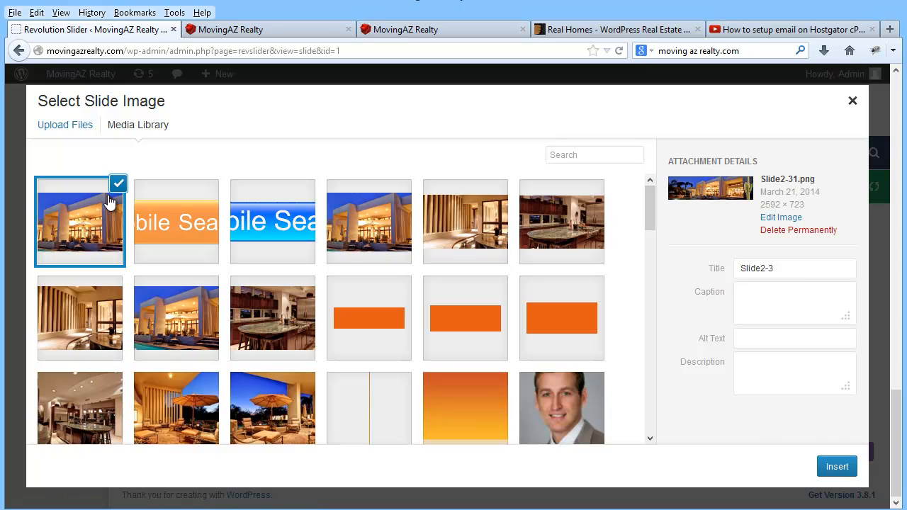
left_click(794, 231)
left_click(449, 258)
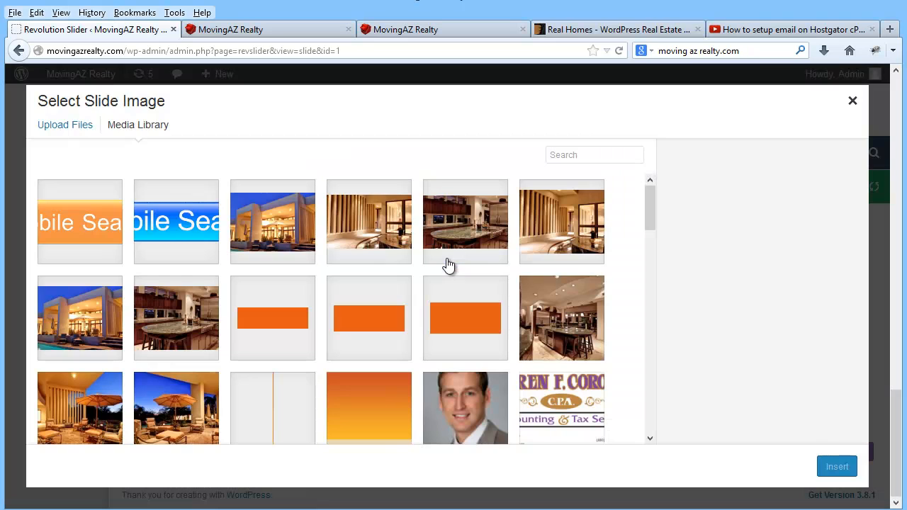
- Insert the kitchen image Slide1-3.png as the slide's background and update the slide
left_click(468, 222)
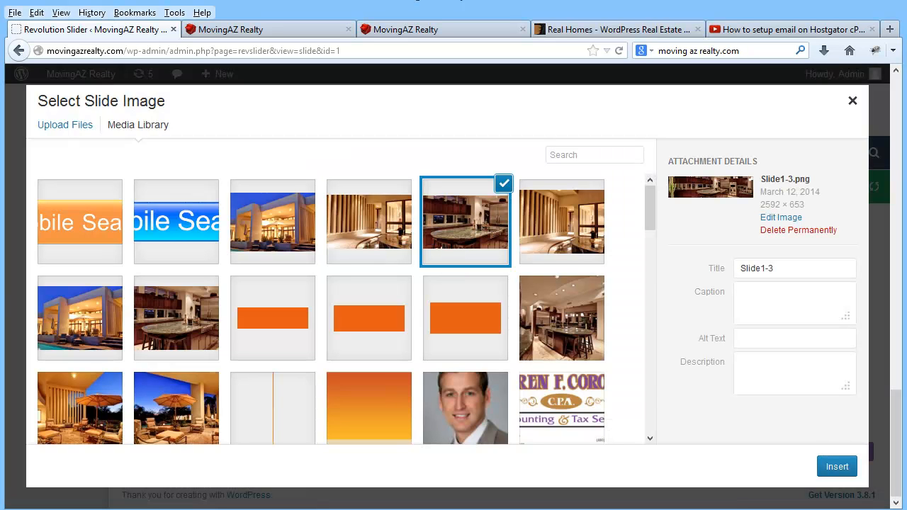
left_click(837, 467)
left_click_drag(898, 265, 902, 481)
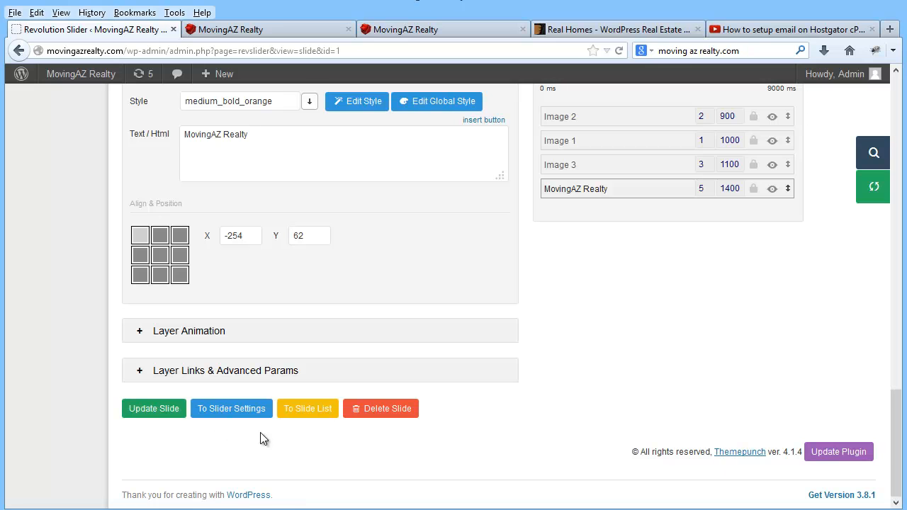
left_click(151, 409)
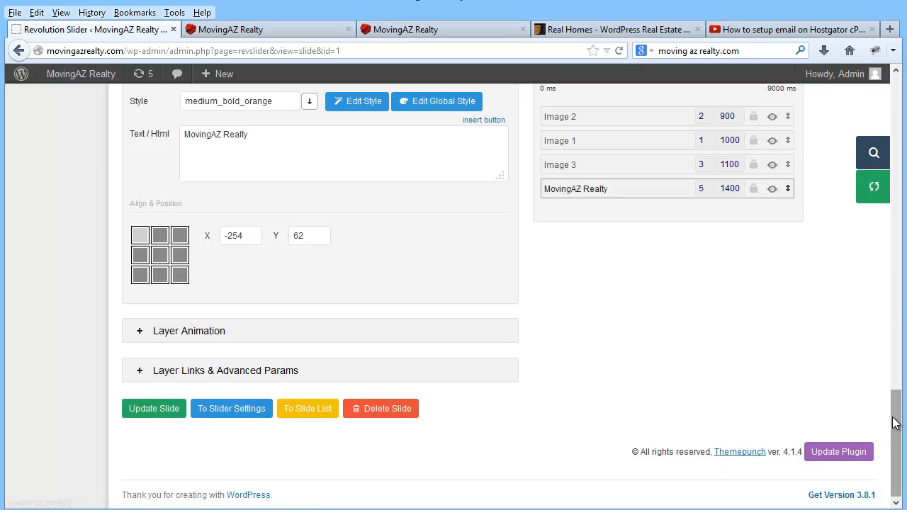
- Review the slide preview and reload the live MovingAZ Realty site to check the new slide image and its caption
left_click_drag(897, 438, 895, 298)
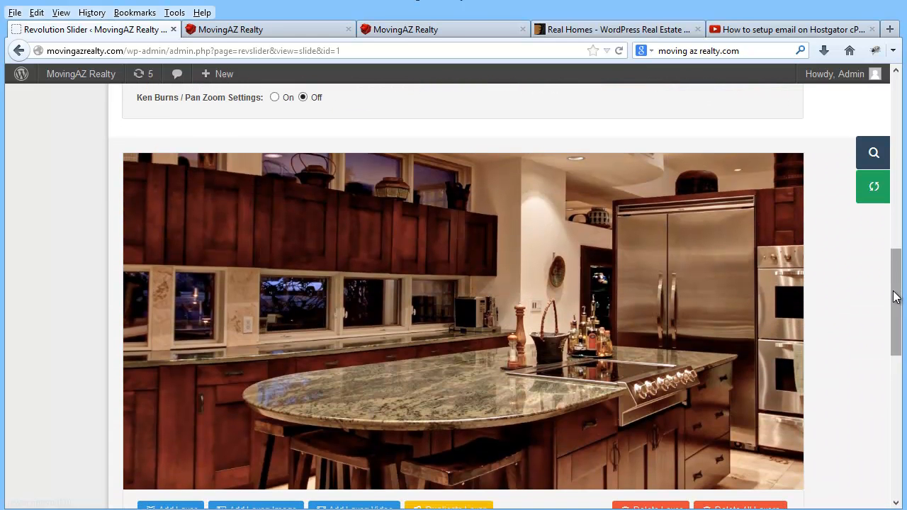
left_click(287, 29)
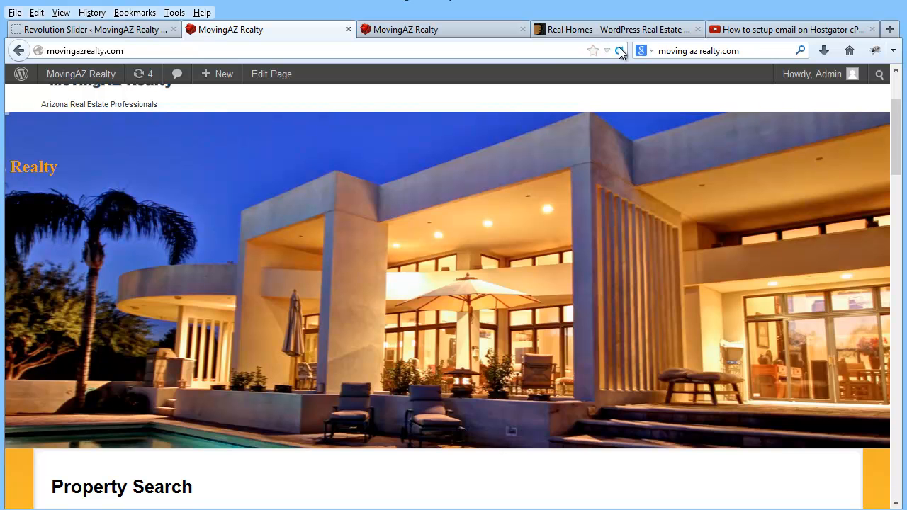
left_click(621, 52)
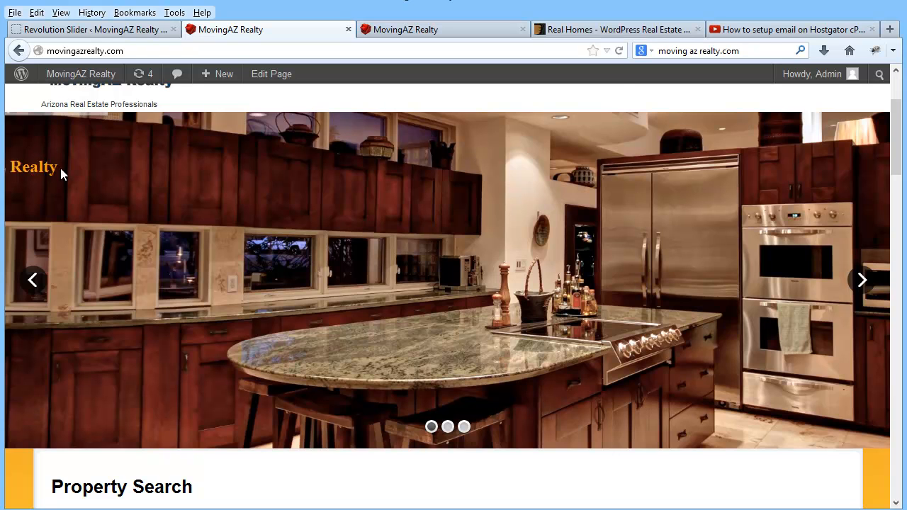
left_click(619, 50)
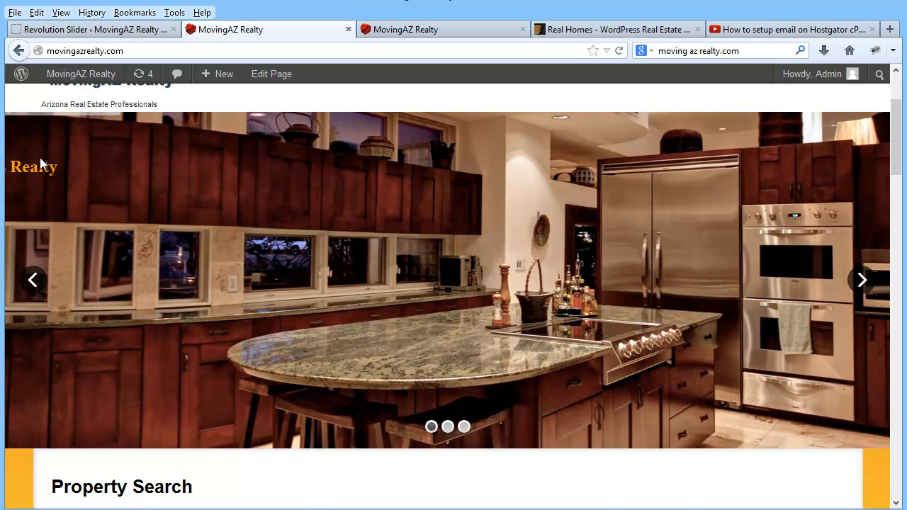
- Set the start time of the MovingAZ Realty text layer to 3400 ms and update the slide
left_click(145, 30)
left_click_drag(902, 283, 897, 368)
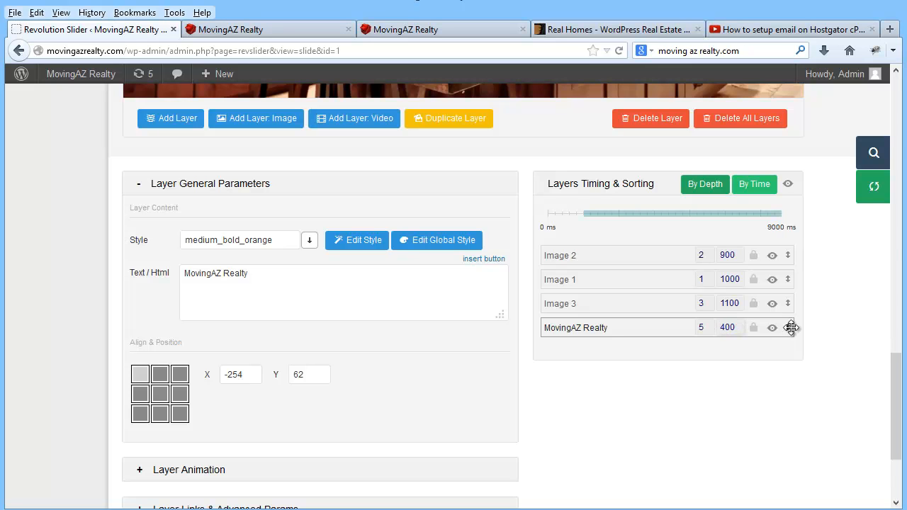
type("3")
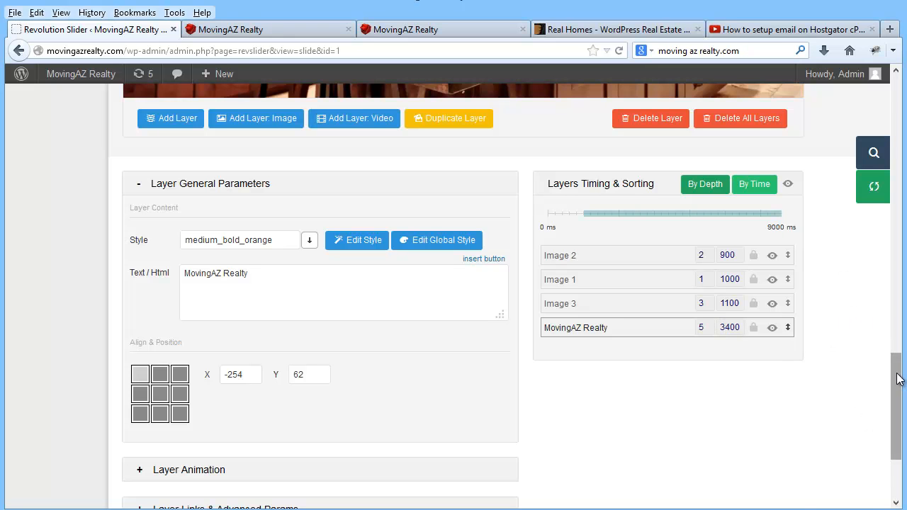
left_click_drag(900, 373, 900, 427)
left_click(151, 410)
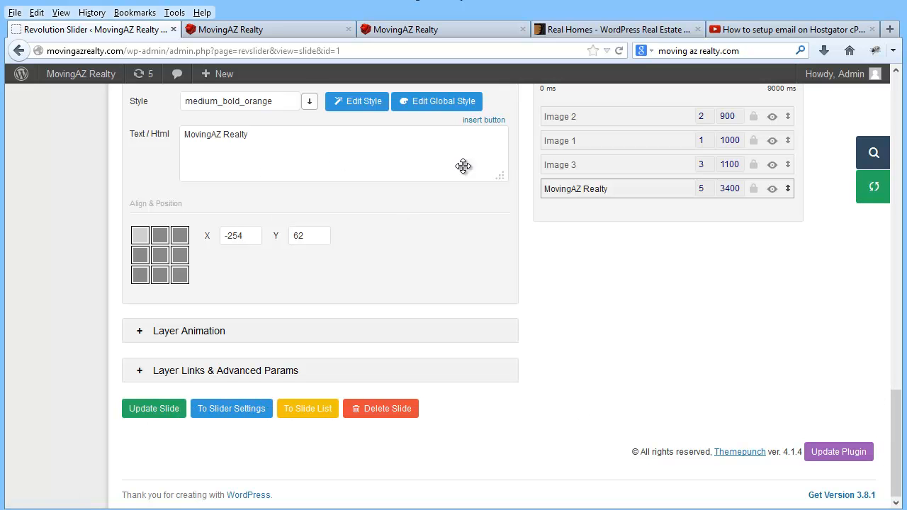
- Reload the live MovingAZ Realty site to check when the caption appears on the kitchen slide
left_click_drag(898, 469, 899, 381)
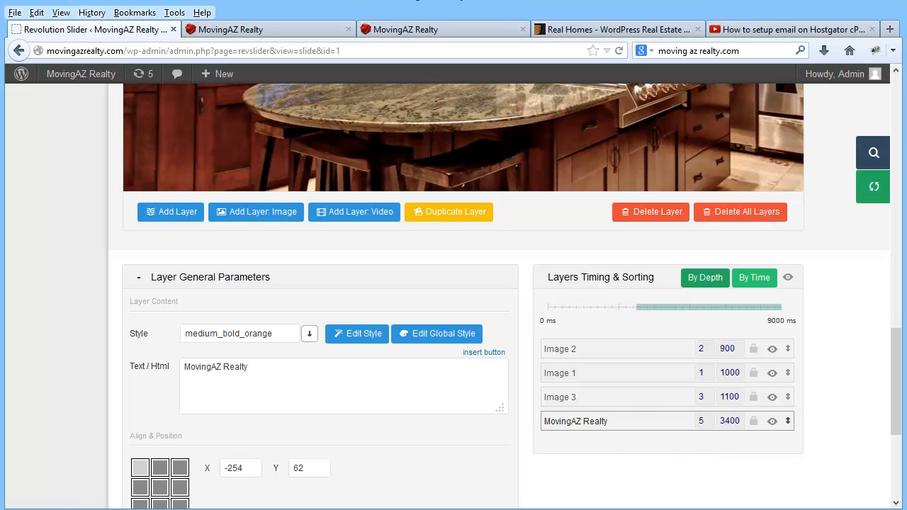
left_click(283, 29)
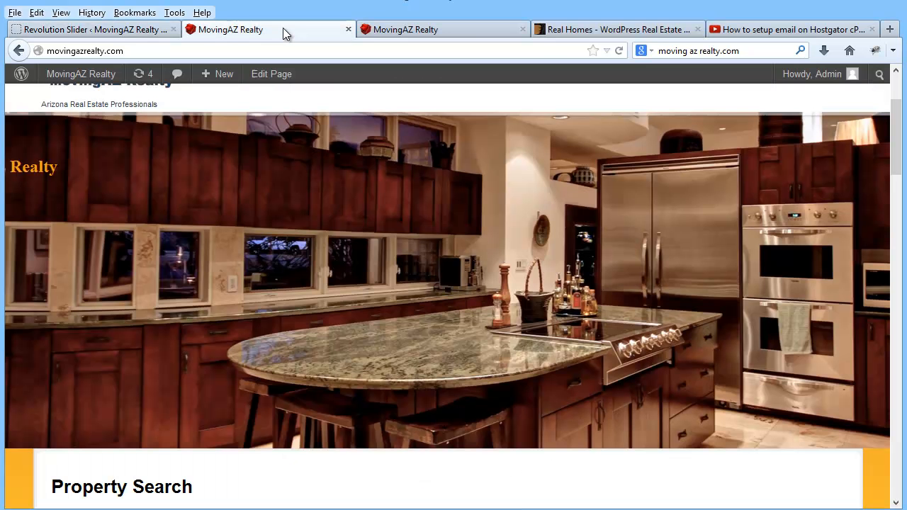
left_click(621, 51)
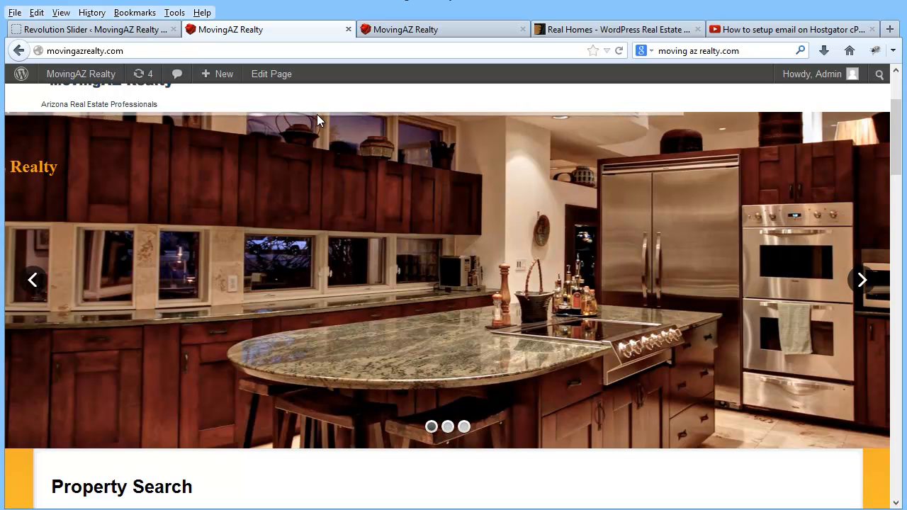
- Add a new text layer to the kitchen slide and move it to about X 28, Y 291
left_click(106, 31)
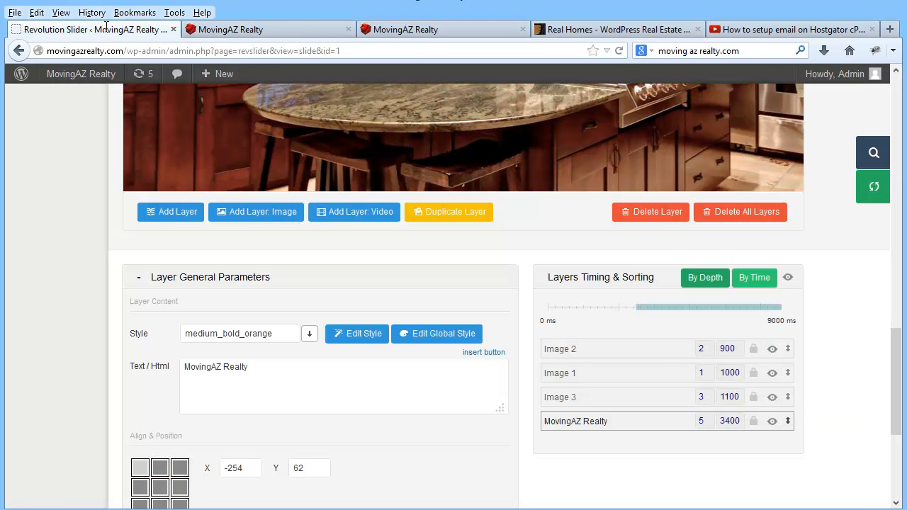
left_click(177, 215)
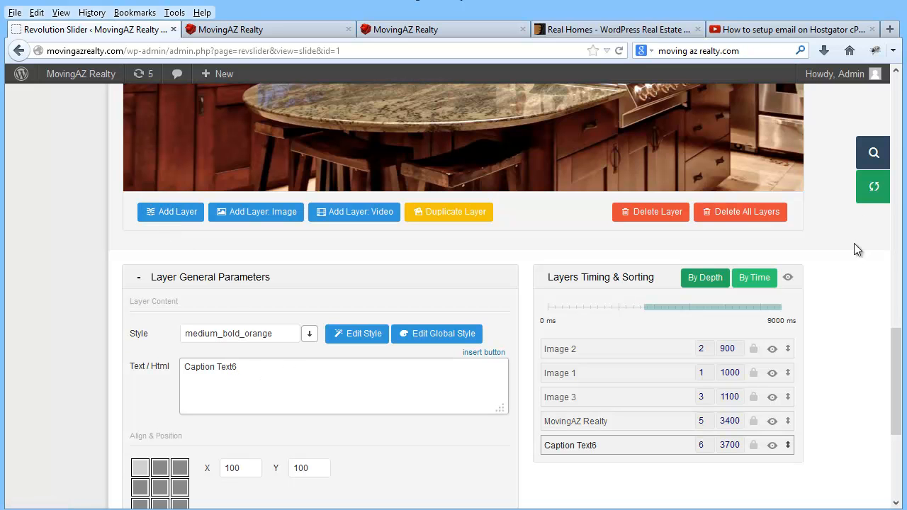
left_click_drag(900, 364, 897, 293)
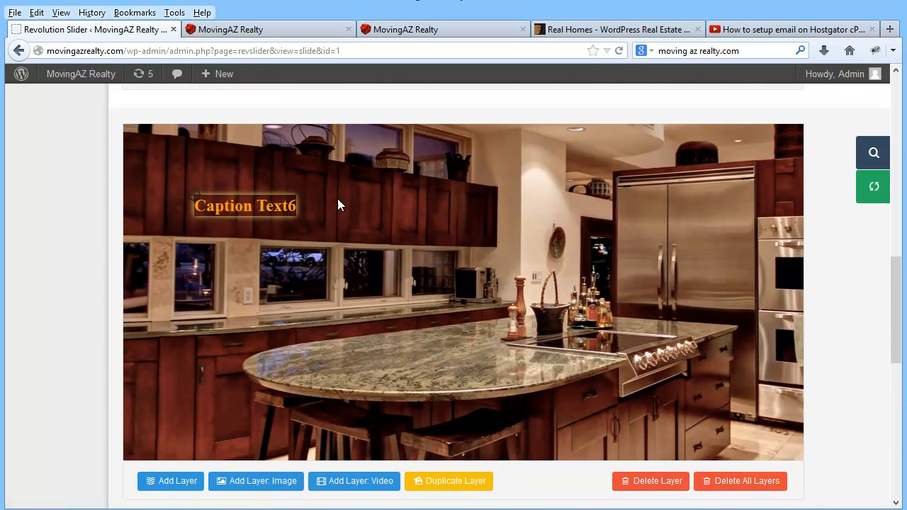
left_click_drag(196, 199, 170, 342)
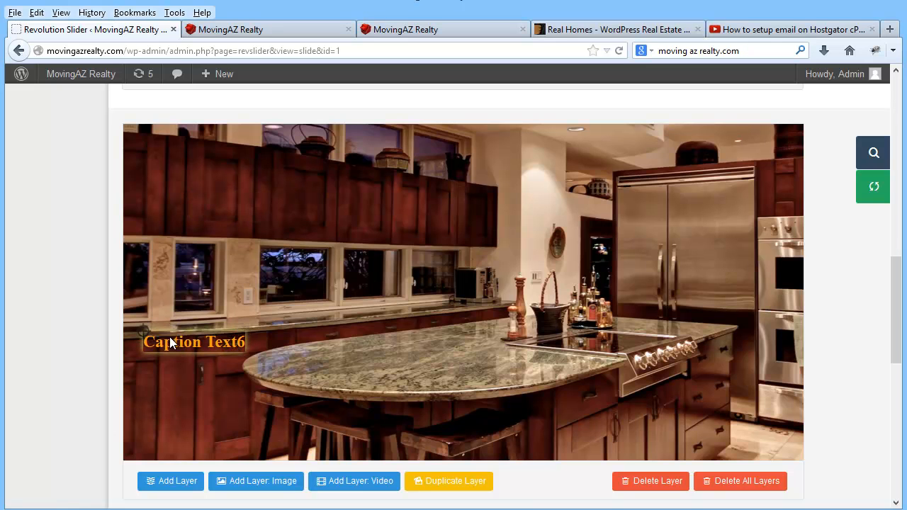
- Change the new layer's caption text to "Arizona Real Estate Professionals"
left_click_drag(895, 304, 896, 376)
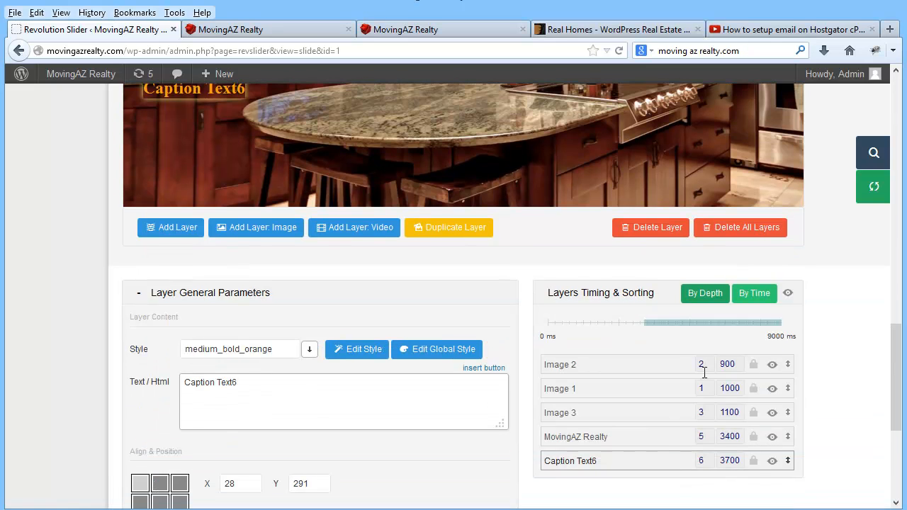
left_click_drag(302, 382, 161, 381)
type("Arizona Re")
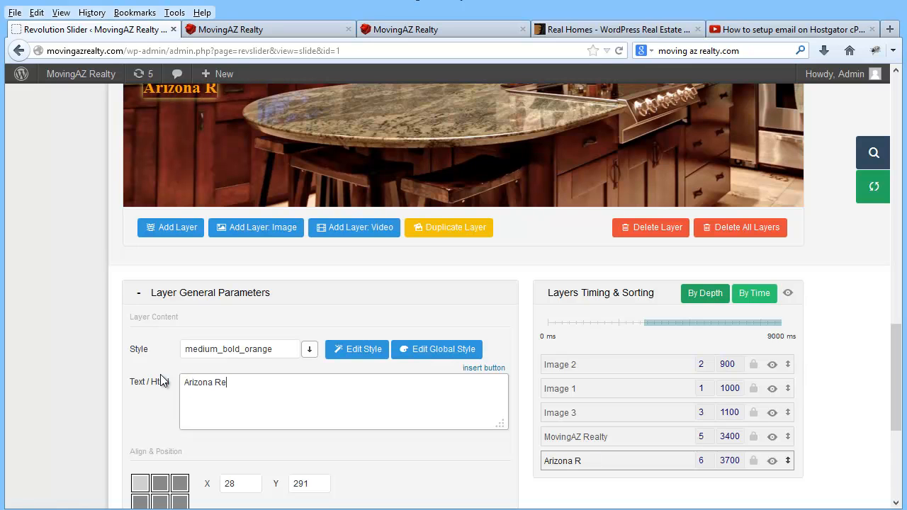
type("al Esta")
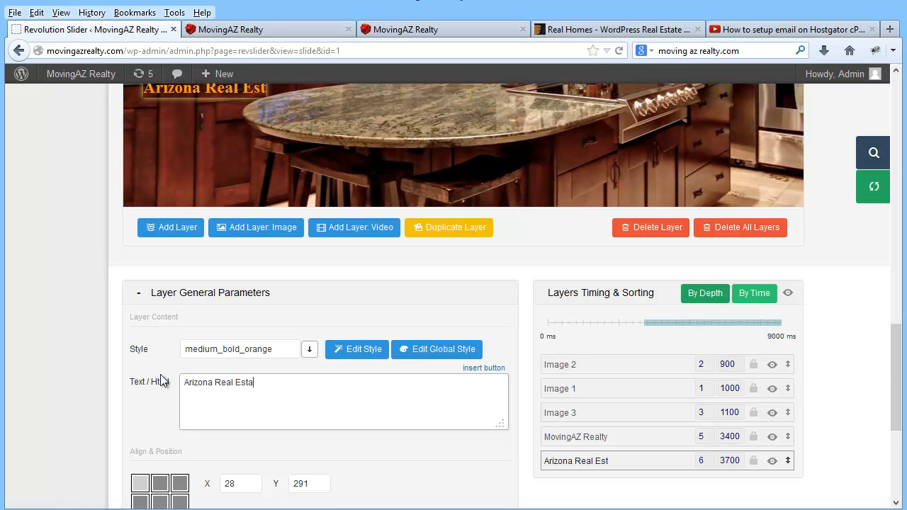
type("te Pro")
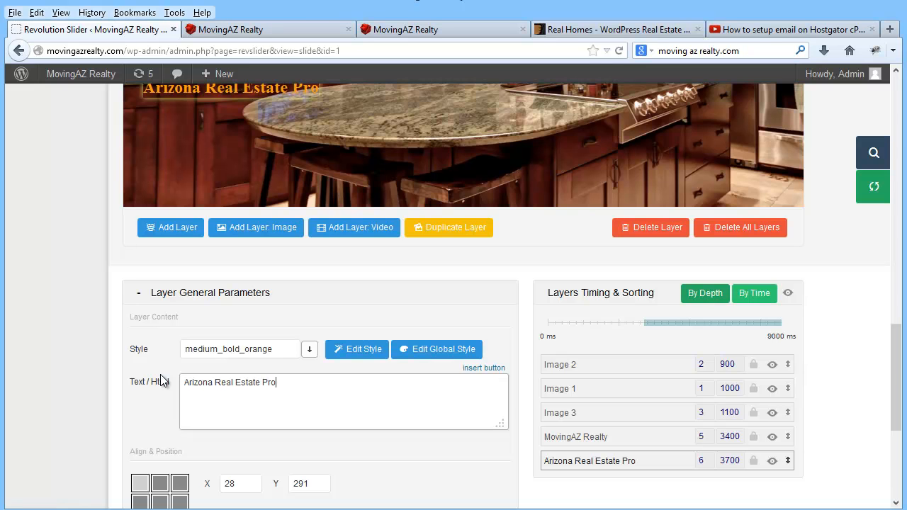
type("fessionals.")
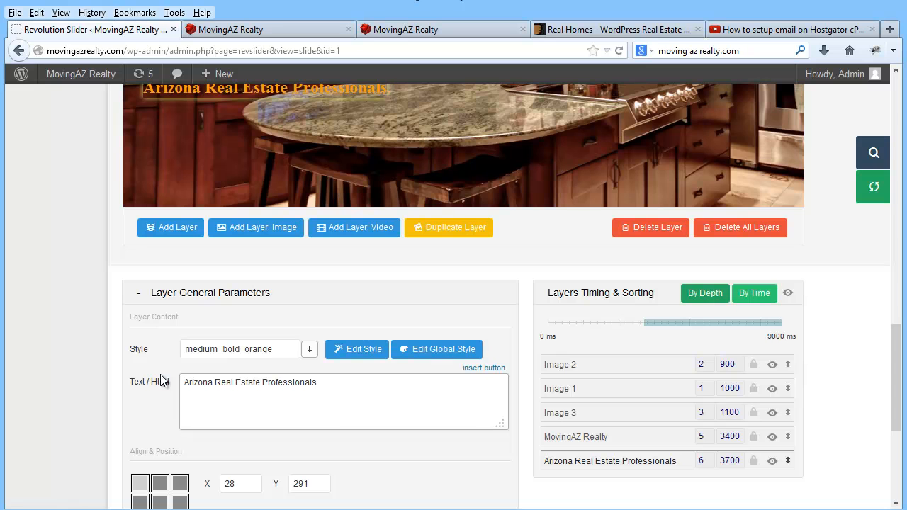
- Set the start time of the Arizona Real Estate Professionals layer to 2400 ms
scroll(896, 379, "down", 2)
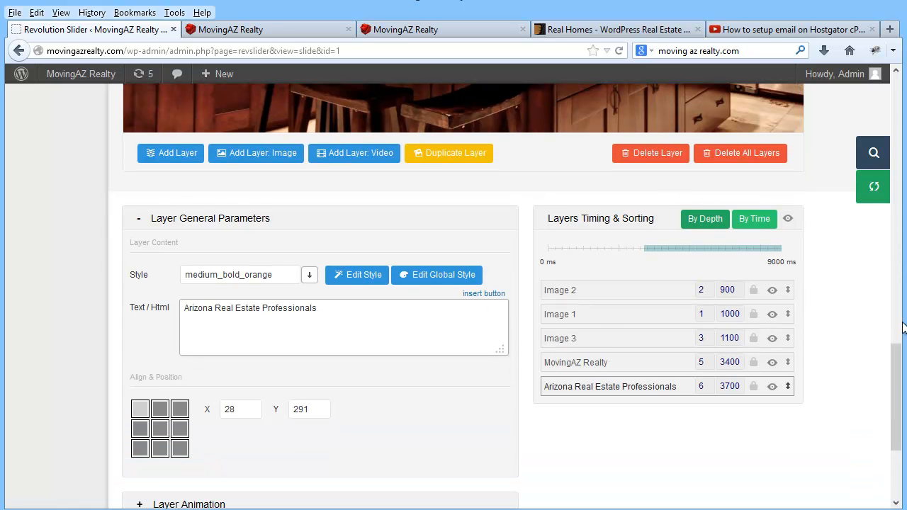
left_click(727, 386)
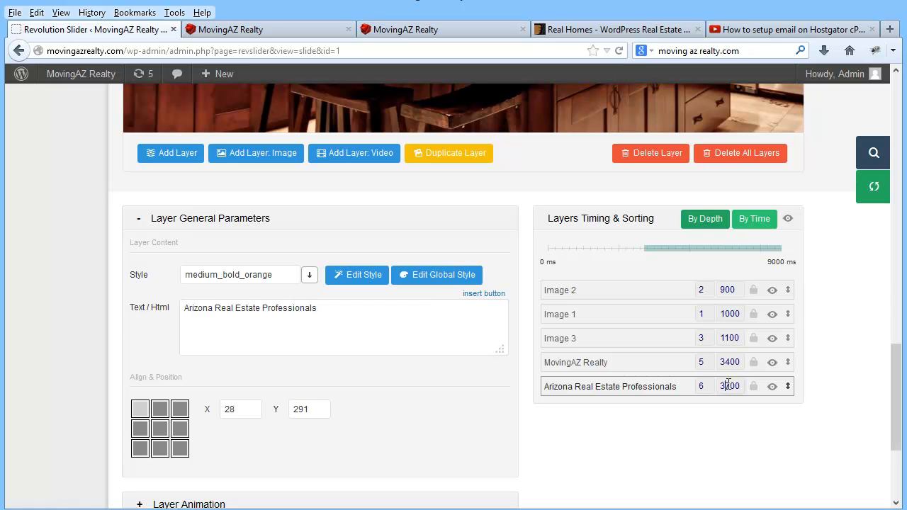
left_click_drag(720, 387, 740, 386)
type("1")
left_click(726, 361)
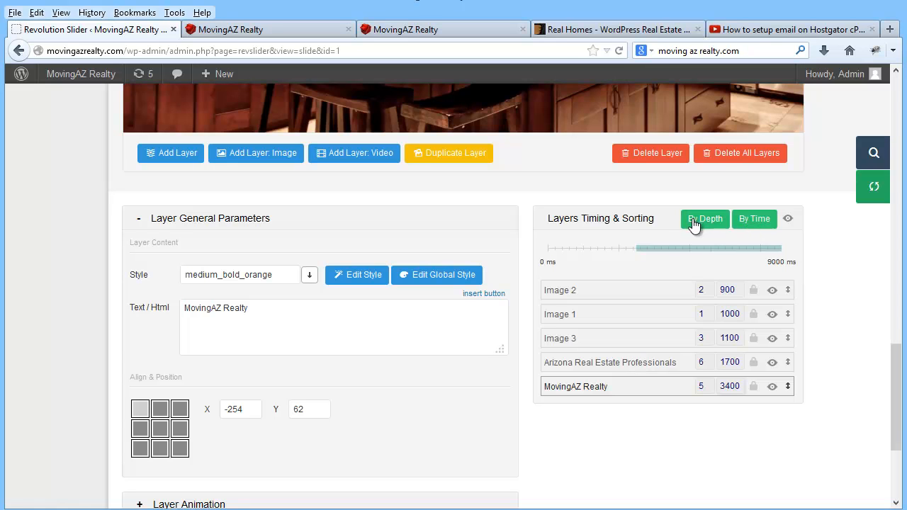
left_click(727, 363)
left_click_drag(727, 362, 720, 363)
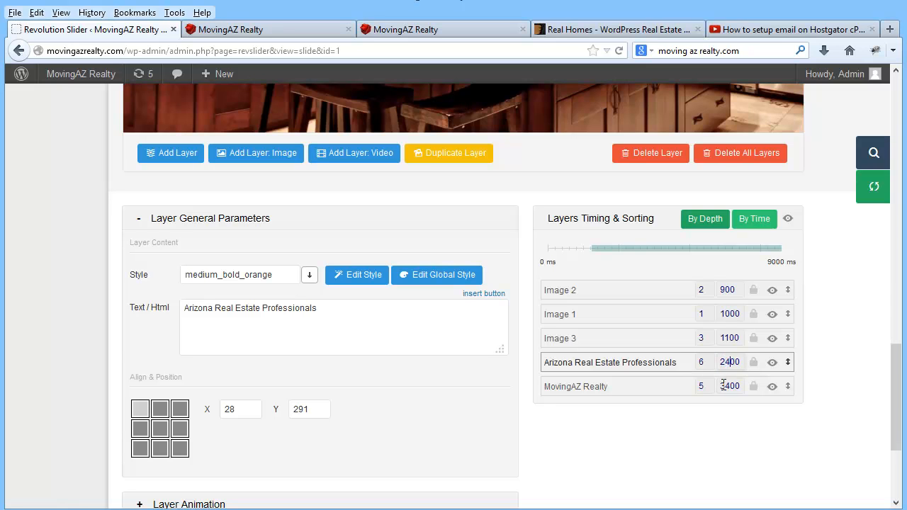
- Set the MovingAZ Realty layer's start time to 1700 ms and update the slide
left_click(731, 385)
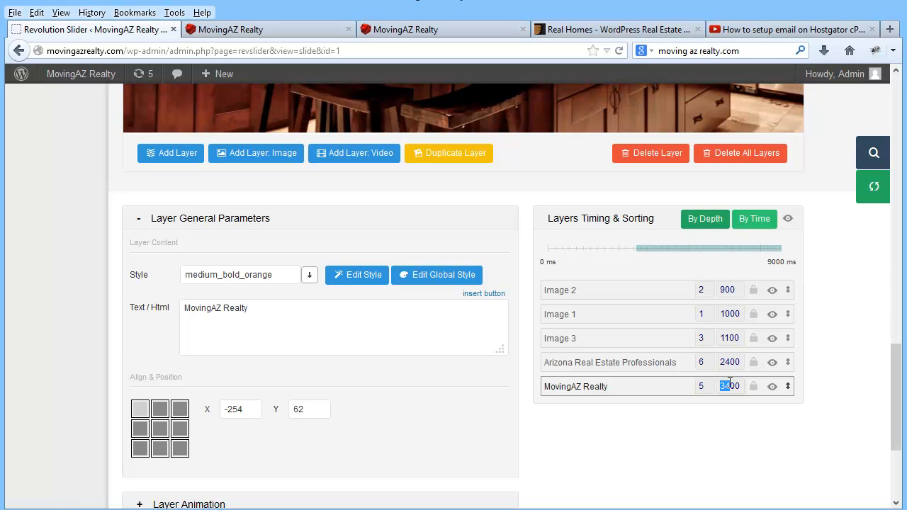
left_click(755, 429)
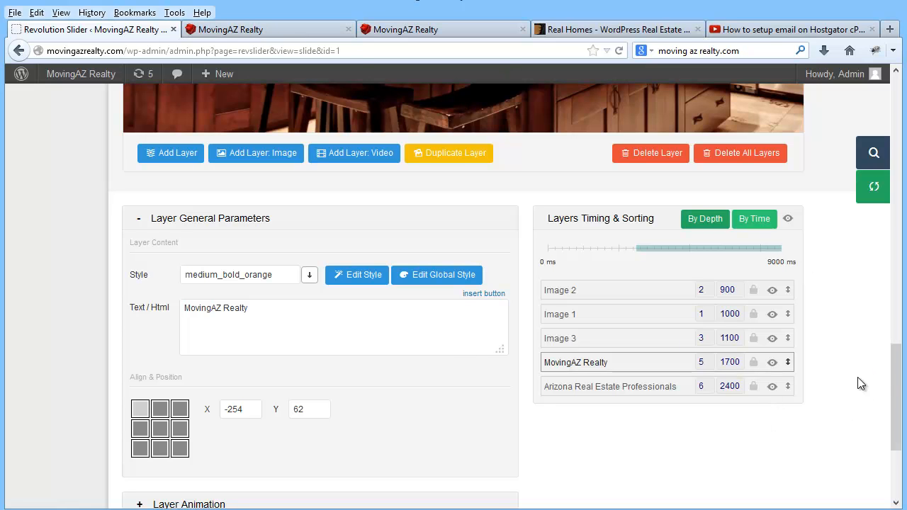
left_click_drag(896, 377, 896, 429)
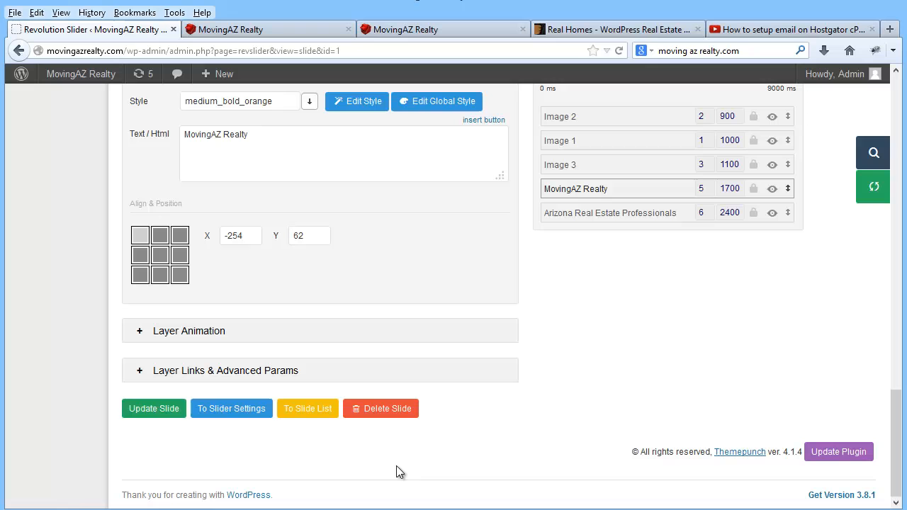
left_click(154, 409)
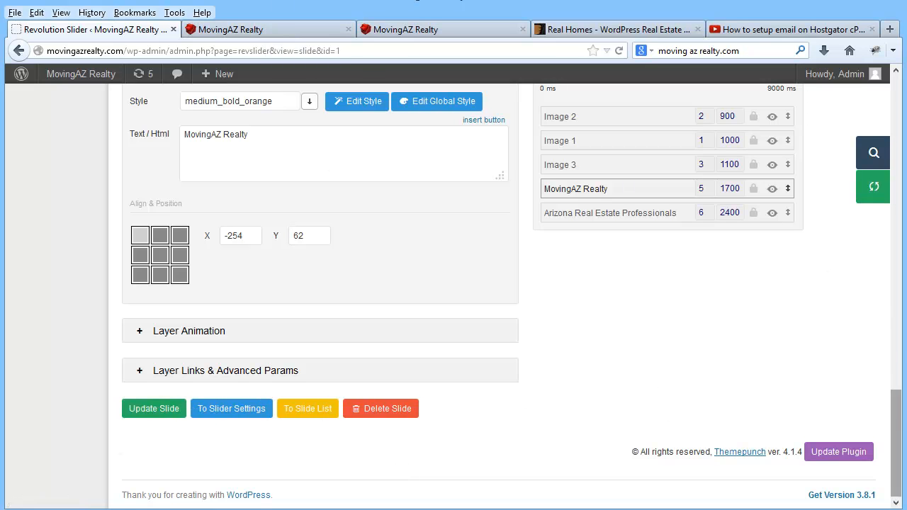
- Move the Arizona Real Estate Professionals caption up over the kitchen cabinets so it extends past the slide's left edge
left_click_drag(889, 429, 894, 268)
left_click(883, 423)
scroll(893, 267, "down", 2)
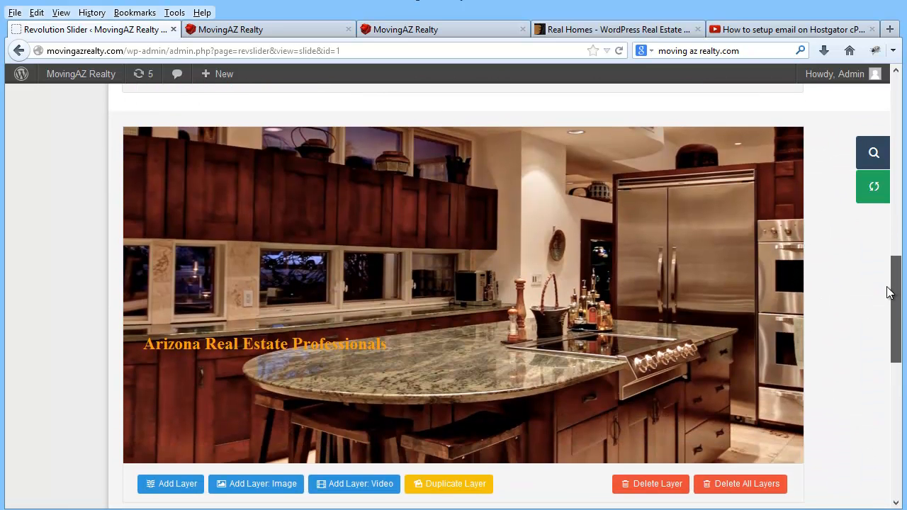
left_click_drag(390, 350, 210, 224)
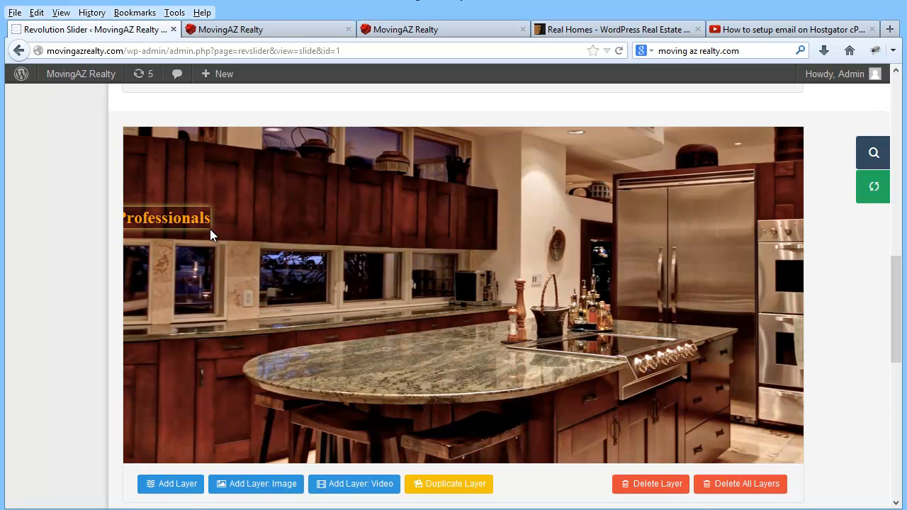
- Move the Arizona Real Estate Professionals caption farther past the slide's left edge, to X -323, Y 113, and update the slide
left_click_drag(210, 228, 137, 226)
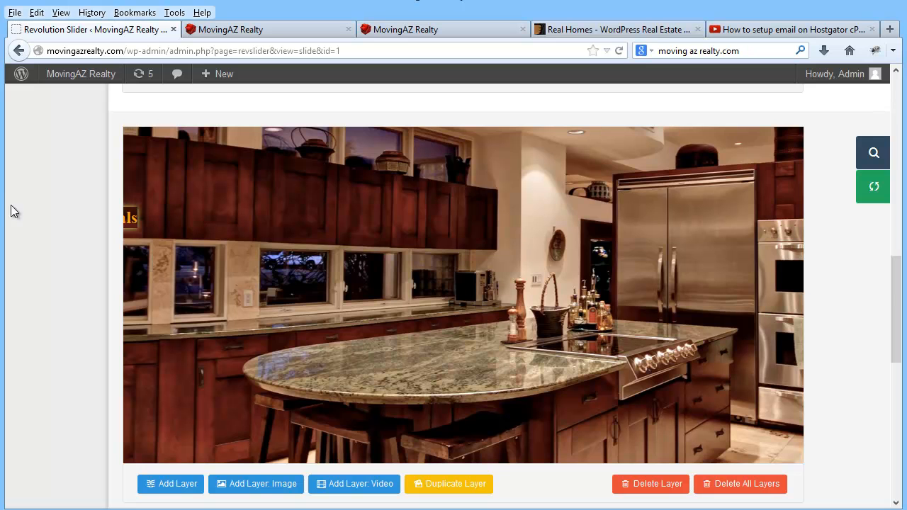
left_click(289, 29)
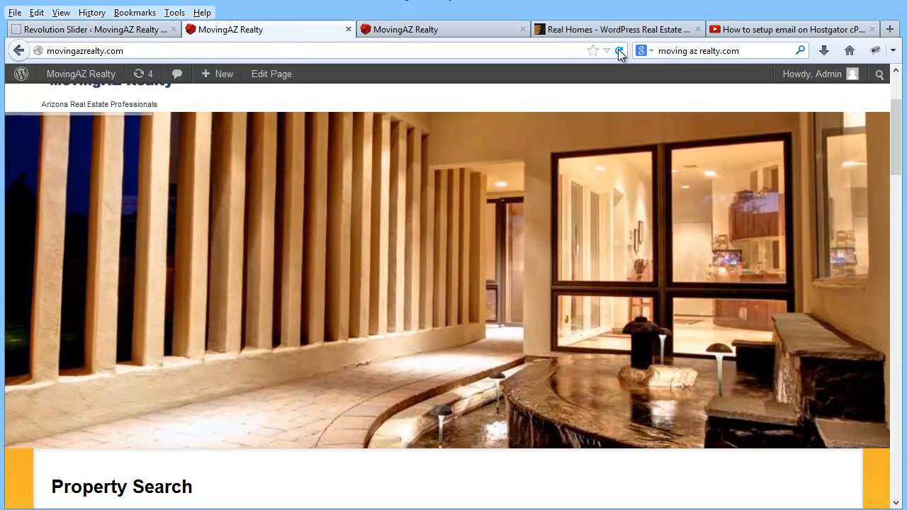
left_click(618, 50)
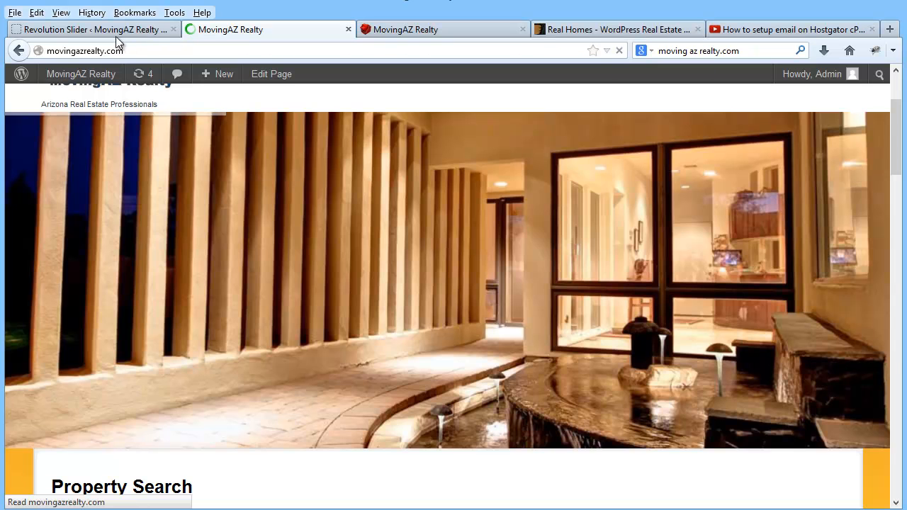
left_click(115, 36)
left_click_drag(899, 305, 898, 400)
scroll(503, 441, "down", 3)
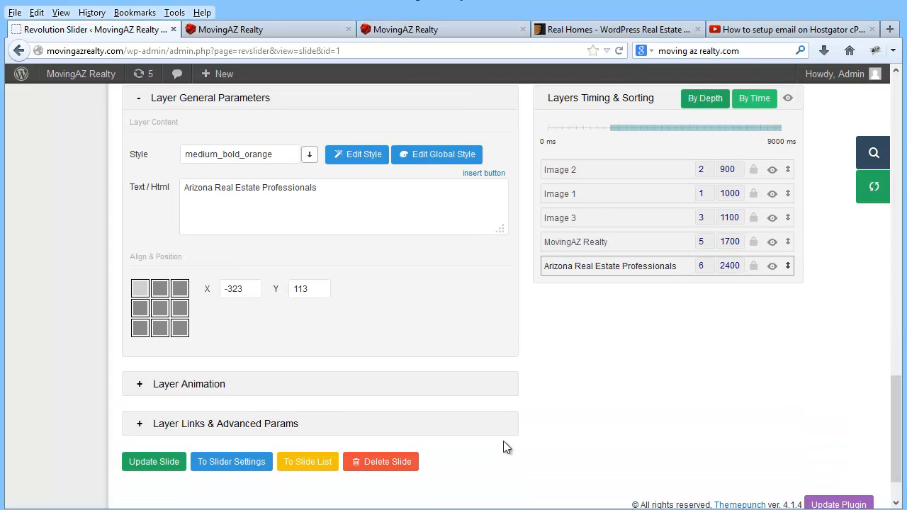
left_click(169, 465)
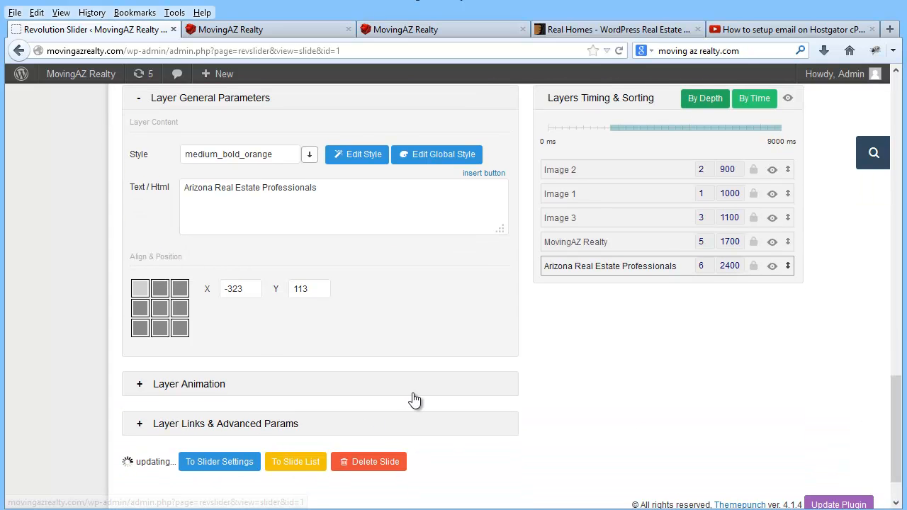
- Reload the live MovingAZ Realty homepage to check the caption's new position on the kitchen slide
left_click_drag(891, 390, 886, 244)
left_click(264, 31)
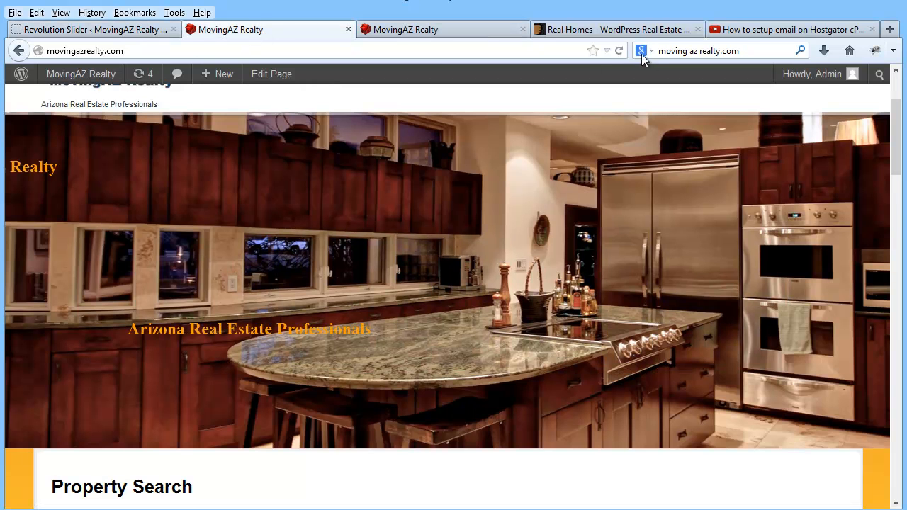
left_click(618, 48)
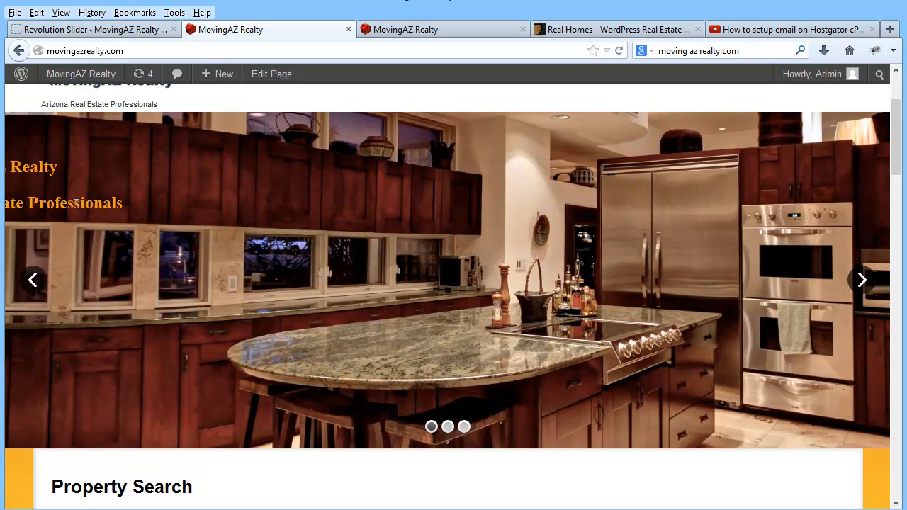
- Set the start time of the Arizona Real Estate Professionals layer to 3800 ms
left_click(122, 29)
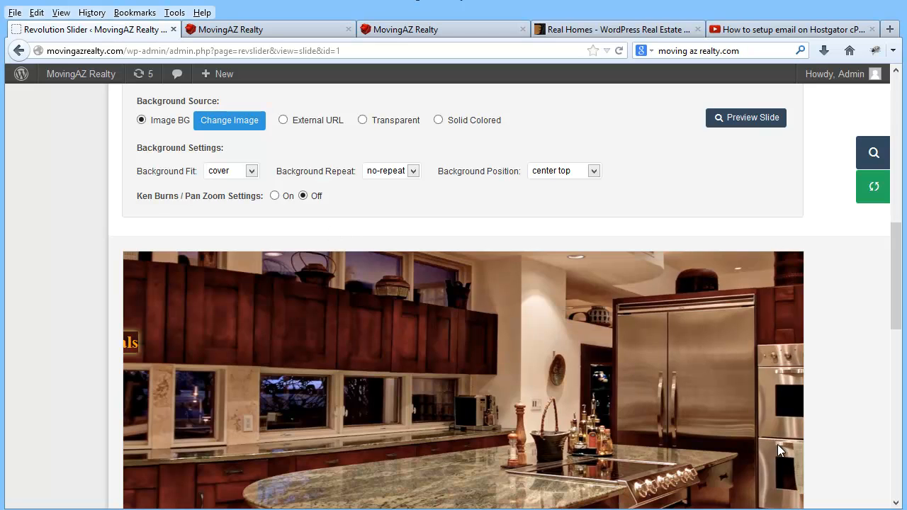
scroll(902, 259, "down", 10)
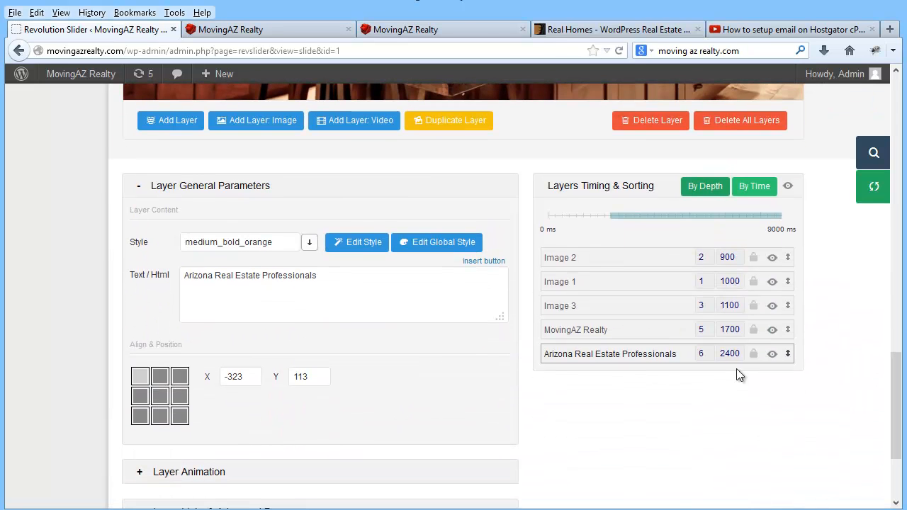
type("18")
scroll(899, 376, "down", 3)
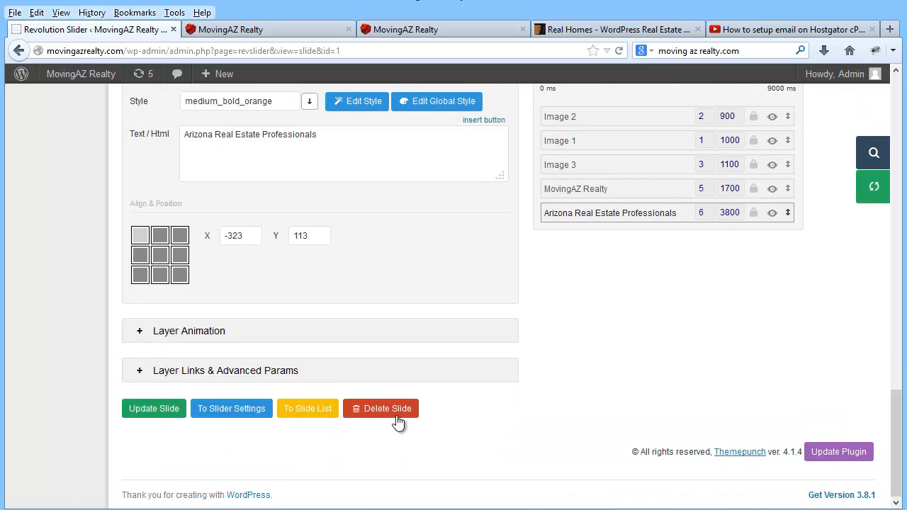
- Update the slide and reload the live homepage to check the timing of the captions
left_click(155, 409)
left_click(248, 30)
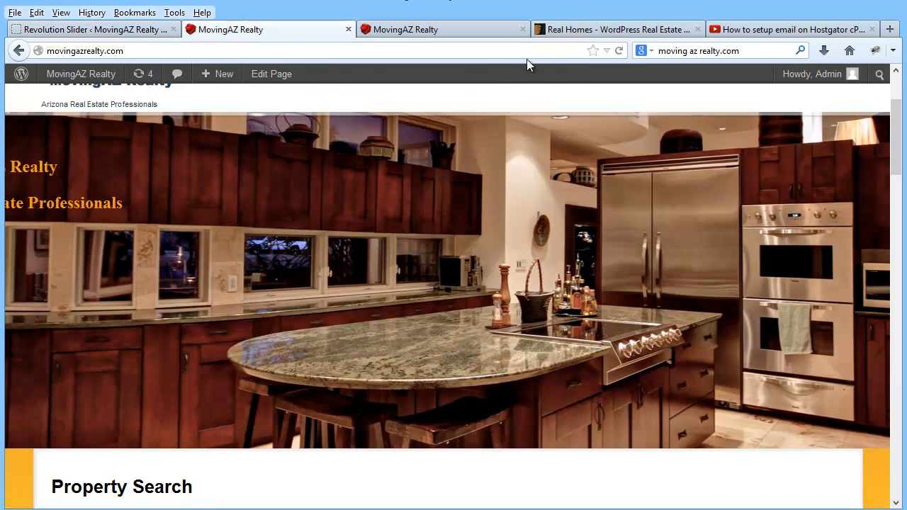
left_click(134, 29)
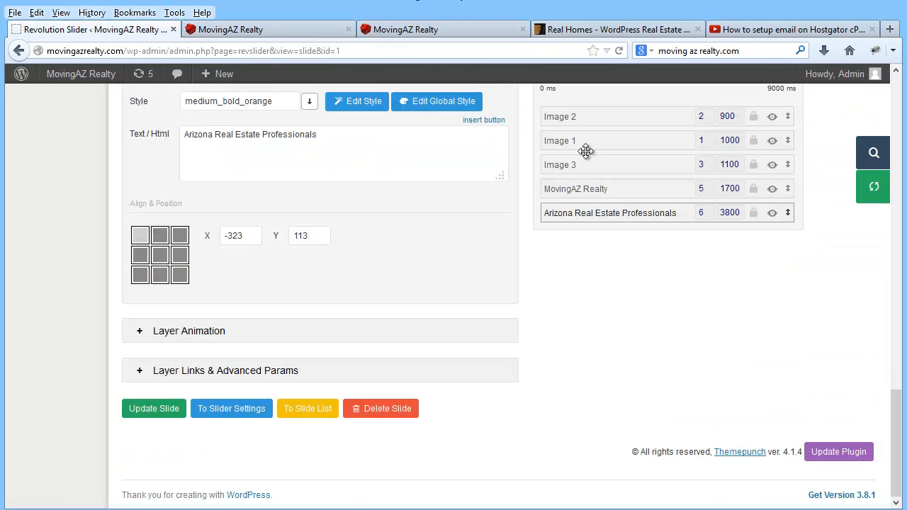
left_click(152, 409)
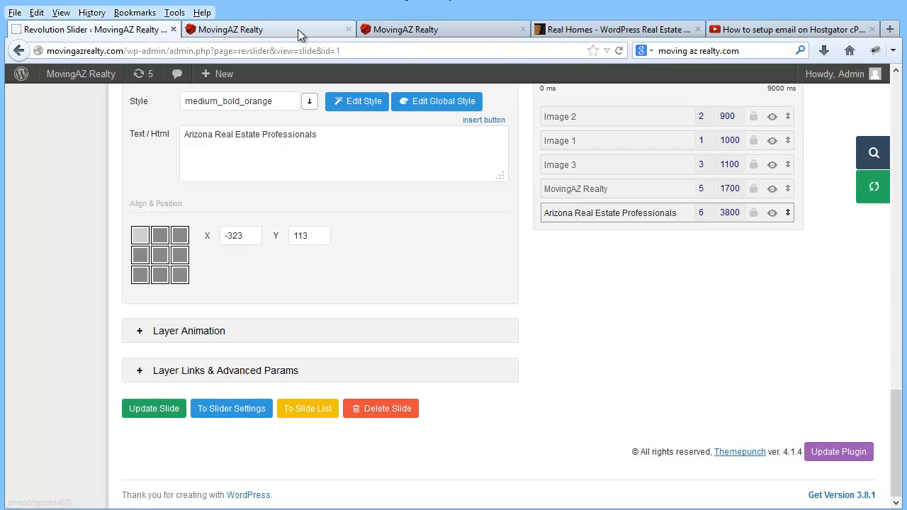
left_click(298, 29)
left_click(618, 50)
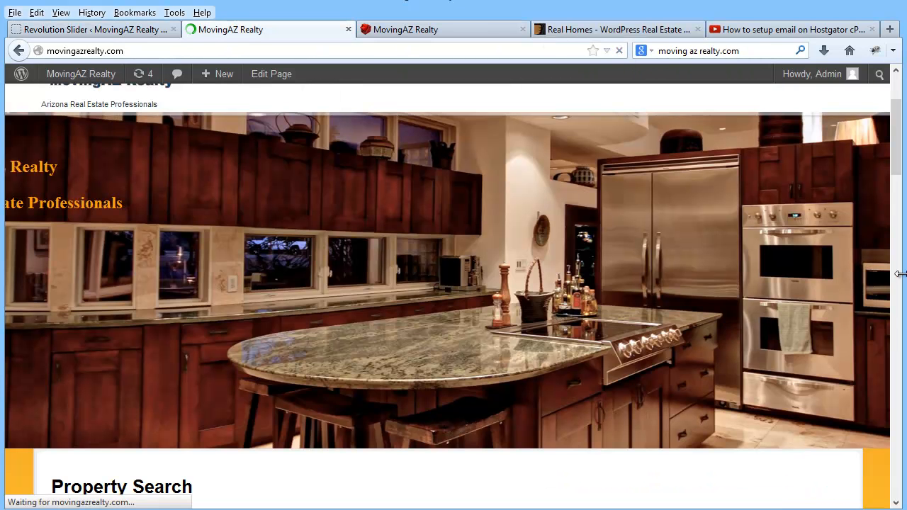
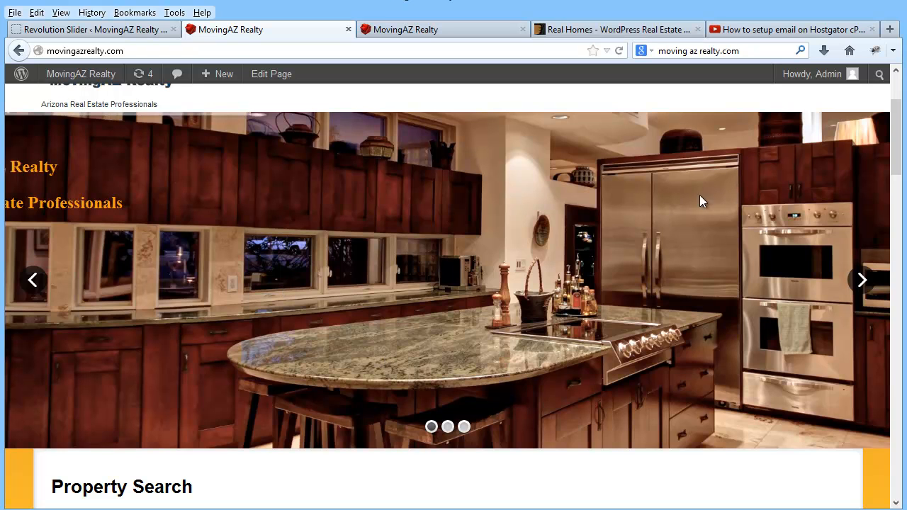
- Try the white house photo property-07.jpg as an image layer over the kitchen, shift it slightly, and delete that layer
left_click(107, 30)
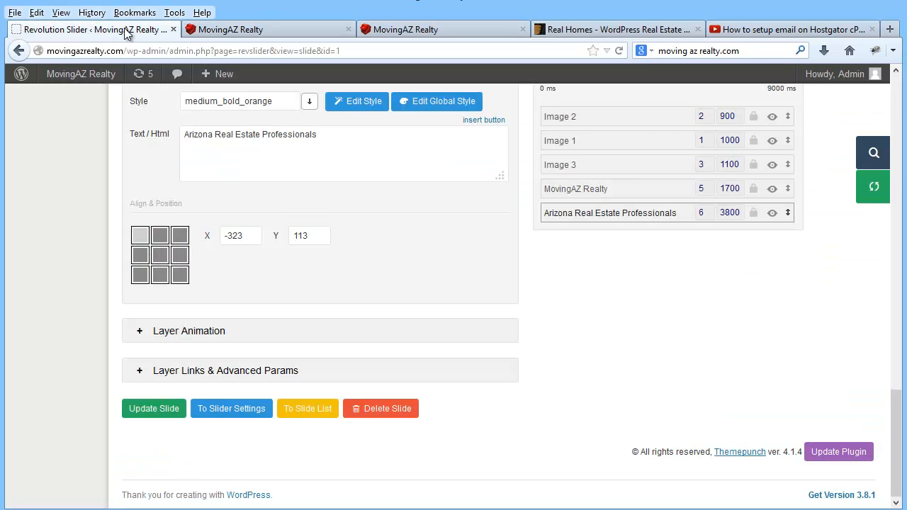
left_click_drag(891, 417, 895, 309)
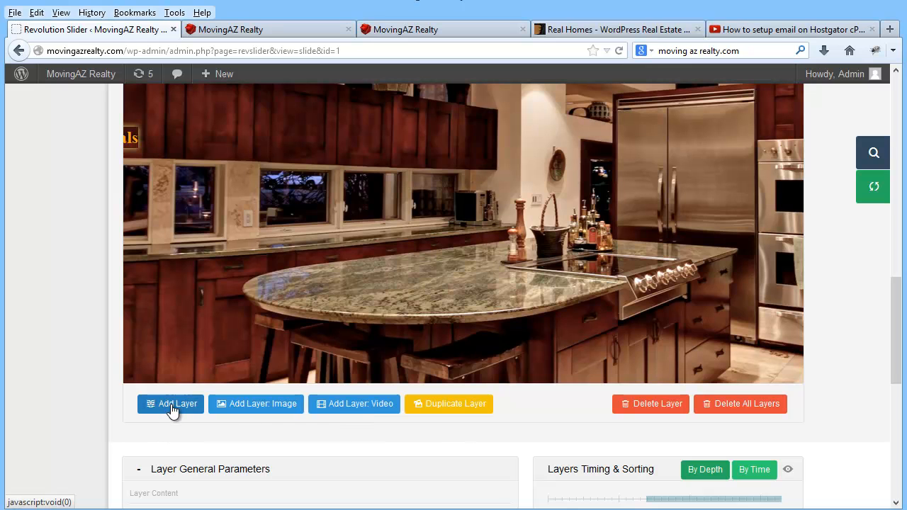
left_click(256, 411)
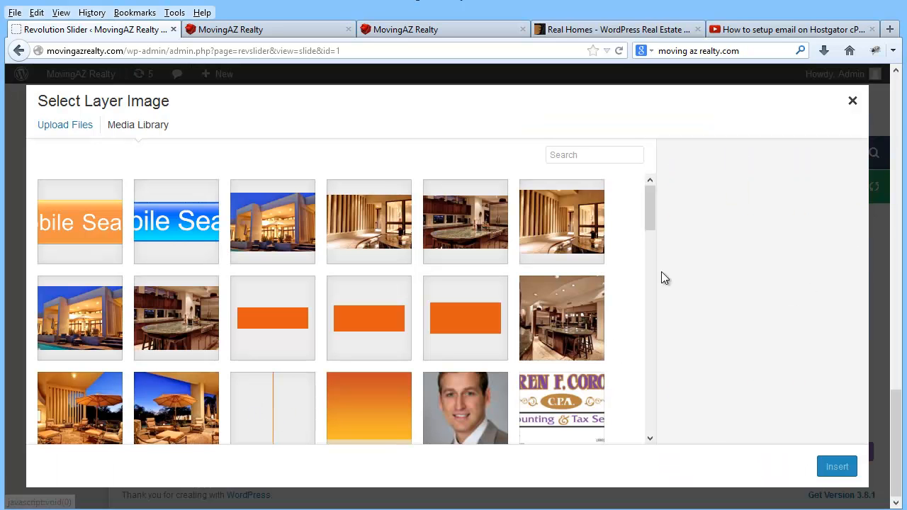
left_click_drag(651, 222, 653, 413)
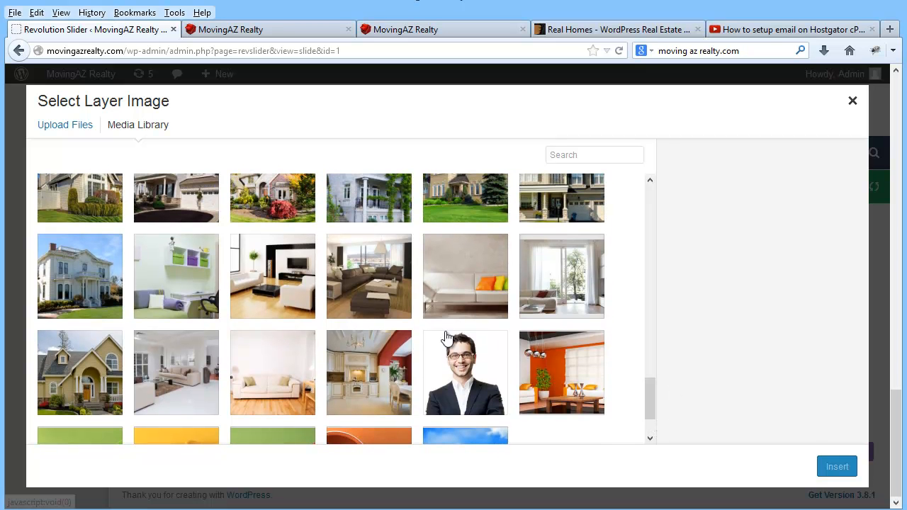
left_click(80, 283)
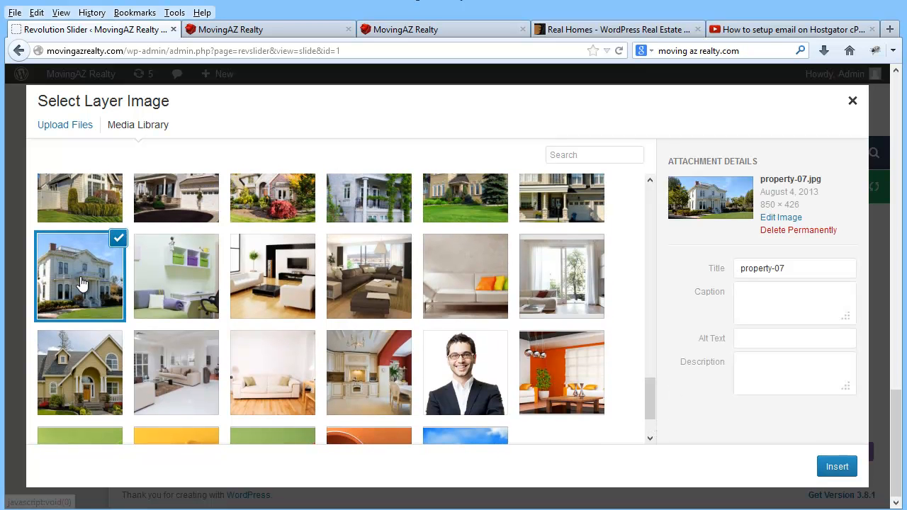
left_click(837, 467)
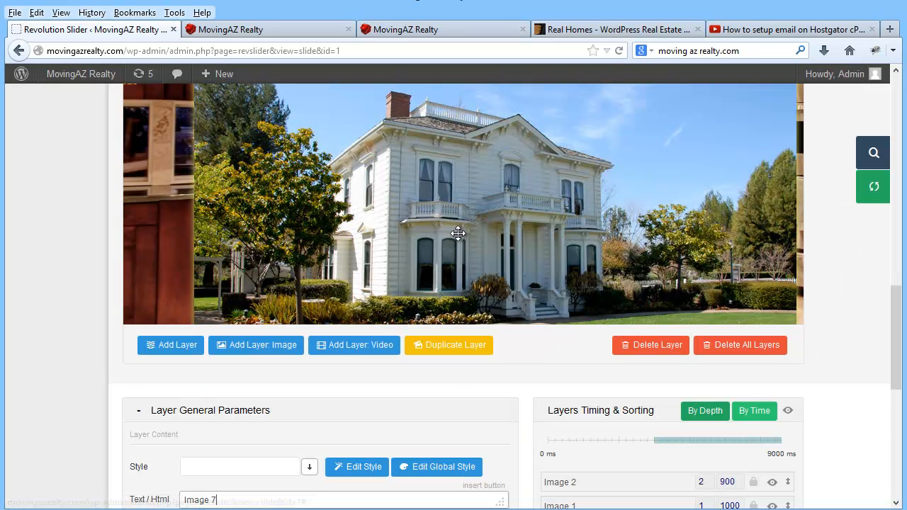
left_click_drag(439, 228, 423, 250)
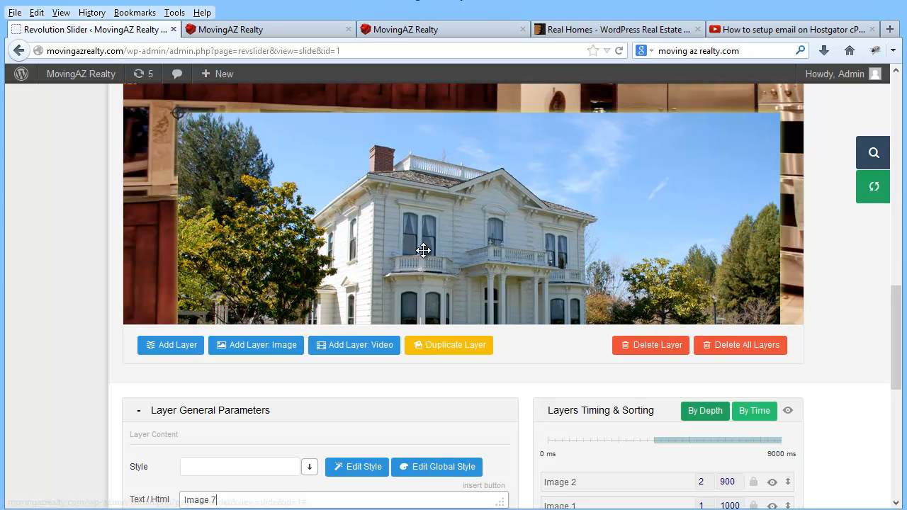
left_click(659, 344)
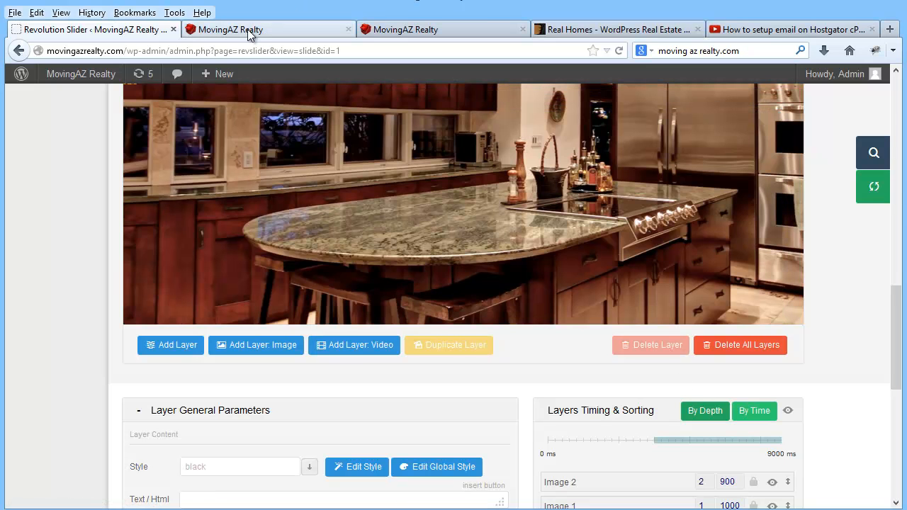
left_click(248, 29)
- Add the Property Search picture prop.png as an image layer and place it over the kitchen island at about X 362, Y 250
left_click(147, 31)
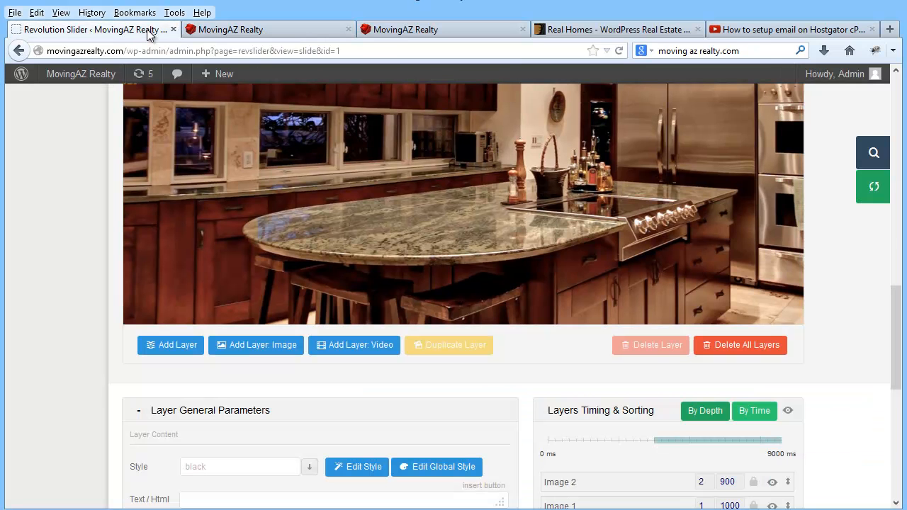
left_click(250, 348)
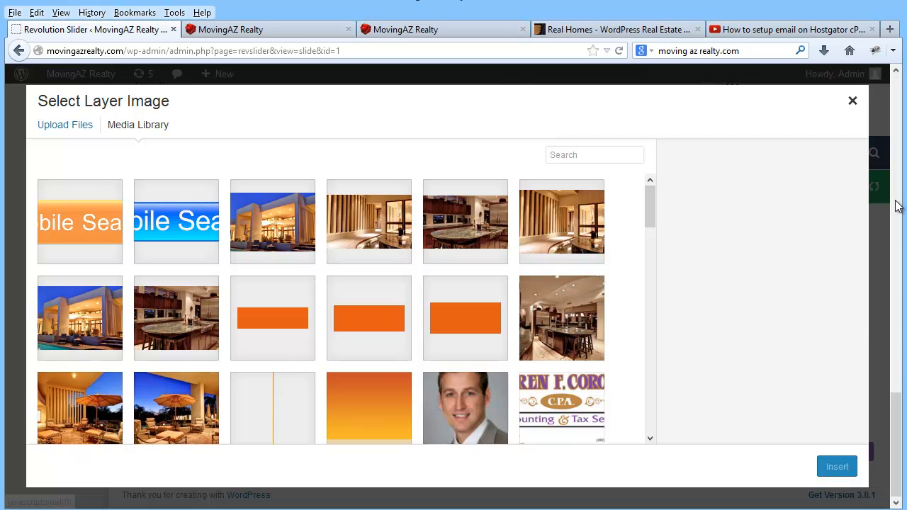
left_click_drag(648, 200, 648, 277)
left_click(168, 312)
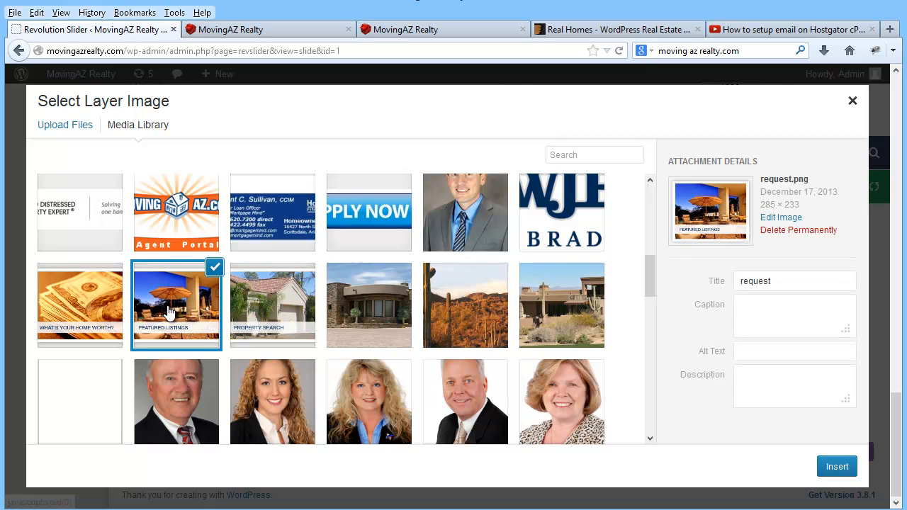
left_click(269, 314)
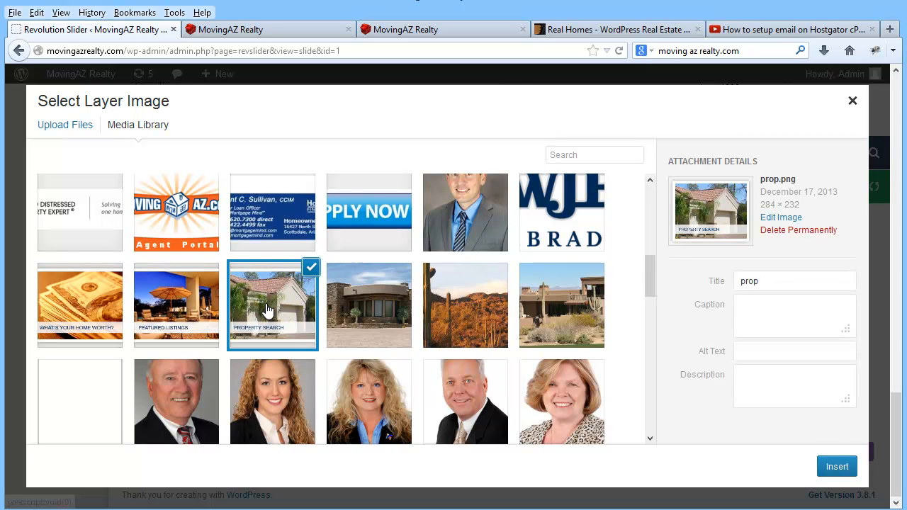
left_click(837, 467)
left_click_drag(324, 138, 511, 246)
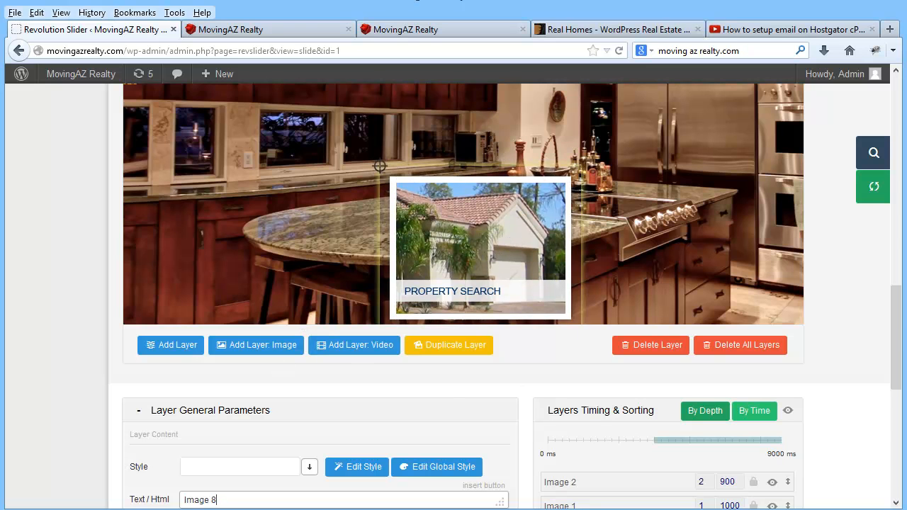
- Add the patio photo mini-slide3.jpg from the media library as another image layer
left_click_drag(895, 337, 896, 384)
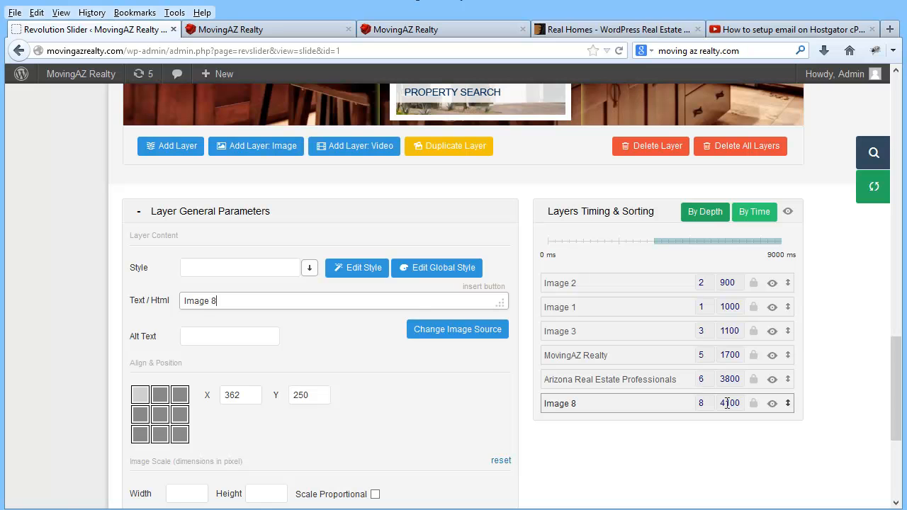
left_click(245, 150)
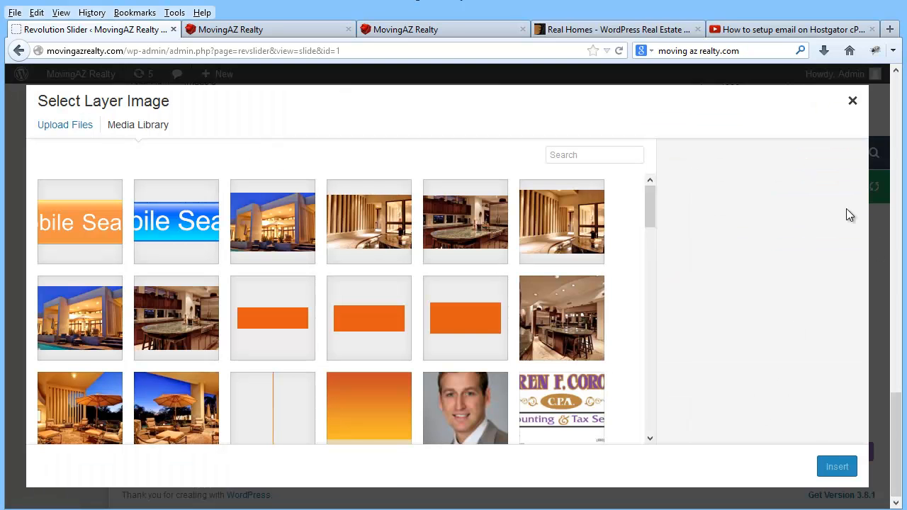
left_click_drag(652, 207, 650, 234)
left_click(178, 244)
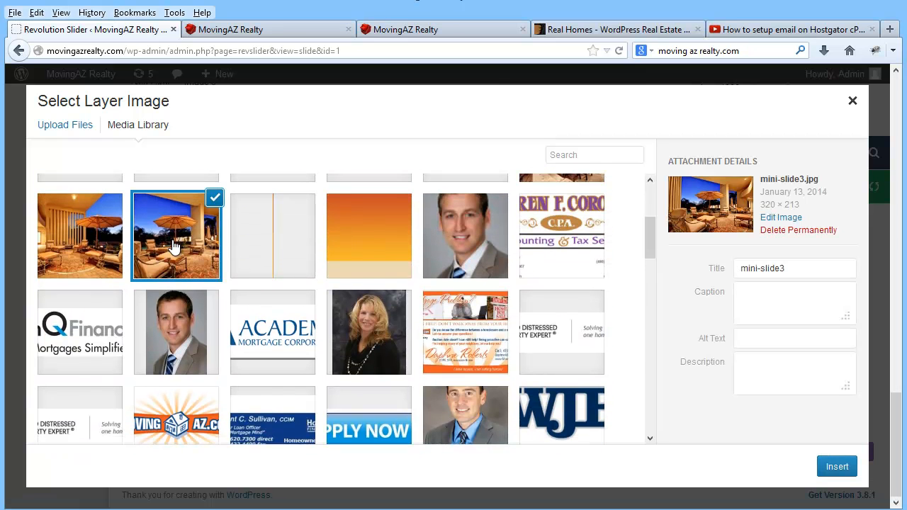
left_click(837, 467)
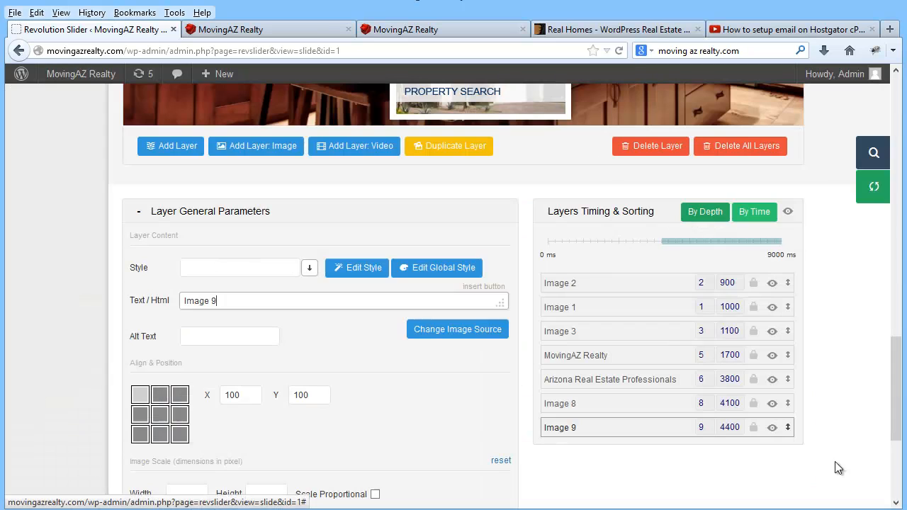
- Move the patio image layer to the slide's lower right, overlapping the right edge of the Property Search picture
left_click_drag(896, 404, 897, 336)
left_click_drag(266, 213, 589, 323)
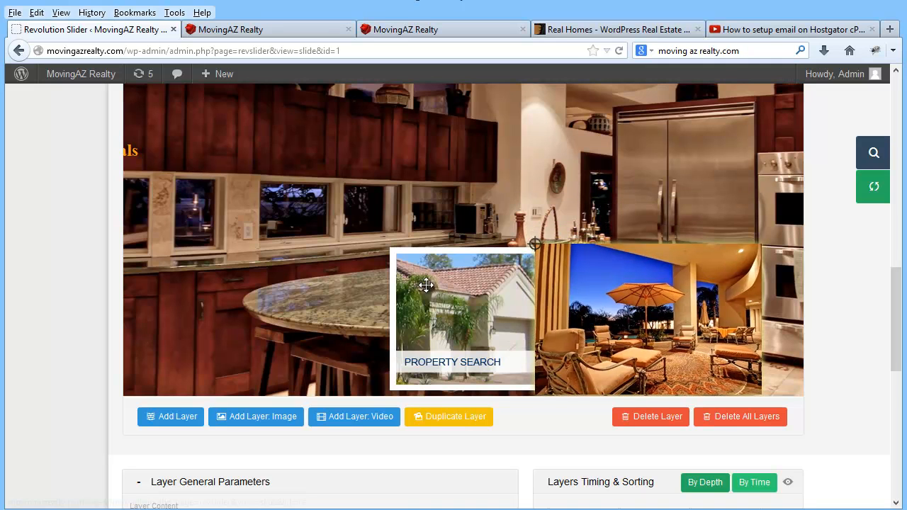
mouse_move(583, 276)
left_mouse_down()
mouse_move(611, 280)
mouse_move(575, 276)
mouse_move(600, 276)
left_mouse_up()
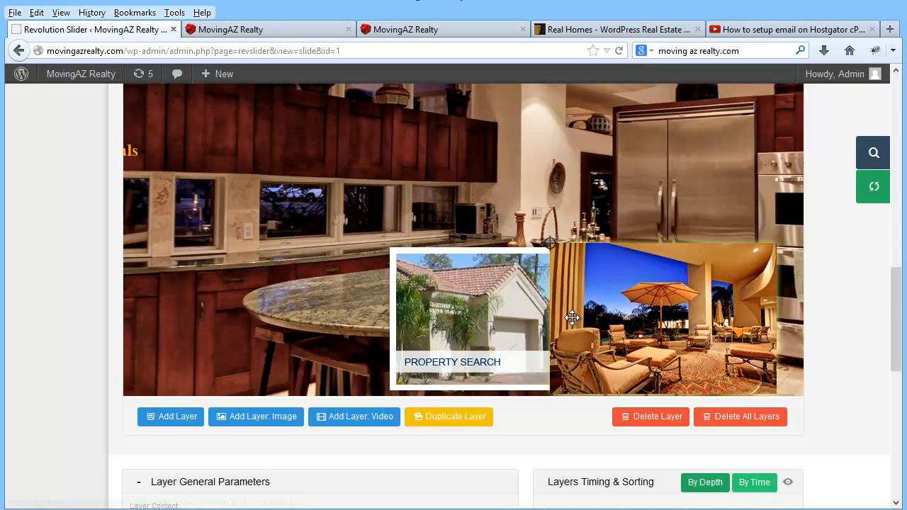
scroll(897, 328, "down", 1)
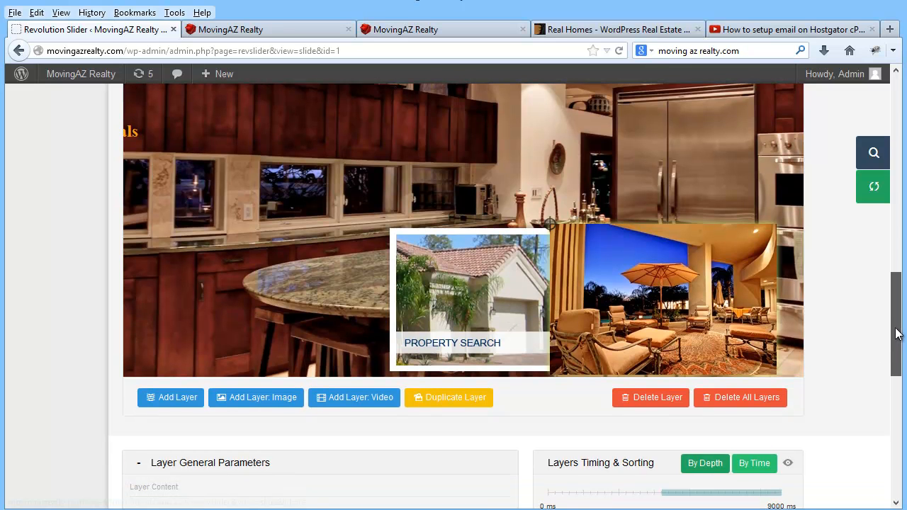
- Add a text layer to the kitchen slide with the caption "Front of House"
left_click_drag(901, 334, 899, 404)
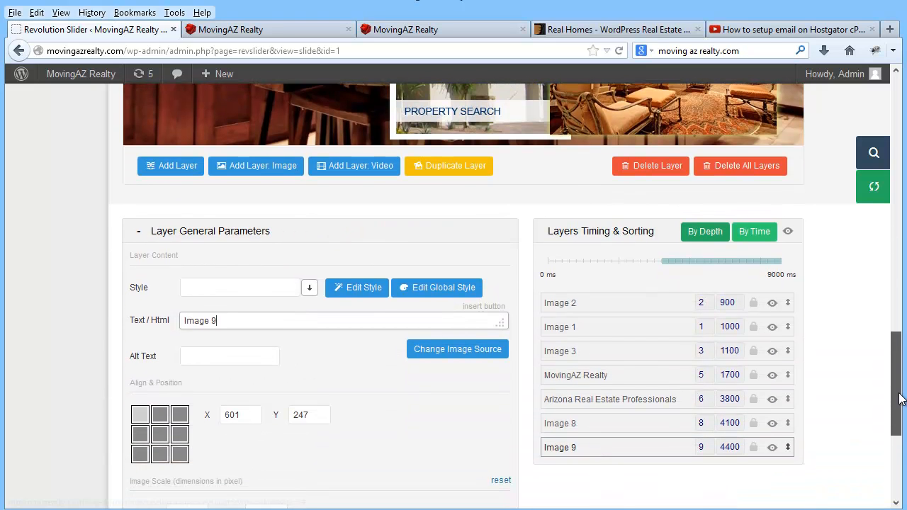
left_click(171, 166)
left_click_drag(265, 321, 179, 319)
type("Fro")
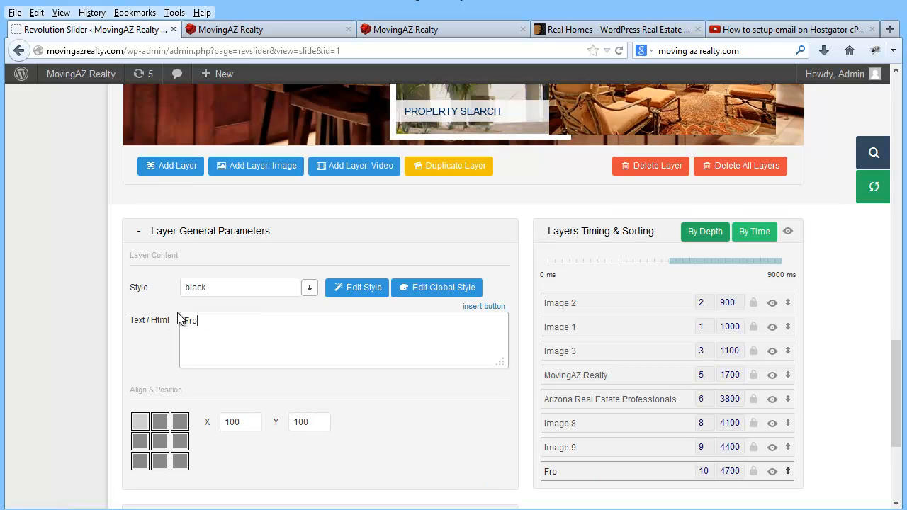
type("nt of House")
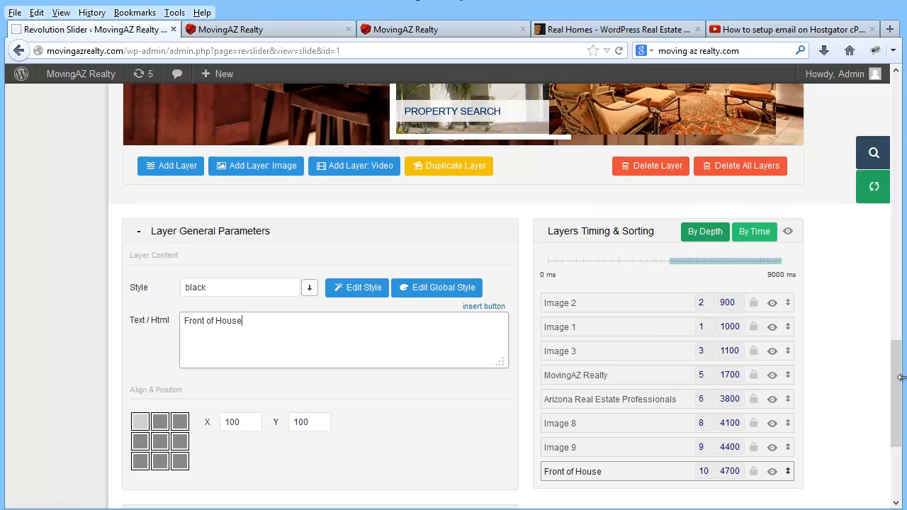
- Move the Front of House caption to about X 384, Y 246 by the Property Search picture and apply the large_bg_black style
left_click_drag(898, 378, 897, 309)
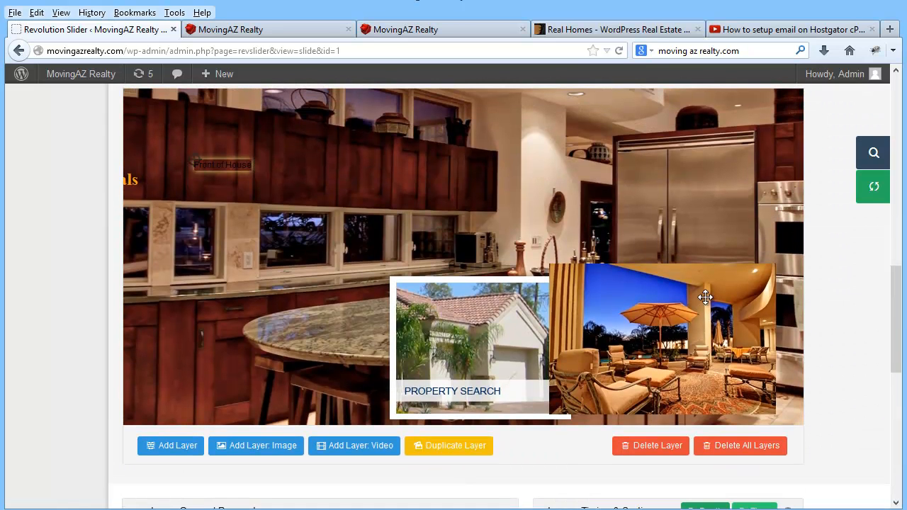
left_click_drag(196, 158, 396, 264)
left_click_drag(899, 307, 899, 377)
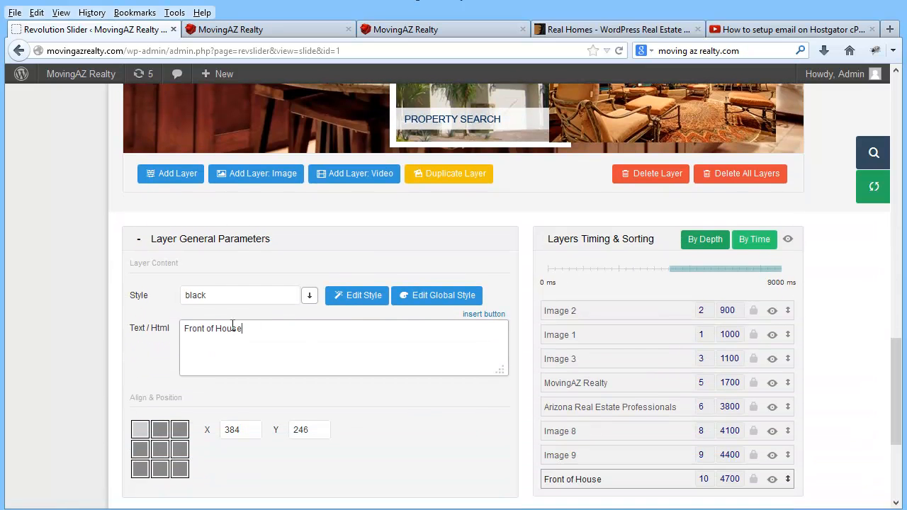
left_click(309, 295)
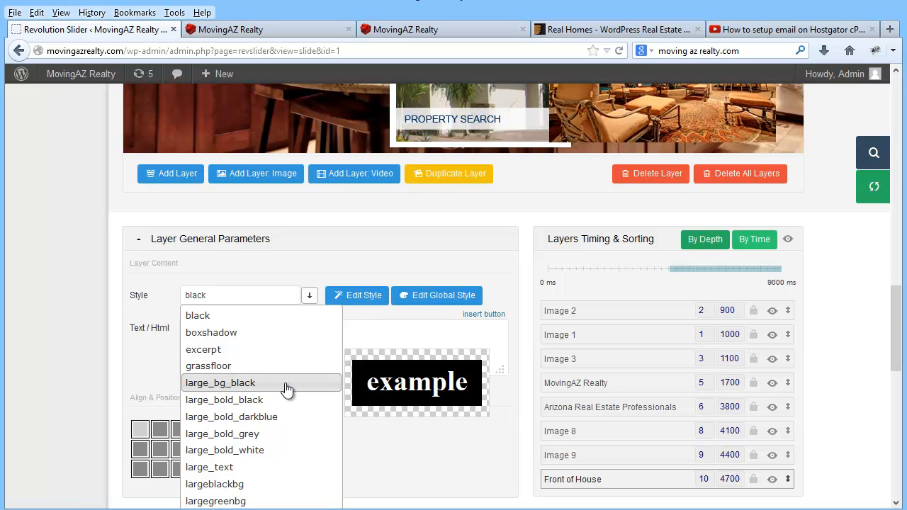
left_click(285, 383)
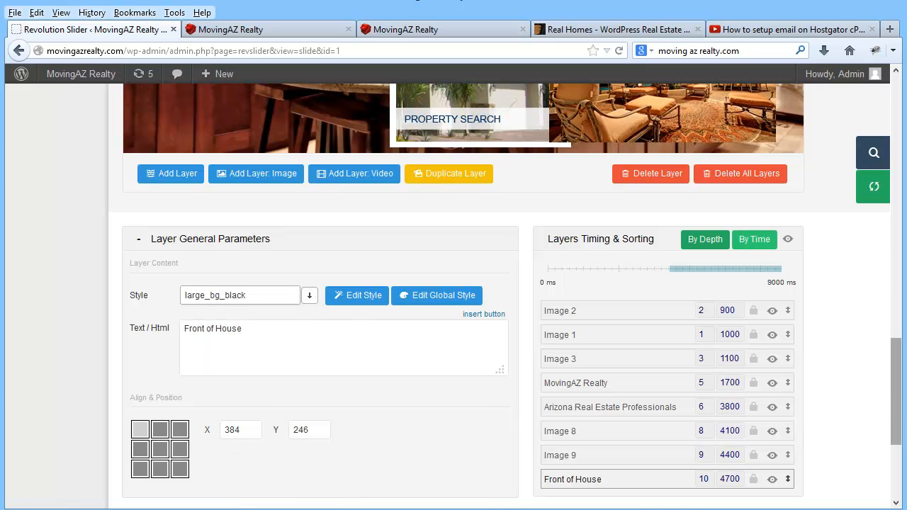
- Reposition the Front of House caption just above the Property Search picture, at about X 338, Y 199
left_click_drag(897, 405, 900, 349)
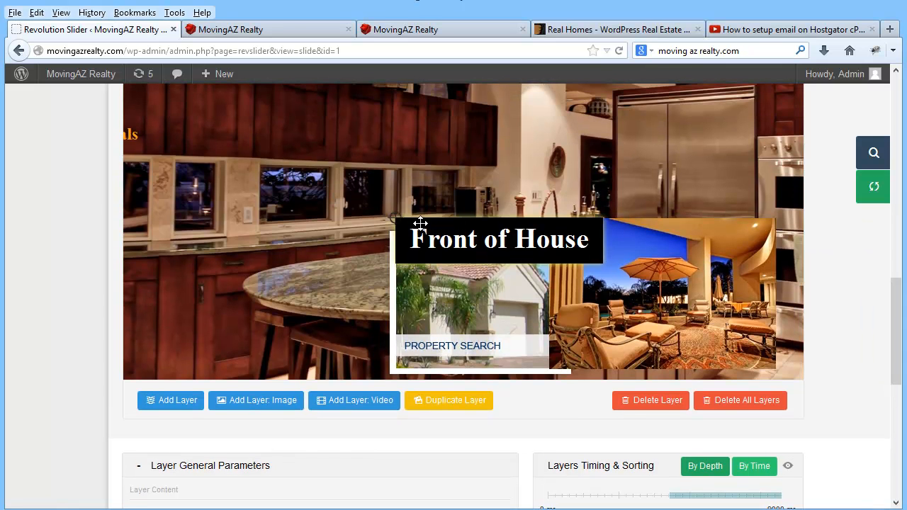
left_click_drag(392, 213, 366, 178)
left_click_drag(435, 208, 427, 208)
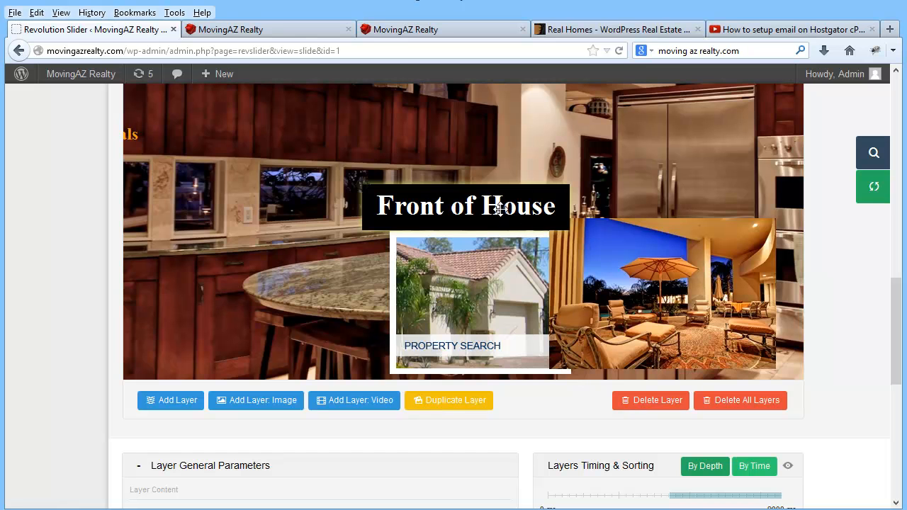
- Save the slide with the Front of House caption and reload the MovingAZ Realty homepage to preview it
left_click(269, 30)
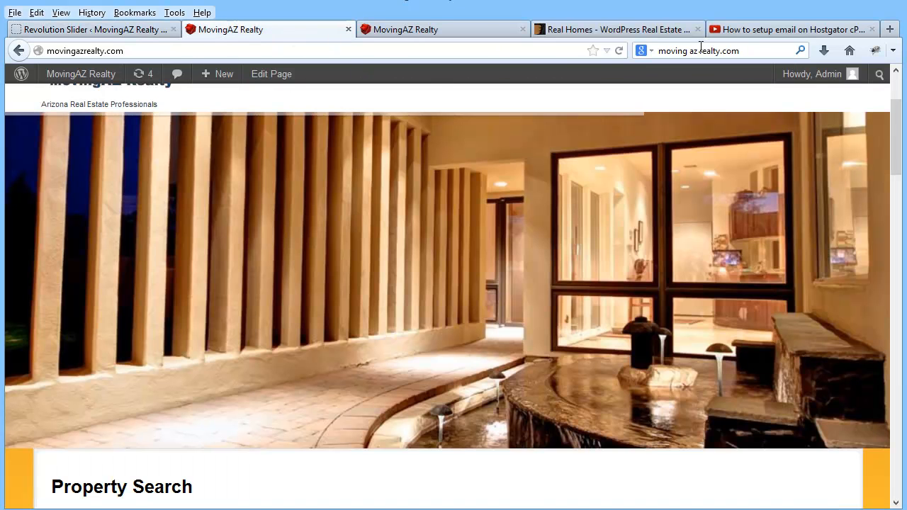
left_click(99, 32)
left_click_drag(895, 310, 891, 454)
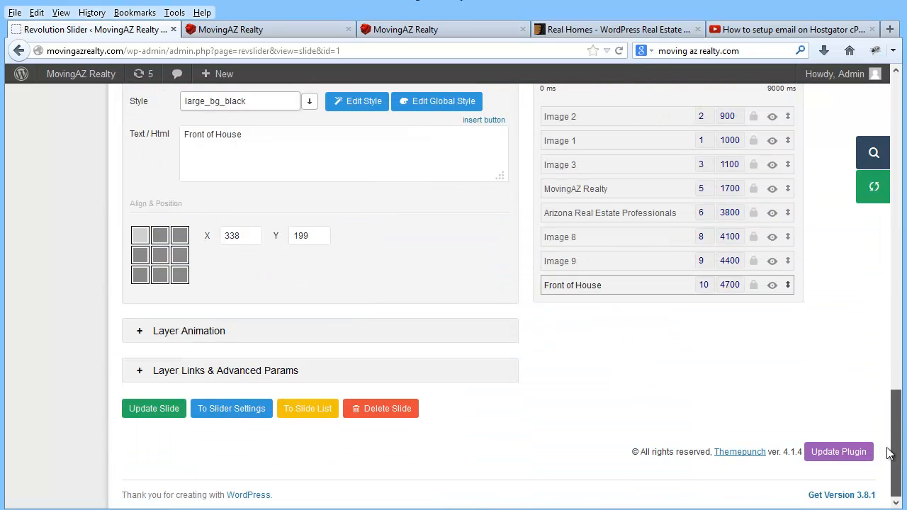
left_click(151, 409)
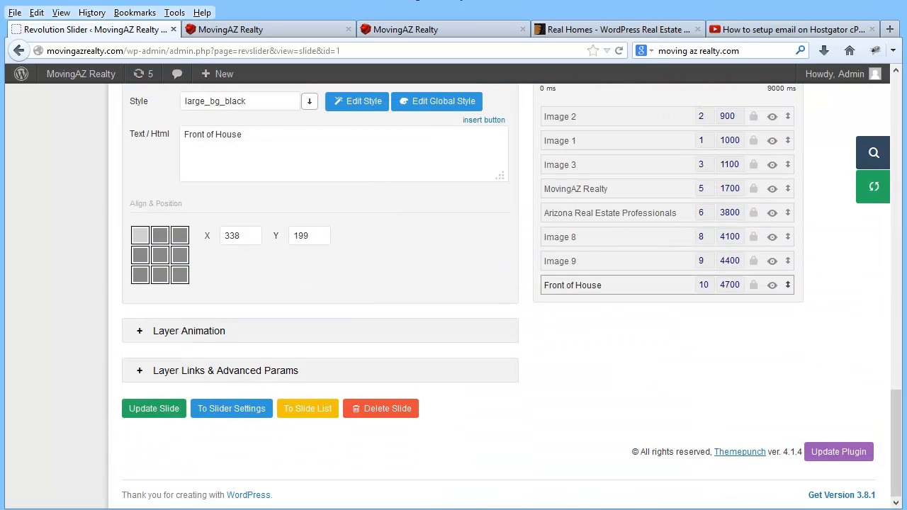
left_click(307, 27)
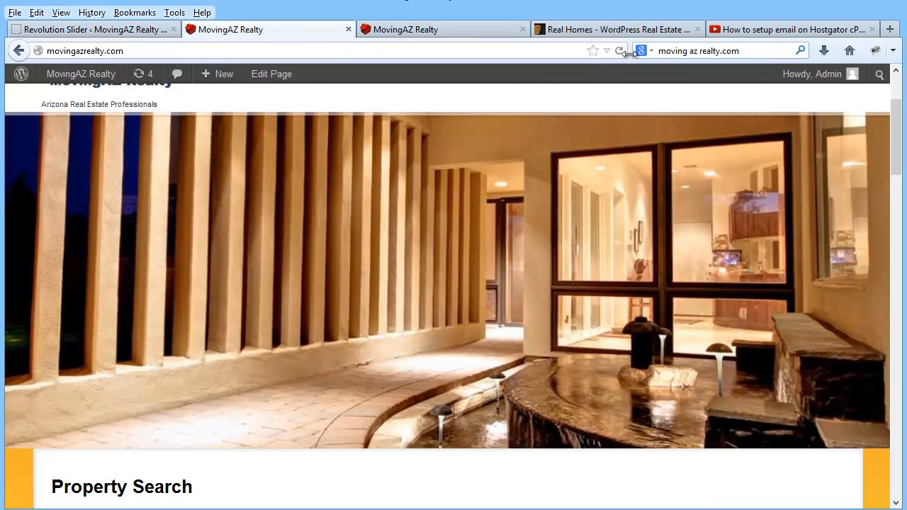
left_click(619, 49)
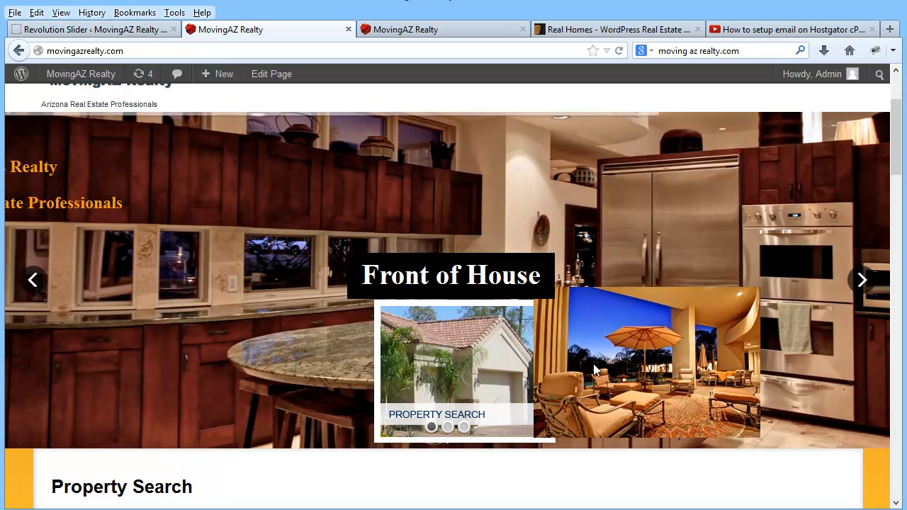
- Set the start time of the Front of House layer to 4300 ms and of the patio layer Image 9 to 6400 ms
left_click(132, 30)
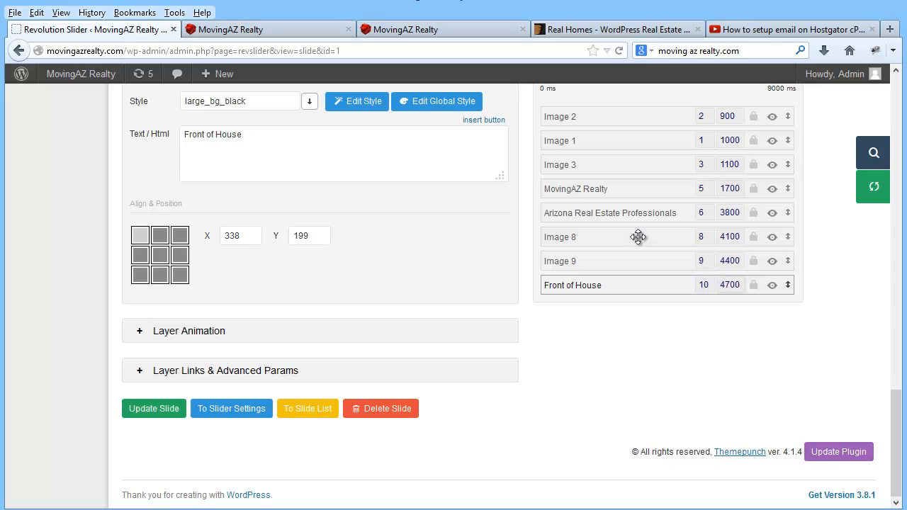
left_click(733, 282)
key("Delete")
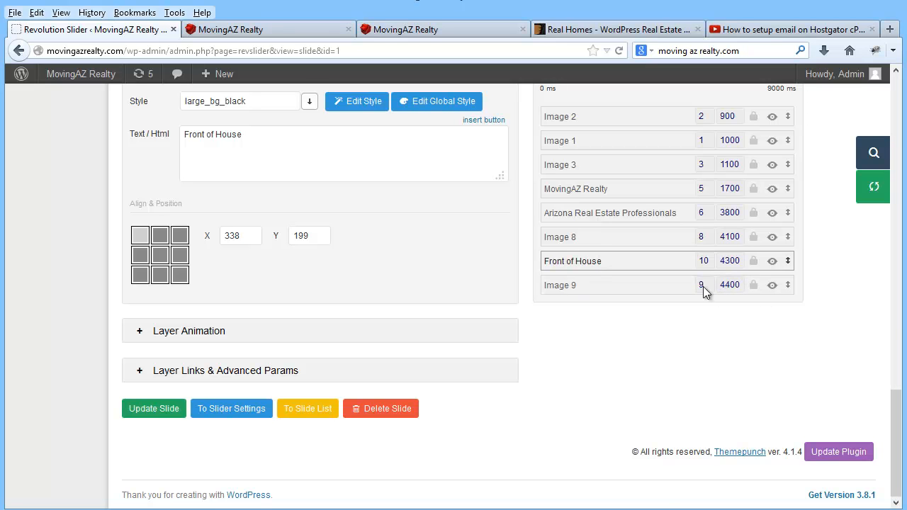
left_click(727, 285)
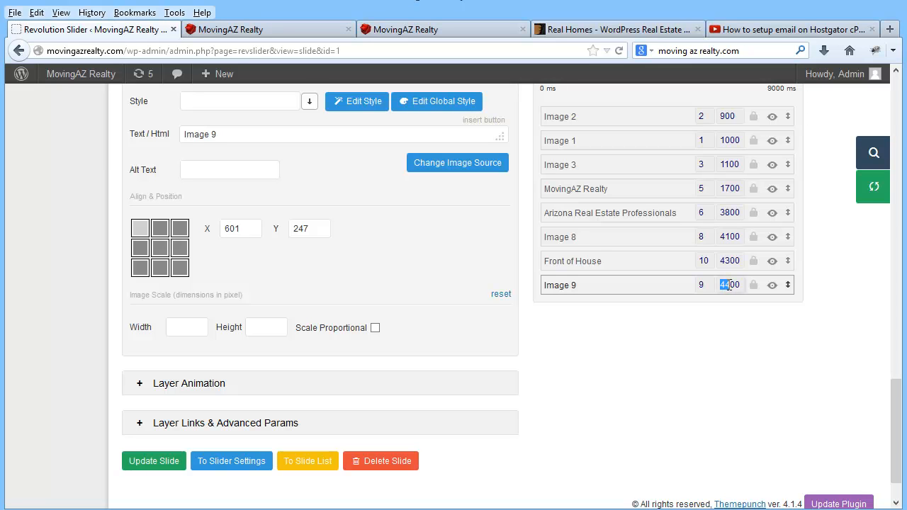
type("6")
left_click_drag(898, 392, 898, 414)
- Save the slide with the new layer timing and reload the live homepage to watch the animation
left_click(154, 409)
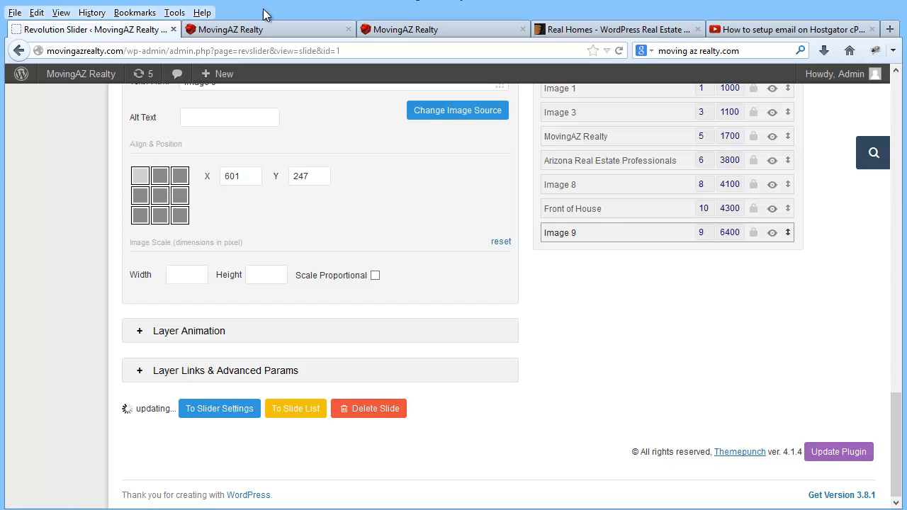
left_click(267, 31)
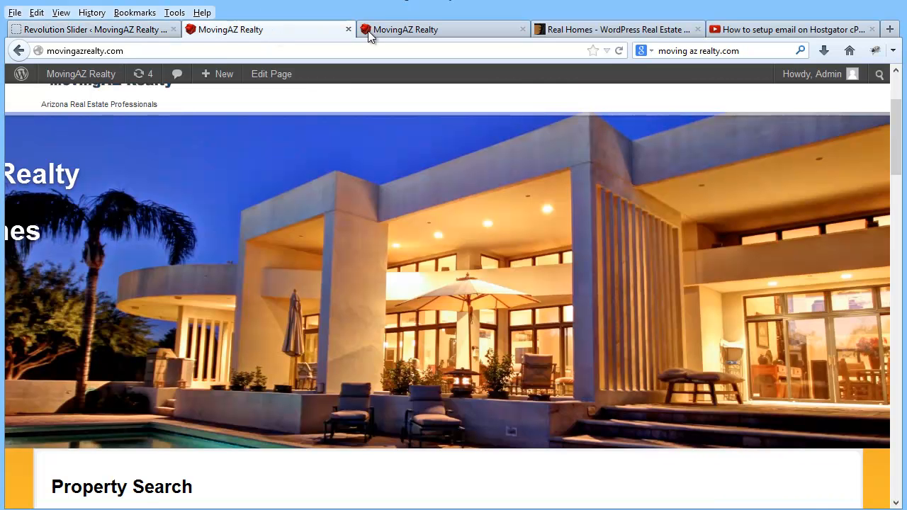
left_click(620, 49)
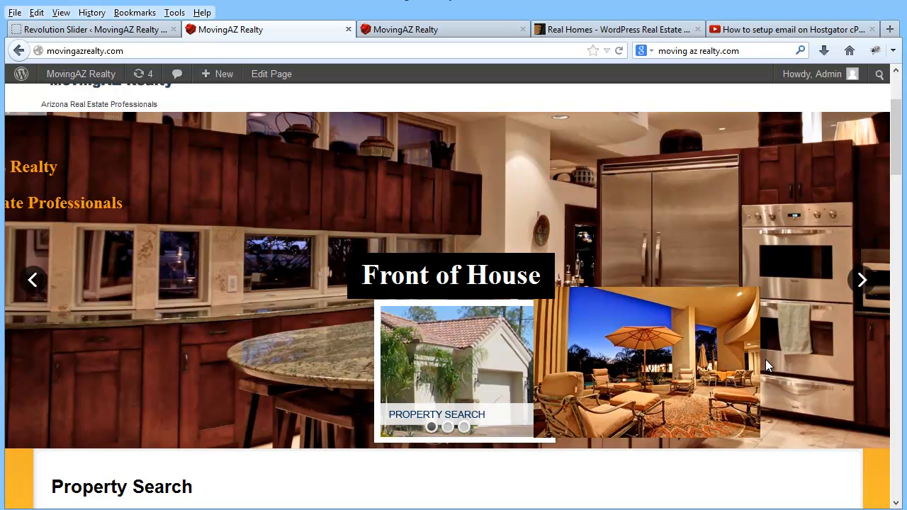
- Move Image 9 ahead of Front of House in the layer timing order, then compare with the homepage slide
left_click(97, 29)
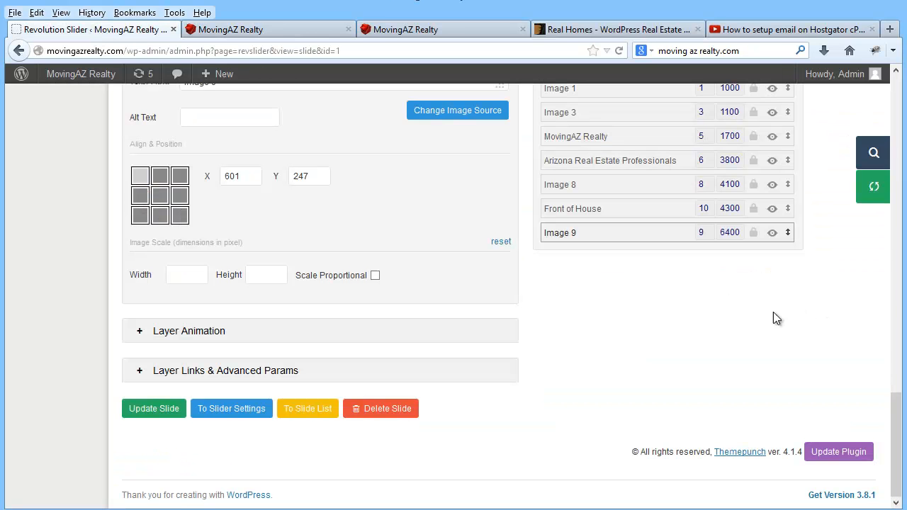
scroll(774, 325, "up", 3)
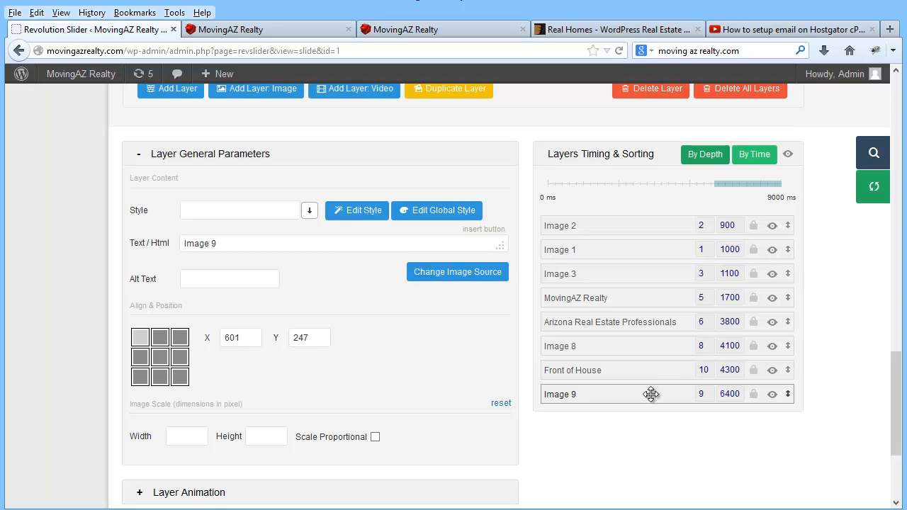
mouse_move(652, 390)
left_mouse_down()
mouse_move(649, 344)
mouse_move(644, 387)
left_mouse_up()
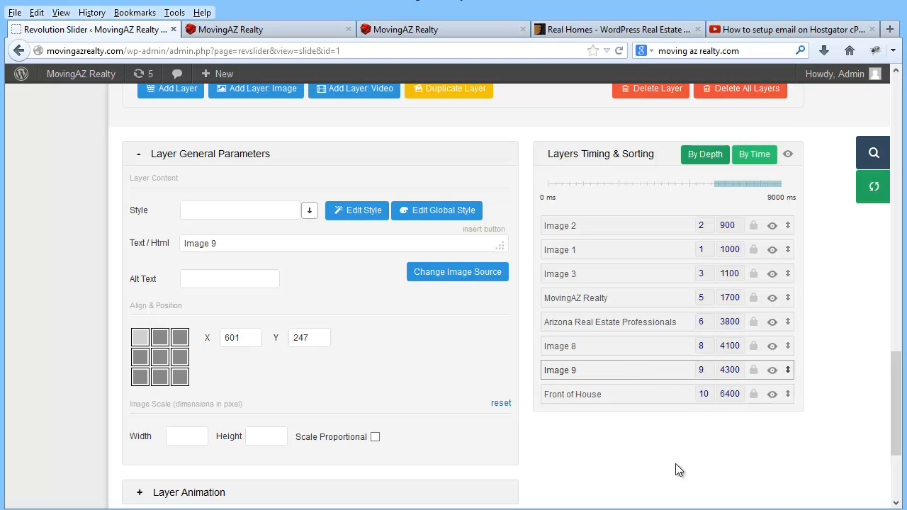
left_click(281, 28)
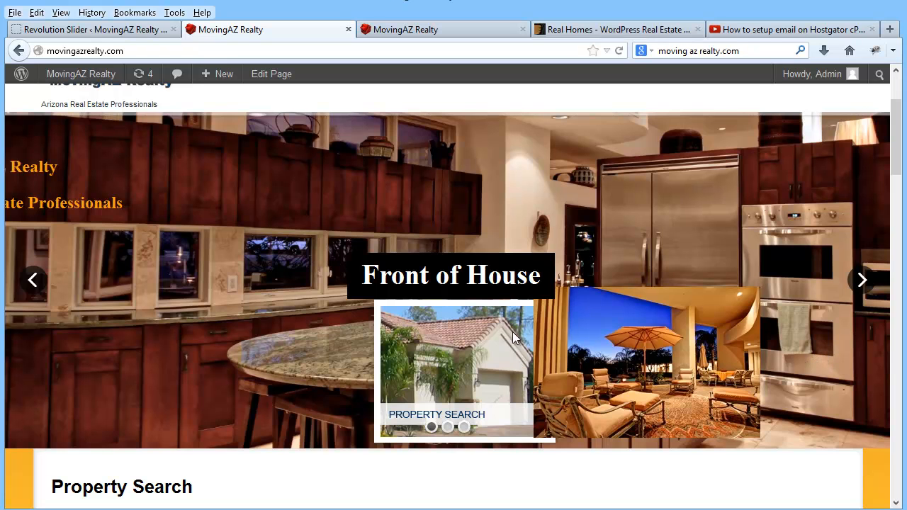
left_click(102, 29)
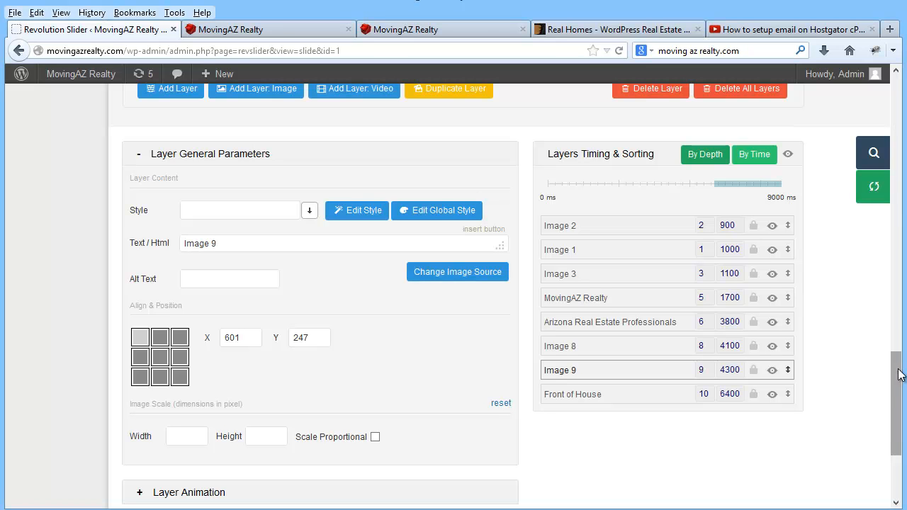
- Add another text layer to the slide with the caption "Back Patio"
left_click_drag(899, 375, 872, 317)
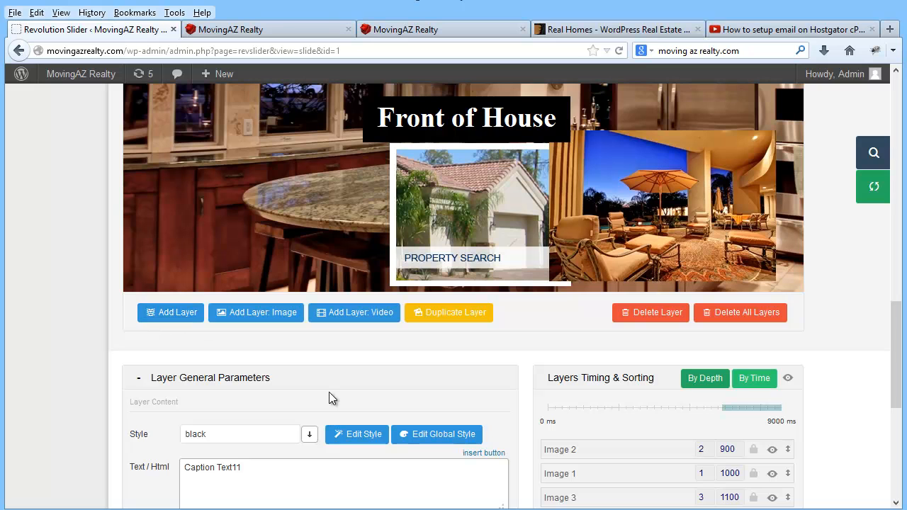
triple_click(263, 463)
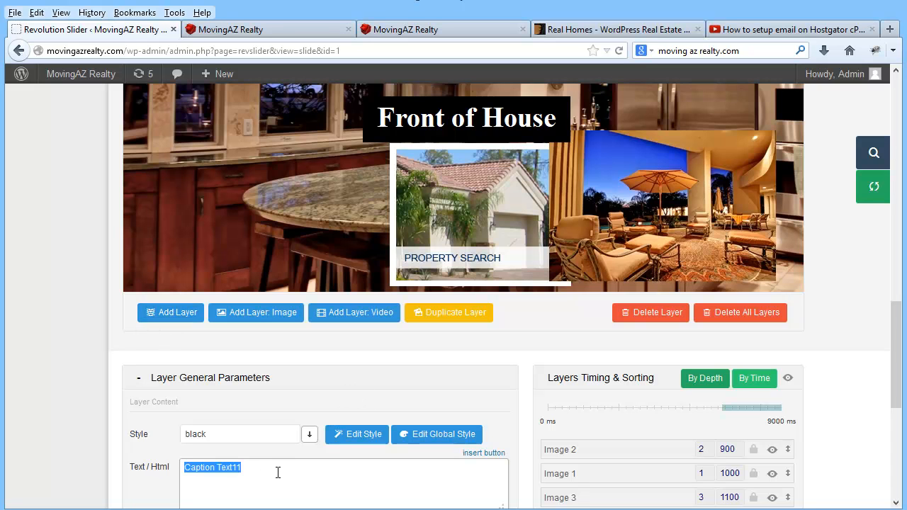
type("Back Patio")
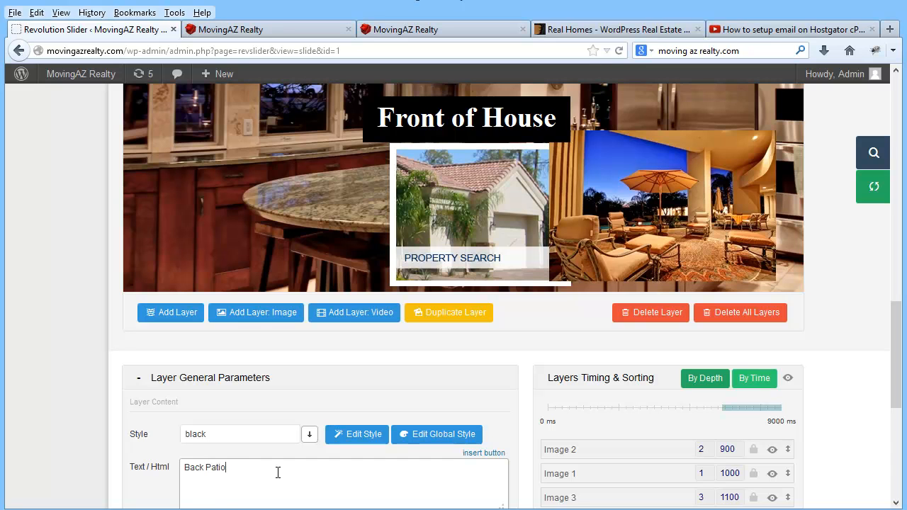
- Apply the medium_bold_red style to the Back Patio caption and save the slide
left_click(309, 434)
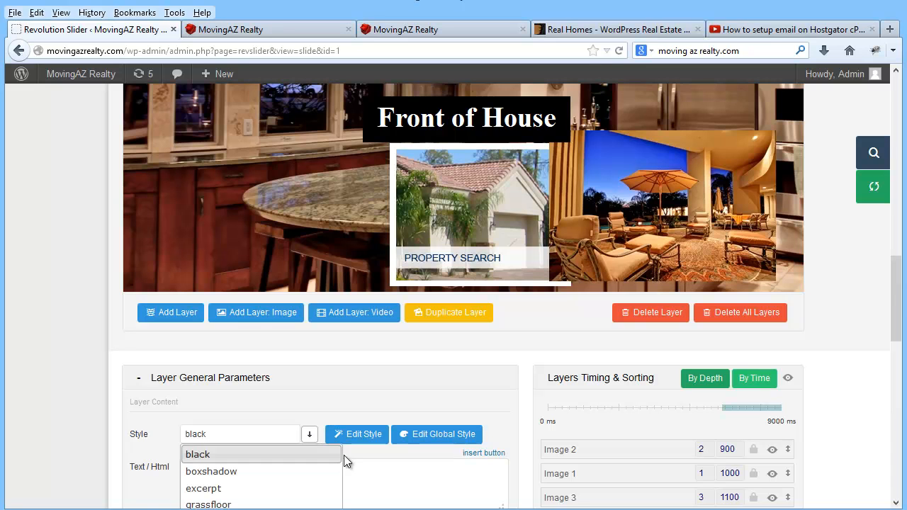
left_click_drag(896, 313, 901, 376)
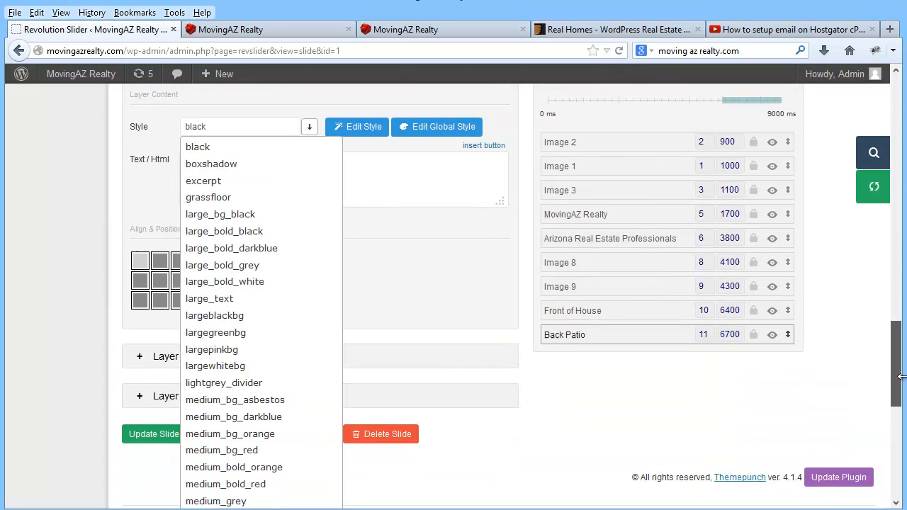
left_click(271, 486)
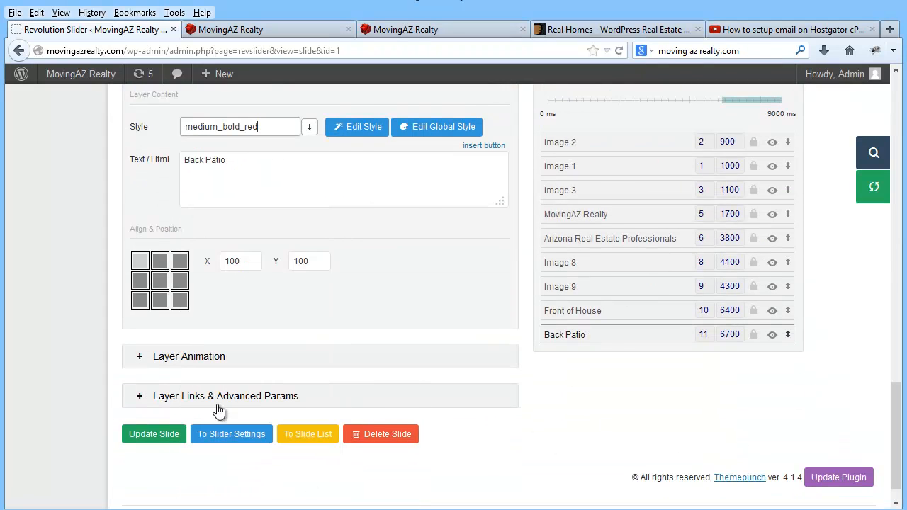
left_click(155, 435)
- Move the Back Patio caption to the patio picture's top edge, at about X 752, Y 231
left_click_drag(899, 397, 877, 263)
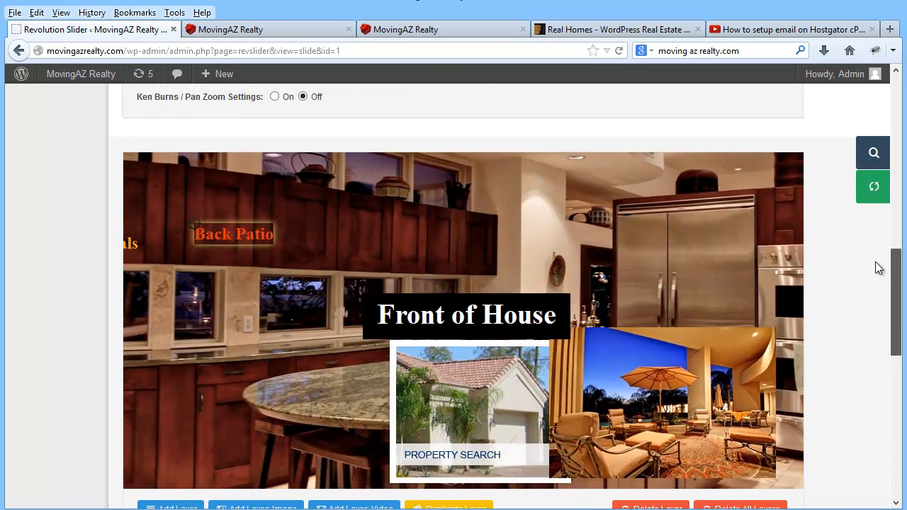
left_click_drag(192, 223, 656, 314)
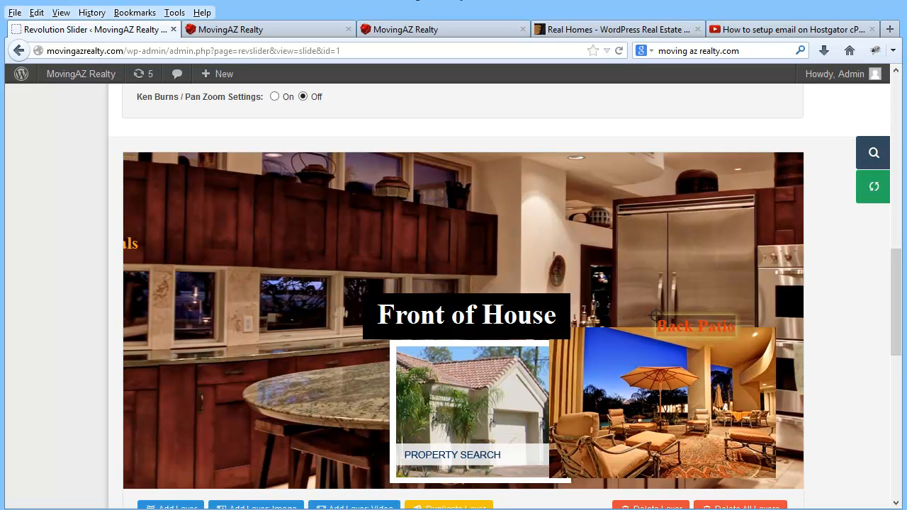
left_click_drag(899, 300, 904, 406)
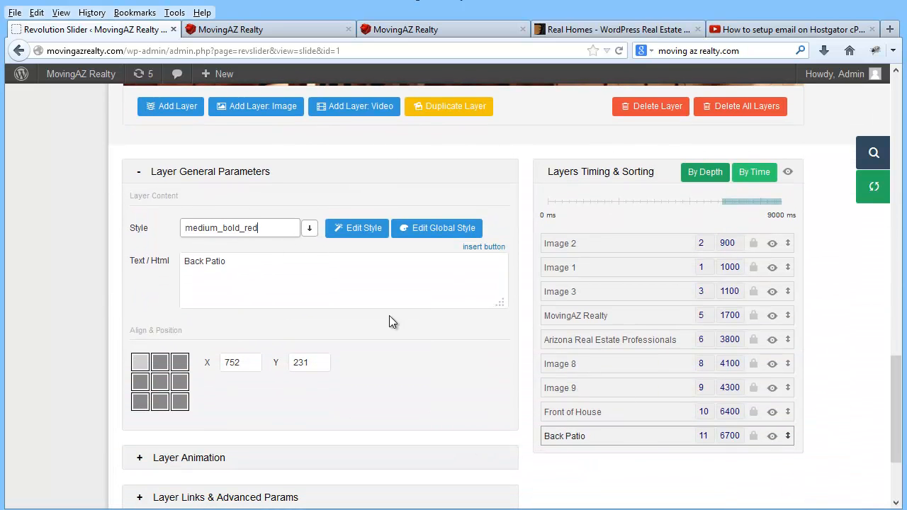
left_click_drag(897, 425, 870, 454)
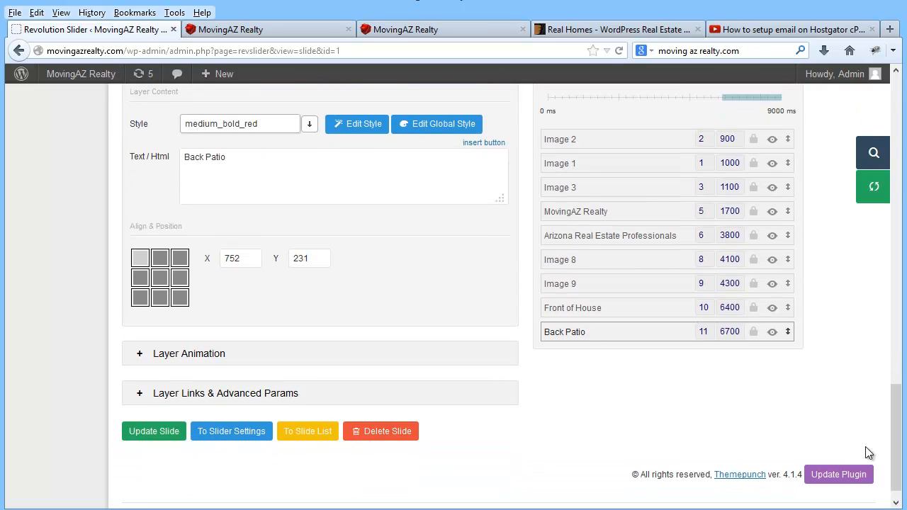
- Save the slide with the repositioned Back Patio caption and reload the homepage to check the slider
left_click(172, 433)
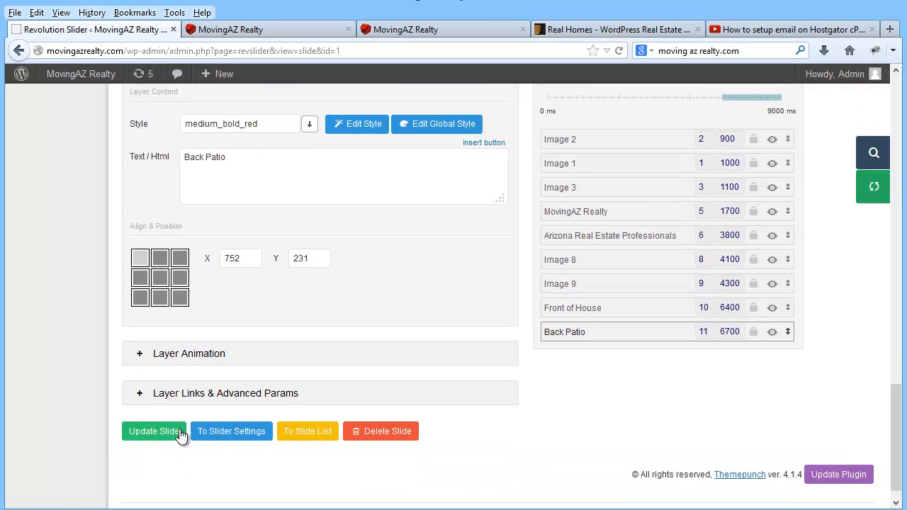
left_click(269, 29)
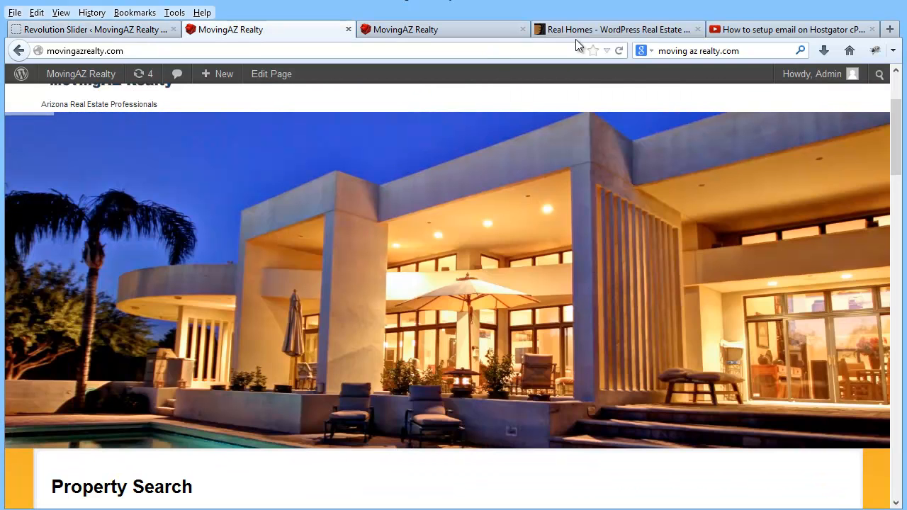
left_click(620, 50)
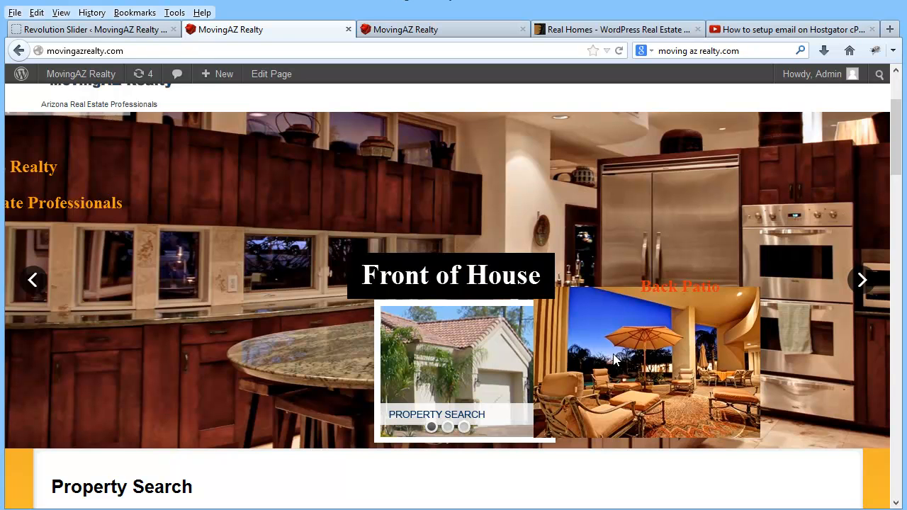
- Move Front of House ahead of Image 9 in the layer timing order, save the slide and reload the homepage to check
left_click(121, 30)
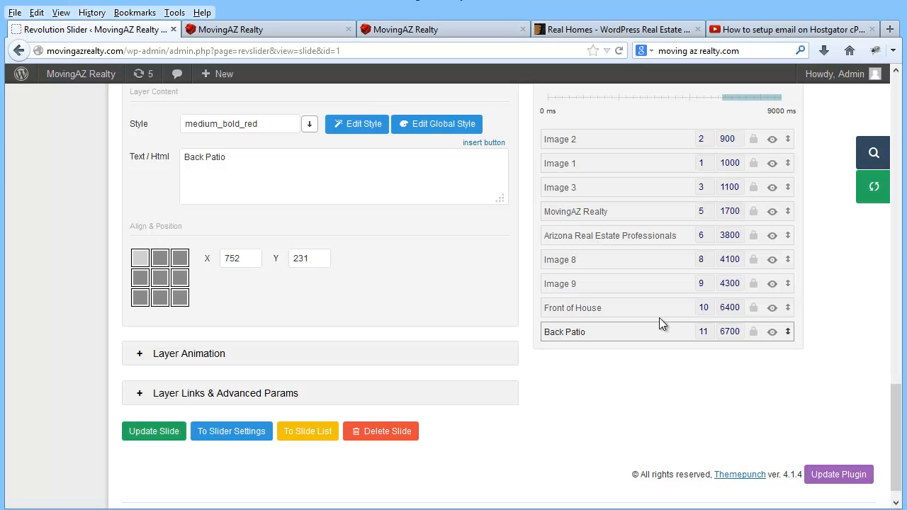
left_click_drag(660, 314, 659, 280)
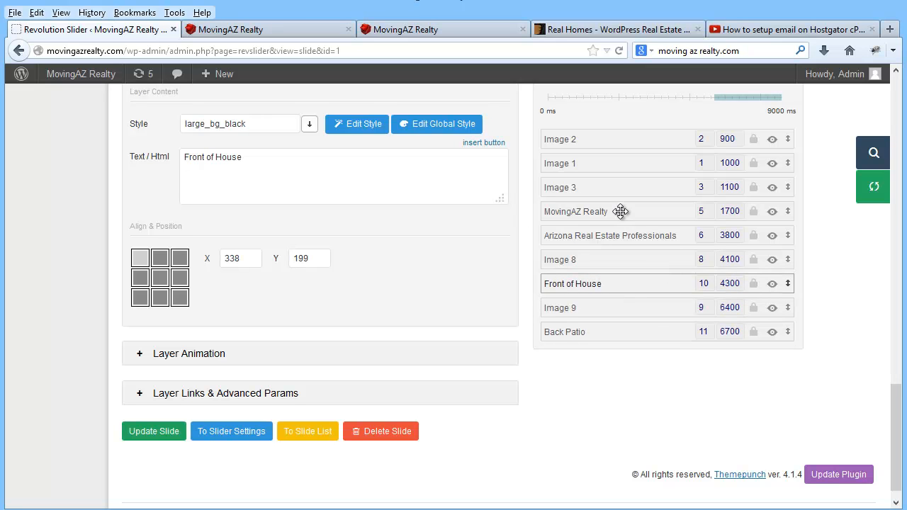
left_click(152, 432)
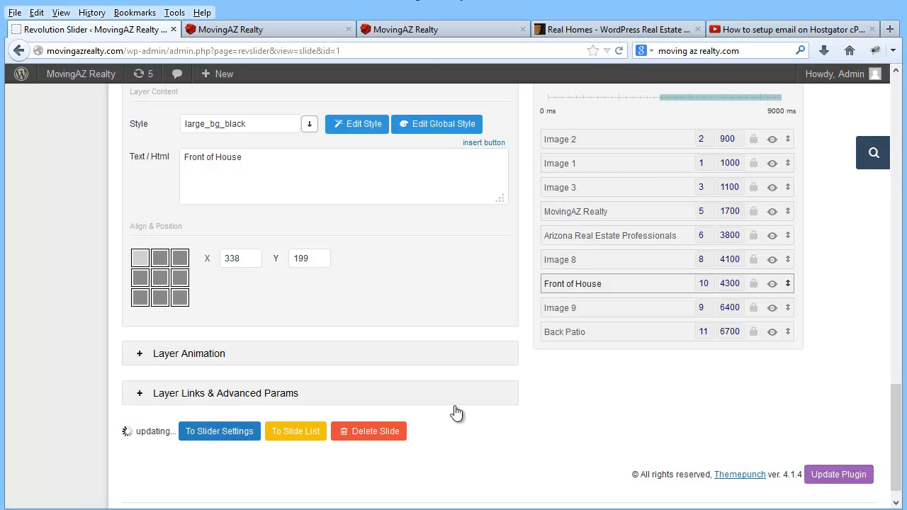
left_click(263, 28)
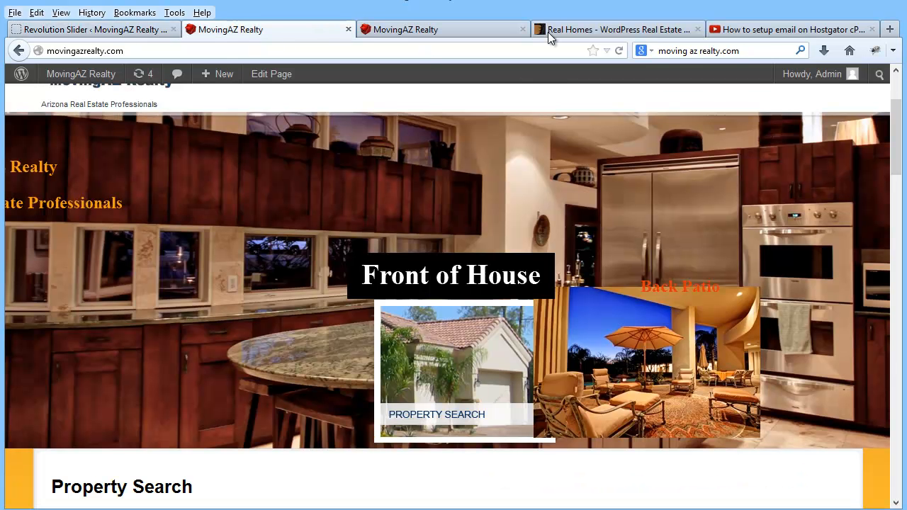
left_click(619, 51)
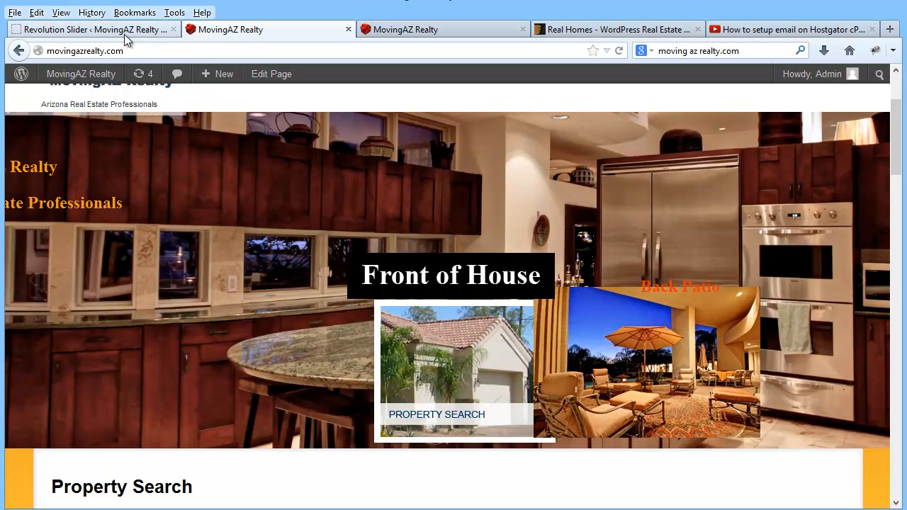
- Open the text of the slide's Arizona Real Estate Professionals layer for editing
left_click(97, 28)
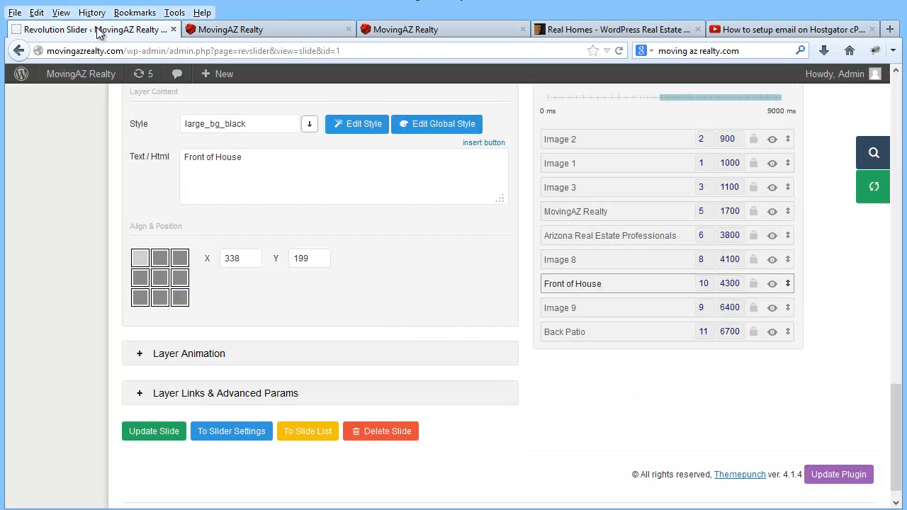
scroll(447, 259, "up", 4)
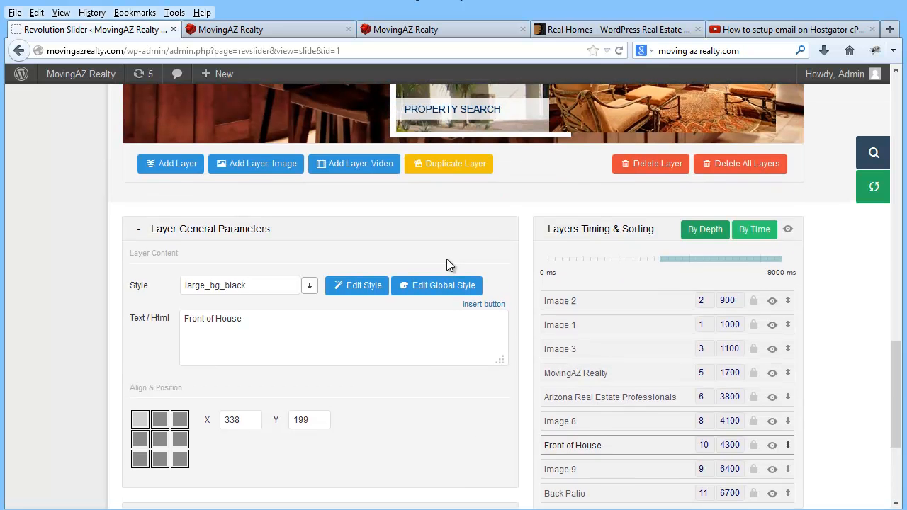
left_click(602, 423)
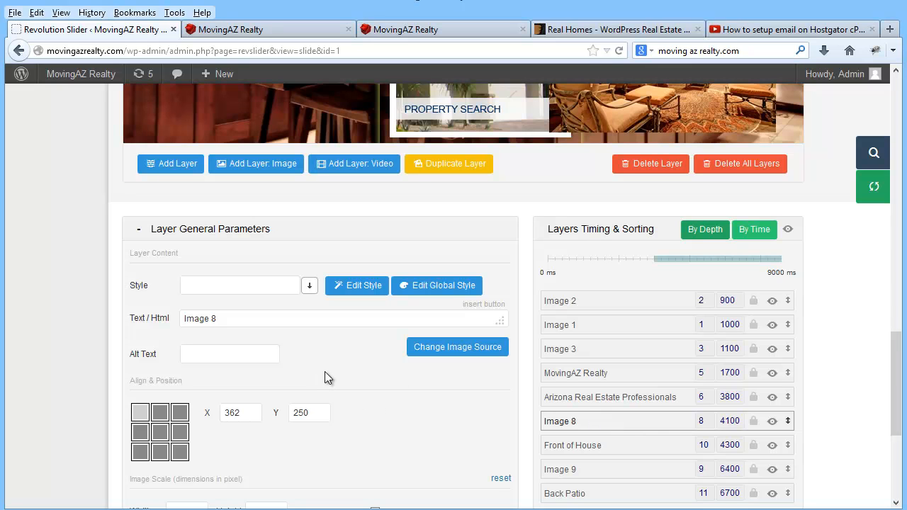
left_click(580, 397)
left_click(254, 326)
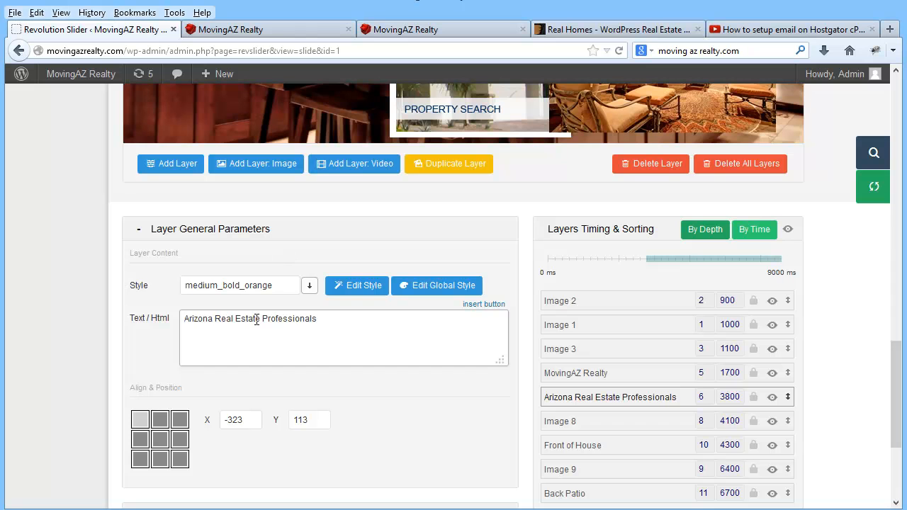
- Open the WordPress admin area in the second MovingAZ Realty browser tab
left_click(296, 30)
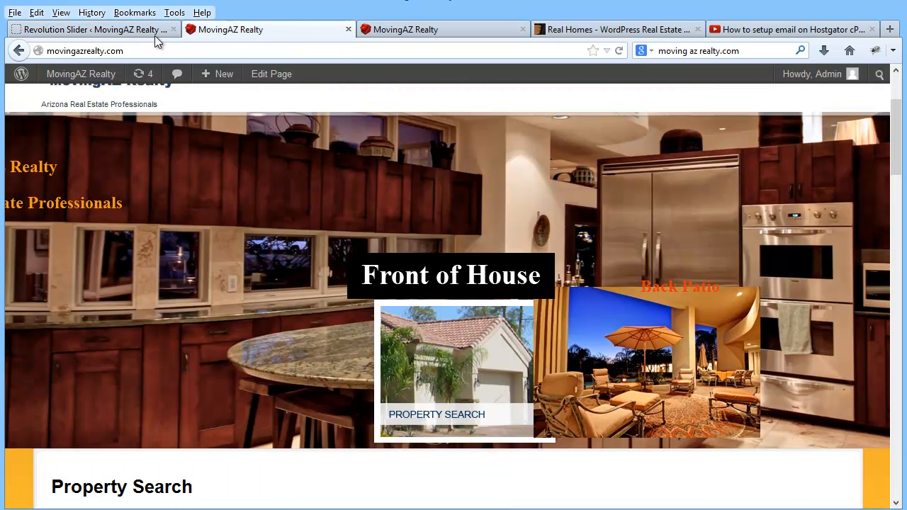
mouse_move(21, 77)
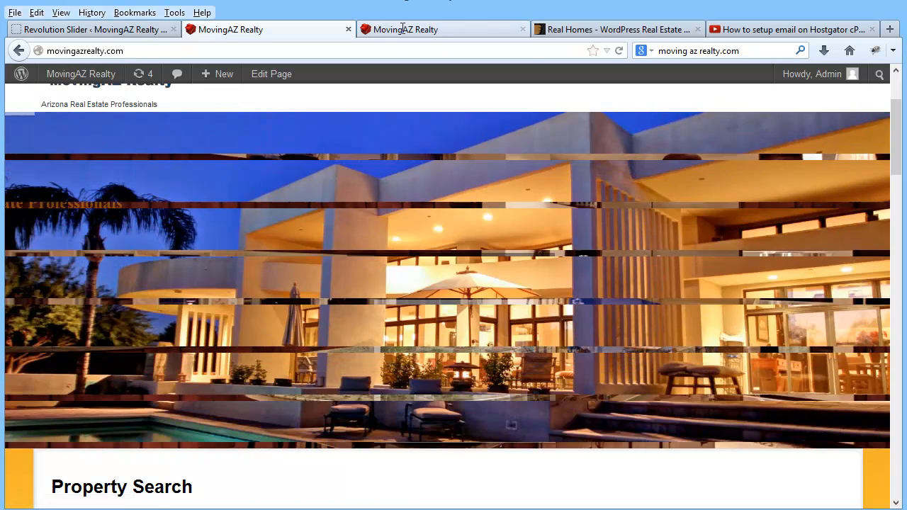
left_click(482, 32)
left_click(21, 76)
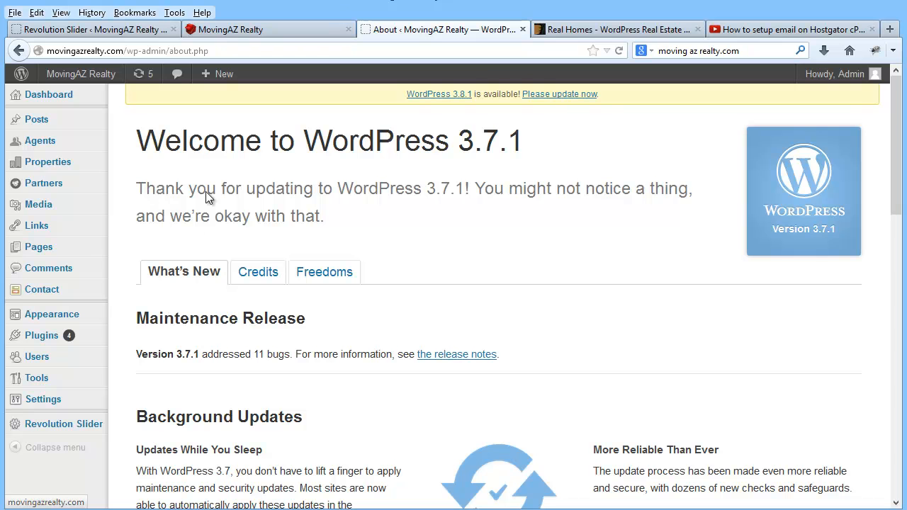
mouse_move(91, 216)
- On the live site, open the Home Buying Info page listed under Buyers and view its Buyers Advisory and request form links
left_click(287, 29)
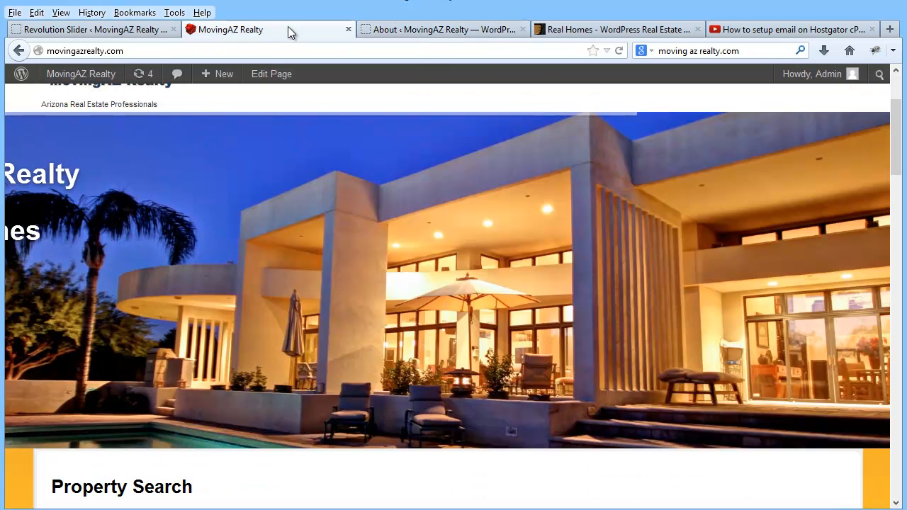
scroll(899, 142, "up", 3)
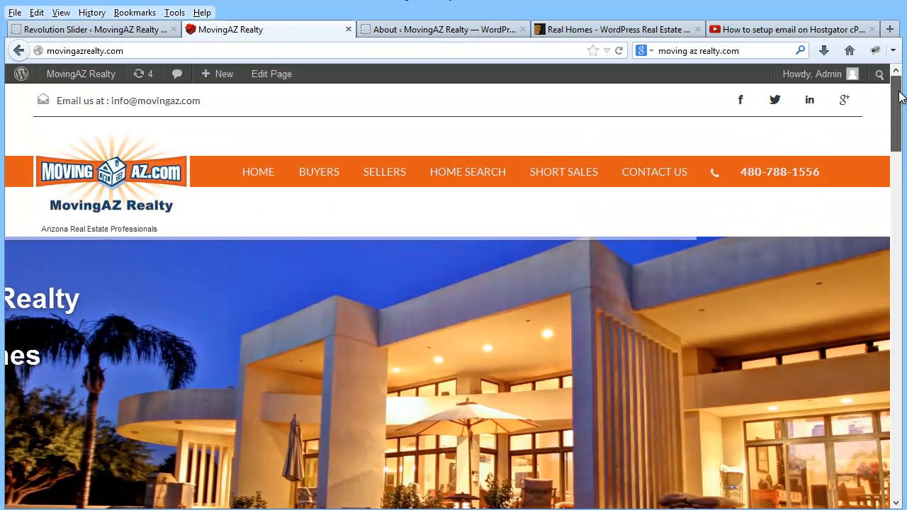
mouse_move(399, 179)
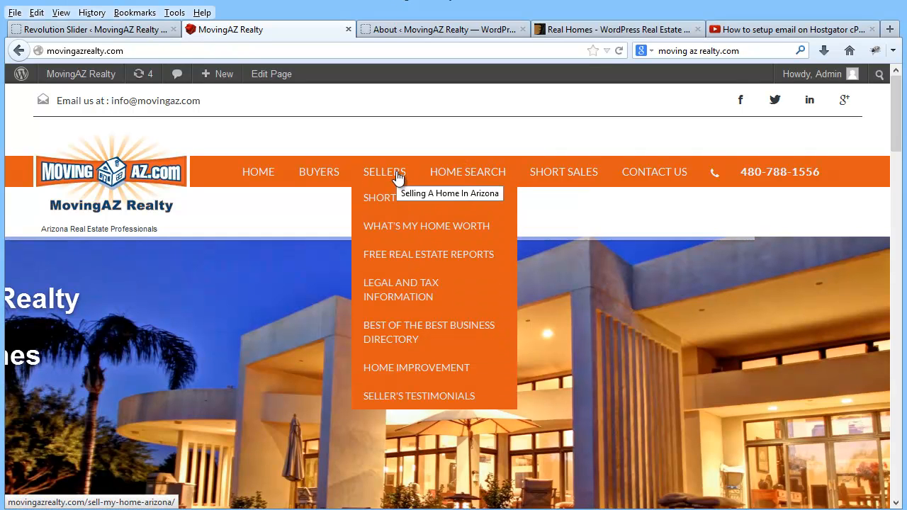
mouse_move(310, 177)
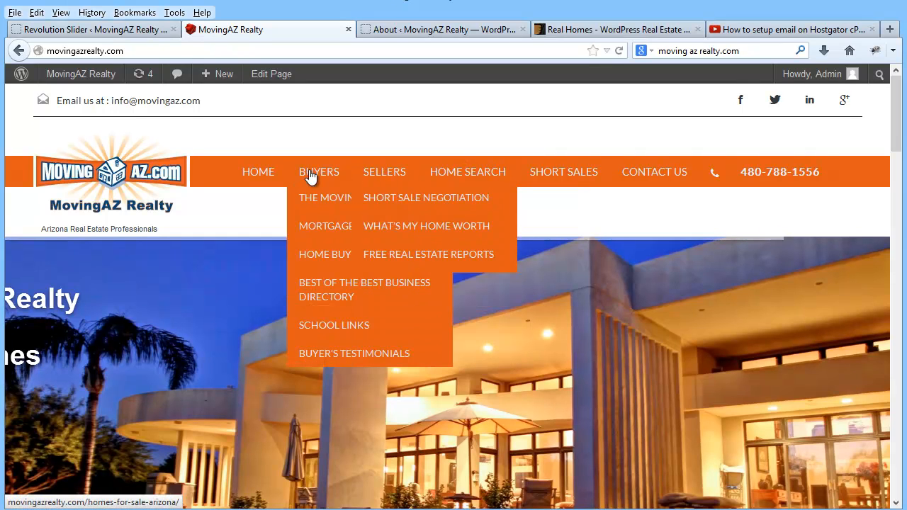
left_click(333, 256)
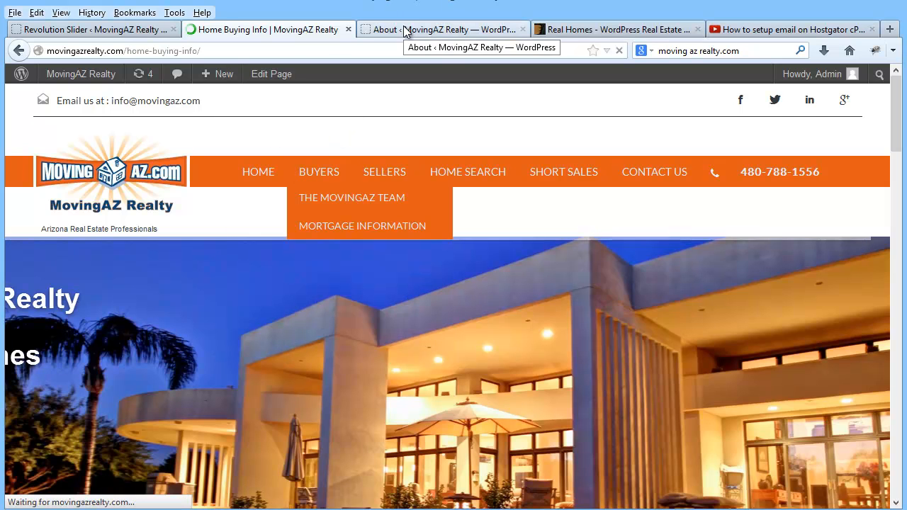
scroll(282, 407, "down", 6)
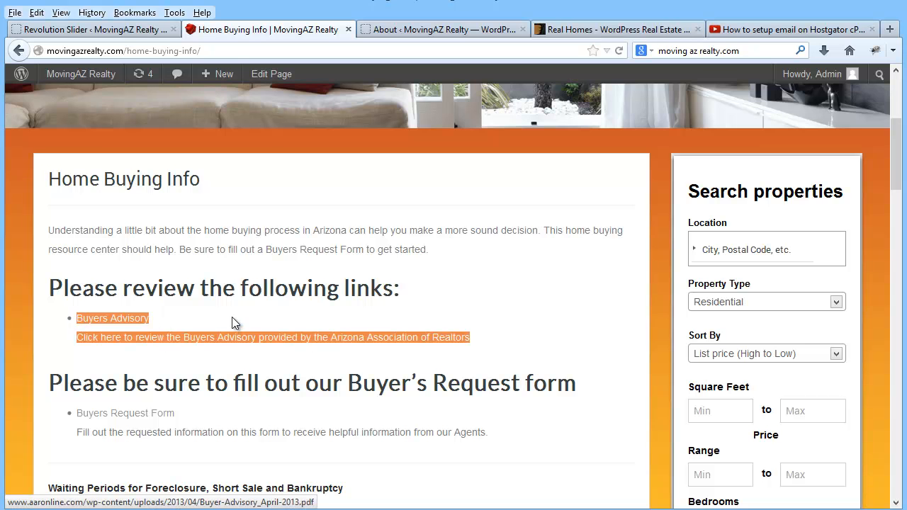
- Find the Home Buying Info page in the WordPress page list and open it for editing
left_click(428, 31)
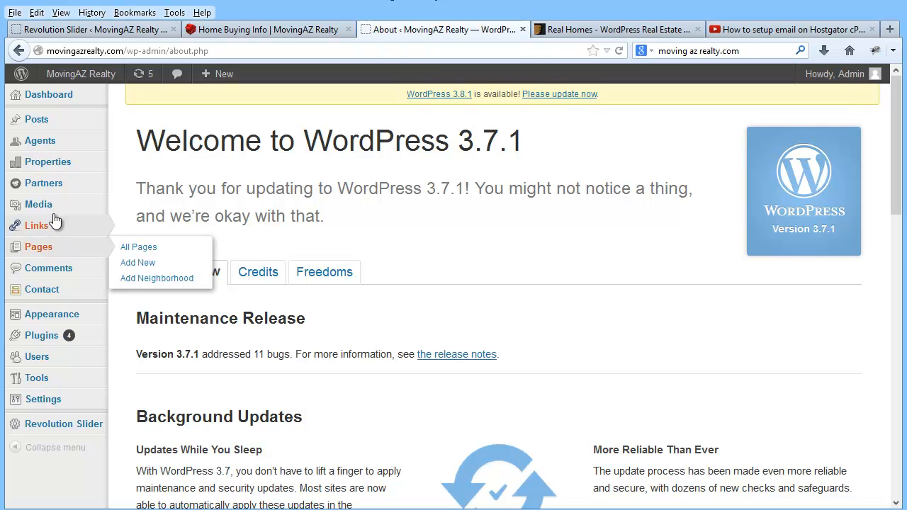
left_click(41, 248)
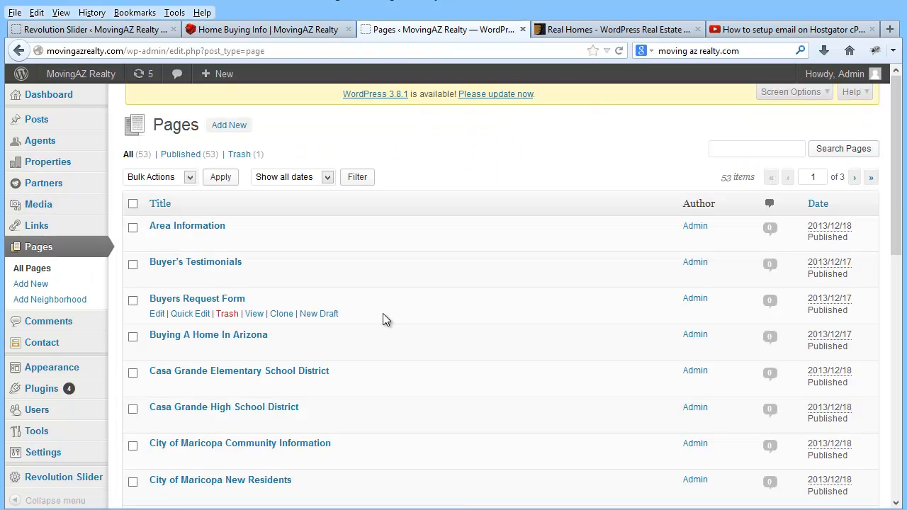
scroll(391, 310, "down", 5)
scroll(414, 313, "down", 2)
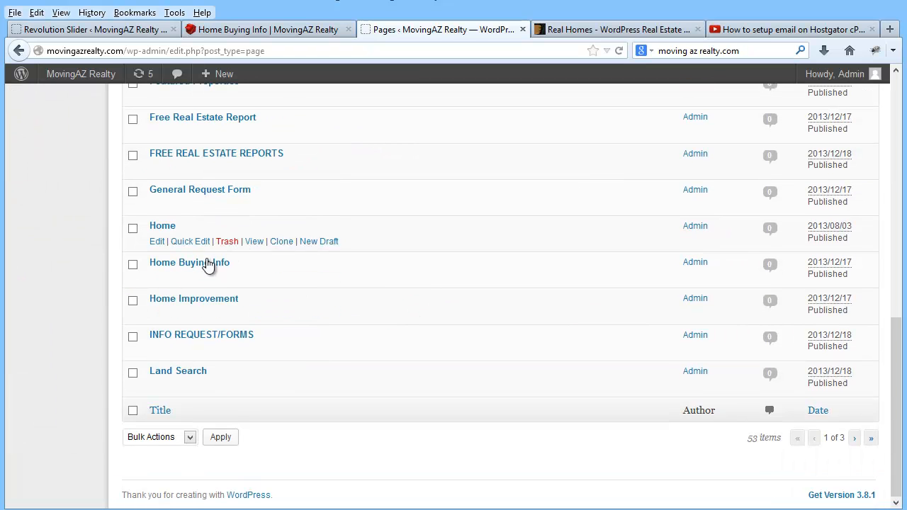
left_click(157, 278)
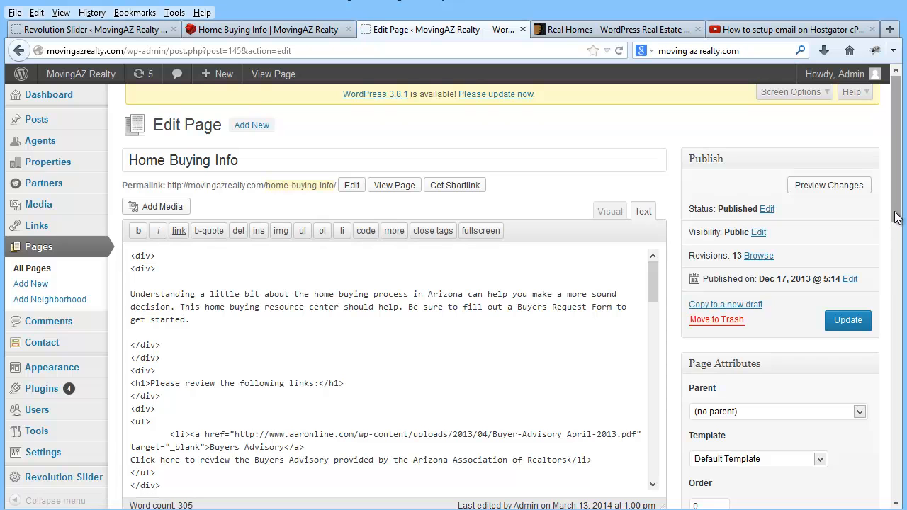
- Copy the complete Buyers Request Form anchor tag from the Home Buying Info page's HTML source
scroll(816, 205, "down", 1)
left_click(610, 180)
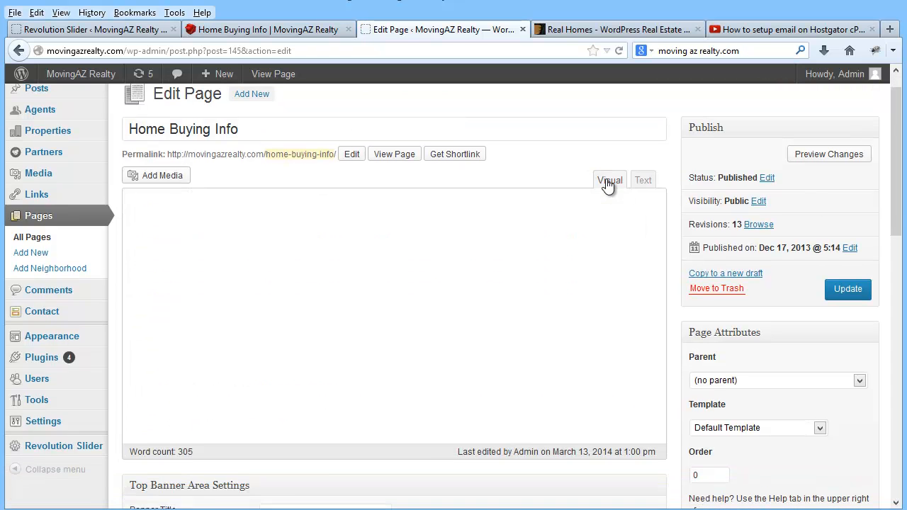
left_click(643, 181)
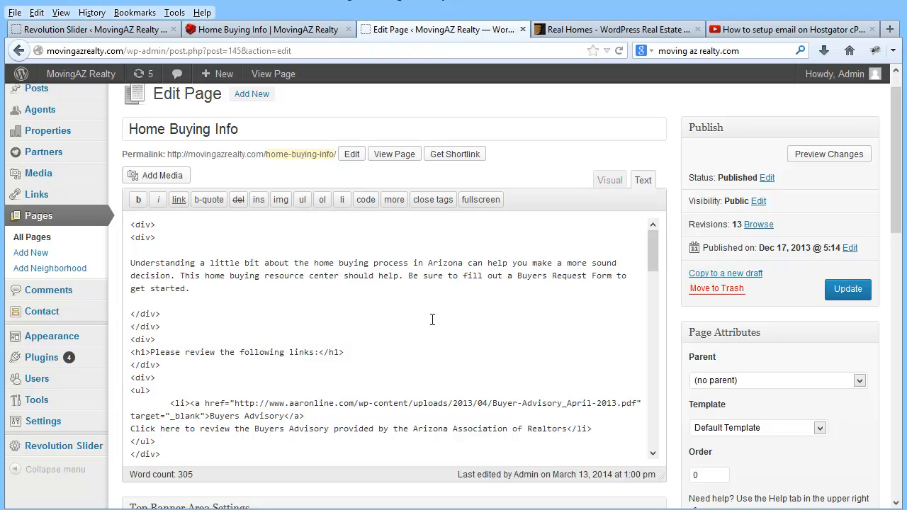
scroll(418, 307, "down", 4)
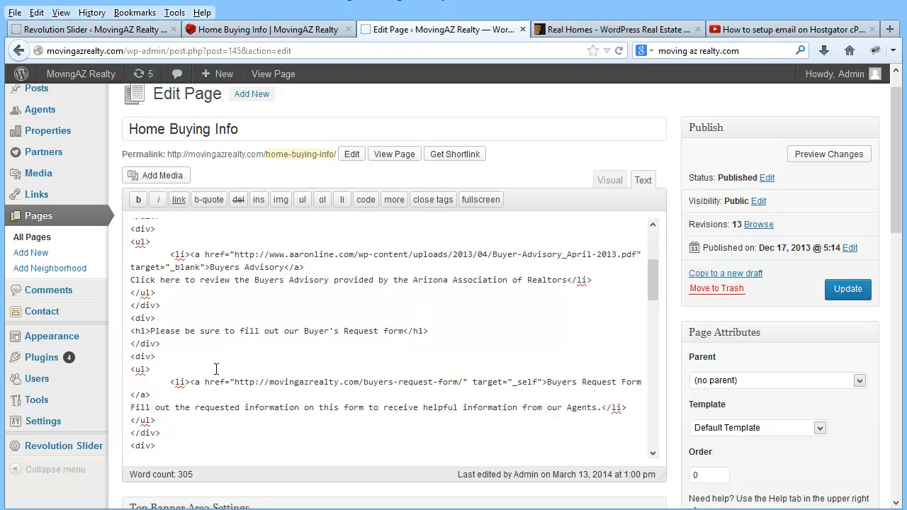
left_click_drag(656, 293, 657, 290)
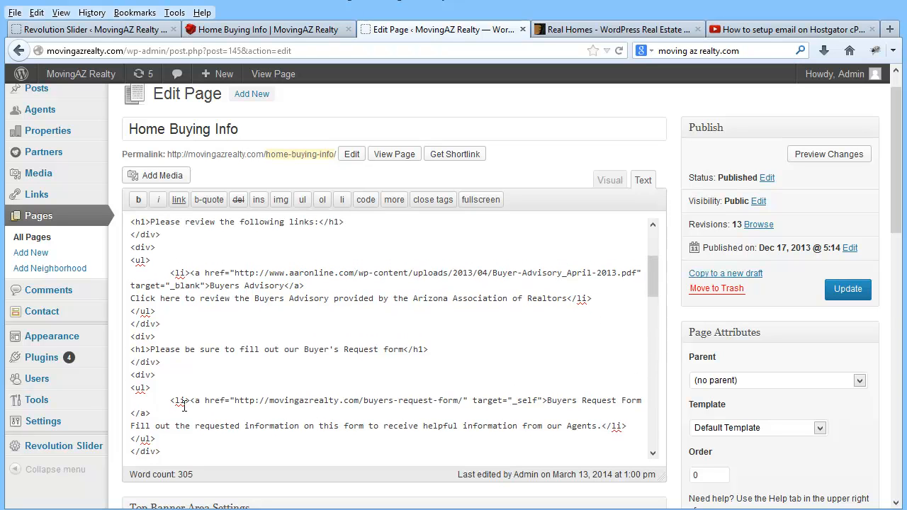
left_click_drag(190, 402, 642, 417)
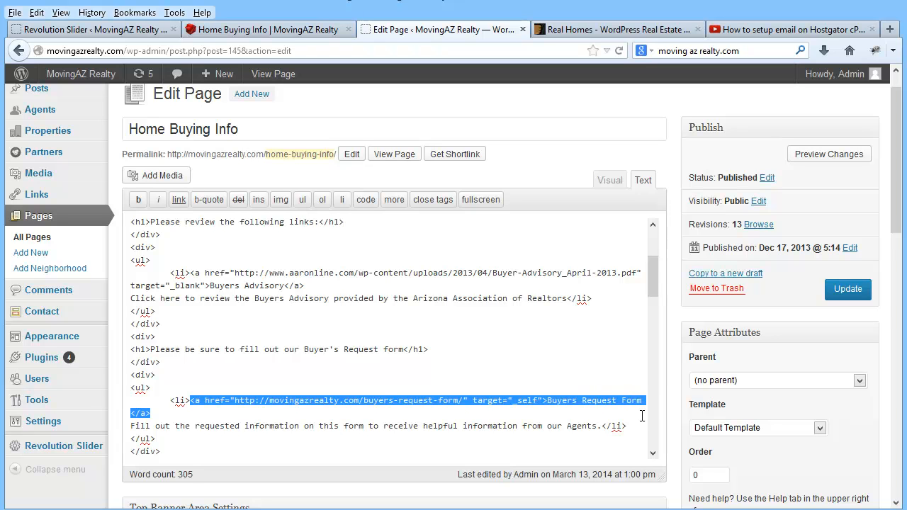
right_click(383, 401)
left_click(424, 447)
- Paste the copied Buyers Request Form link on a new line above the Arizona Real Estate Professionals text in the slide layer
left_click(242, 31)
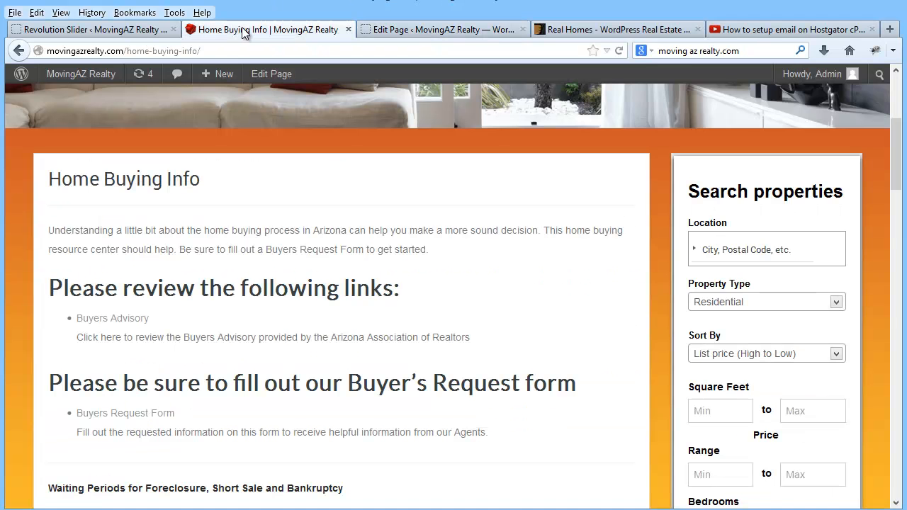
left_click(122, 32)
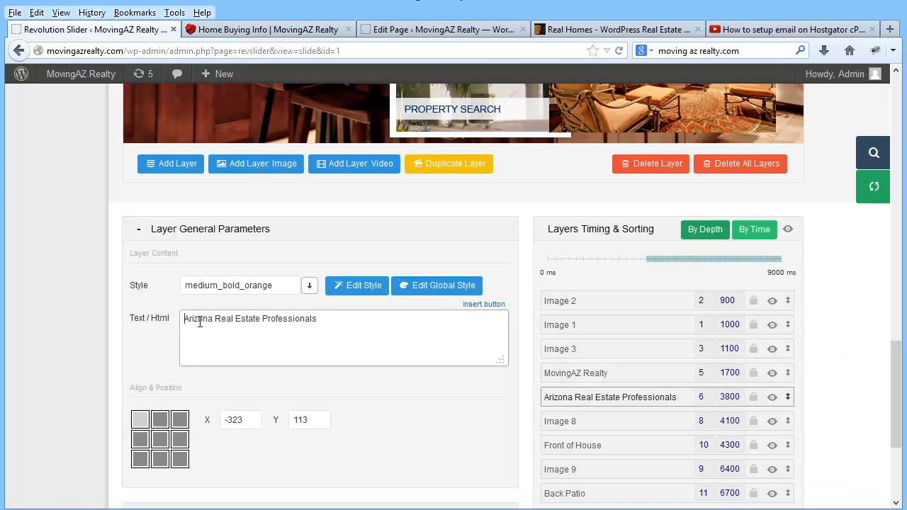
key("Return")
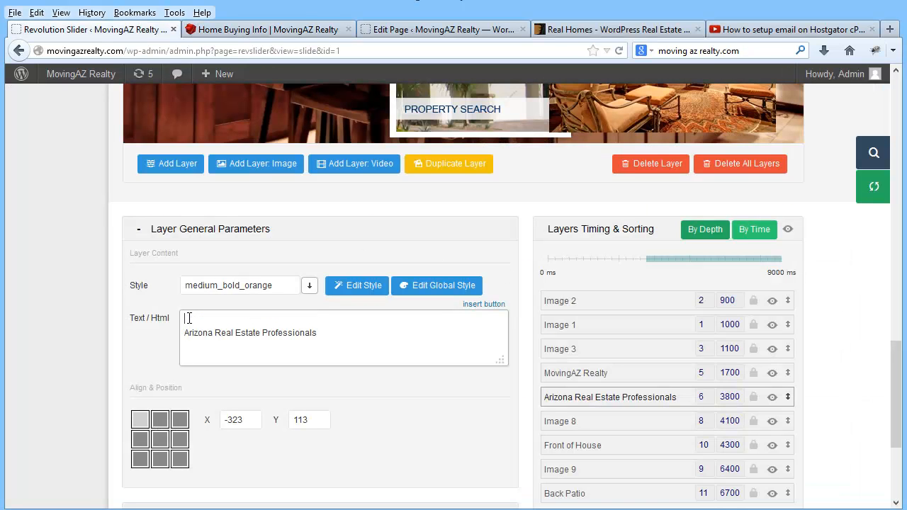
right_click(190, 318)
left_click(223, 379)
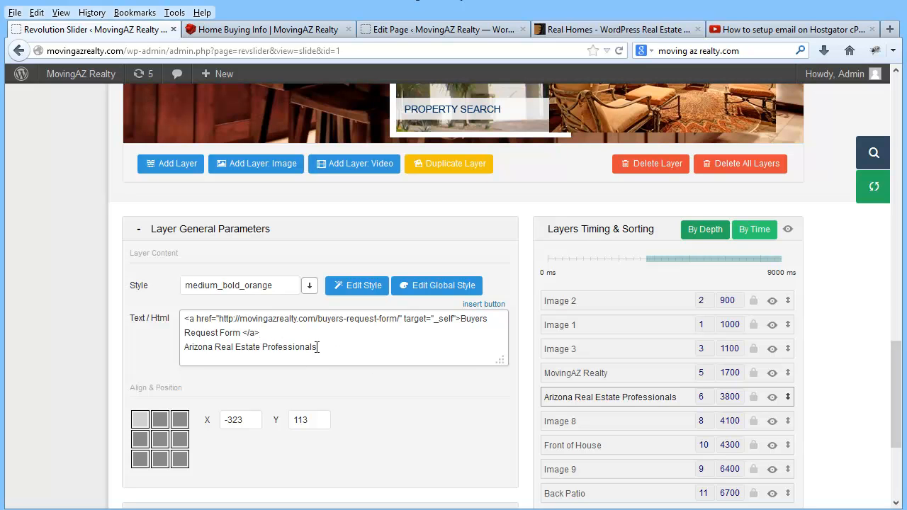
- Place the Arizona Real Estate Professionals text inside the anchor tag, replacing its Buyers Request Form link text
left_click_drag(319, 346, 242, 335)
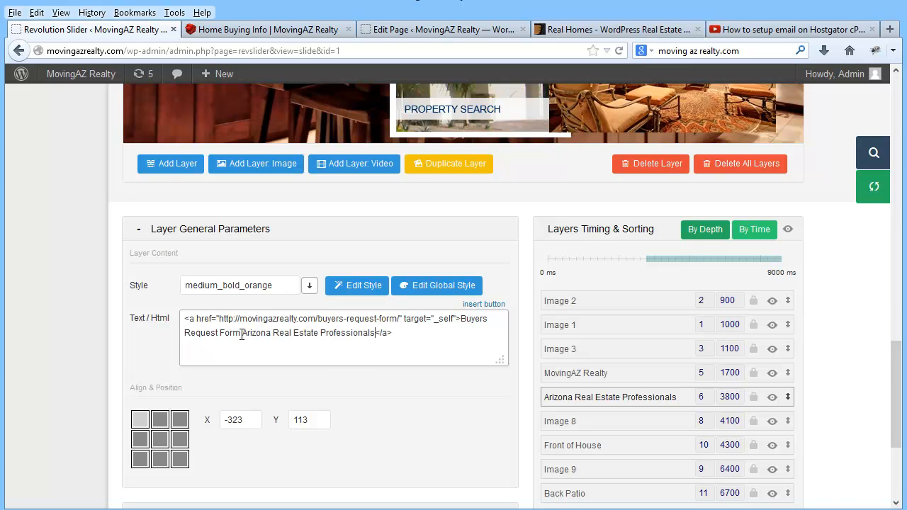
left_click_drag(242, 332, 460, 321)
key("BackSpace")
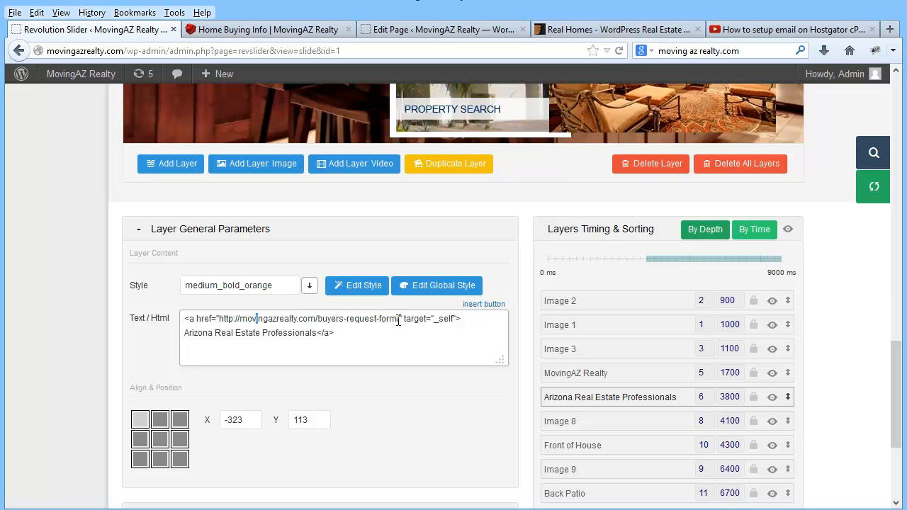
- Open The MovingAZ Team page listed under Buyers on the live site and copy its URL
left_click(312, 32)
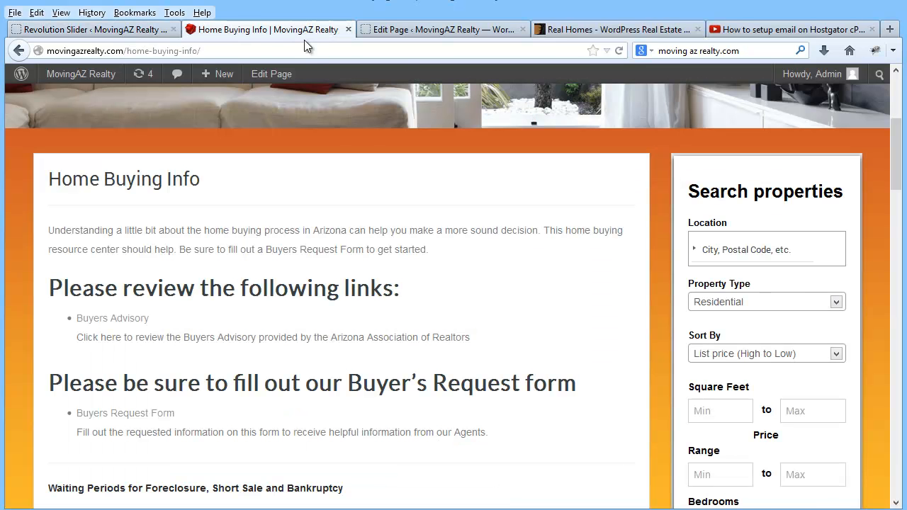
scroll(904, 166, "up", 4)
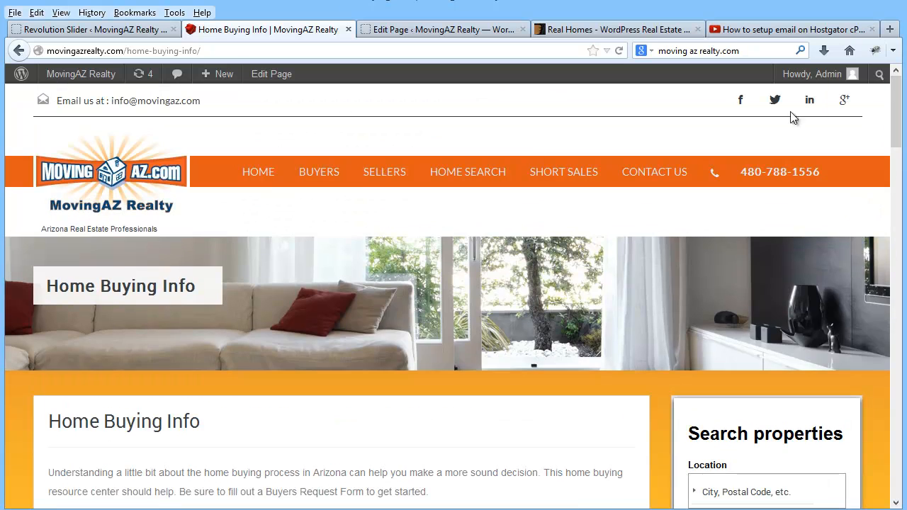
mouse_move(314, 178)
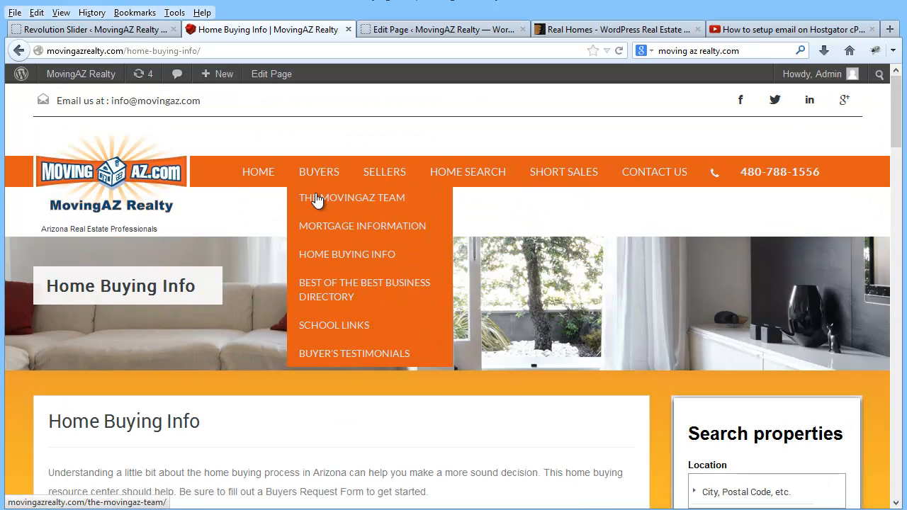
left_click(319, 199)
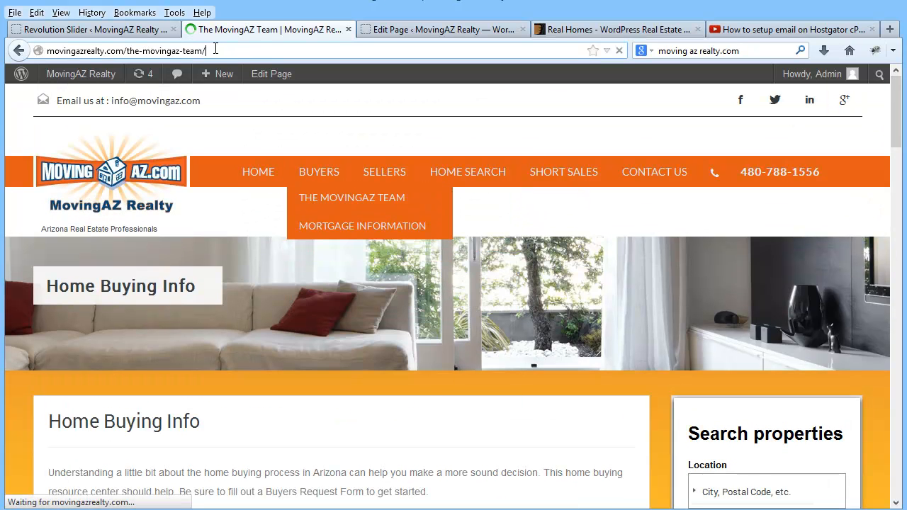
left_click(209, 50)
right_click(158, 48)
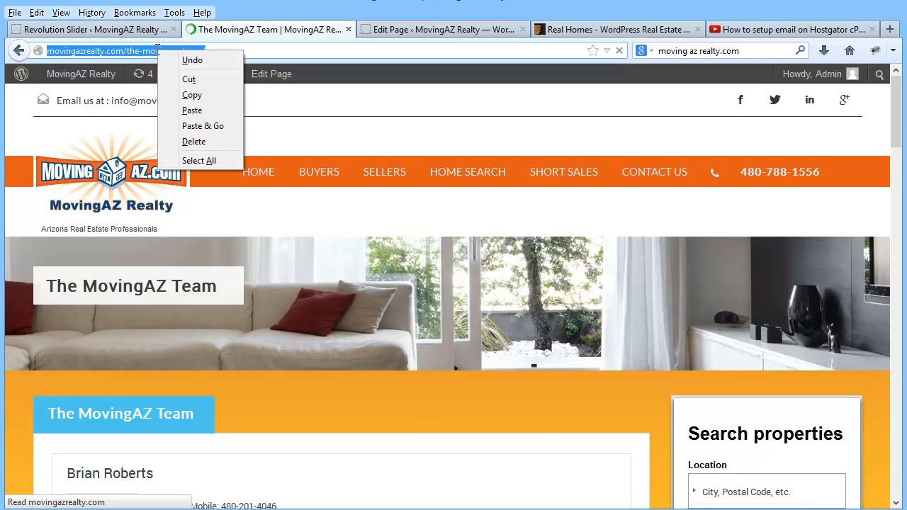
left_click(192, 95)
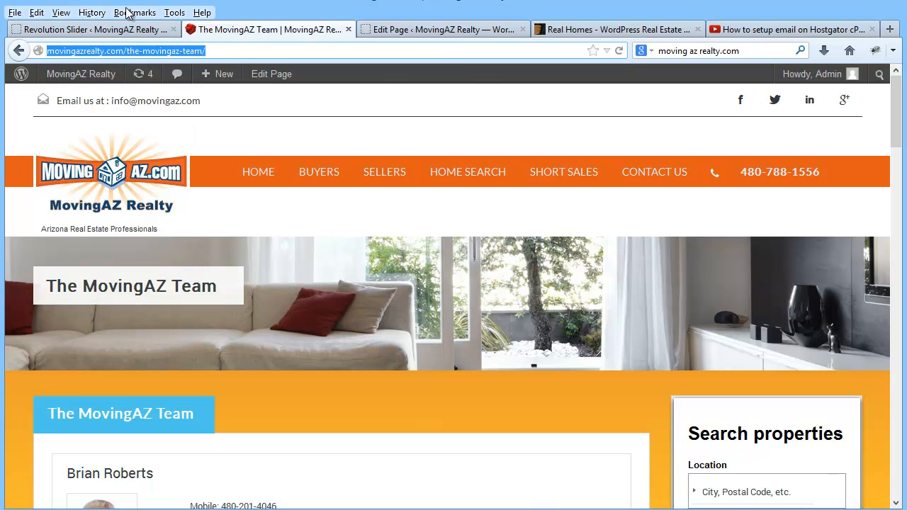
- Replace the link address in the Arizona Real Estate Professionals layer with the copied MovingAZ Team URL and save the slide
left_click(129, 31)
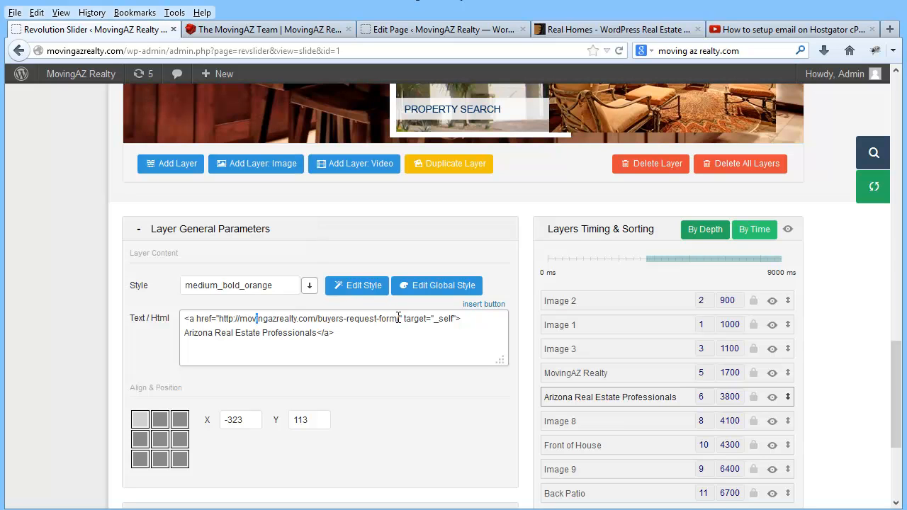
left_click_drag(367, 319, 222, 318)
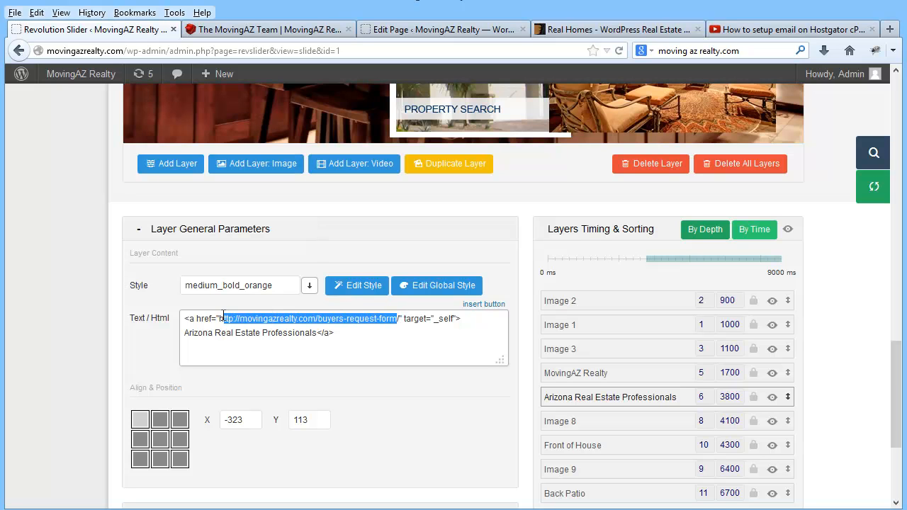
right_click(222, 315)
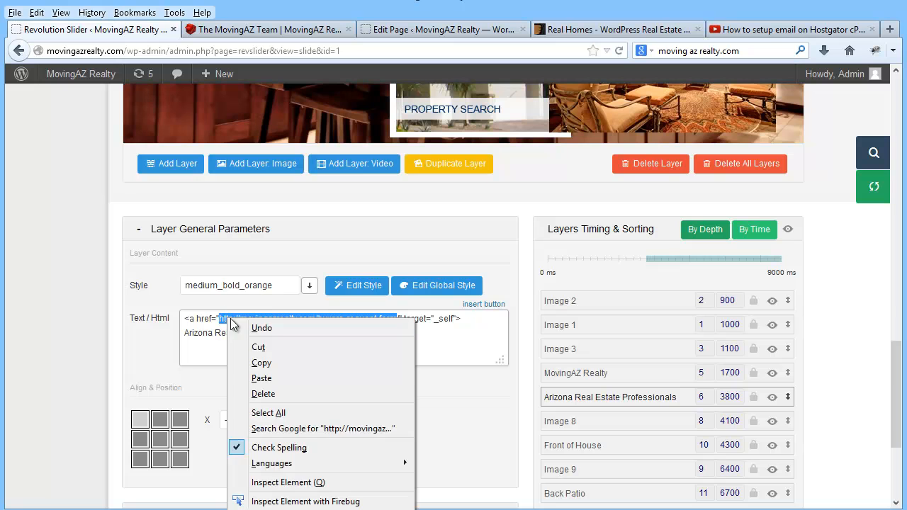
left_click(277, 380)
key("Delete")
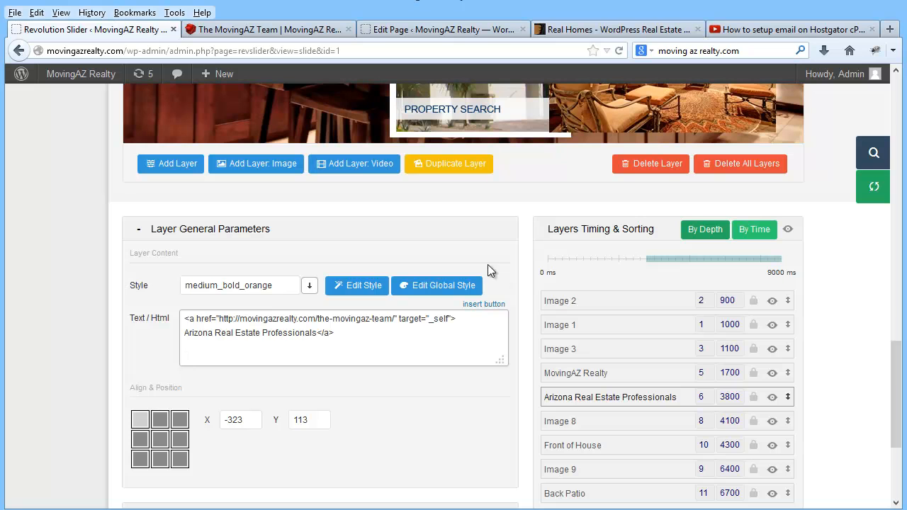
scroll(897, 369, "down", 4)
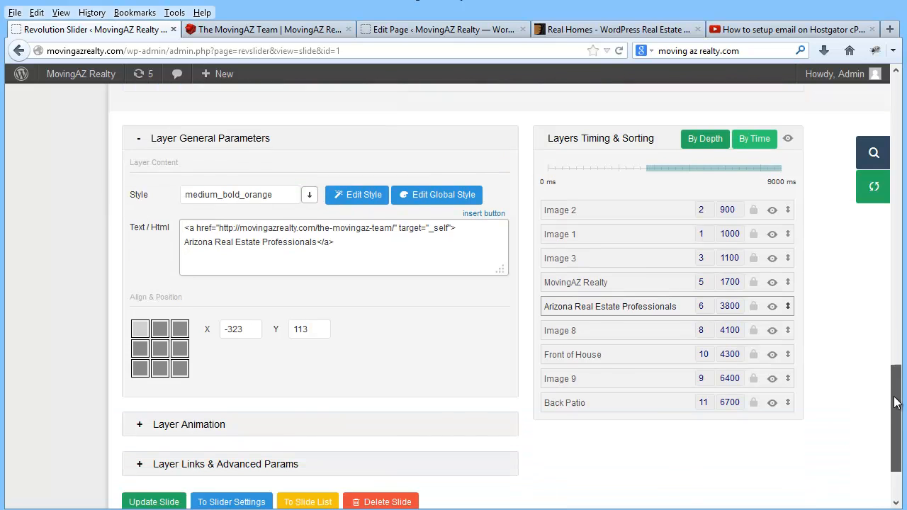
left_click(154, 419)
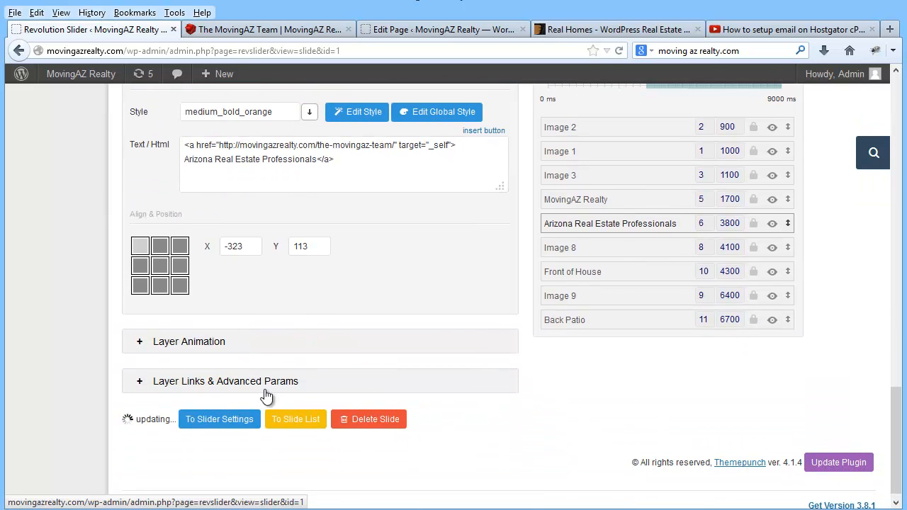
- Test the linked Arizona Real Estate Professionals caption in the live home page slider and view the page it opens
left_click(250, 28)
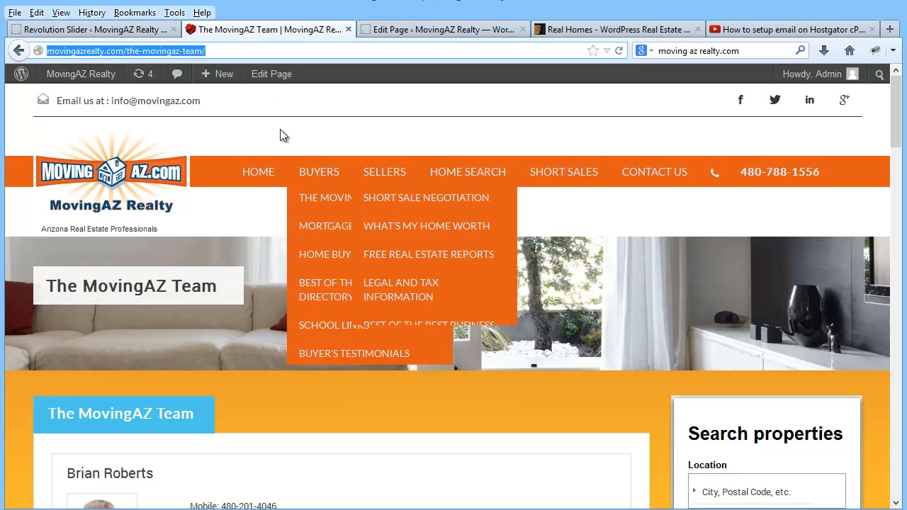
left_click(259, 175)
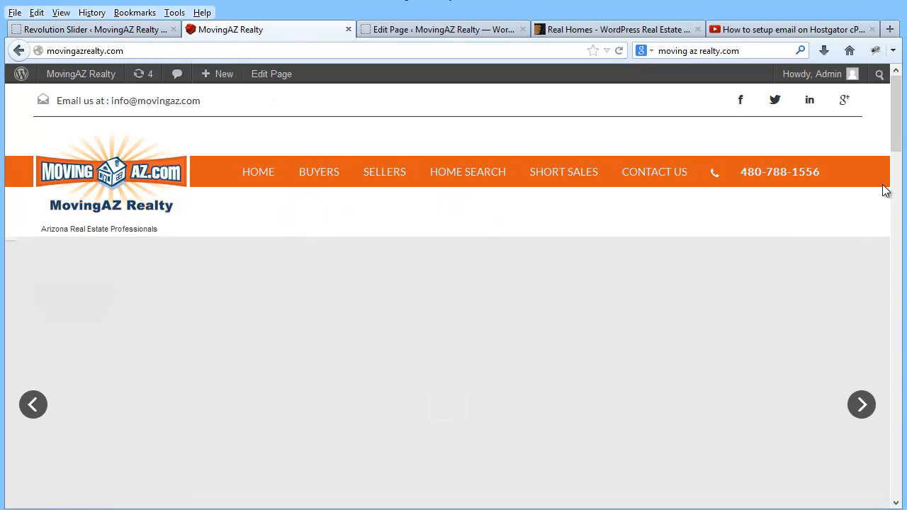
scroll(61, 186, "down", 2)
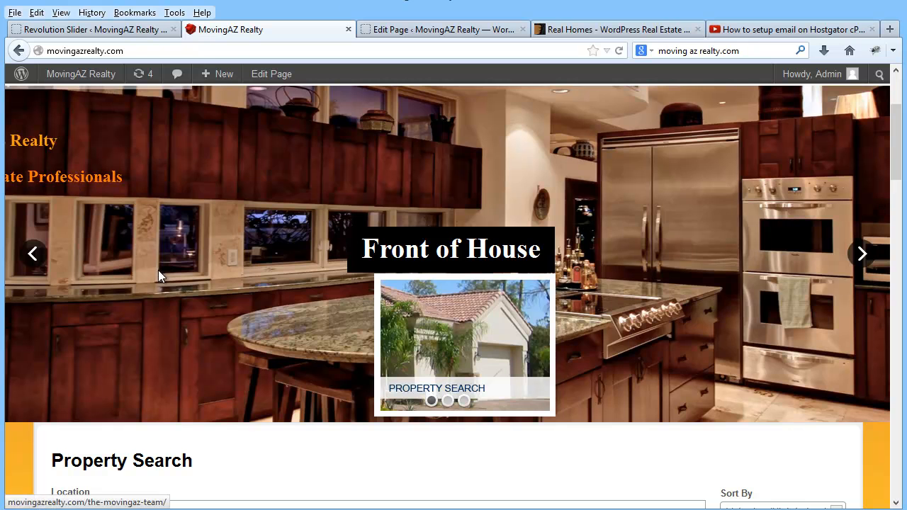
left_click(78, 181)
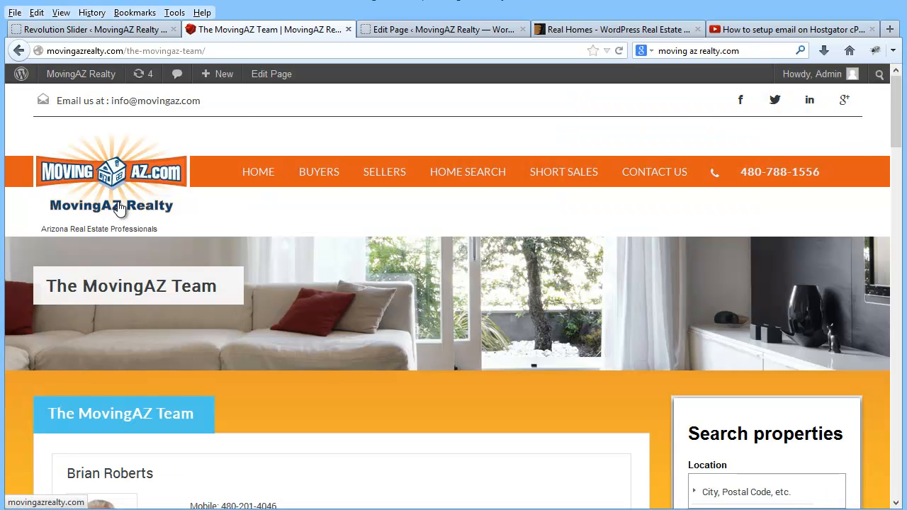
scroll(895, 152, "down", 3)
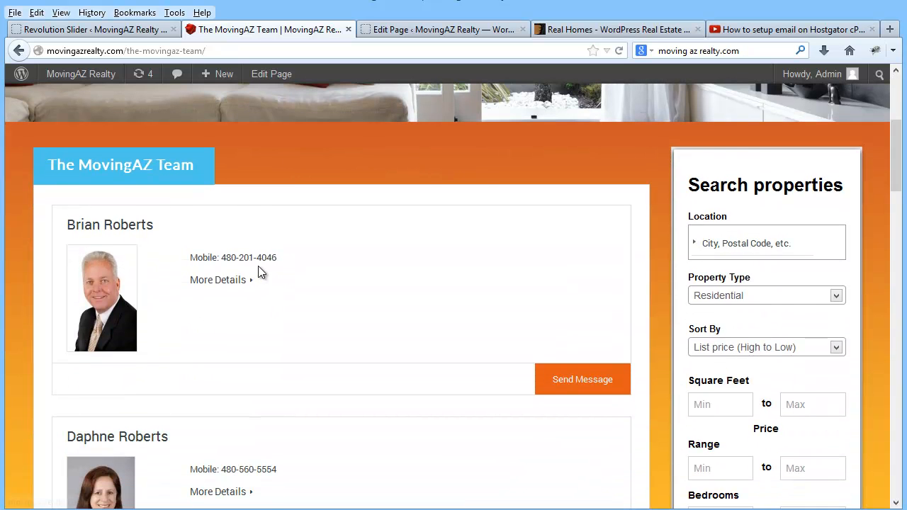
- Delete the Arizona Real Estate Professionals, Image 8, Front of House, Image 9 and Back Patio layers from the slide
left_click(119, 30)
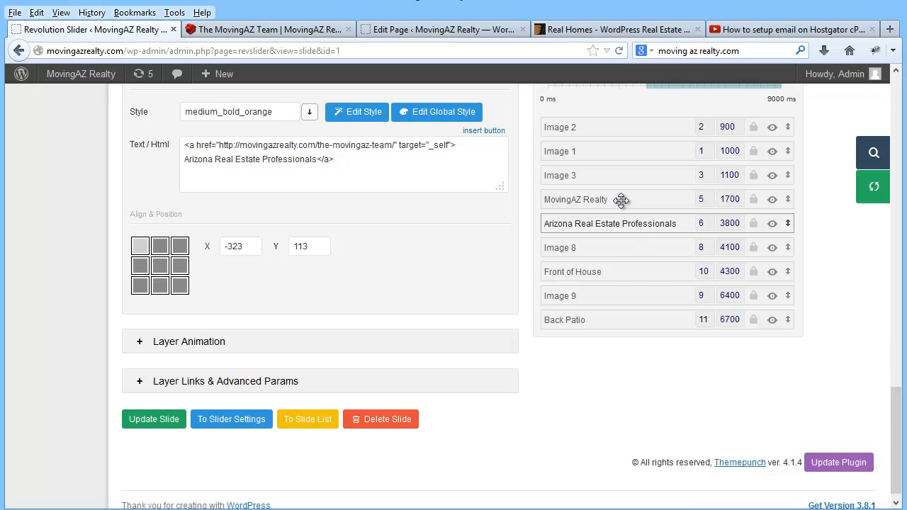
left_click(630, 244)
left_click(683, 221)
left_click_drag(895, 395, 895, 336)
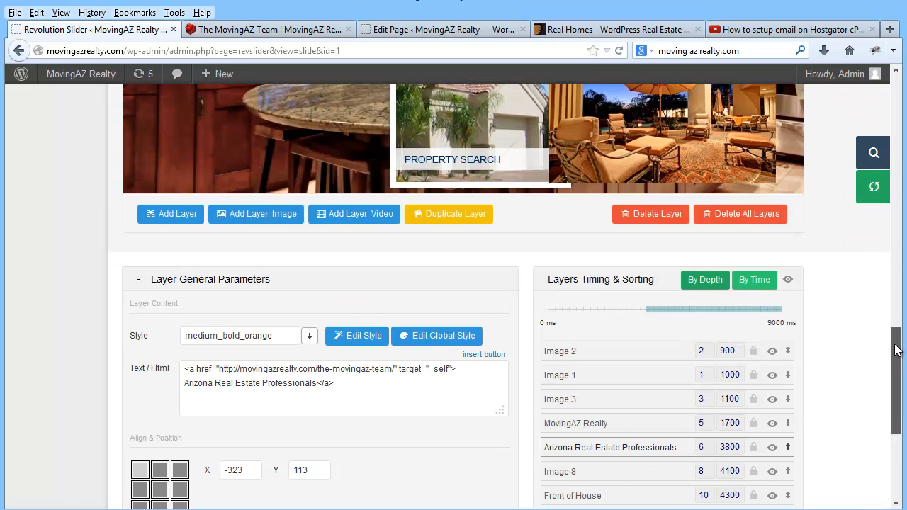
left_click(657, 215)
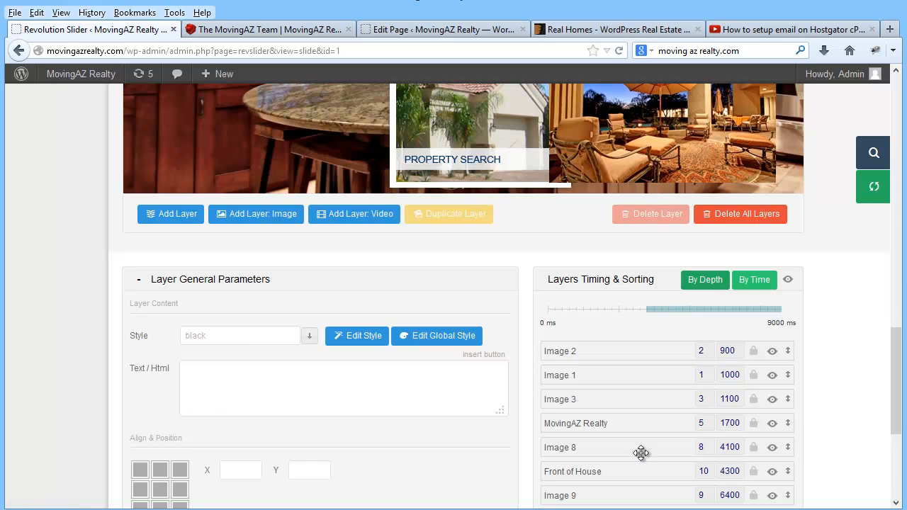
left_click(641, 453)
left_click(650, 214)
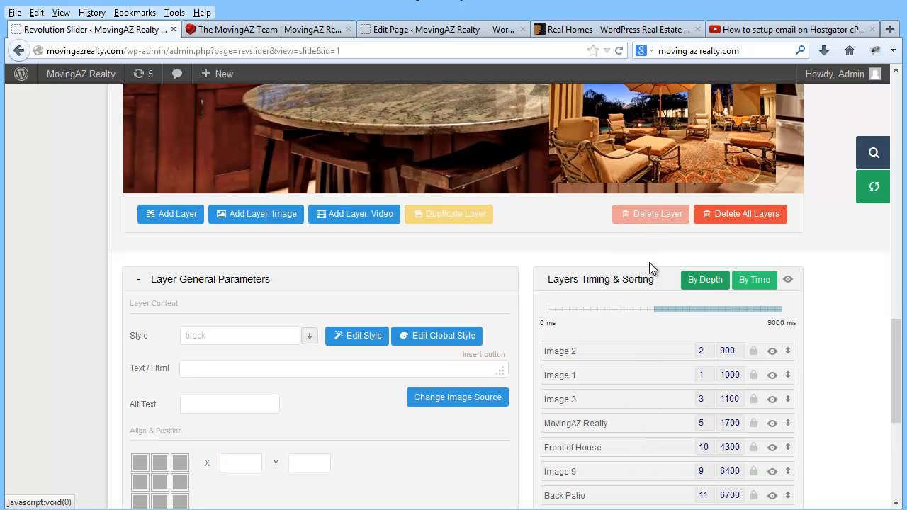
left_click(641, 445)
left_click(638, 214)
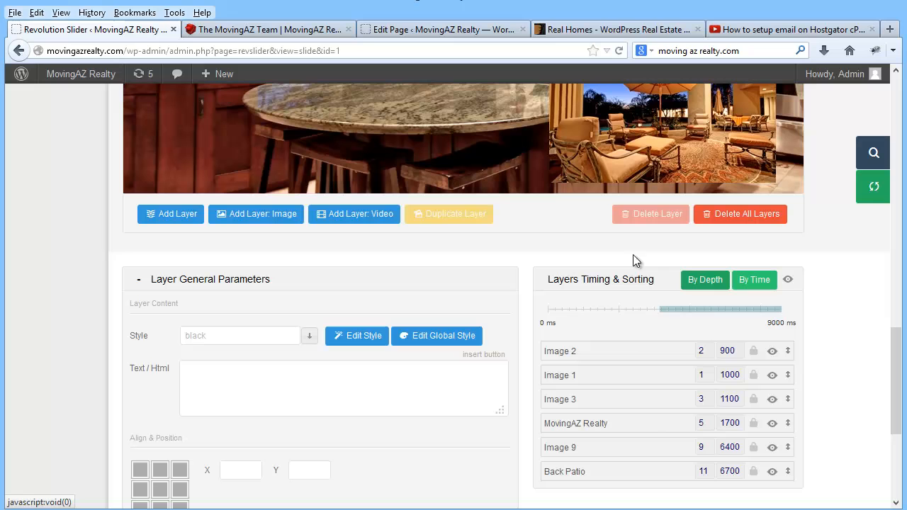
left_click(642, 448)
left_click(651, 214)
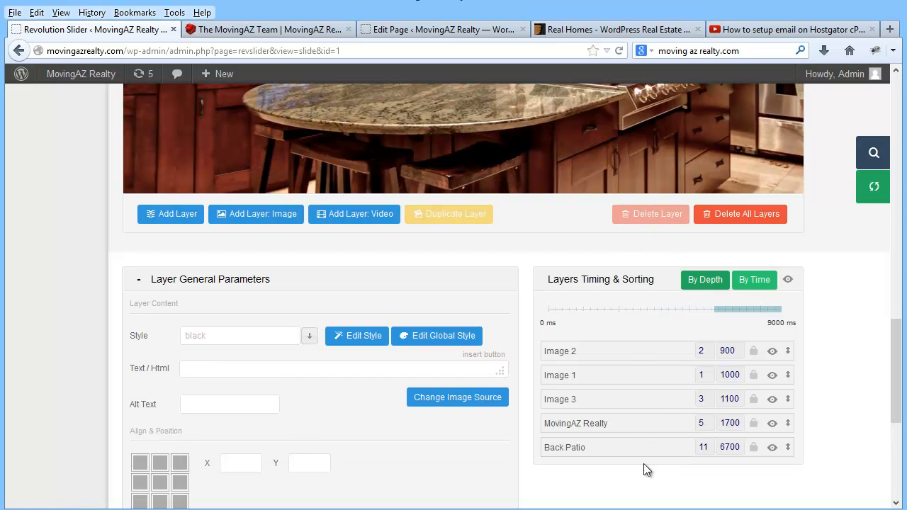
left_click(631, 447)
left_click(651, 214)
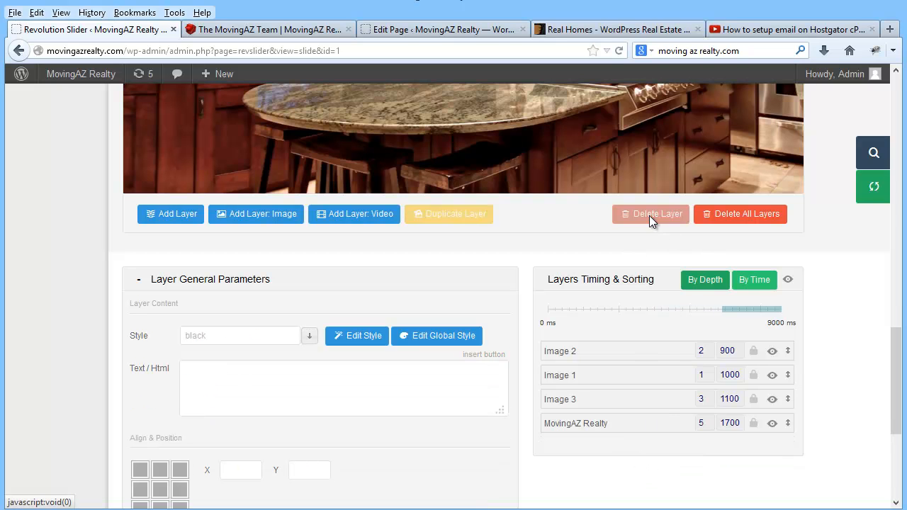
- Save the slide with its reduced set of layers
scroll(894, 389, "down", 1)
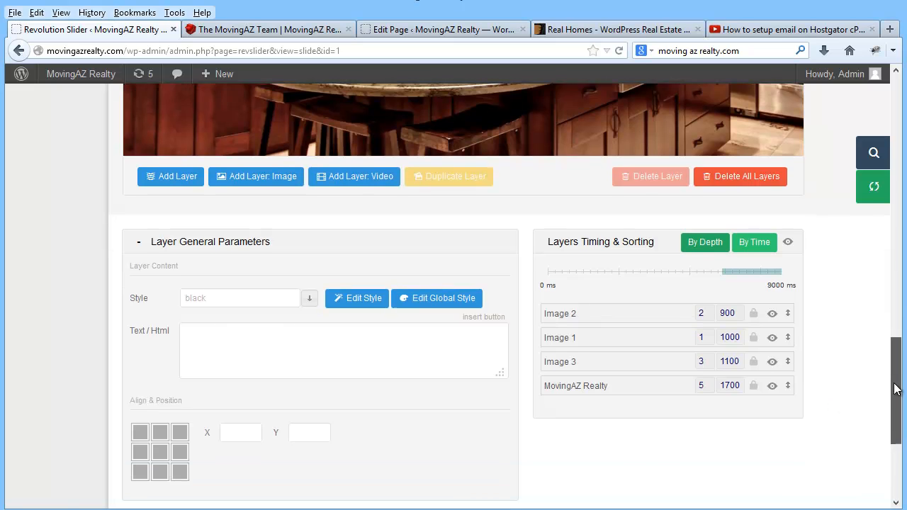
left_click_drag(895, 388, 897, 452)
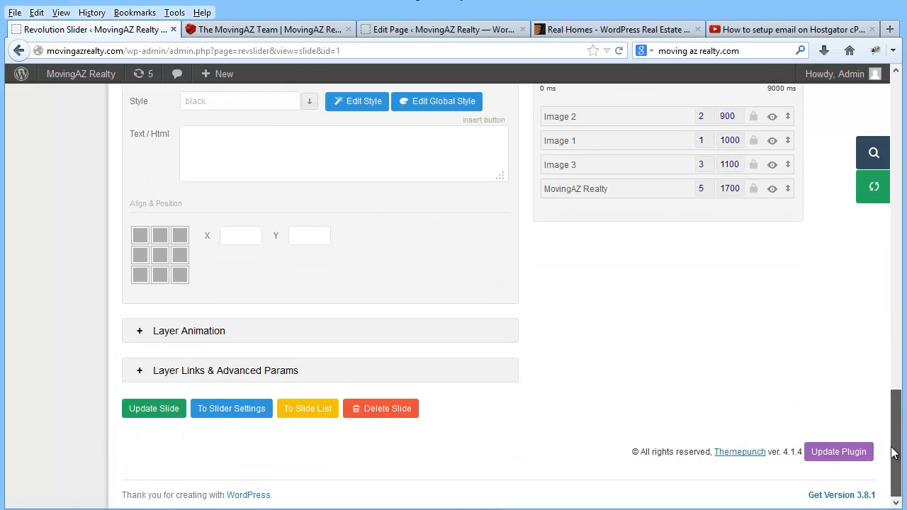
left_click(149, 412)
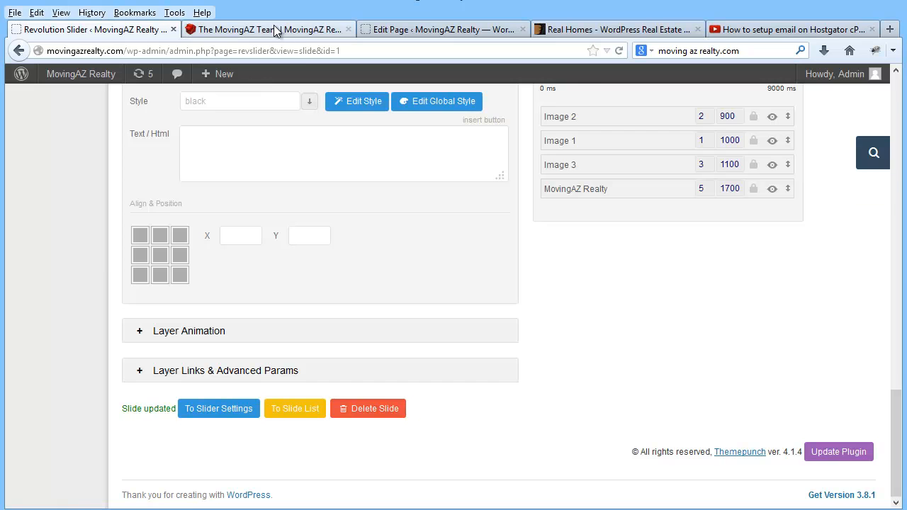
- Review the updated slider on the live home page, then return to the slide editor
left_click(276, 31)
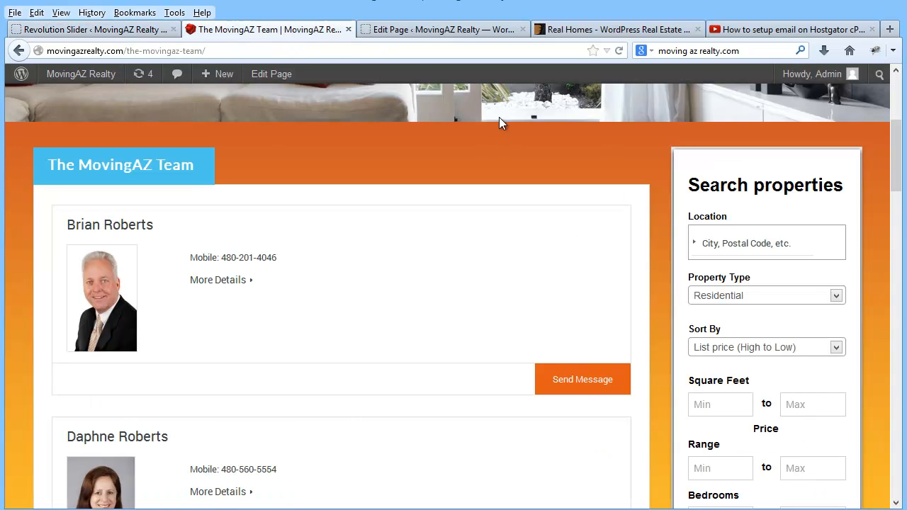
left_click_drag(897, 168, 877, 101)
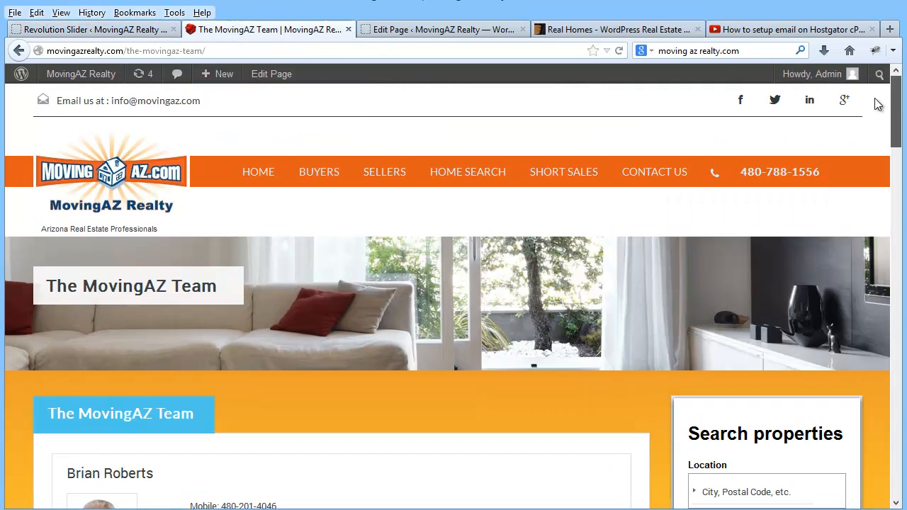
left_click(260, 180)
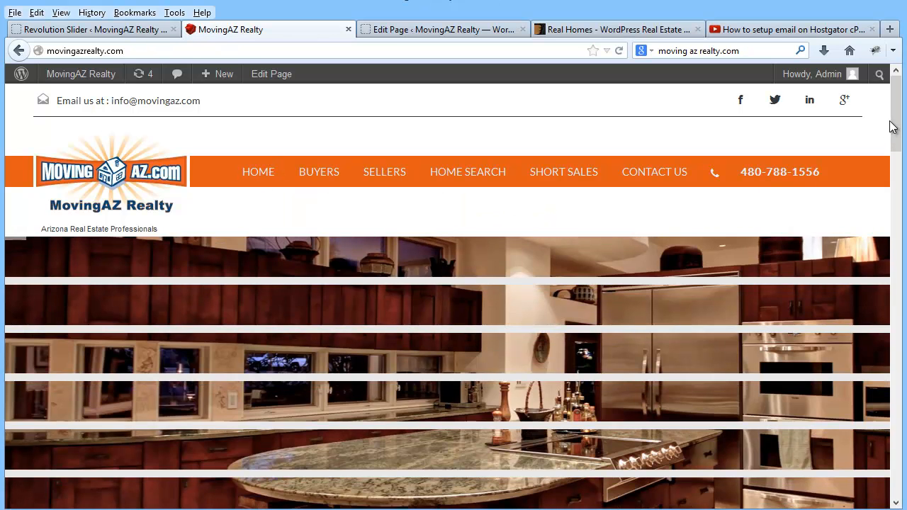
scroll(894, 121, "down", 3)
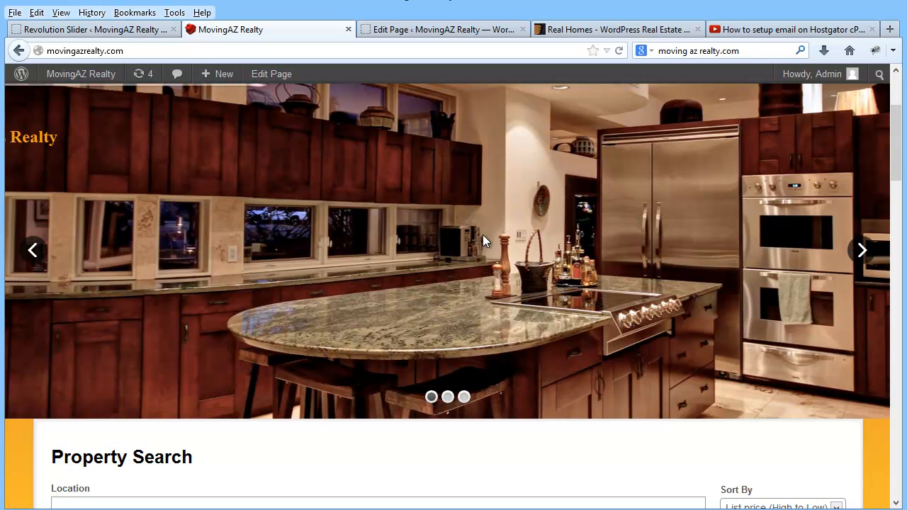
left_click_drag(899, 162, 898, 153)
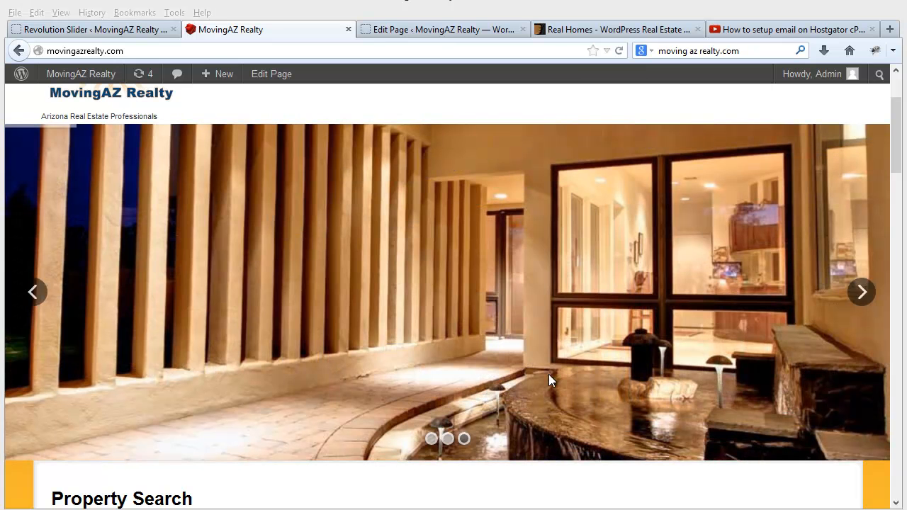
left_click(97, 31)
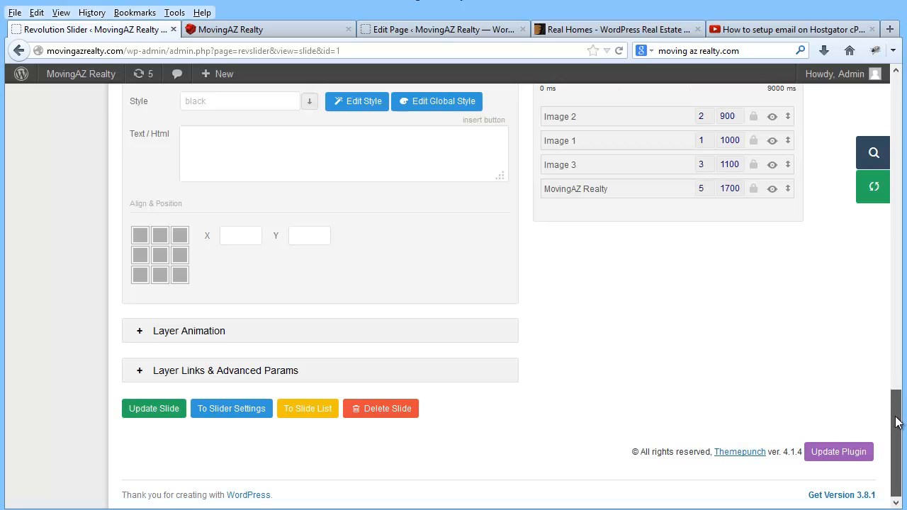
- Add a text layer in the medium_bg_red style and place it near the slide's lower-left corner at about X 41, Y 380
scroll(818, 361, "up", 3)
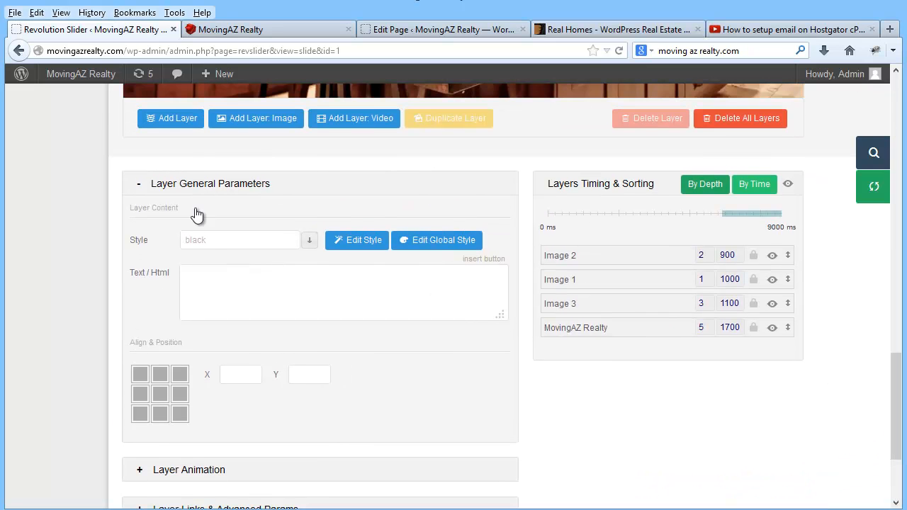
left_click(186, 118)
left_click(311, 242)
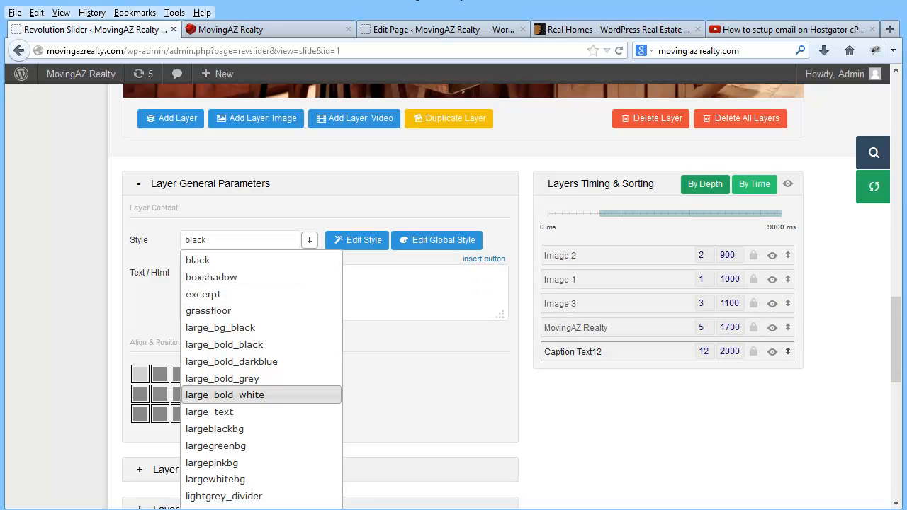
scroll(900, 363, "down", 4)
scroll(900, 363, "down", 2)
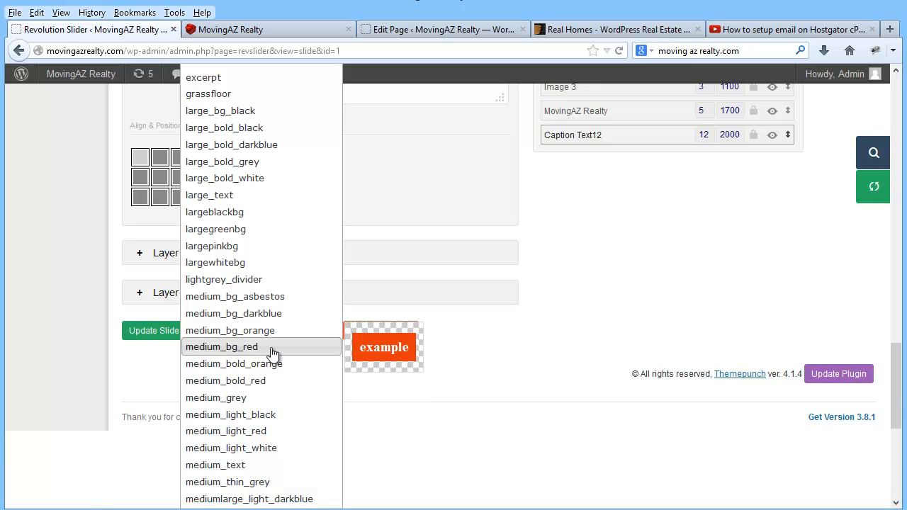
left_click(274, 350)
left_click_drag(892, 426, 894, 308)
left_click_drag(194, 142, 151, 345)
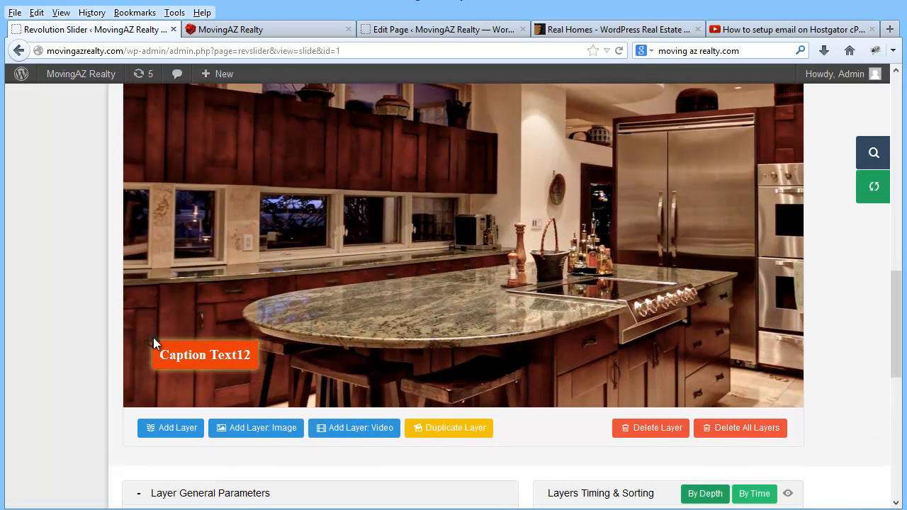
- Replace the new caption's text with "Next Caller Gets A New Car" and deselect the layer
left_click_drag(897, 324, 898, 403)
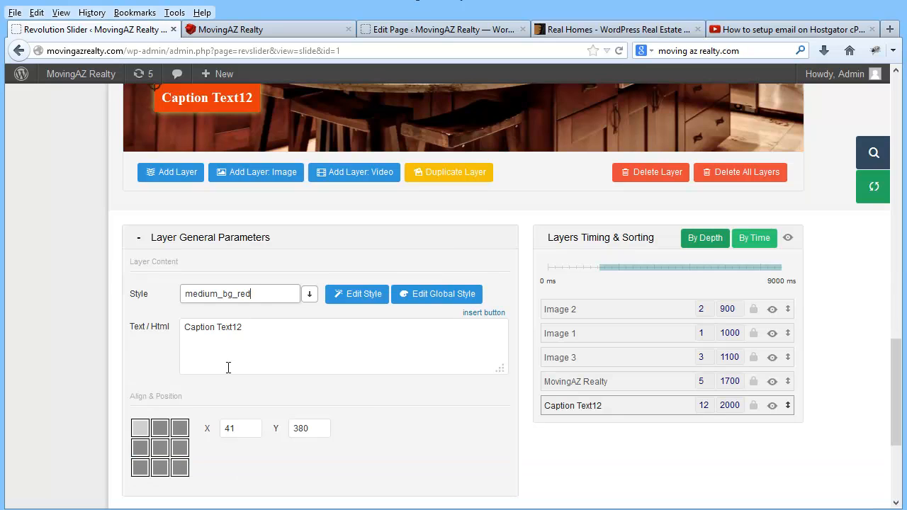
left_click_drag(257, 328, 128, 332)
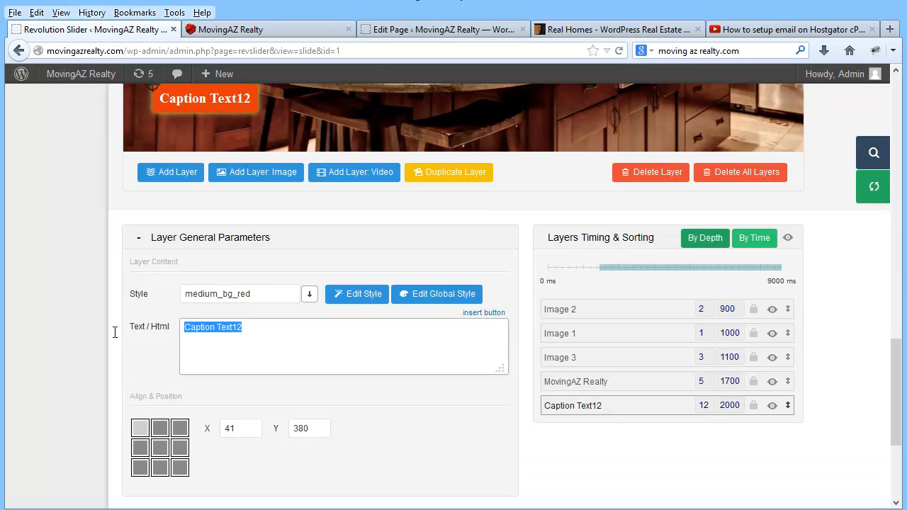
type("Next")
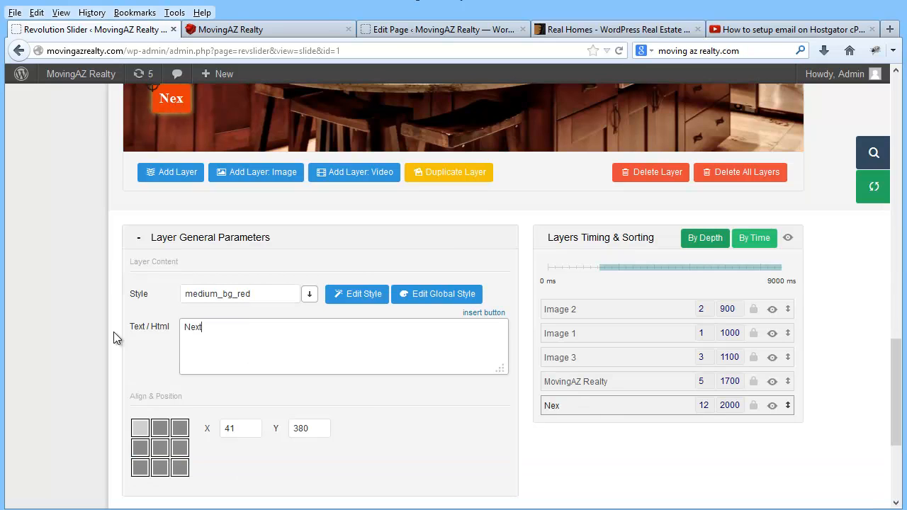
type(" Caller ")
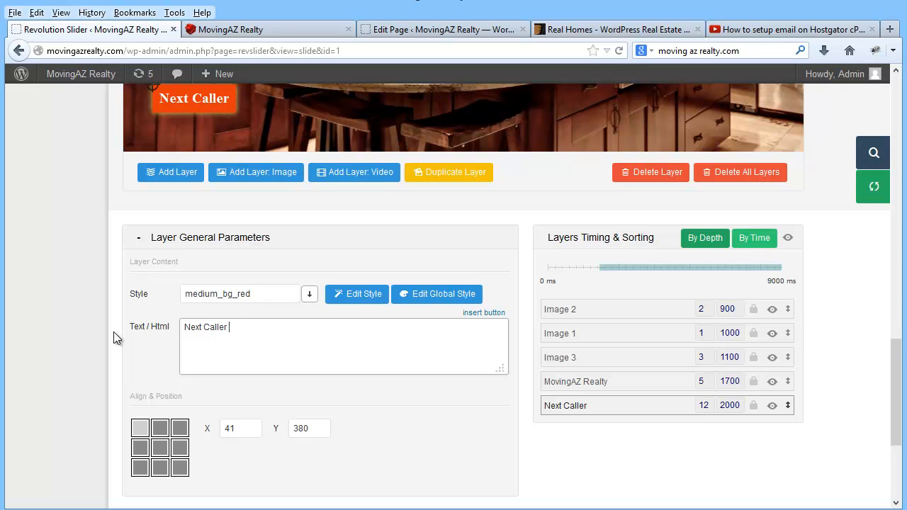
type("Gets A new")
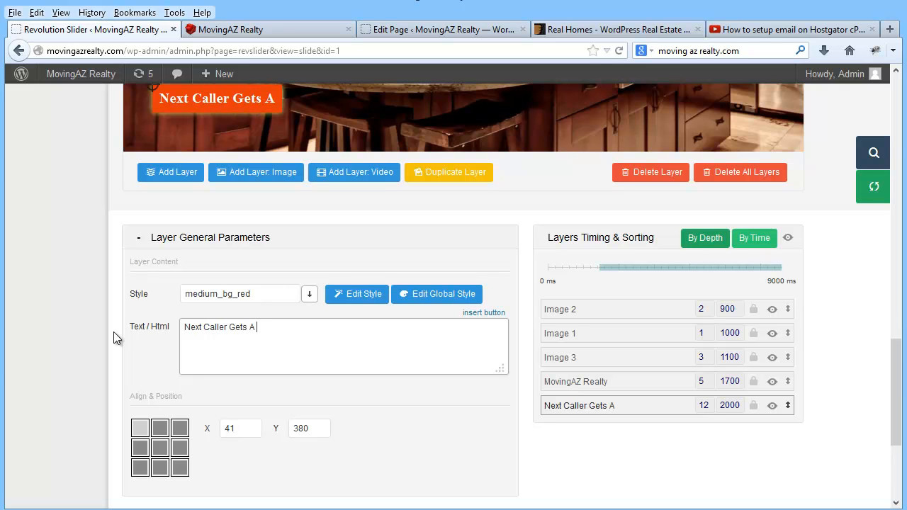
key("BackSpace")
key("BackSpace")
key("BackSpace")
key("BackSpace")
type("N")
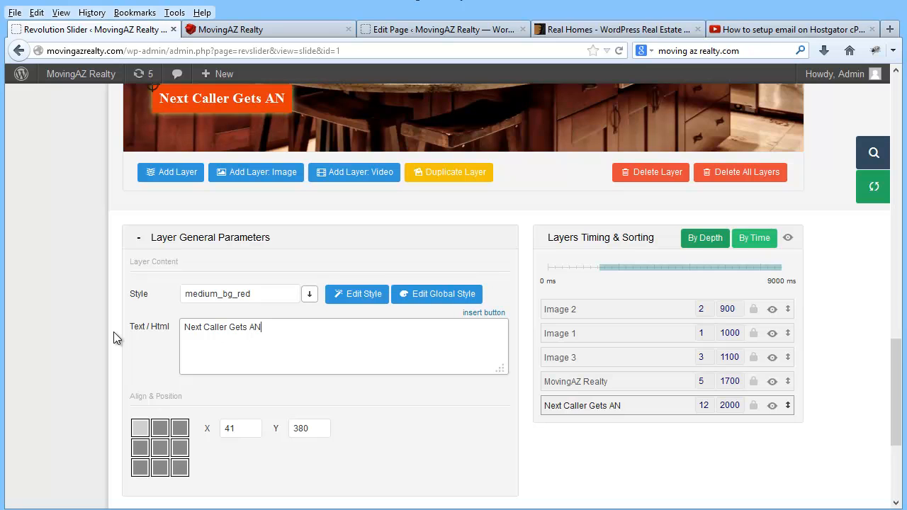
key("BackSpace")
type("New Car")
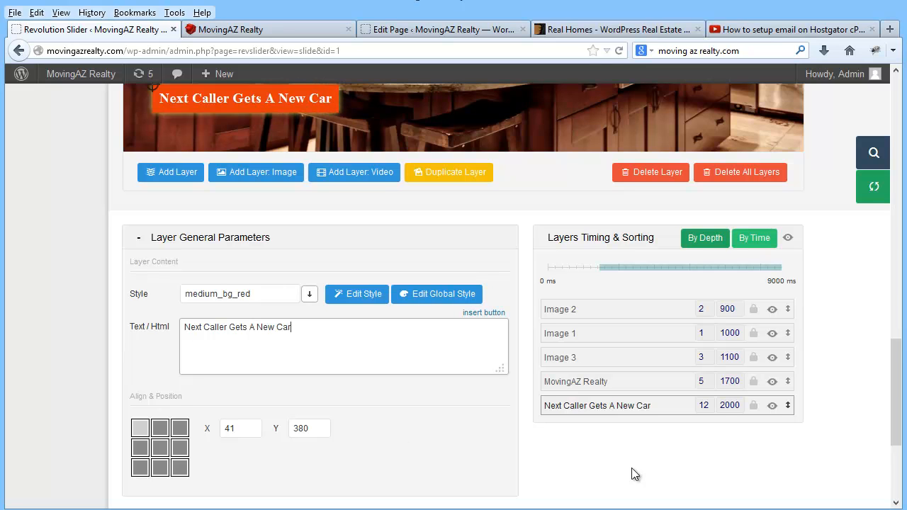
scroll(844, 387, "up", 5)
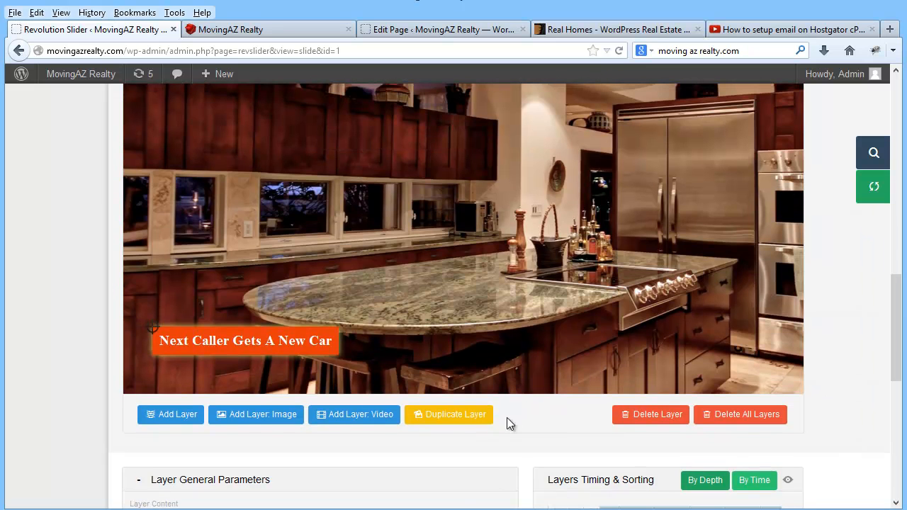
left_click(555, 279)
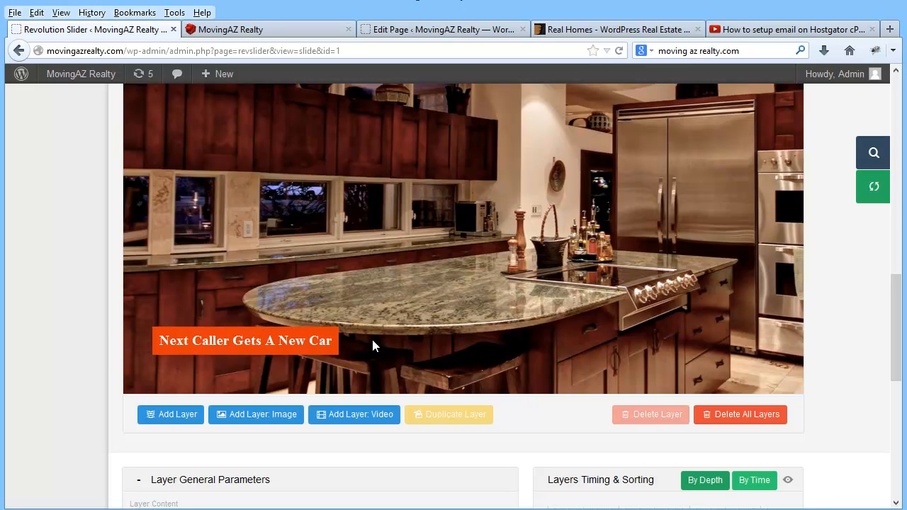
- Try Short from Left as the start animation of the Next Caller Gets A New Car layer, and settle on Long from Right
scroll(895, 307, "down", 7)
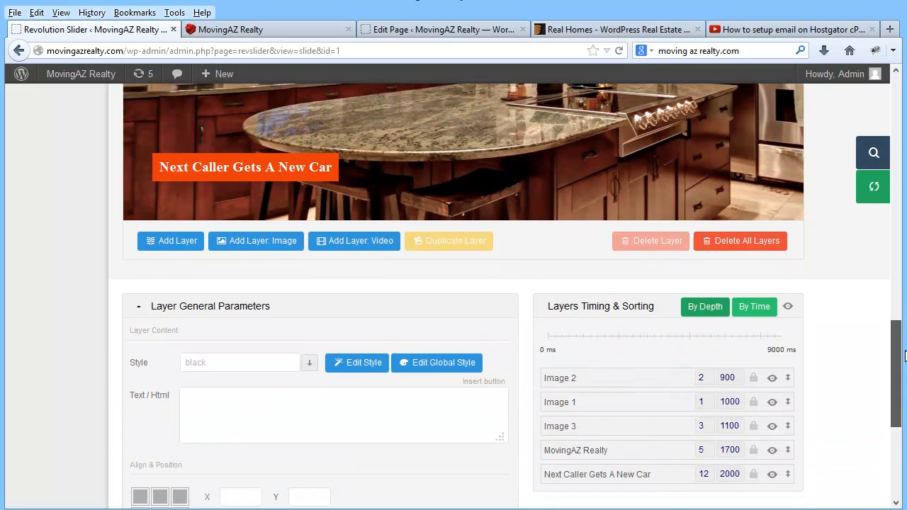
scroll(509, 295, "down", 4)
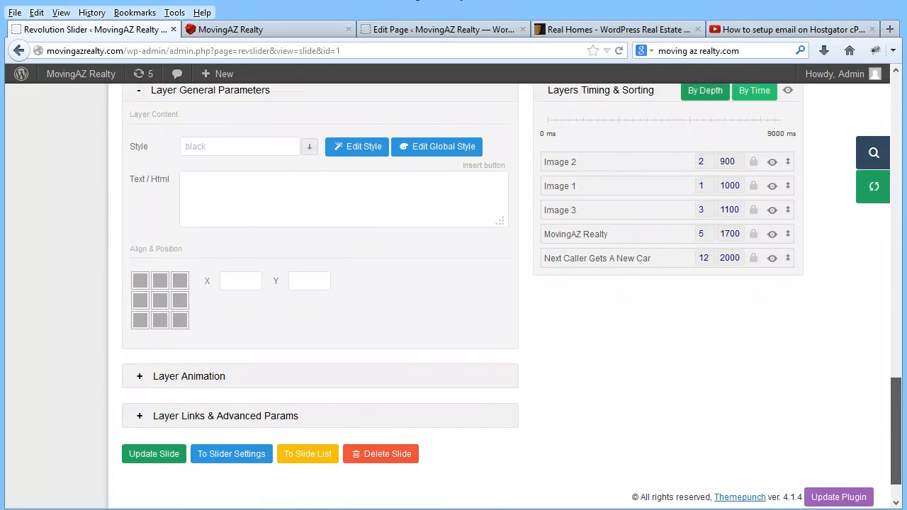
left_click_drag(896, 414, 896, 409)
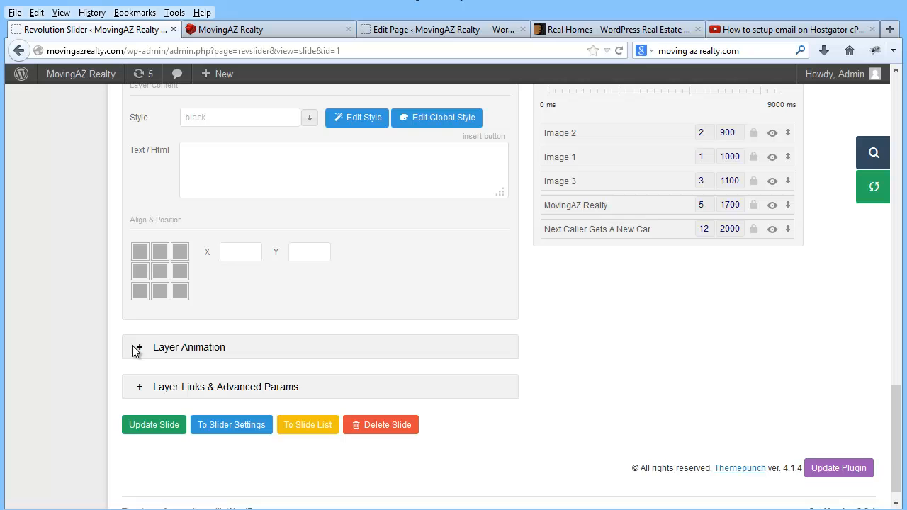
left_click(168, 348)
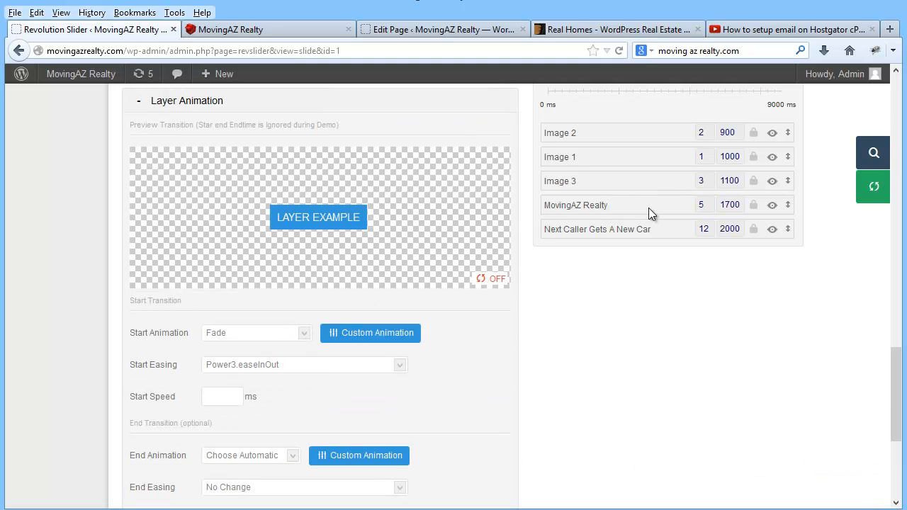
left_click(621, 229)
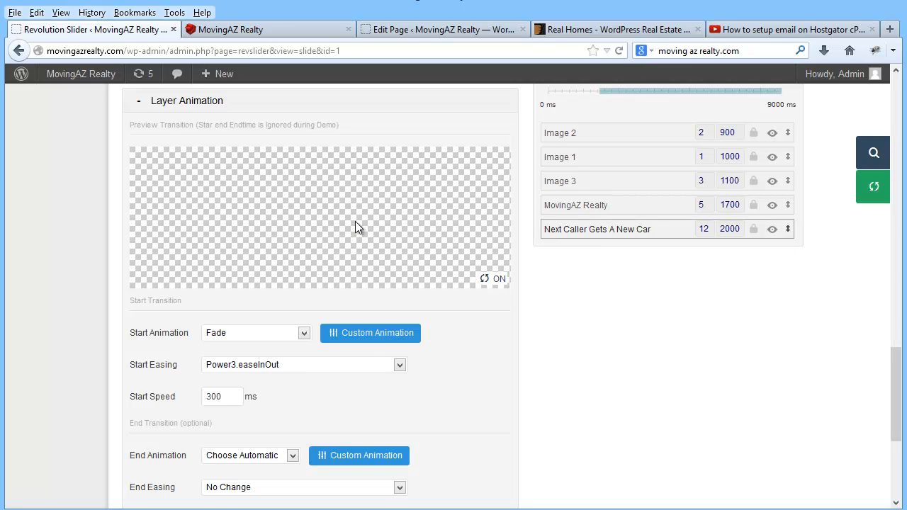
left_click(303, 333)
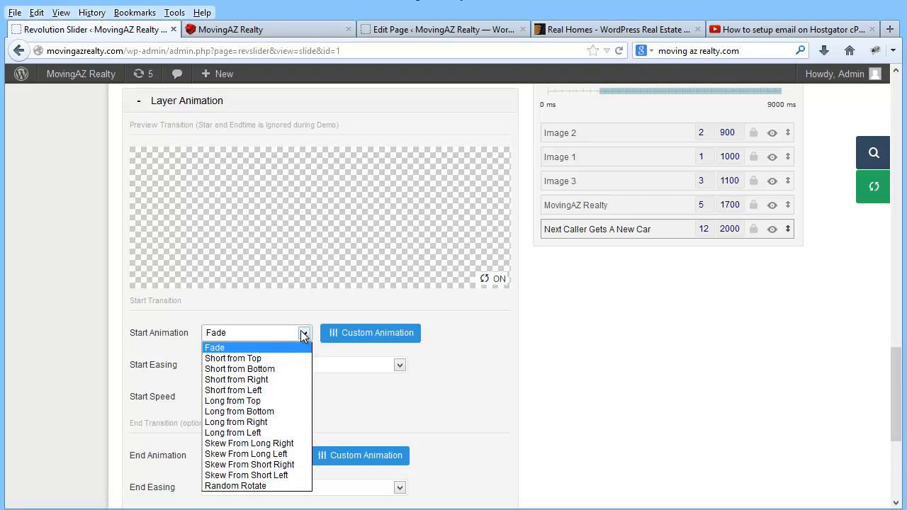
left_click(270, 390)
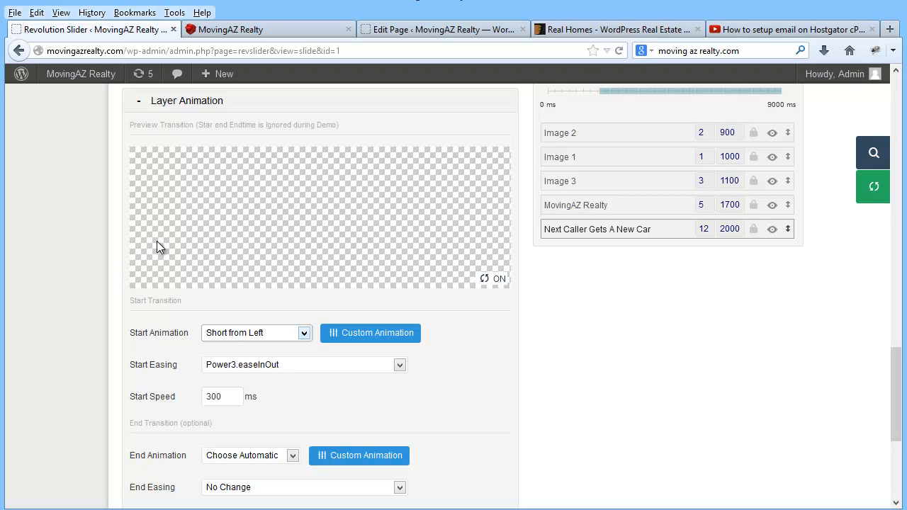
left_click(304, 333)
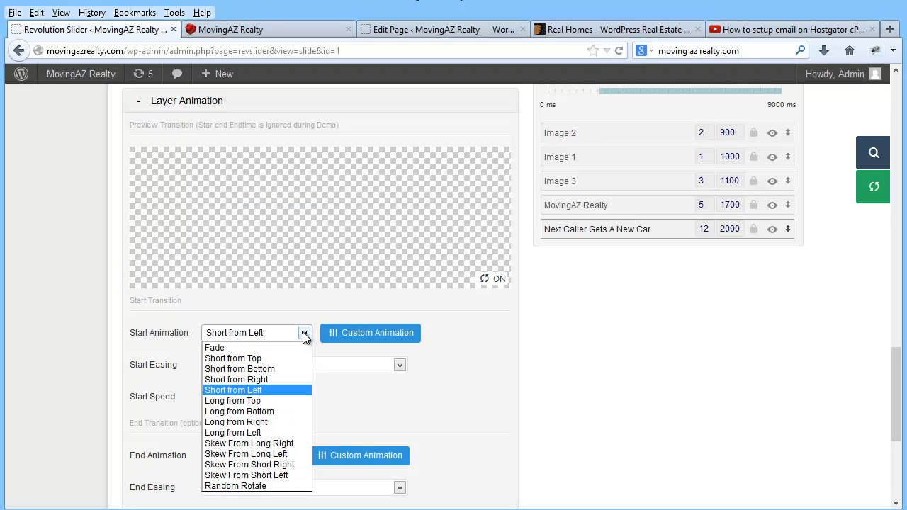
left_click(287, 422)
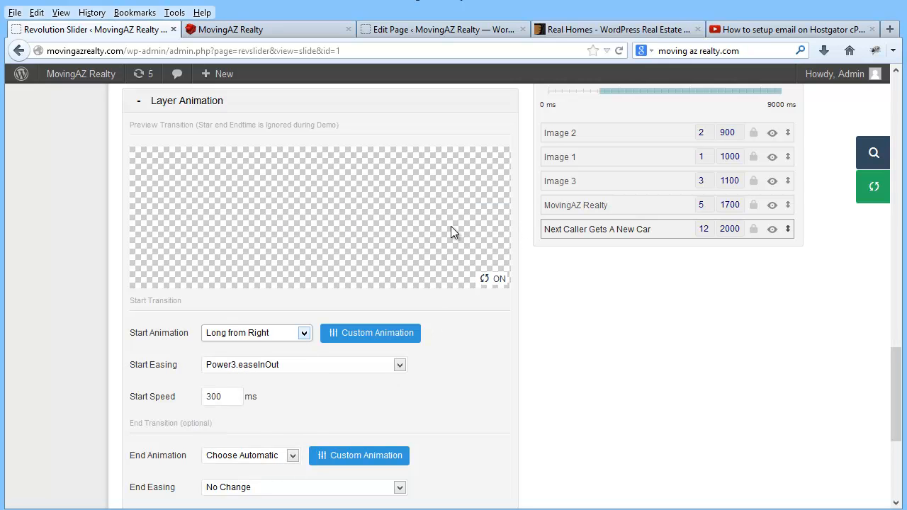
- Set the caption's start speed to 800 ms and update the slide
double_click(231, 397)
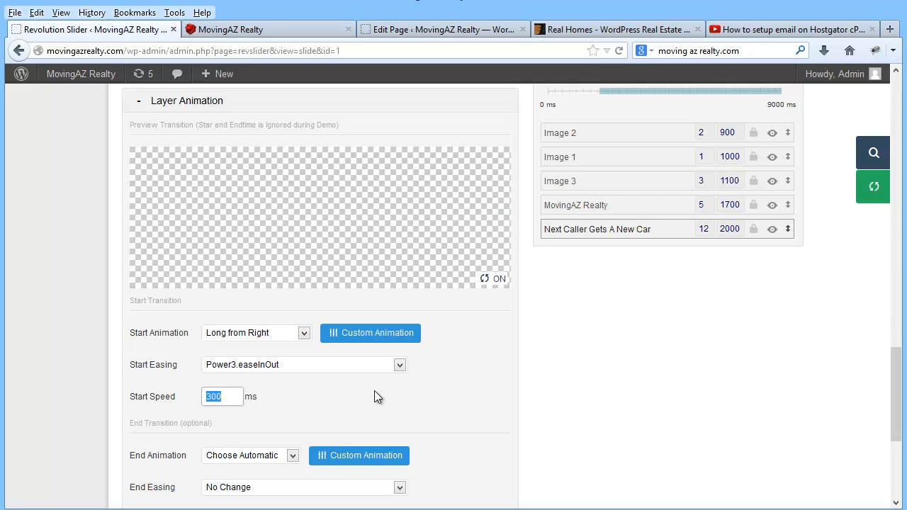
type("80")
scroll(629, 417, "down", 3)
scroll(464, 448, "down", 1)
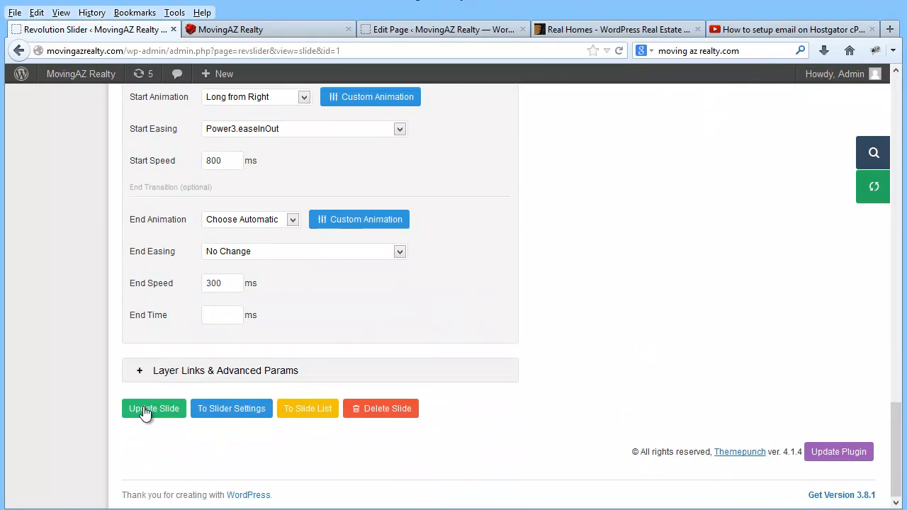
left_click(149, 410)
- Reload the live home page to watch the caption's entrance animation, and return to the slide editor
left_click(265, 29)
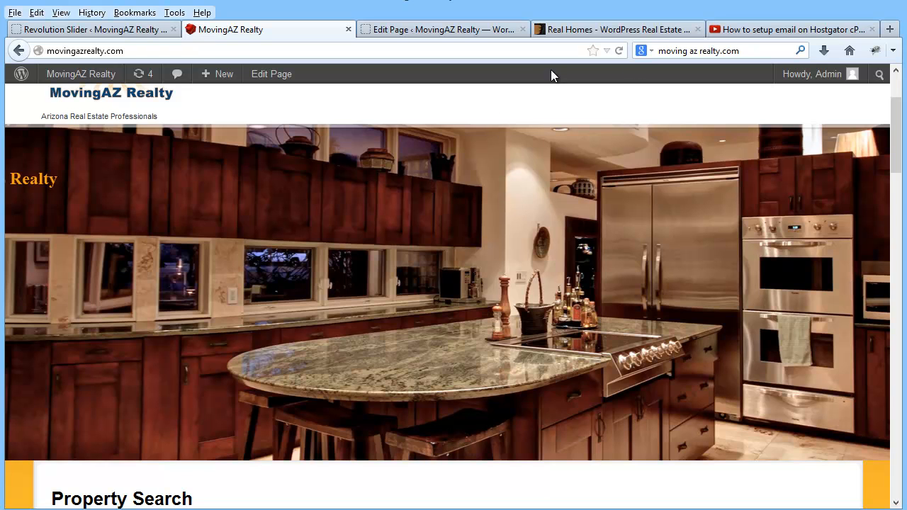
left_click(618, 50)
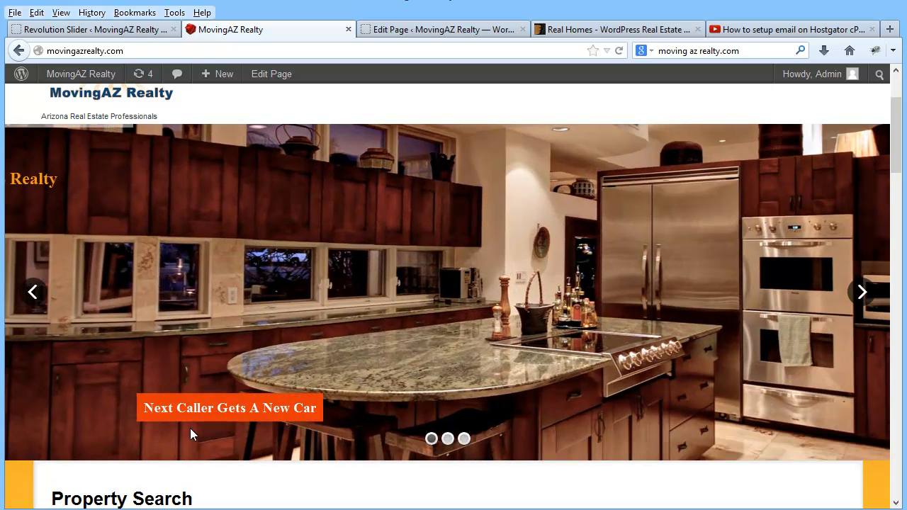
left_click(131, 30)
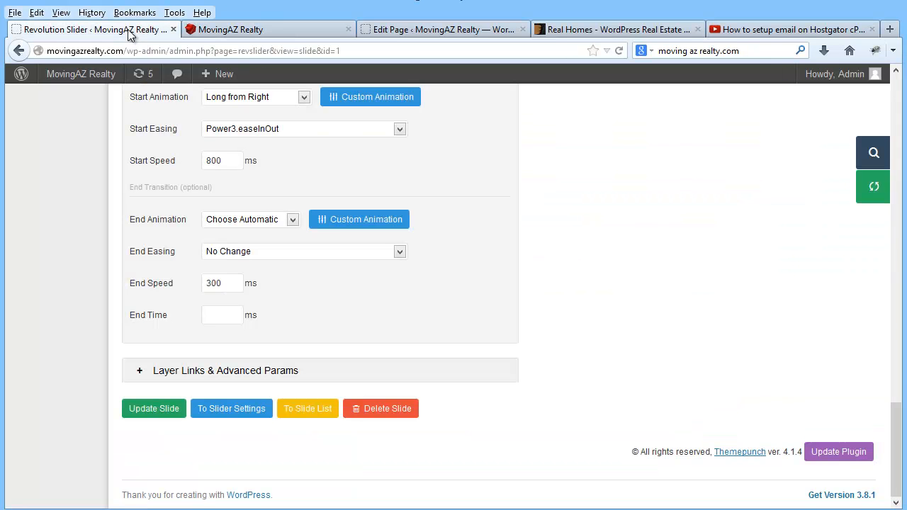
- Set the Next Caller Gets A New Car layer's start time to 7000 ms and update the slide
scroll(655, 303, "up", 3)
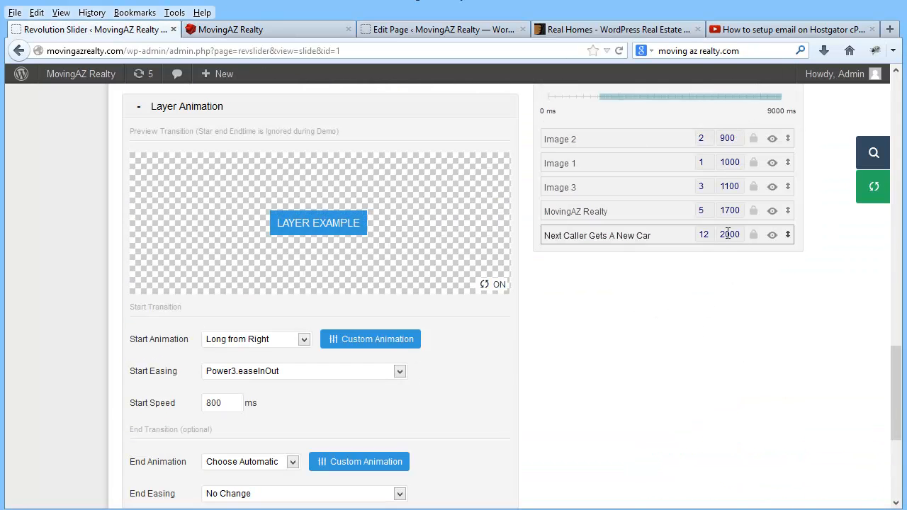
left_click_drag(722, 235, 742, 235)
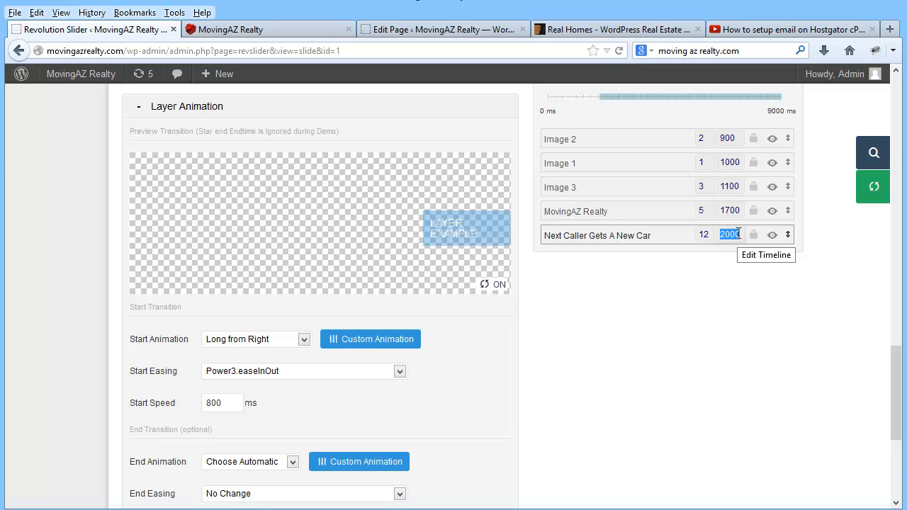
type("7000")
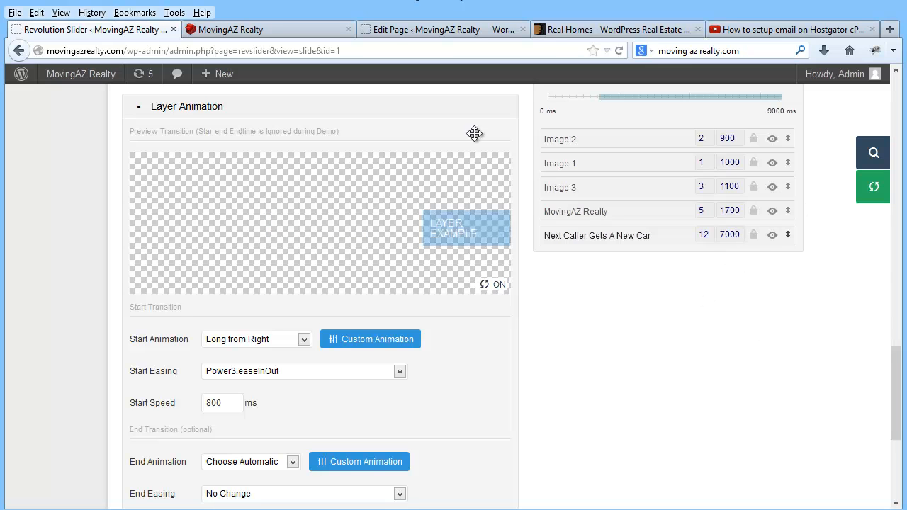
scroll(901, 404, "down", 1)
scroll(902, 404, "down", 4)
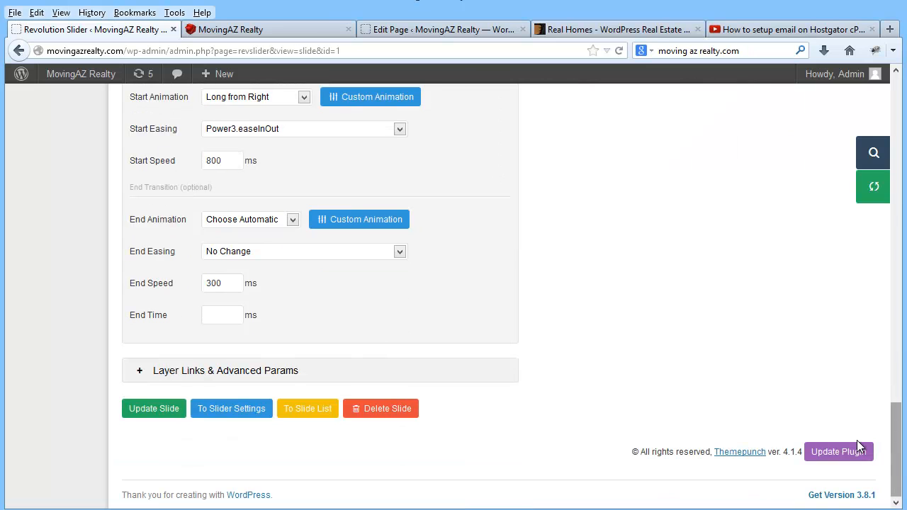
left_click(148, 409)
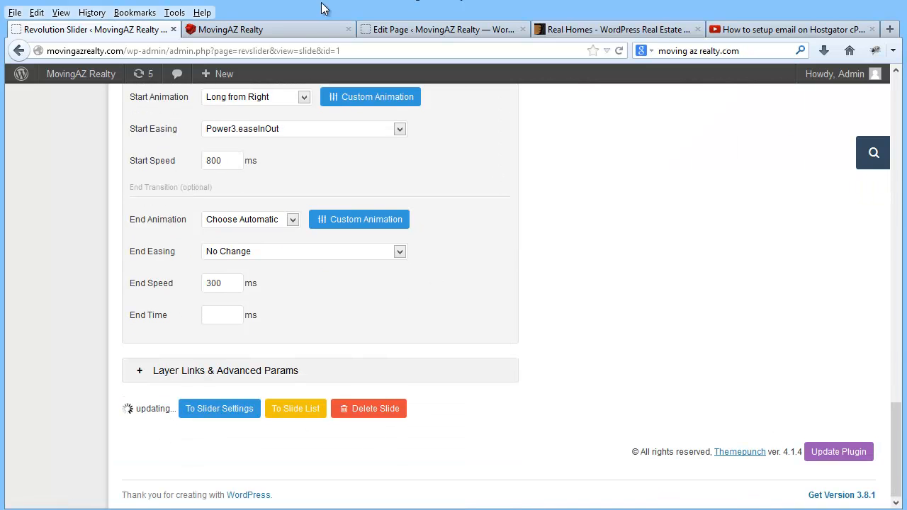
- Reload the live home page to check the caption's delayed appearance, and go back to the slide editor
left_click(273, 30)
left_click(621, 54)
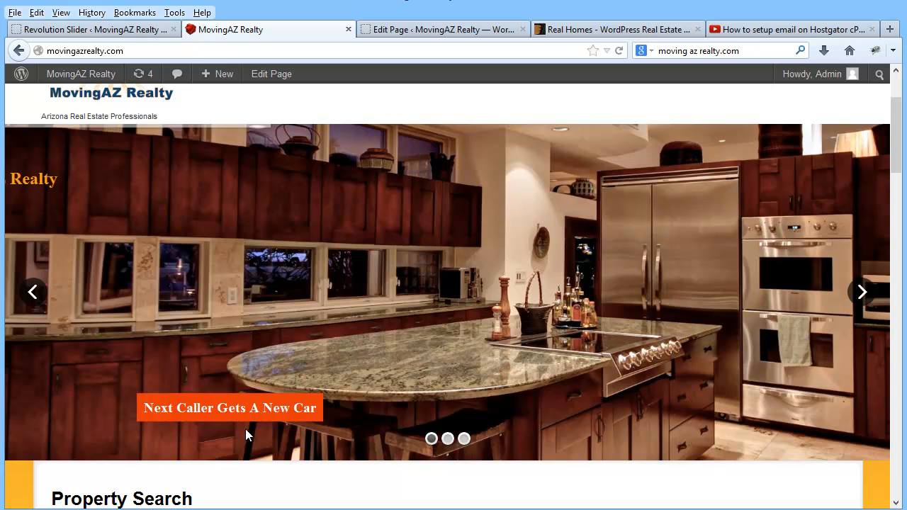
left_click(126, 31)
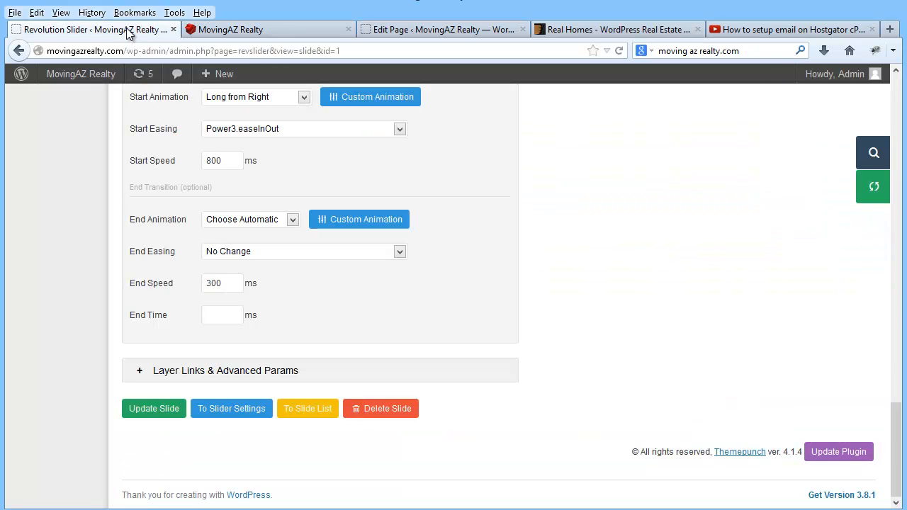